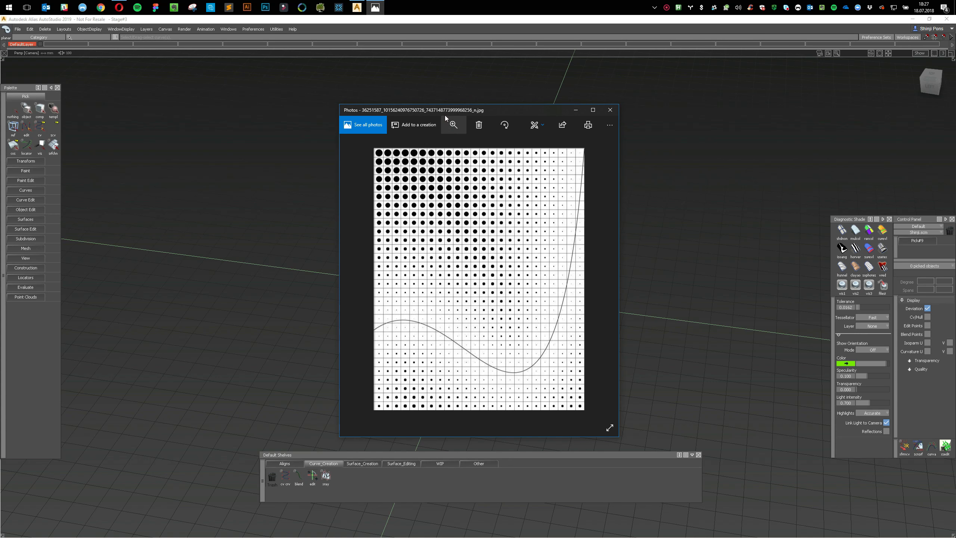
Move the halftone pattern reference image aside and return to the Alias modeling scene
drag(446, 112, 266, 113)
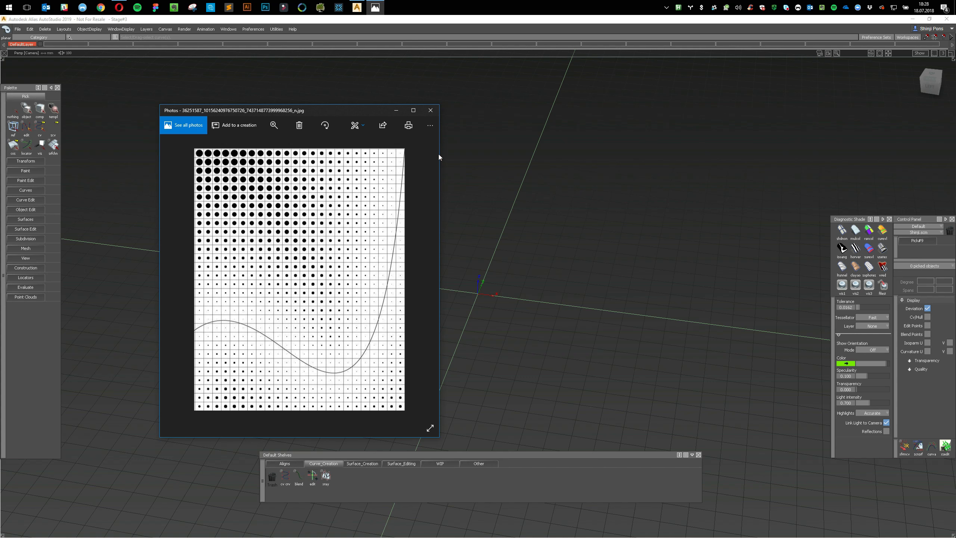
drag(309, 111, 692, 211)
click(421, 254)
Place a plane primitive at the grid origin, scale it up, and stretch it along the X axis into a rectangle
alt+shift+drag(572, 254, 566, 303)
ctrl+shift+right_drag(438, 287, 464, 279)
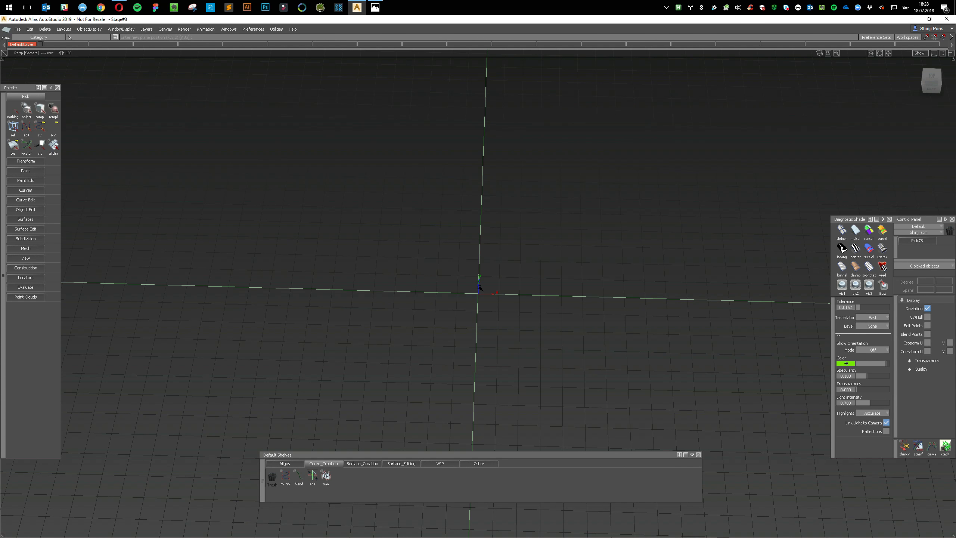
alt+click(478, 294)
ctrl+shift+middle_drag(505, 344, 535, 343)
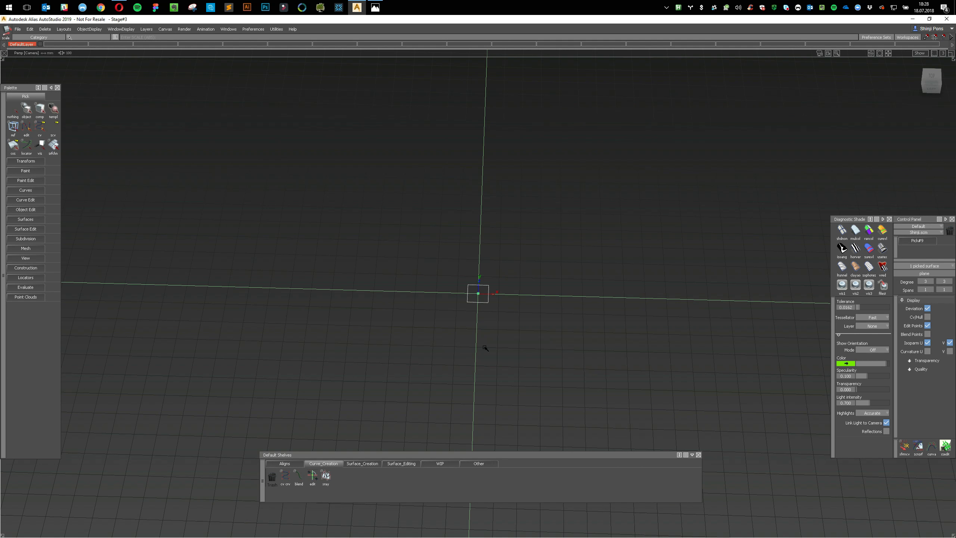
alt+shift+drag(485, 346, 561, 305)
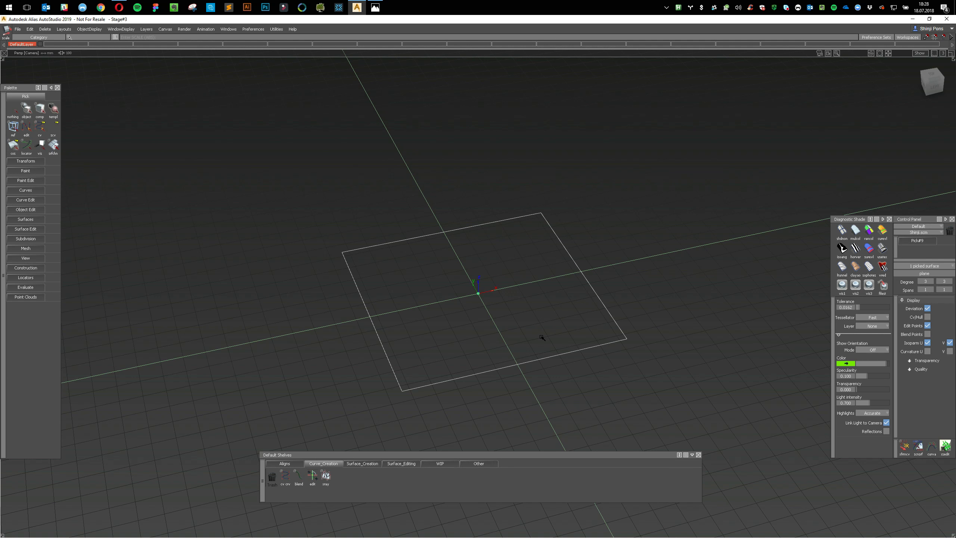
ctrl+shift+middle_drag(556, 362, 585, 371)
drag(572, 387, 639, 390)
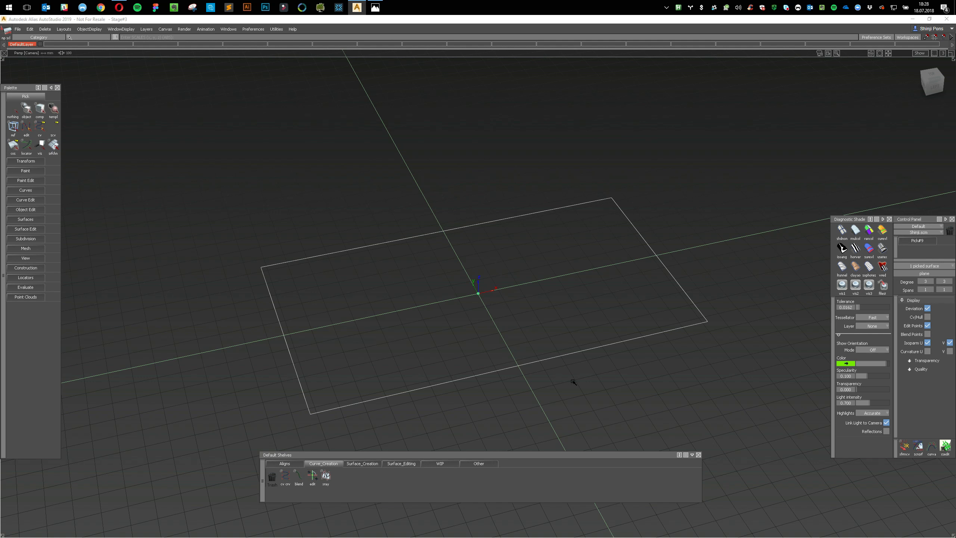
Show the plane's CVs, pick the row at its positive X end, and scale that row narrower along Y
ctrl+shift+right_drag(574, 383, 569, 376)
ctrl+shift+drag(463, 339, 619, 317)
ctrl+shift+right_drag(620, 317, 625, 344)
click(678, 338)
ctrl+shift+middle_drag(722, 306, 748, 294)
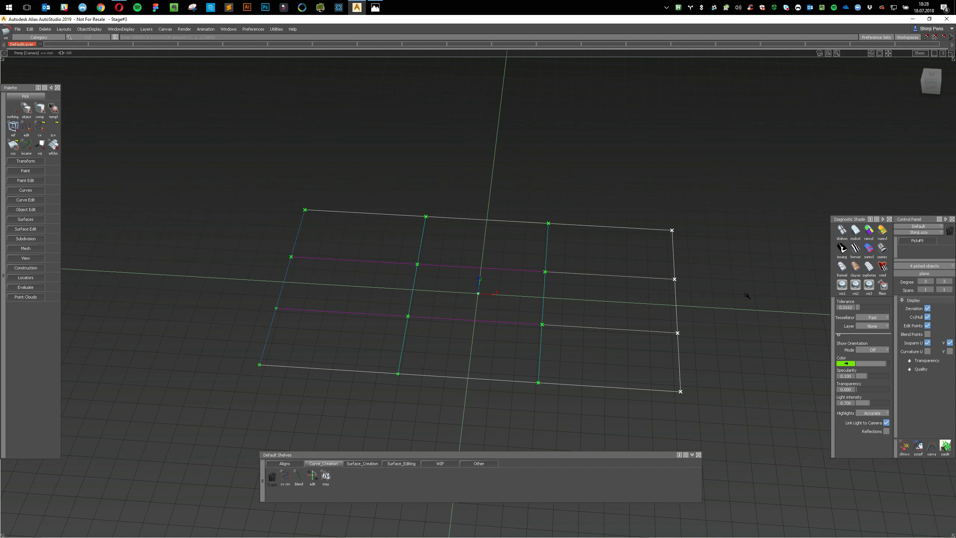
drag(747, 295, 644, 312)
Pick the CV row at the plane's opposite, wide end and raise it vertically so the surface curves upward
ctrl+shift+drag(347, 303, 273, 274)
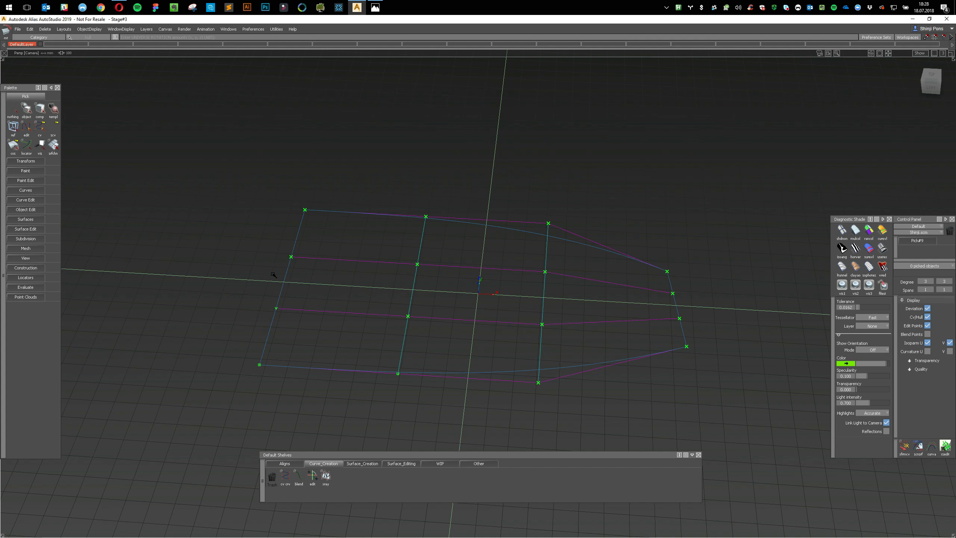
click(285, 279)
ctrl+shift+middle_drag(249, 264, 250, 258)
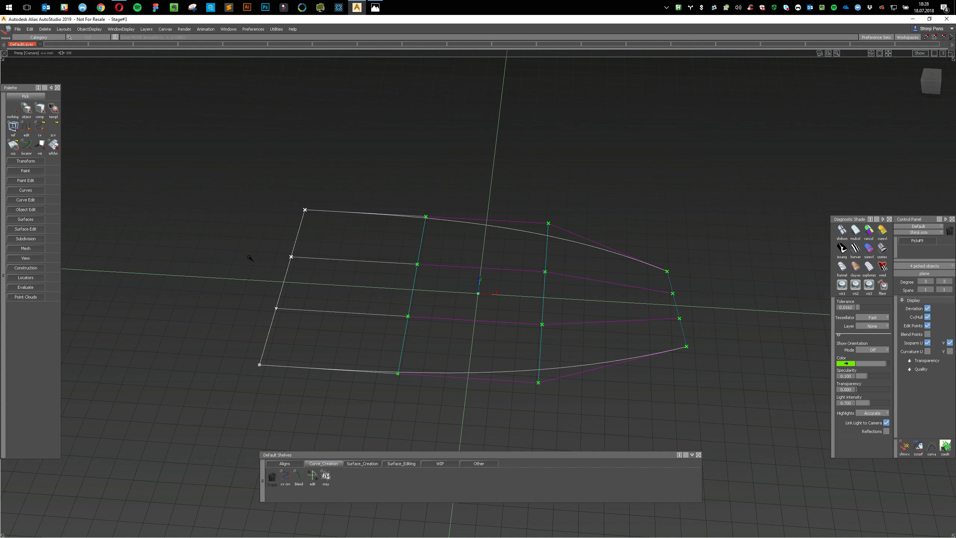
right_drag(249, 258, 241, 164)
ctrl+shift+drag(232, 264, 232, 209)
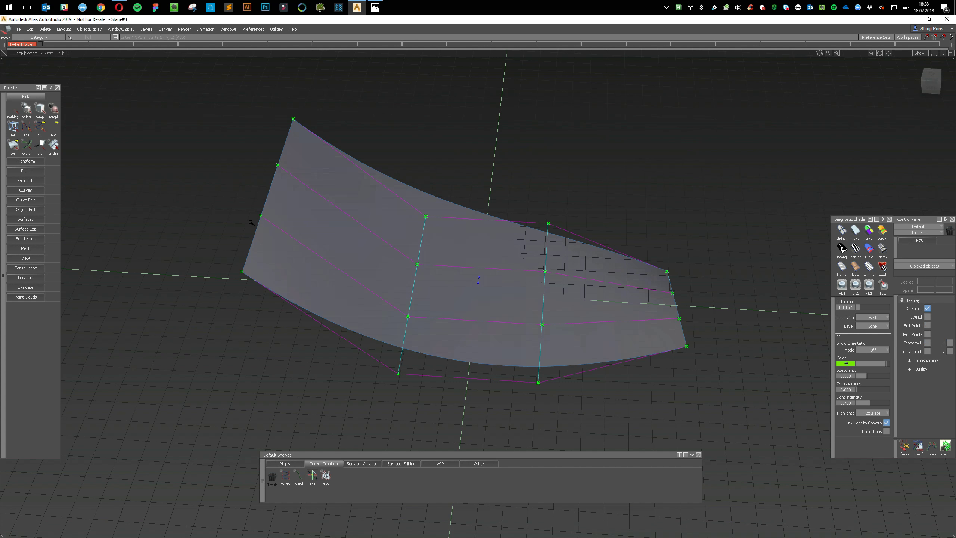
Hide the surface's CVs and show the whole surface in the orthographic top view
alt+shift+drag(455, 287, 435, 280)
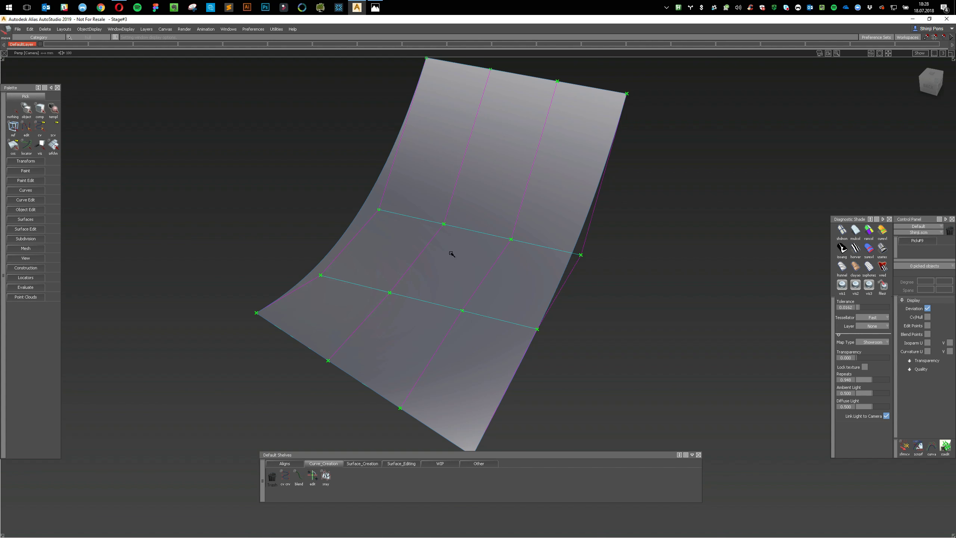
key(ctrl+h)
ctrl+shift+drag(484, 332, 488, 295)
alt+shift+middle_drag(441, 269, 435, 299)
alt+shift+drag(436, 288, 561, 381)
click(933, 77)
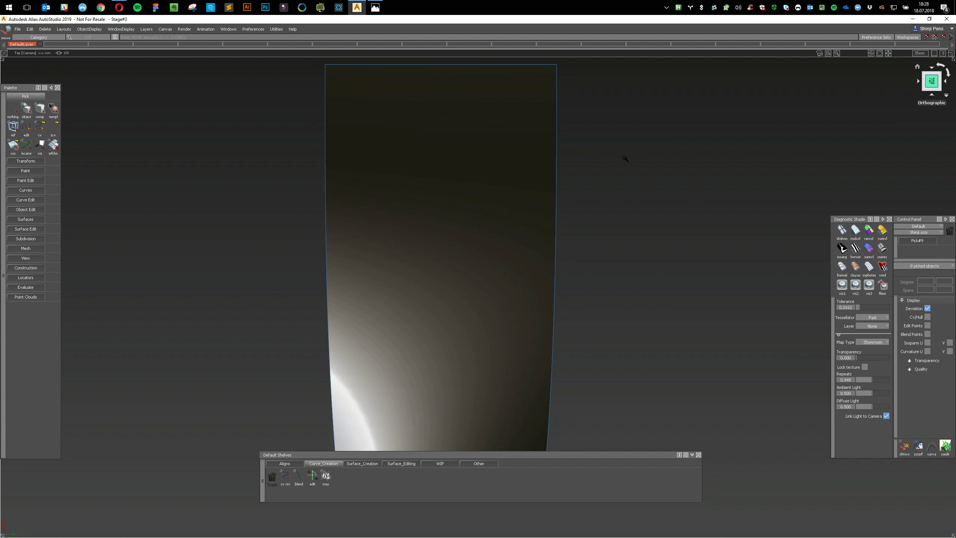
alt+shift+right_drag(623, 158, 623, 180)
Start the CV curve tool and place the halftone reference image beside the surface for comparison
click(285, 477)
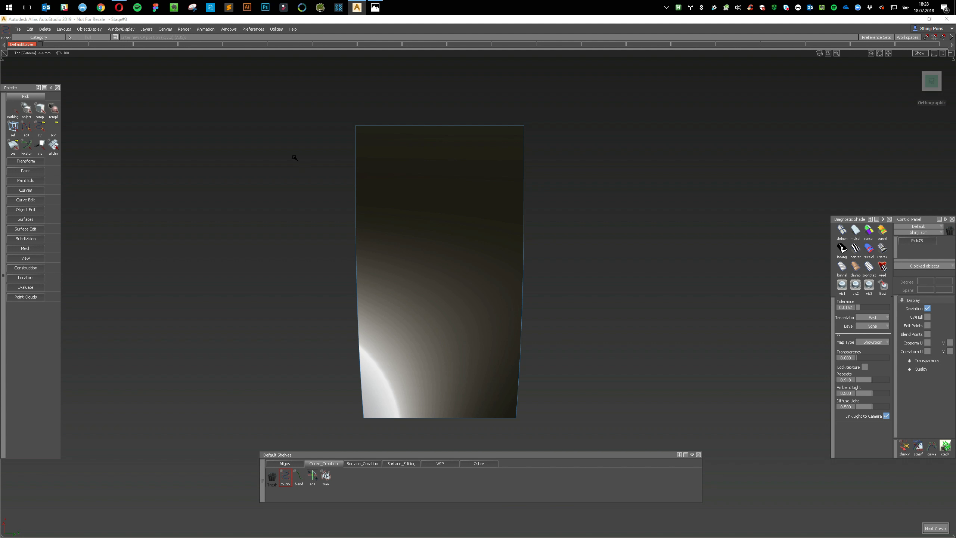
key(alt+Tab)
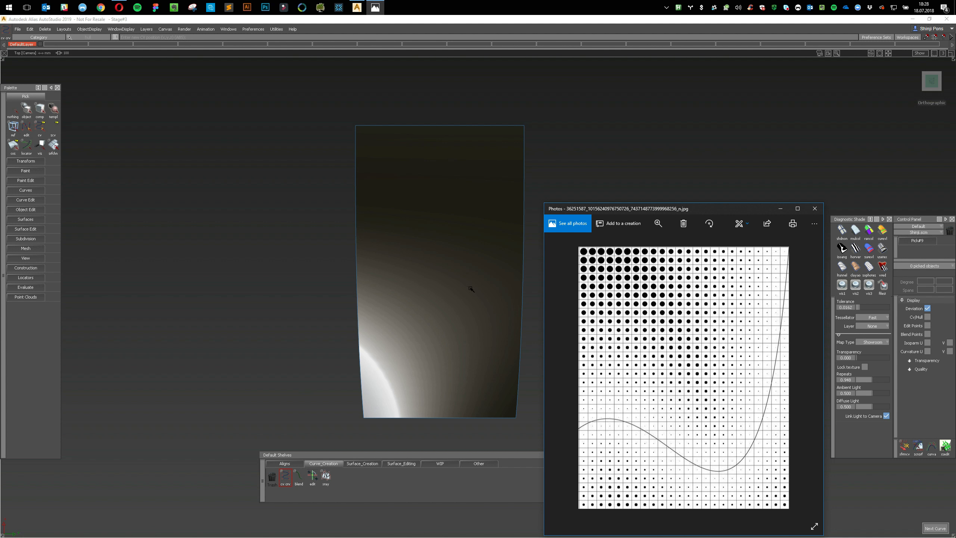
drag(697, 213, 708, 133)
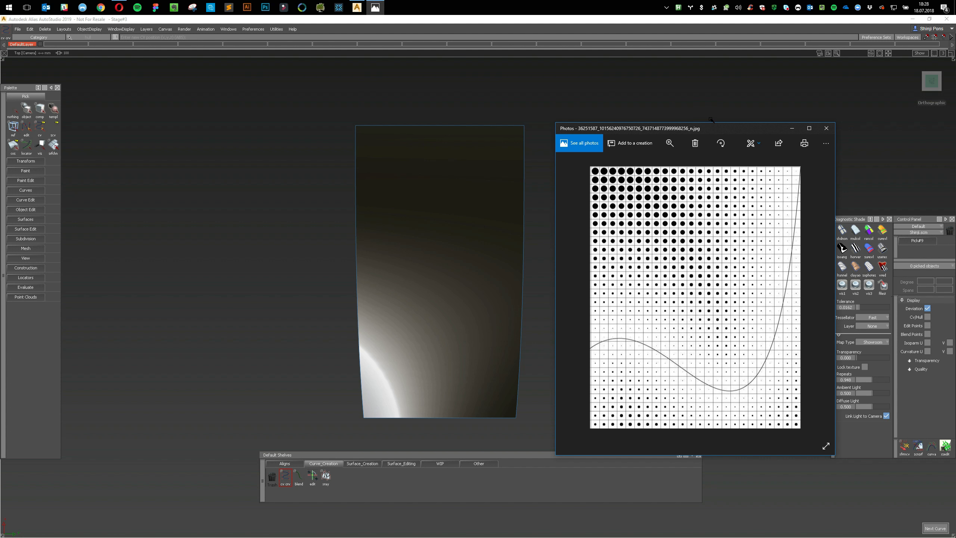
drag(712, 129, 778, 125)
Draw a wavy five-CV curve across the surface in the top view, modeled on the curve in the reference image
click(246, 359)
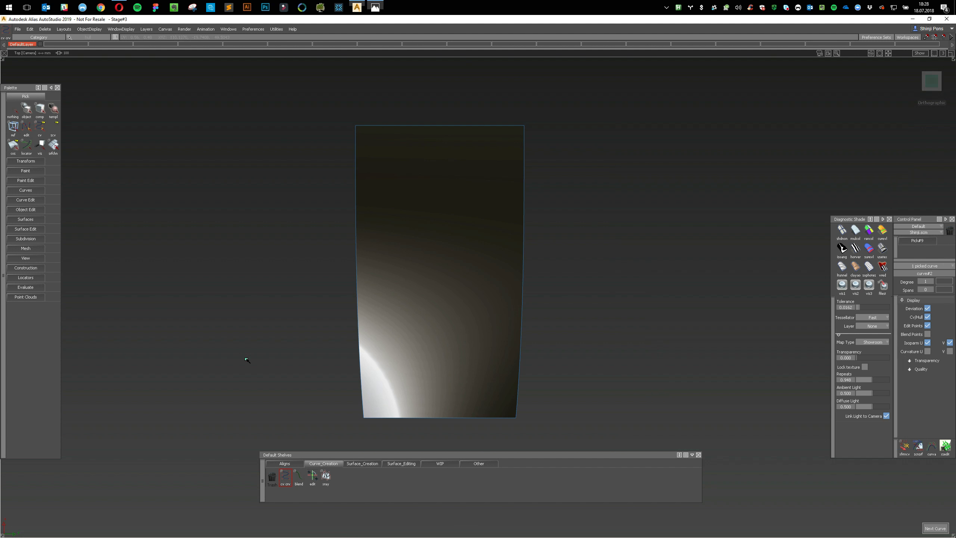
drag(305, 355, 345, 244)
click(456, 362)
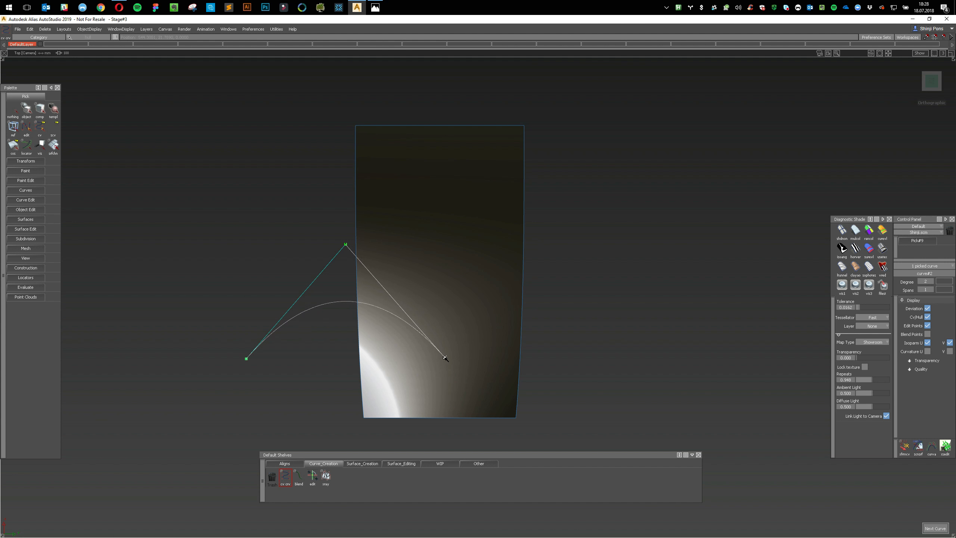
drag(549, 347, 523, 212)
click(613, 133)
drag(607, 127, 544, 77)
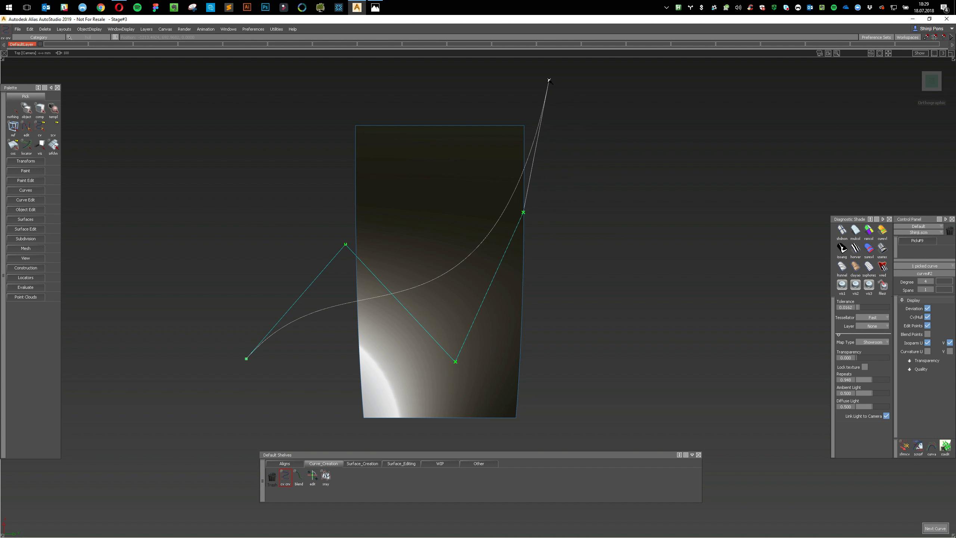
key(alt+Tab)
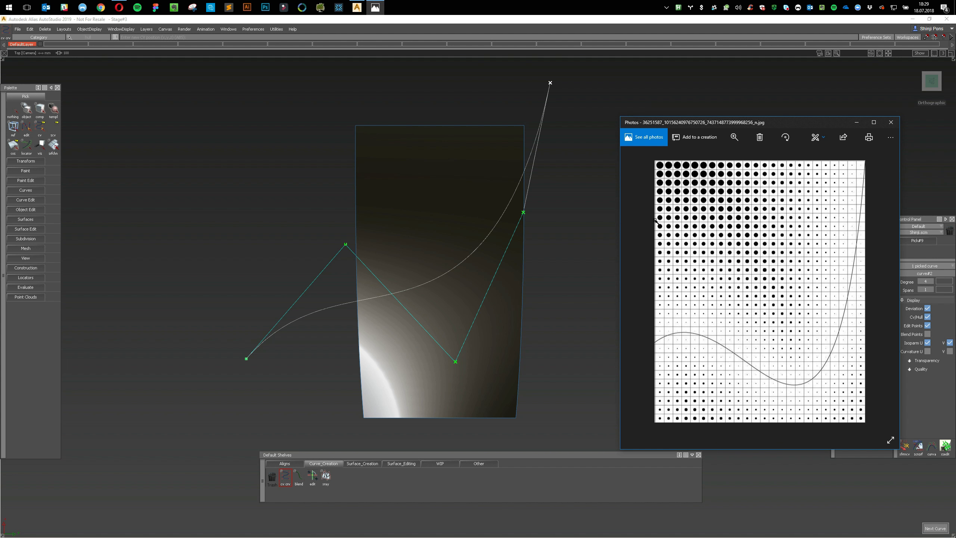
key(alt+Tab)
Set the new curve's degree to 3 to reduce its number of CVs
ctrl+shift+drag(614, 204, 636, 203)
click(524, 213)
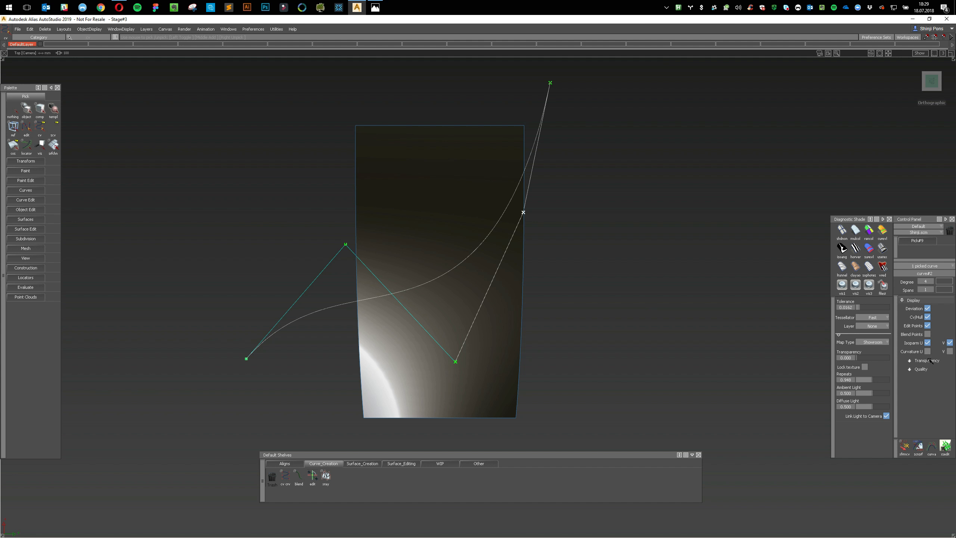
click(933, 282)
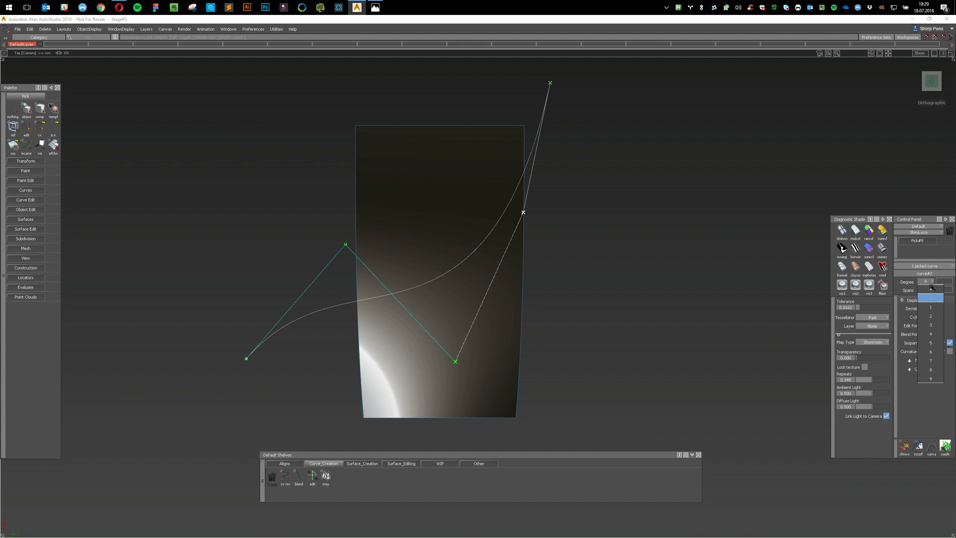
click(933, 297)
Move the curve's two inner CVs outward and its lower end CV down toward the surface to strengthen the S shape
ctrl+shift+drag(621, 281, 639, 281)
click(518, 318)
ctrl+shift+middle_drag(581, 321, 580, 304)
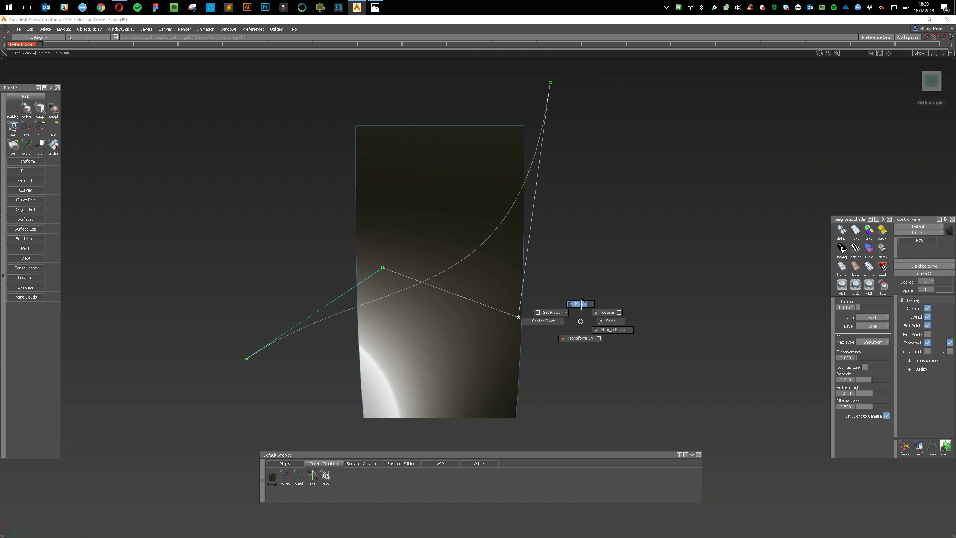
drag(594, 333, 626, 376)
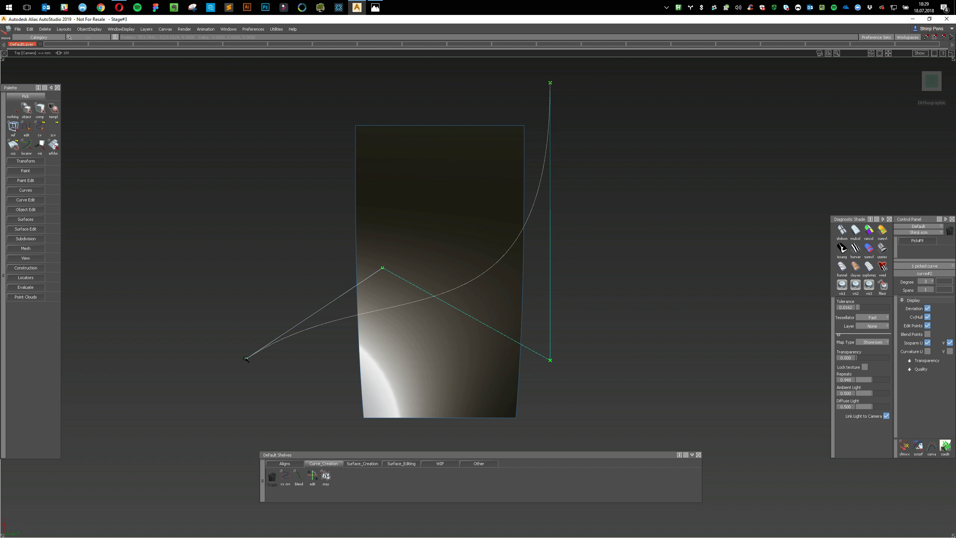
drag(251, 365, 291, 403)
drag(384, 268, 345, 220)
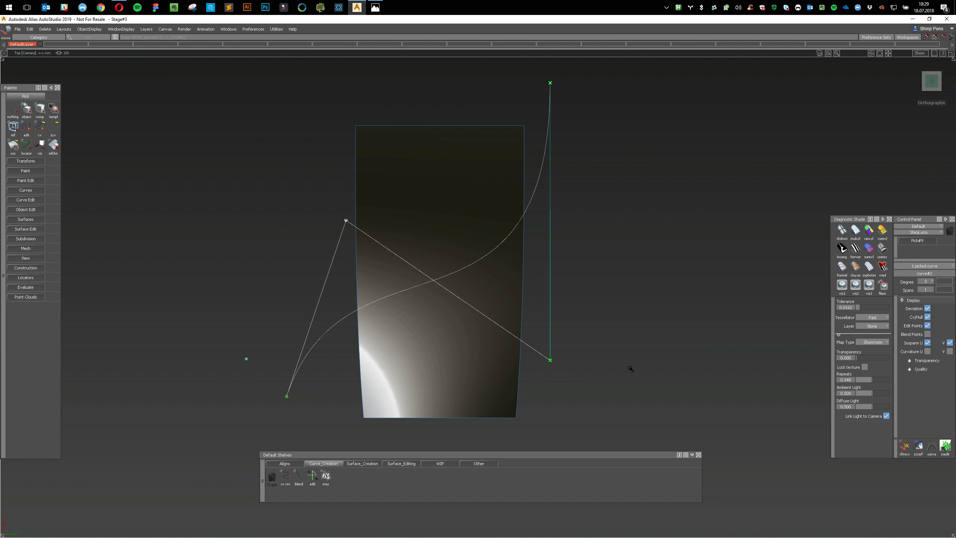
drag(554, 364, 549, 364)
Check the reference image and adjust all four CVs so the curve follows the same wave and ends more steeply
key(alt+Tab)
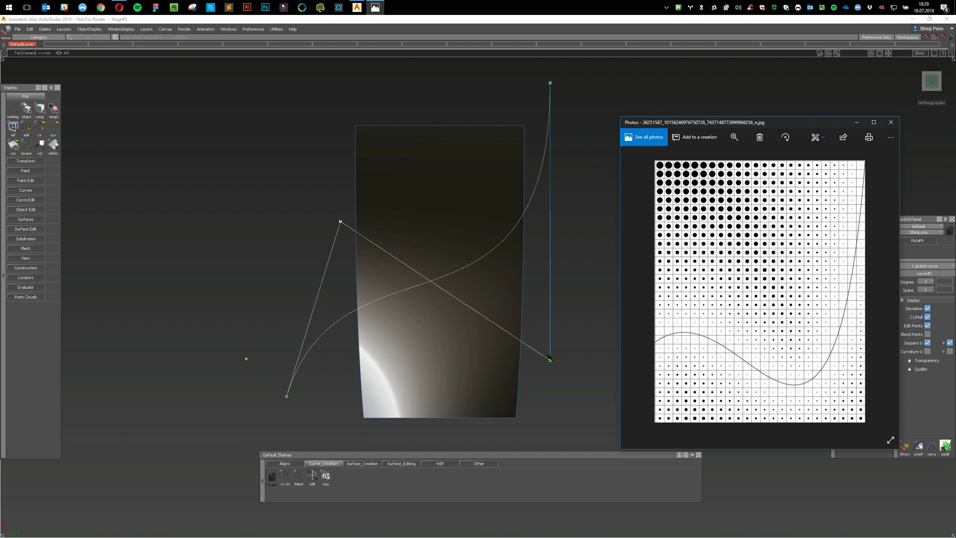
key(alt+Tab)
drag(550, 83, 504, 75)
drag(552, 363, 509, 392)
drag(505, 76, 517, 83)
drag(287, 397, 277, 418)
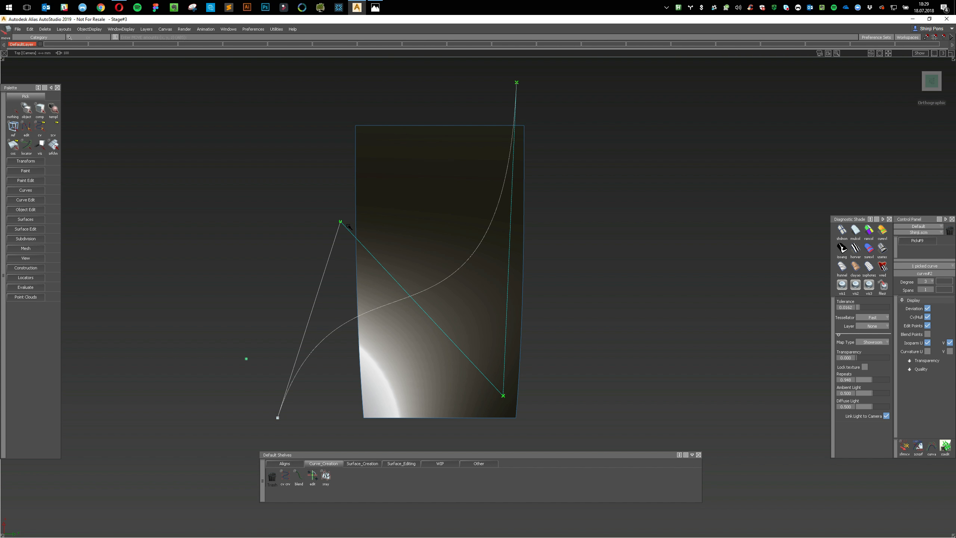
drag(341, 221, 357, 234)
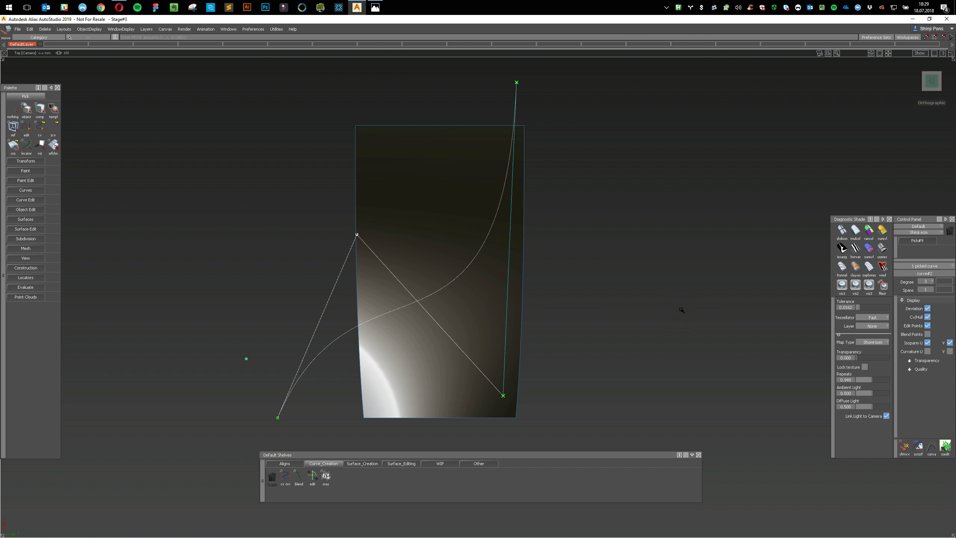
Pick the whole curve in the perspective view and move it vertically until it floats above the surface
ctrl+shift+drag(682, 309, 644, 308)
alt+shift+drag(632, 271, 734, 120)
ctrl+shift+drag(366, 385, 418, 389)
click(451, 341)
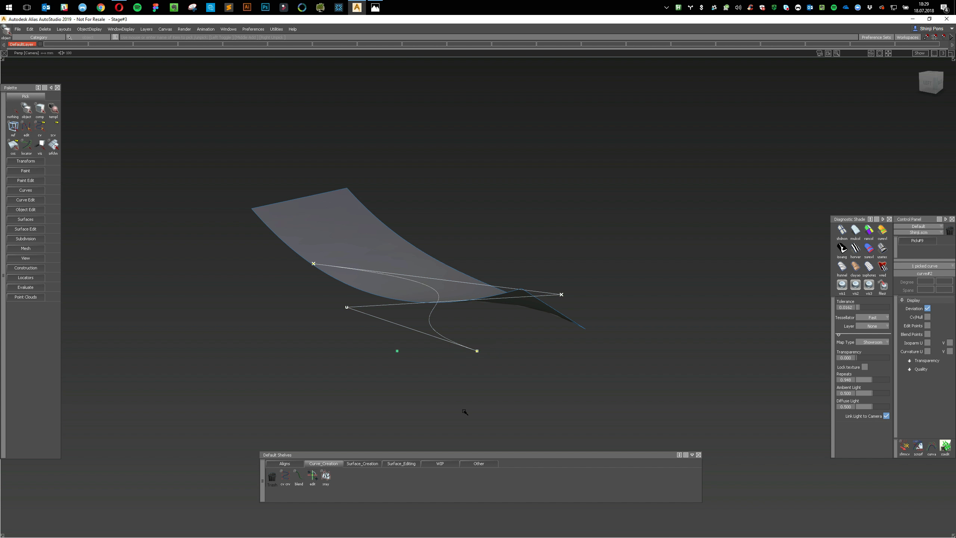
ctrl+shift+middle_drag(463, 411, 465, 395)
right_drag(470, 402, 472, 188)
ctrl+shift+drag(495, 210, 500, 158)
alt+shift+drag(564, 211, 678, 234)
Save the scene to the Desktop as "dynamo tutorial"
key(ctrl+s)
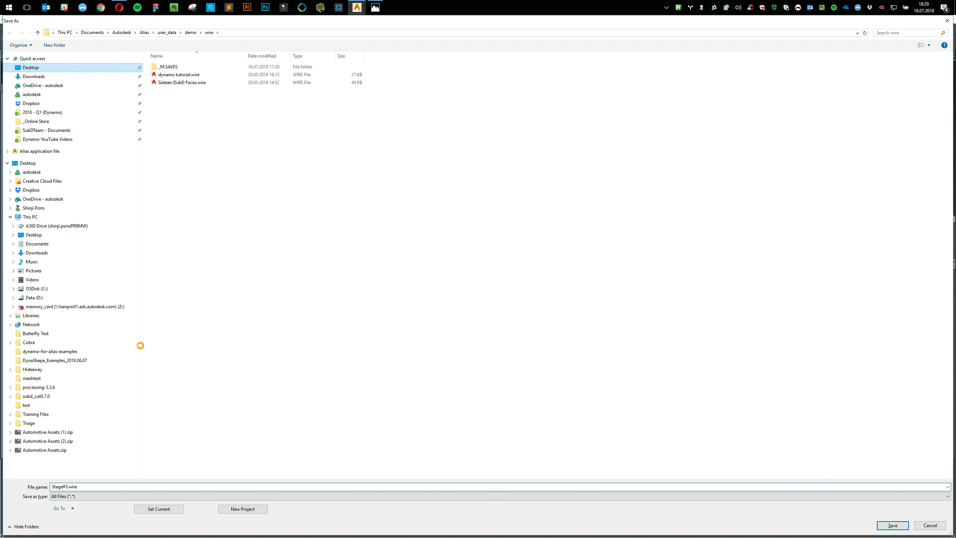
click(103, 485)
text(dynamo )
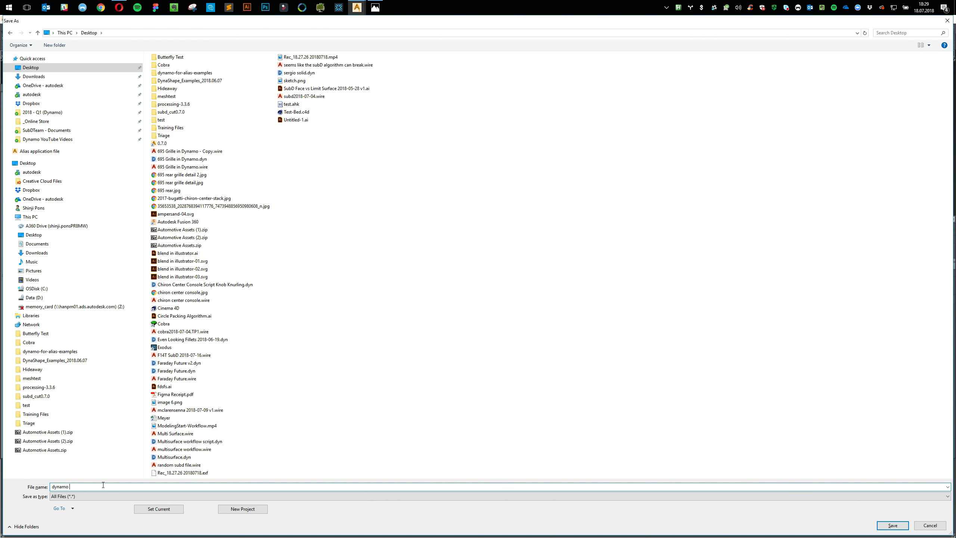
text(tutorial)
key(Return)
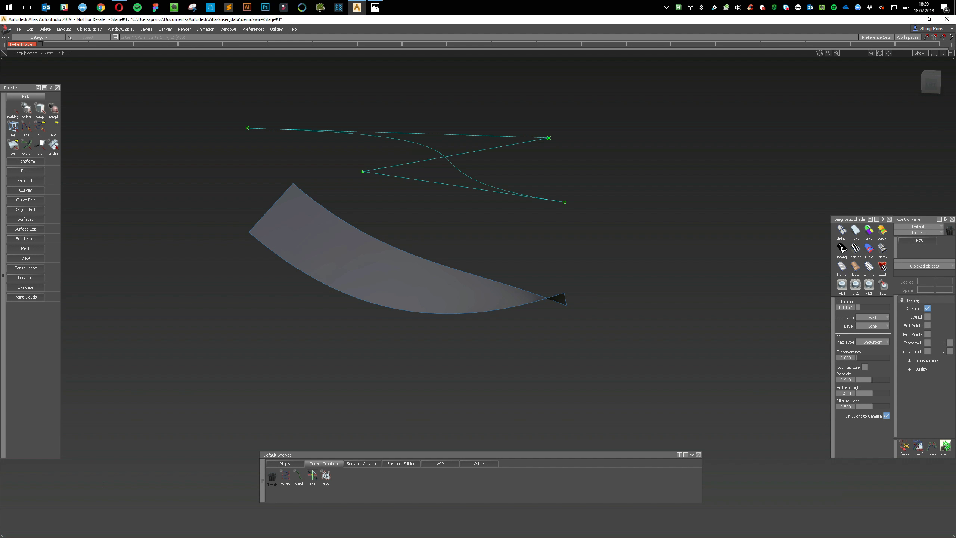
Launch the Dynamo tool in Alias, expand the Transform tools that contain it, and reposition its options window
ctrl+shift+middle_drag(599, 264, 594, 291)
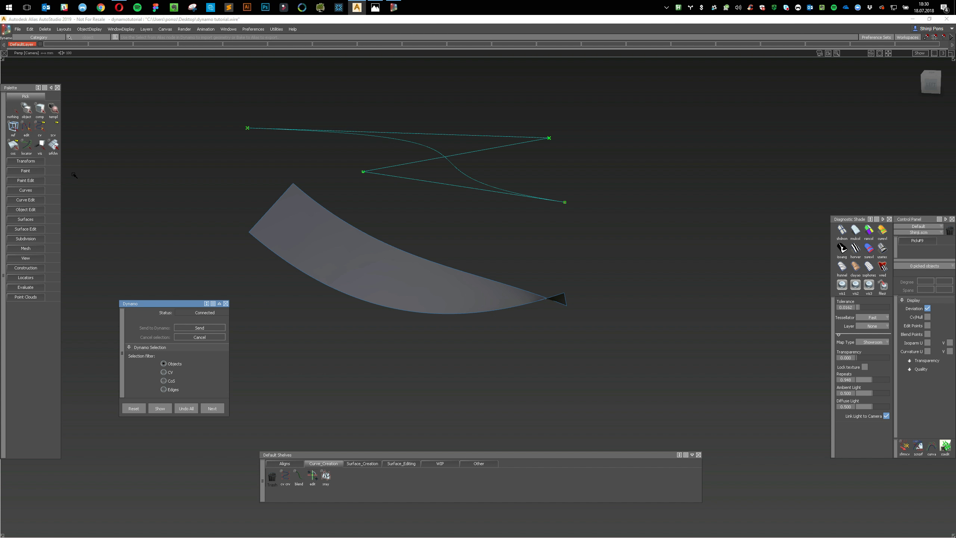
click(35, 161)
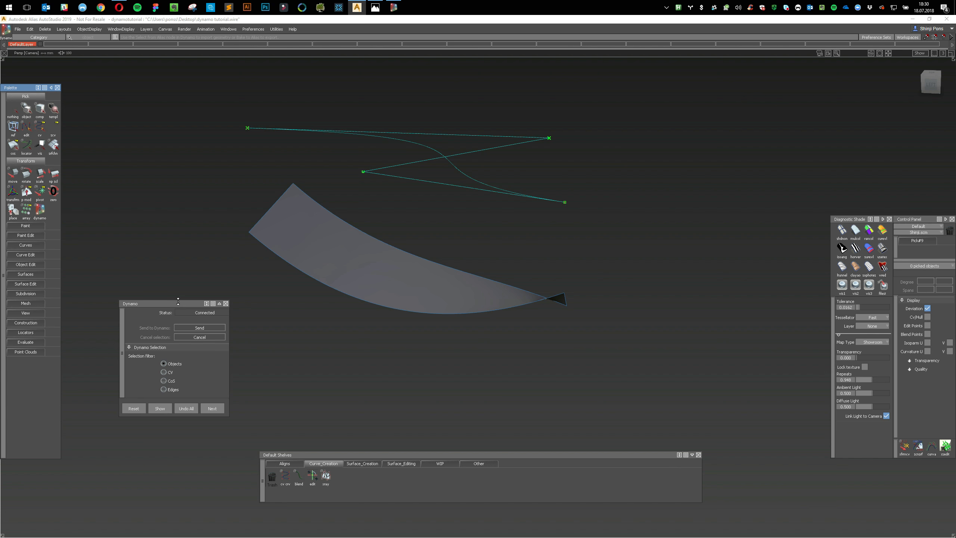
drag(178, 301, 154, 183)
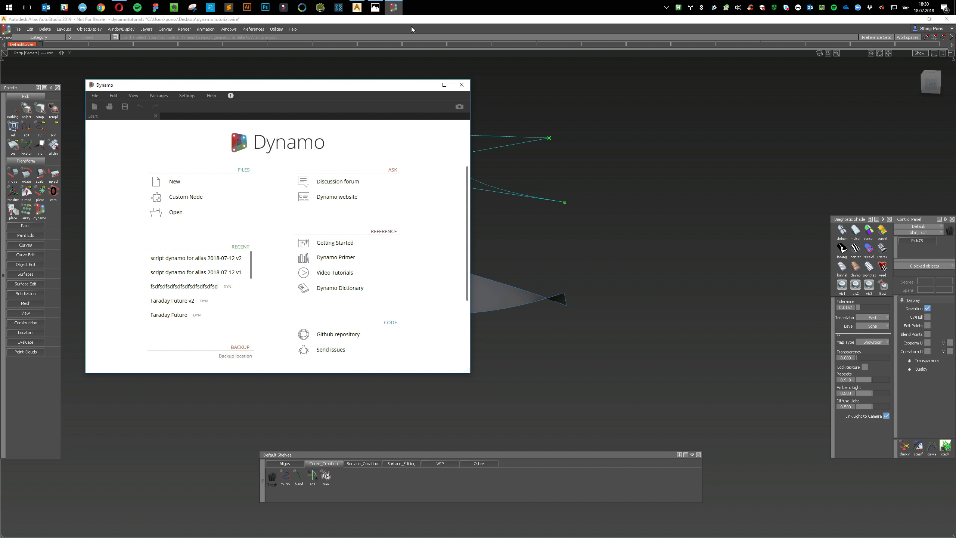
Switch to Dynamo, maximize its window, and create a new blank graph
drag(421, 89, 583, 117)
click(606, 110)
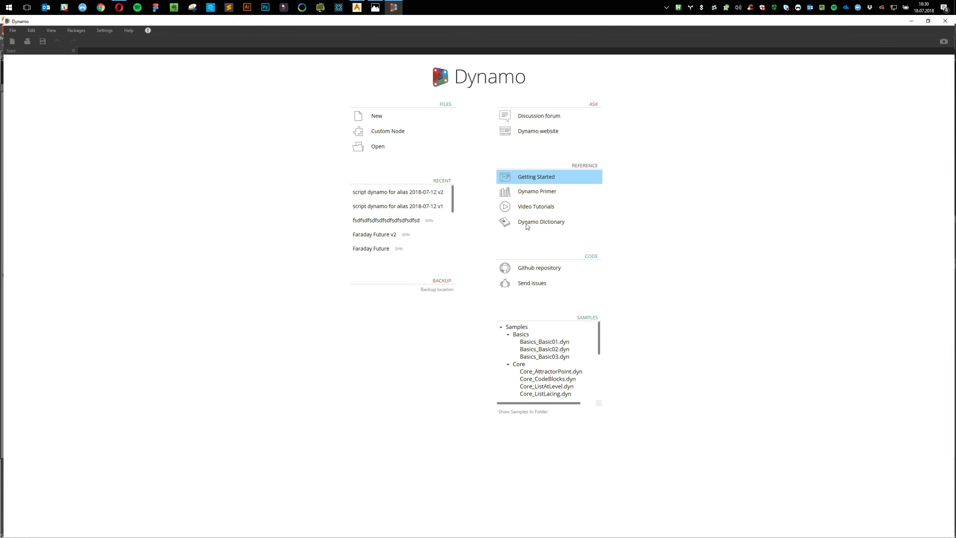
click(353, 117)
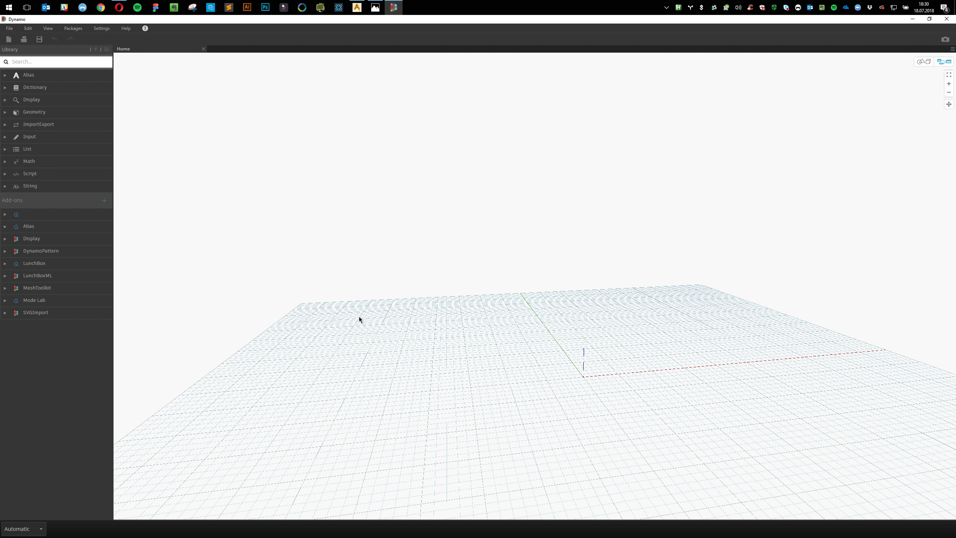
Add a Select from Alias node to the empty graph and shift it slightly lower
right_click(392, 218)
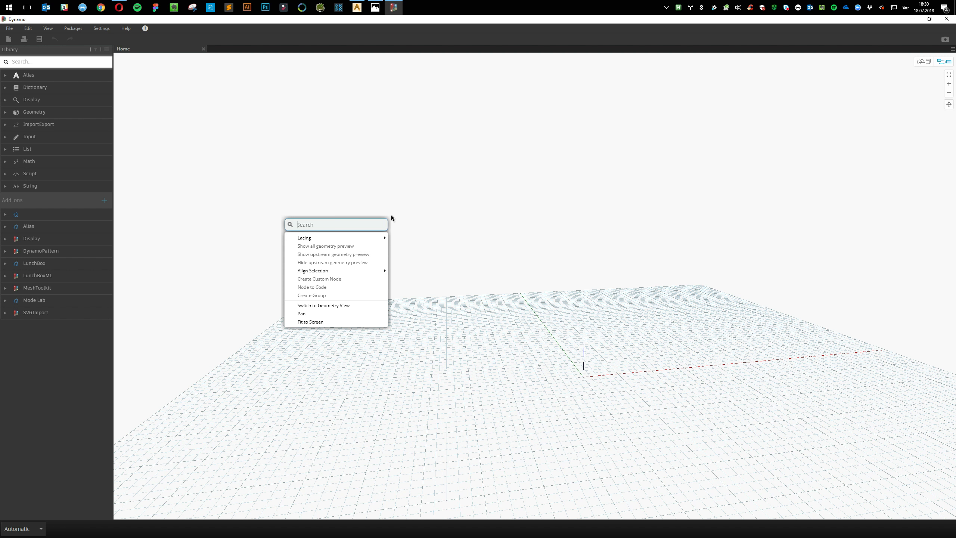
text(sele)
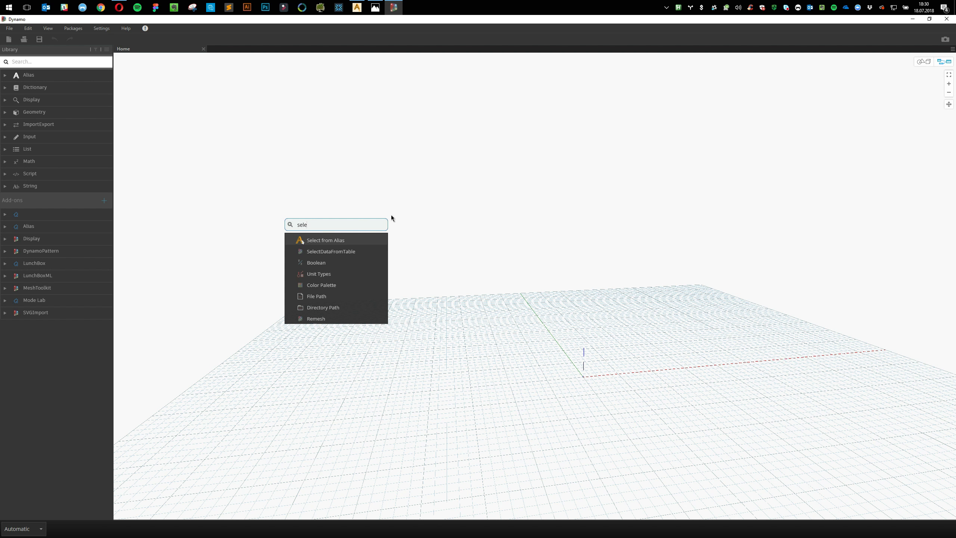
key(Return)
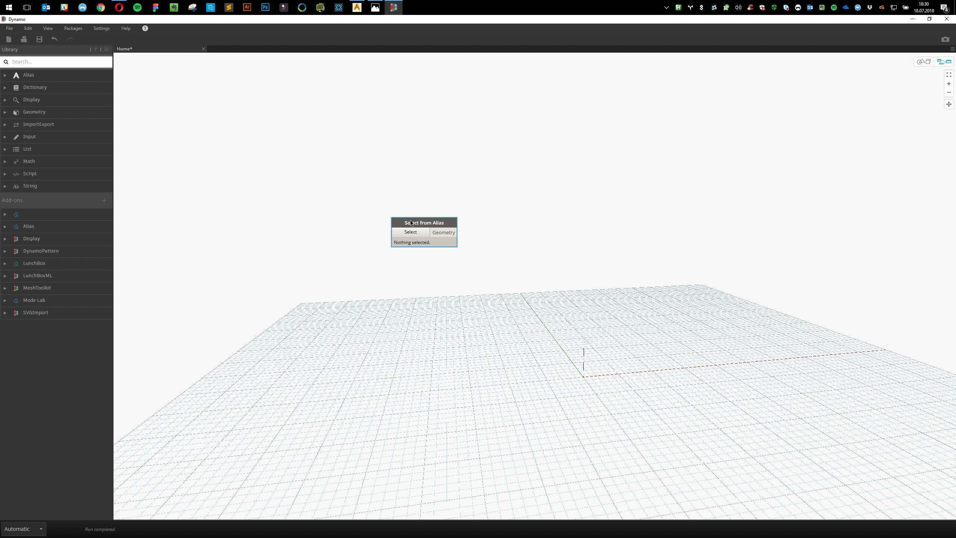
drag(411, 223, 388, 240)
Pick the curved surface in Alias, send it to the Select from Alias node, and fit it in Dynamo's geometry preview
click(388, 251)
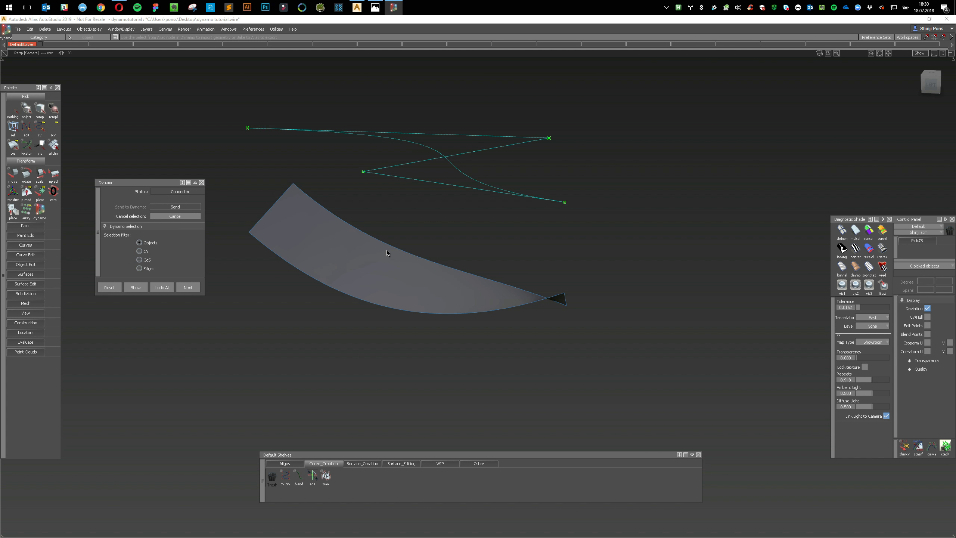
click(387, 271)
click(170, 206)
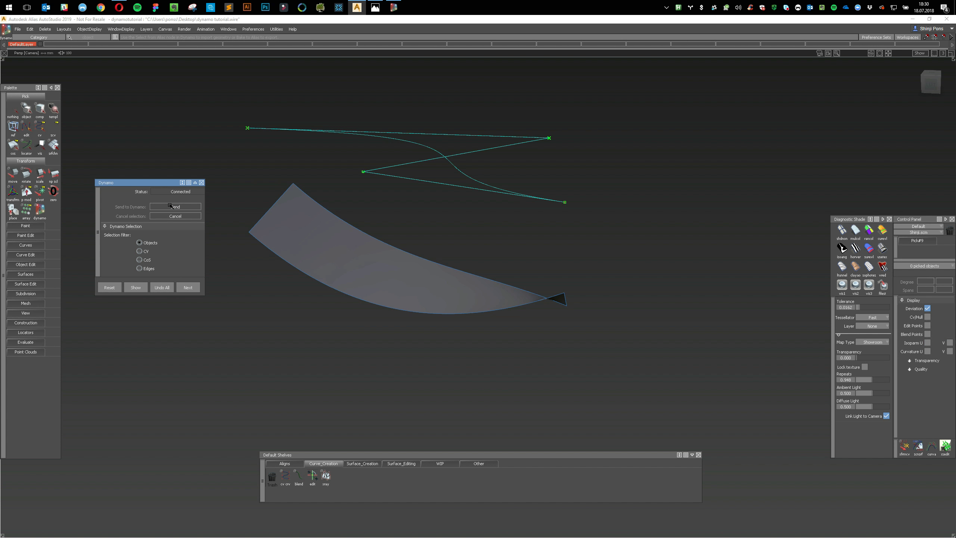
click(136, 288)
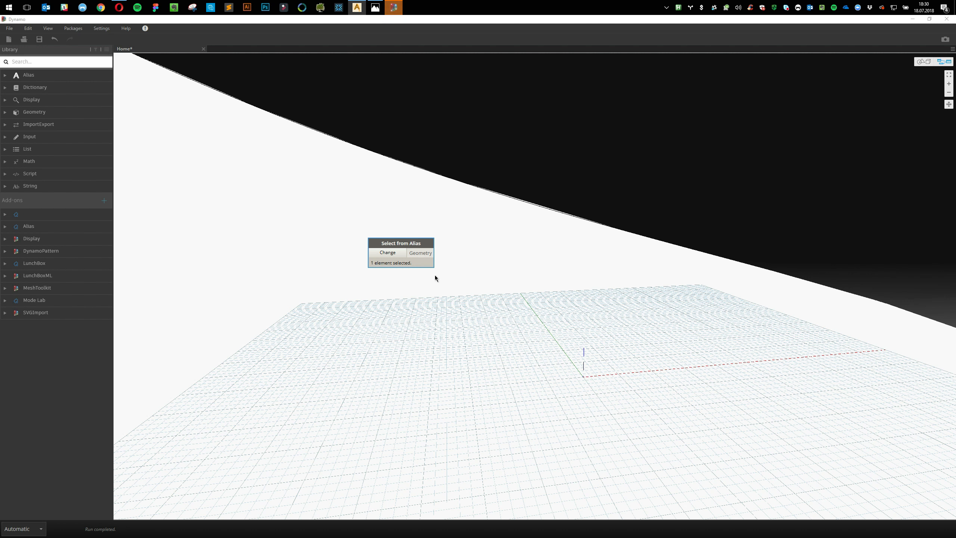
click(916, 64)
click(949, 74)
right_drag(746, 270, 621, 294)
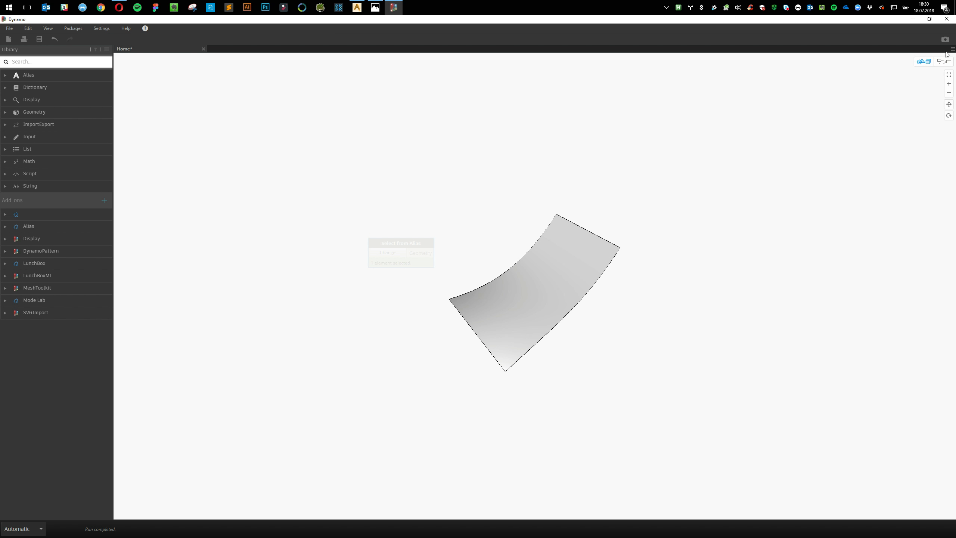
click(949, 64)
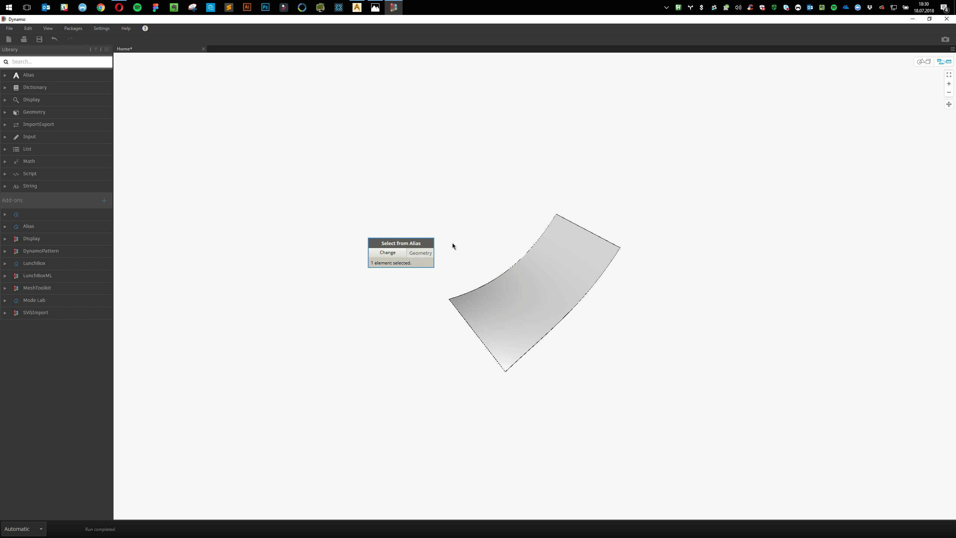
Move the surface selection node clear of the preview and add a second Select from Alias node below it
drag(386, 241, 263, 191)
double_click(271, 260)
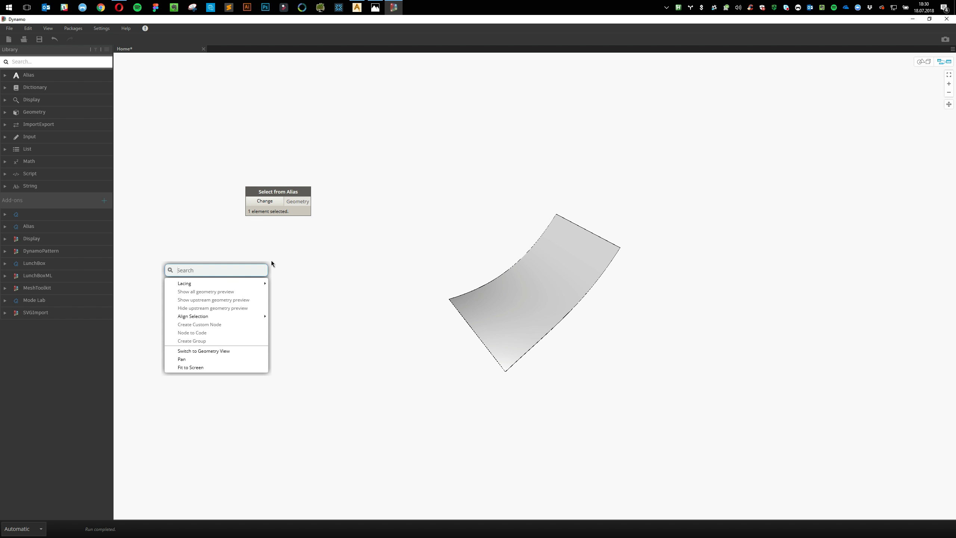
text(sele)
key(Return)
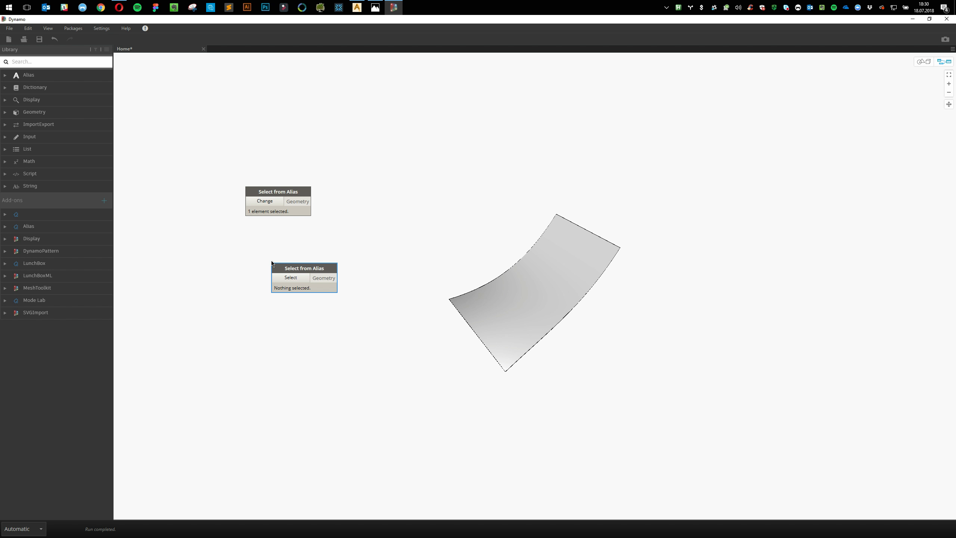
Pick the S-shaped curve in Alias, send it to the second Select from Alias node, and inspect both geometries in Dynamo
click(282, 279)
drag(490, 211, 517, 186)
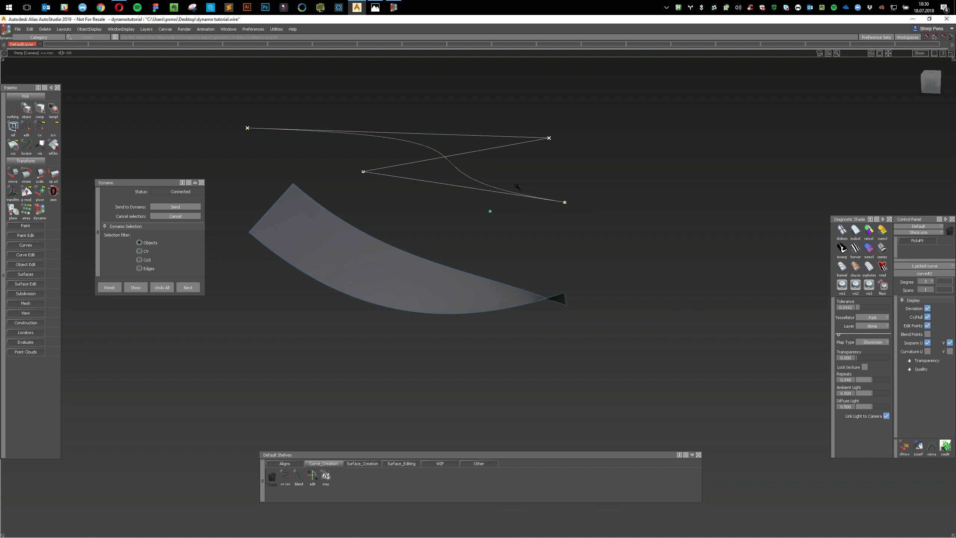
click(171, 206)
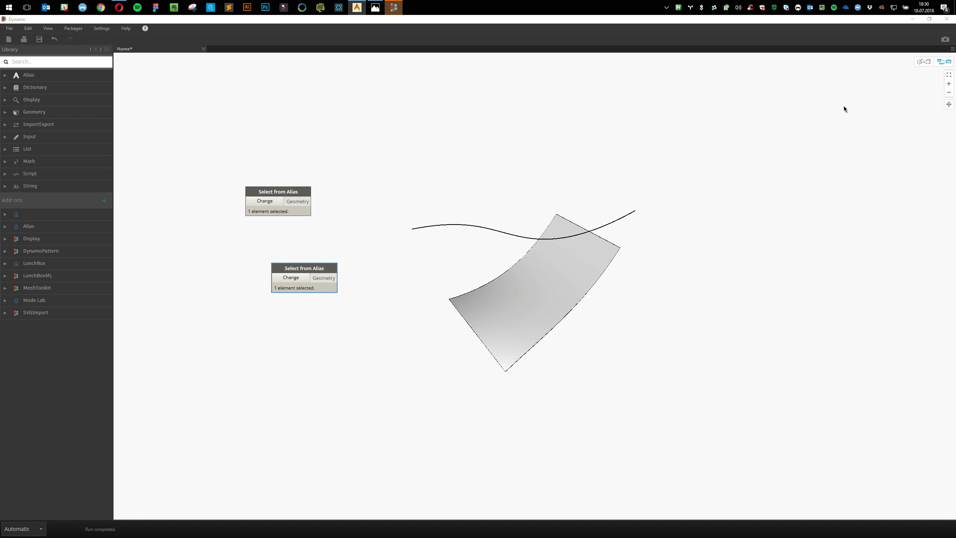
click(925, 62)
right_drag(613, 221, 659, 222)
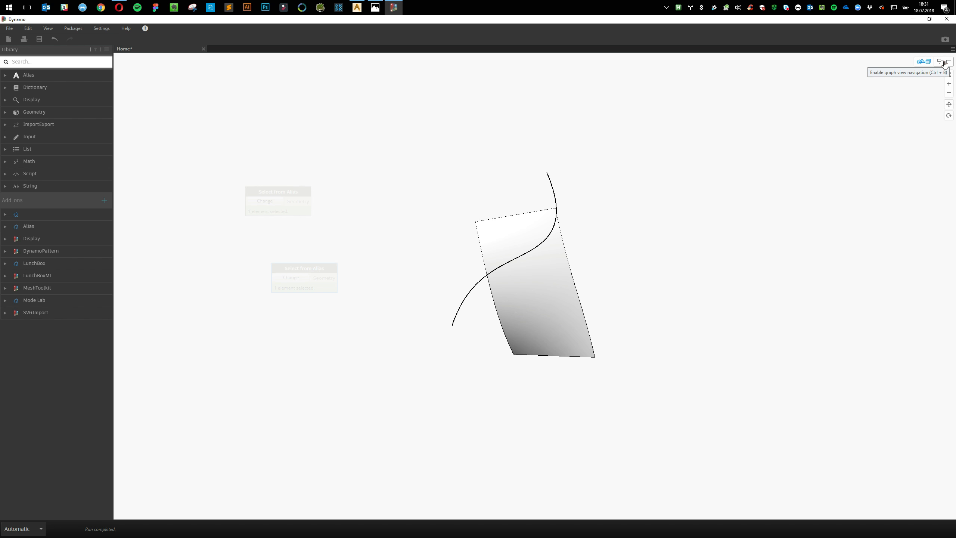
Examine the halftone reference image in Photos, move its window aside, and return to the Dynamo graph
key(alt+Tab)
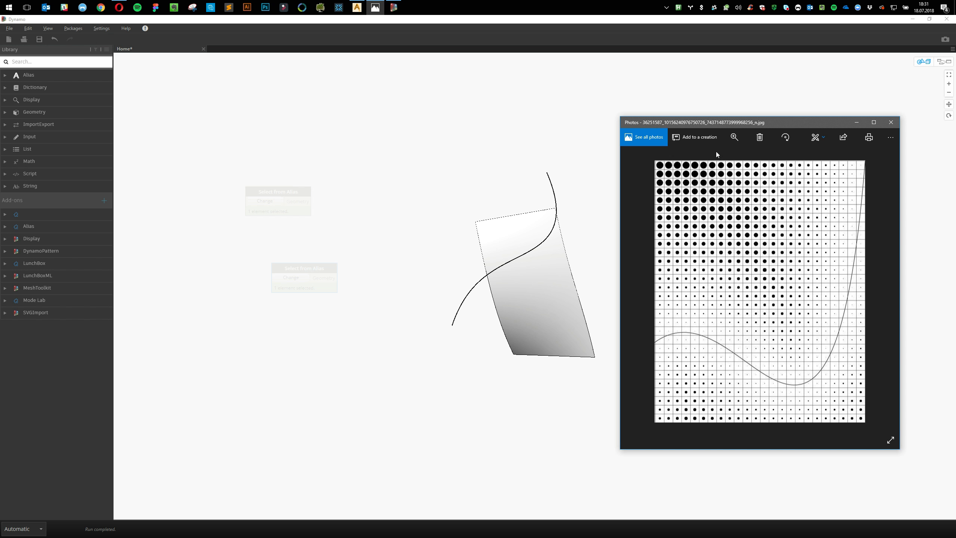
drag(807, 124, 838, 172)
click(392, 243)
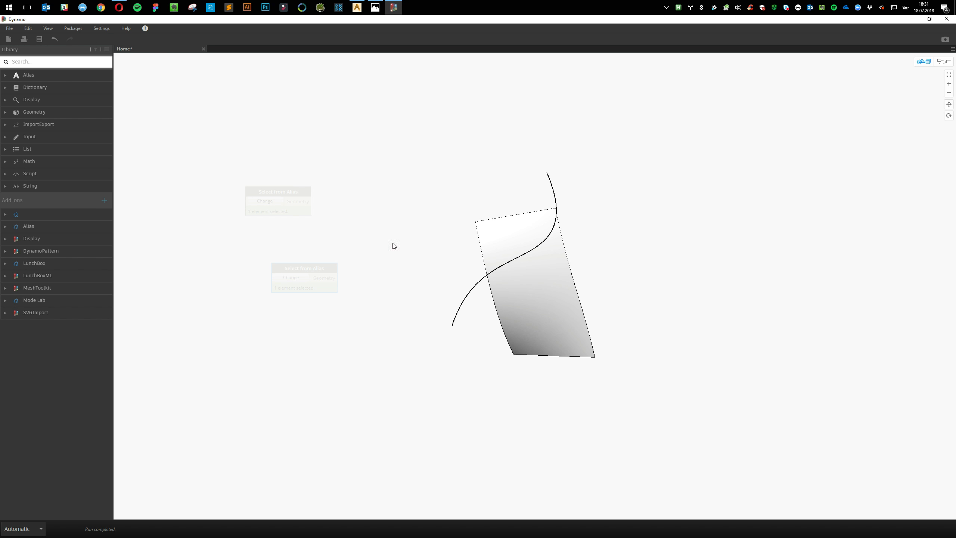
click(937, 64)
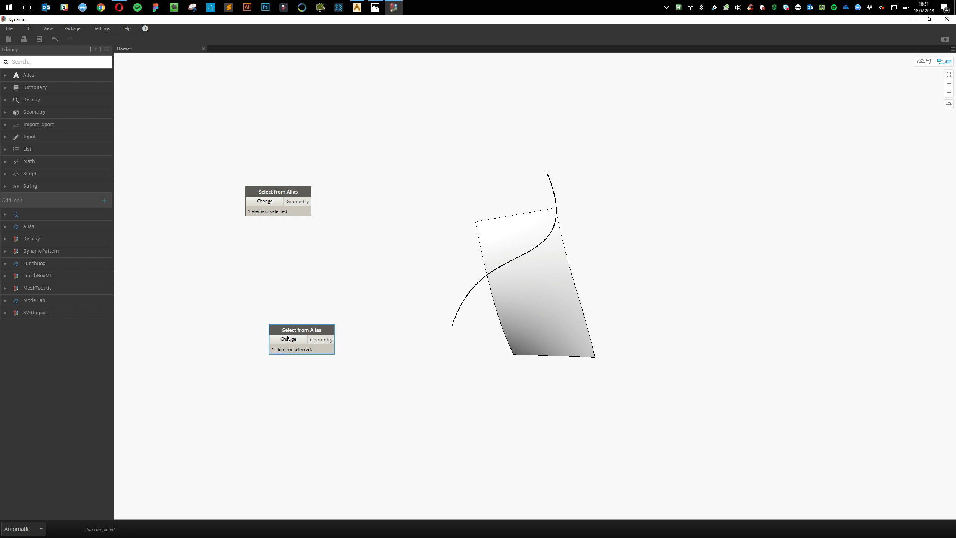
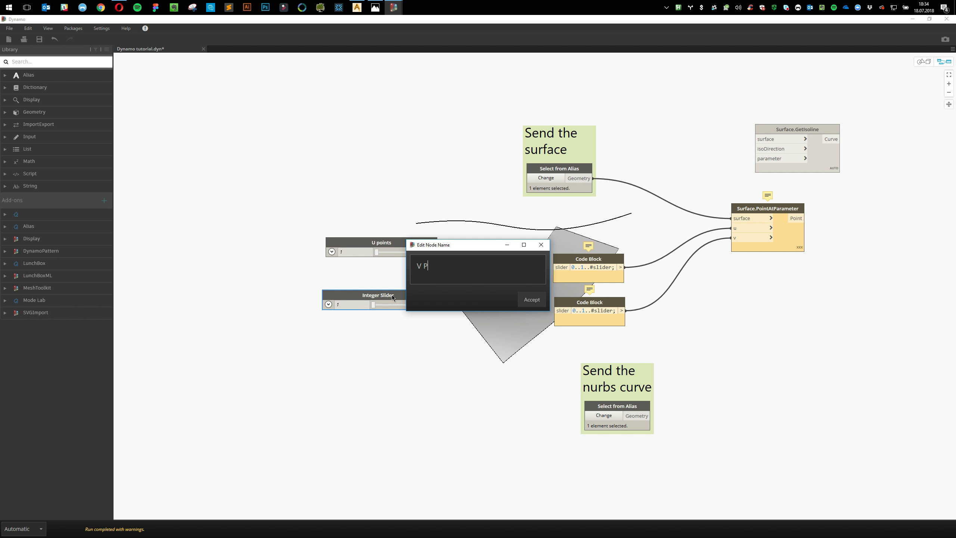
Name the second integer slider "V points" and connect the U and V points sliders to the slider inputs of their code blocks
text(oints)
key(Return)
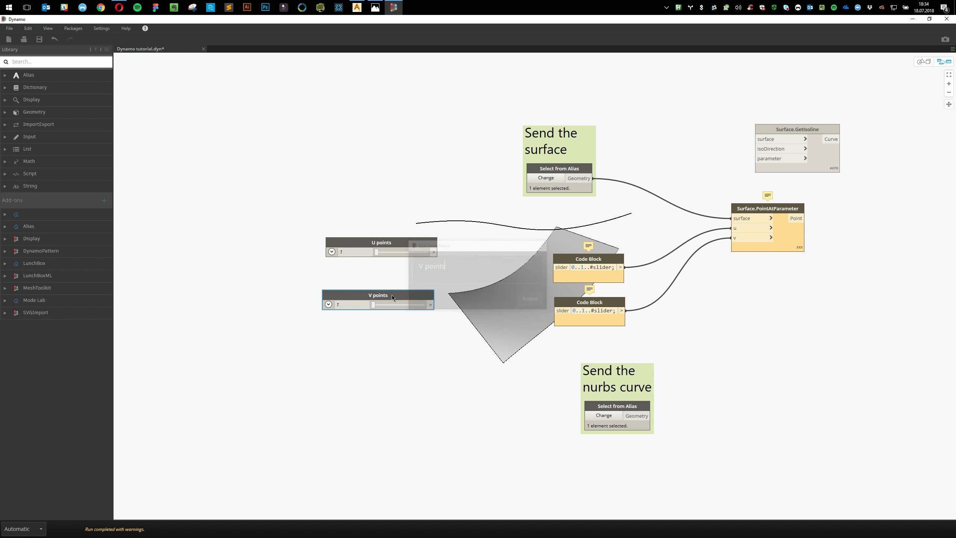
click(433, 304)
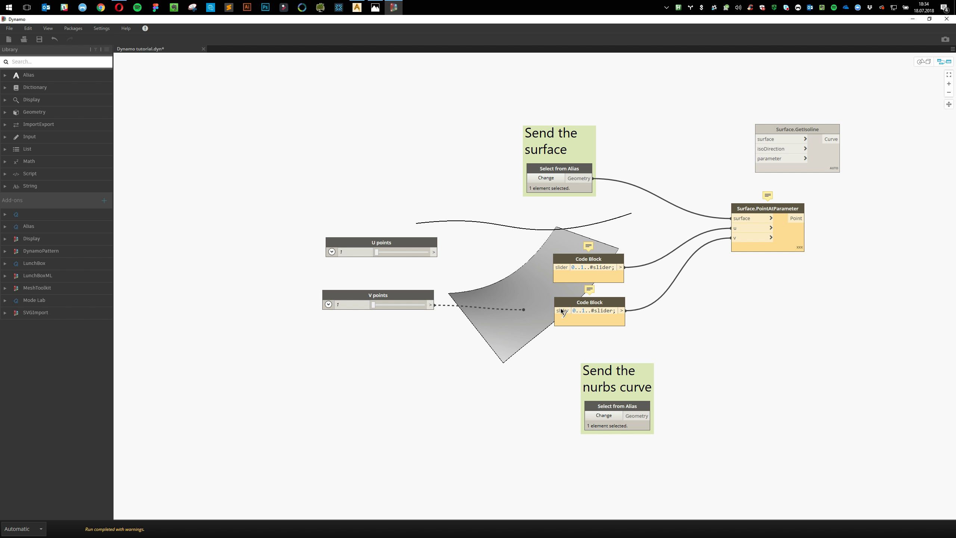
click(556, 311)
click(434, 252)
click(567, 271)
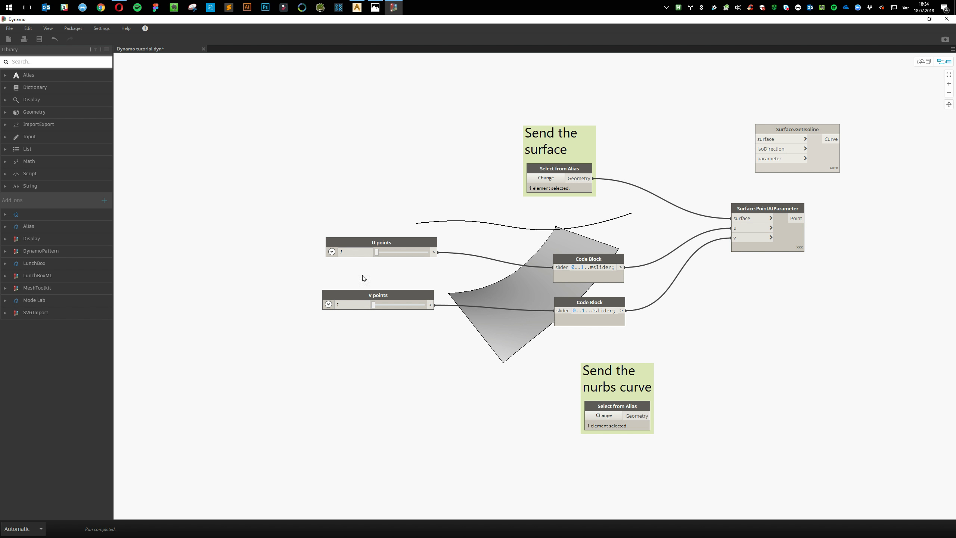
Move the V points slider node lower, set its value to 20, and set its maximum to 20
drag(344, 294, 387, 362)
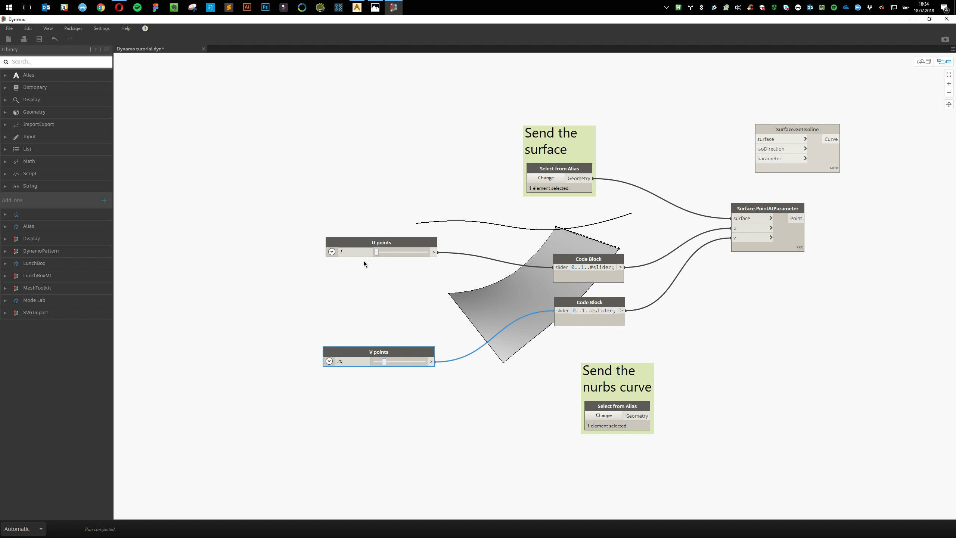
click(330, 361)
double_click(362, 383)
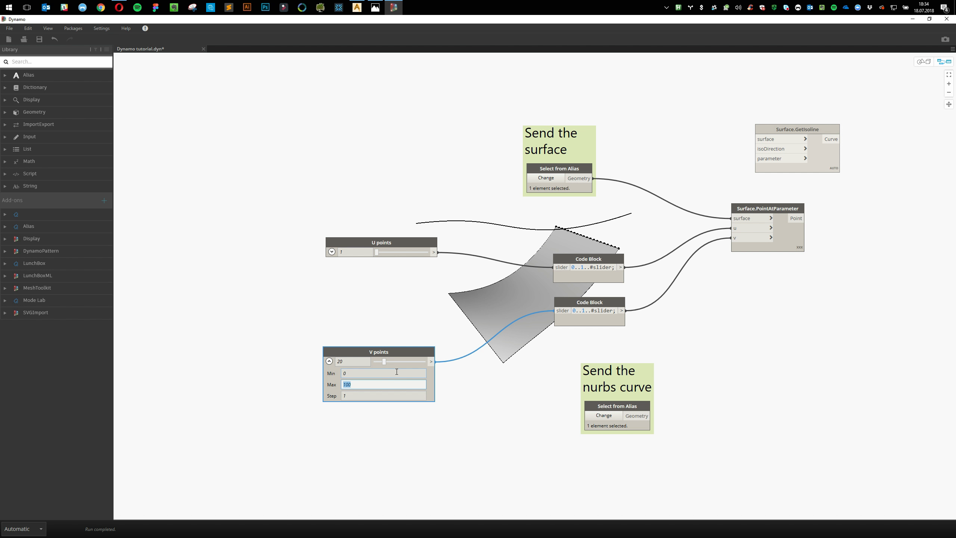
text(20)
key(Return)
click(345, 260)
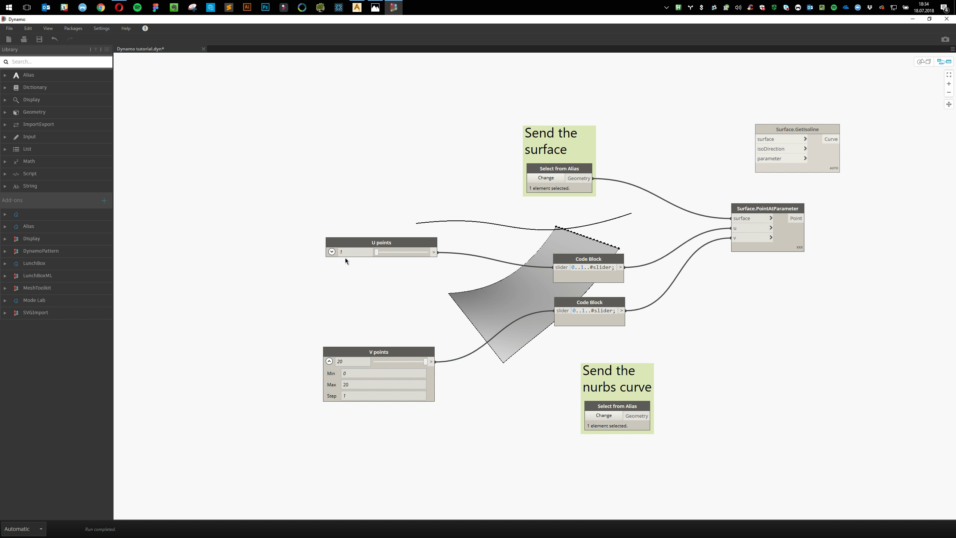
Set the U points slider's range to a maximum of 20 and a minimum of 4
click(332, 254)
double_click(378, 276)
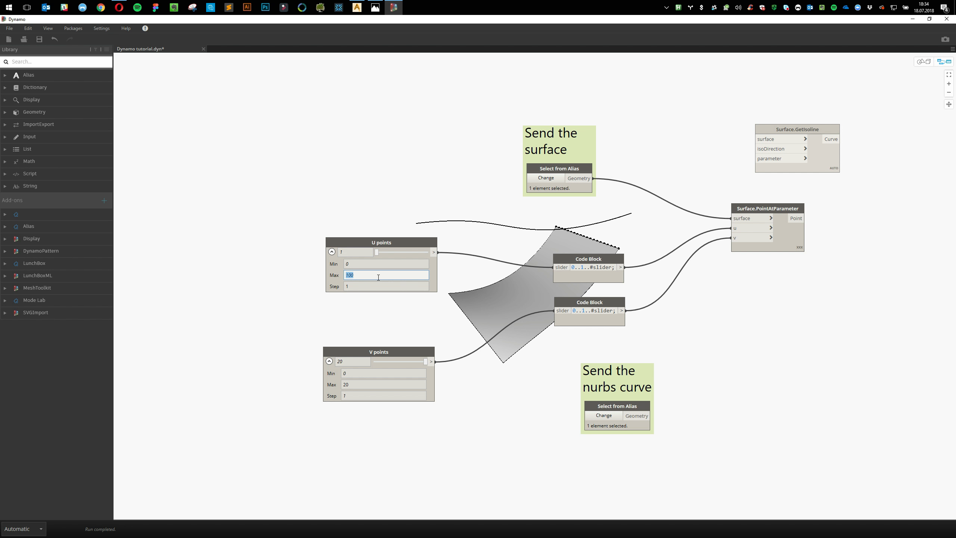
text(20)
key(Return)
double_click(367, 265)
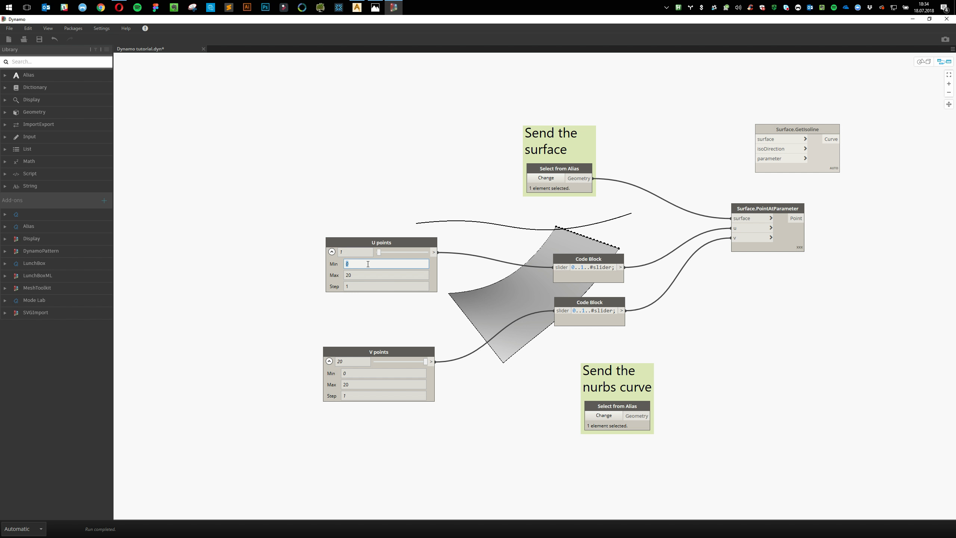
text(4)
key(Return)
Set the V points slider's minimum to 4, nudge its node upward, and save the graph
double_click(358, 374)
text(4)
key(Return)
drag(373, 358, 371, 342)
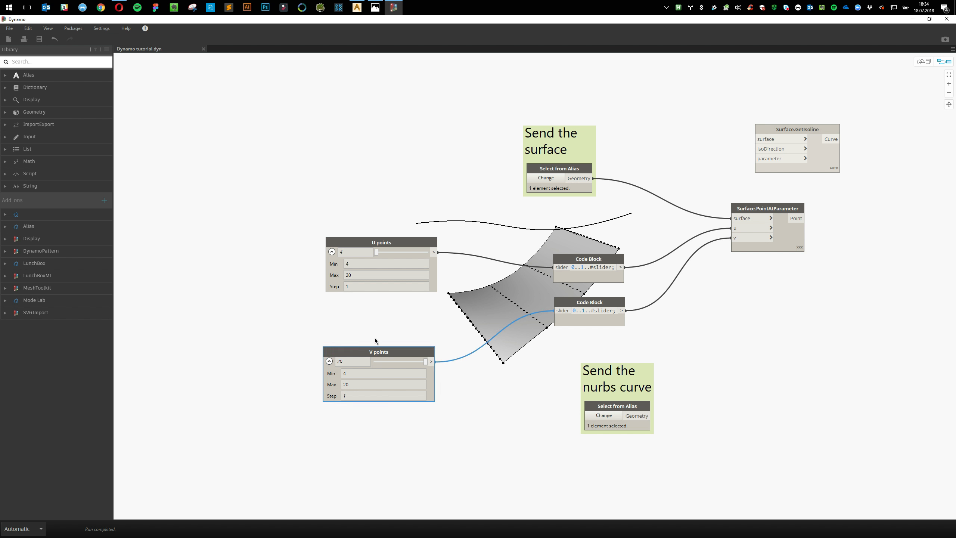
key(ctrl+s)
click(614, 228)
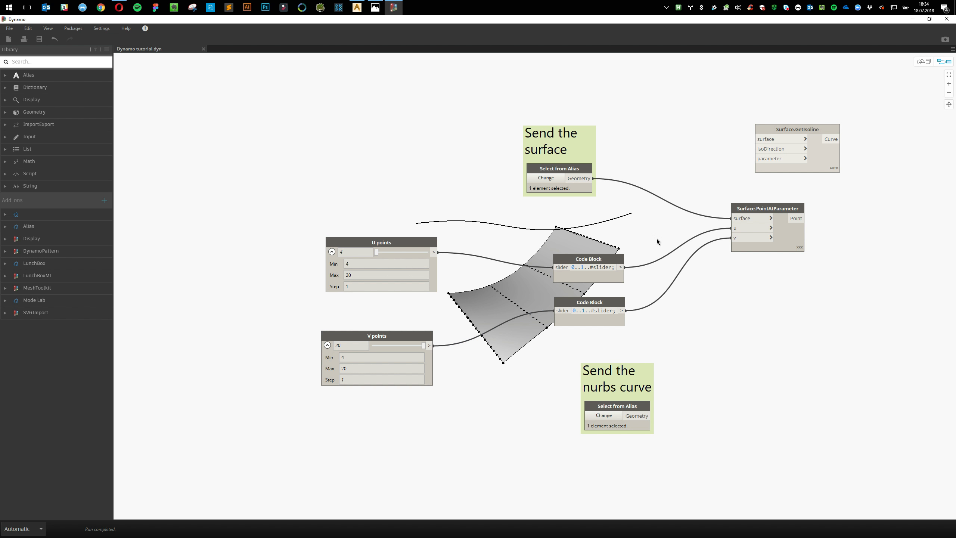
Place the V points node closer beneath the U points node and collapse the range settings of both sliders
middle_drag(656, 238, 596, 268)
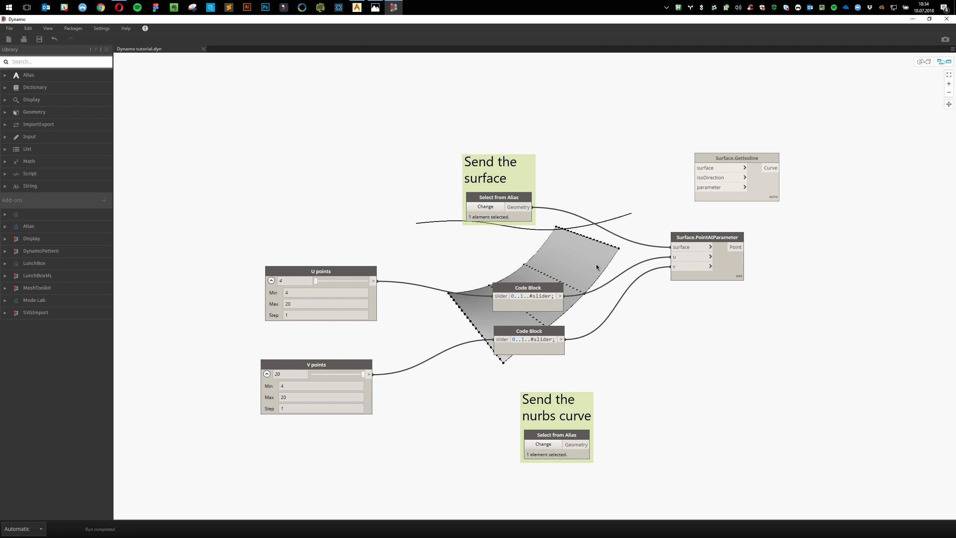
click(344, 368)
drag(343, 368, 350, 347)
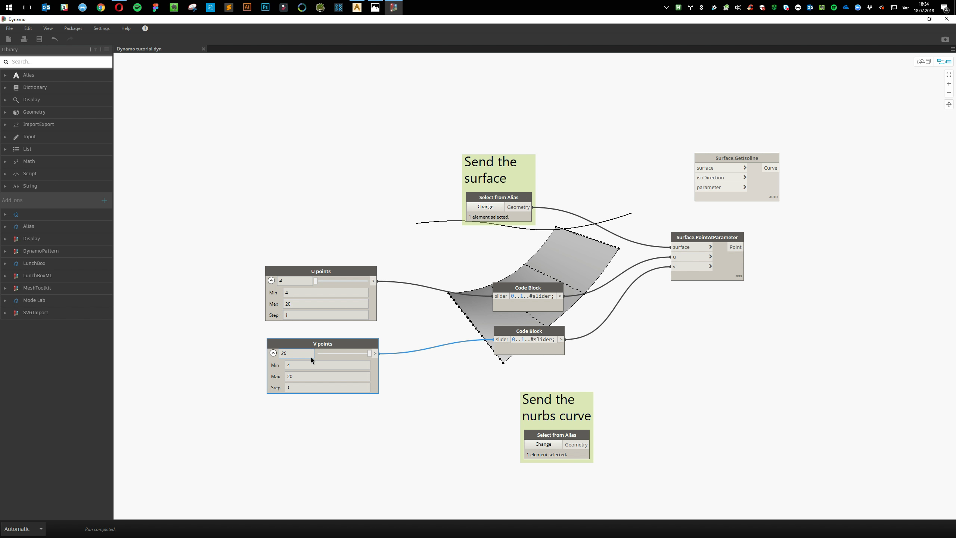
click(273, 353)
click(271, 280)
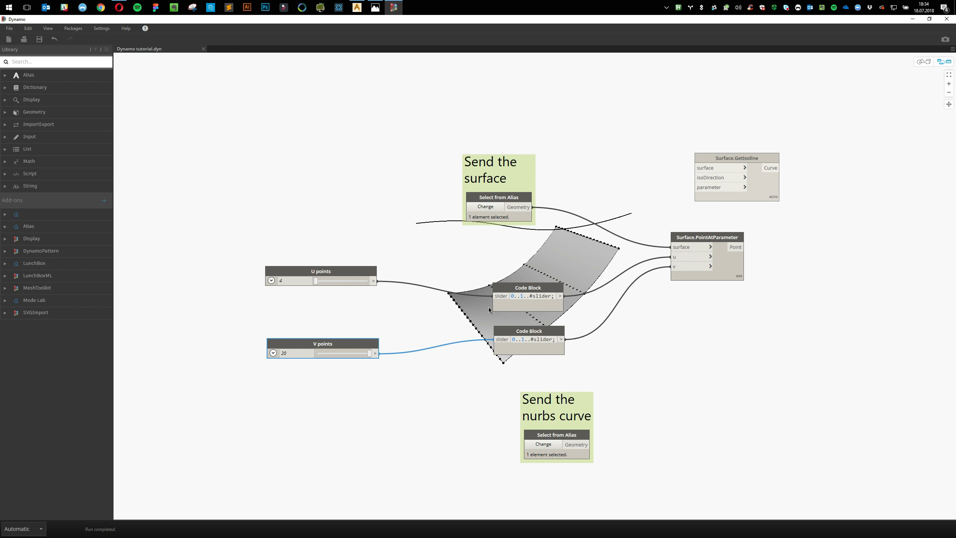
Check the halftone reference image, and change the U points code block to "0+margin..1-margin..#slider;"
key(alt+Tab)
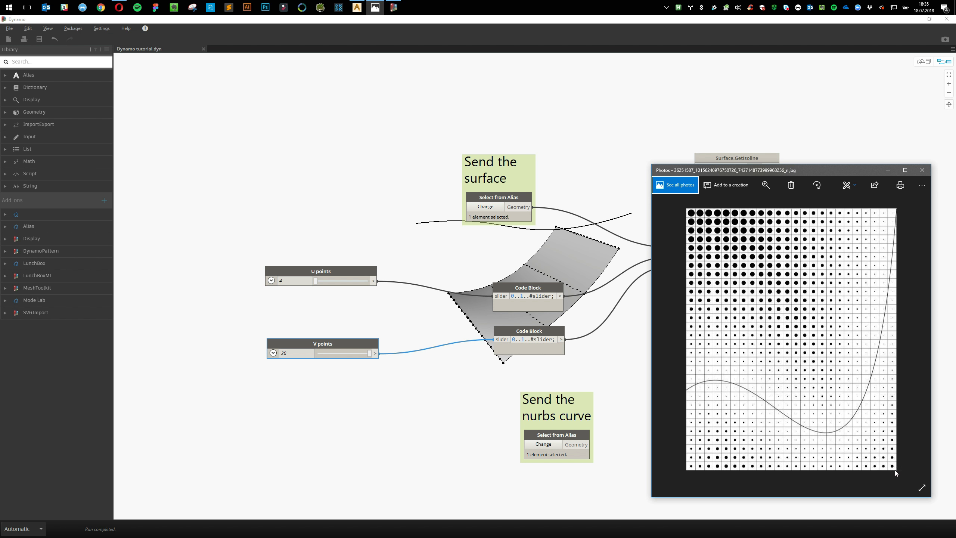
click(476, 384)
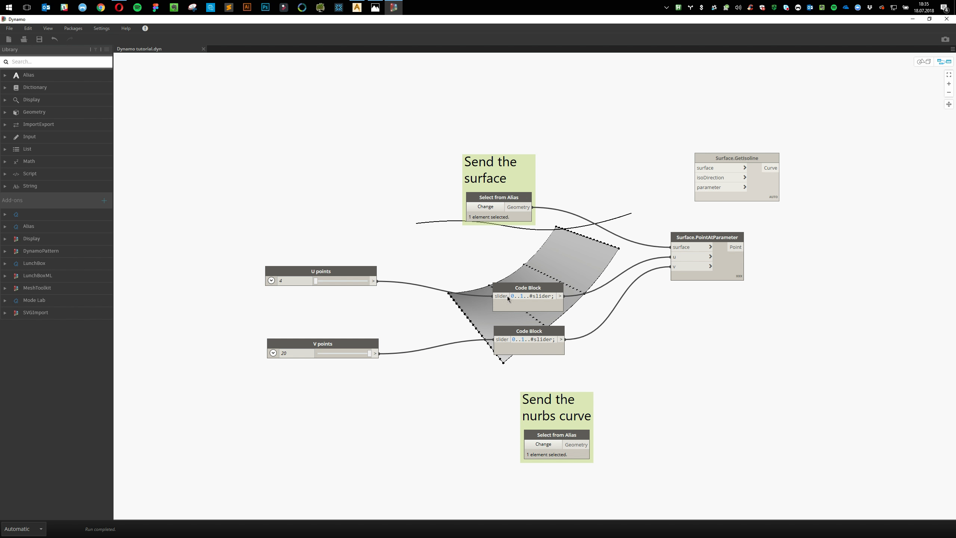
mouse_move(512, 299)
text(+marg)
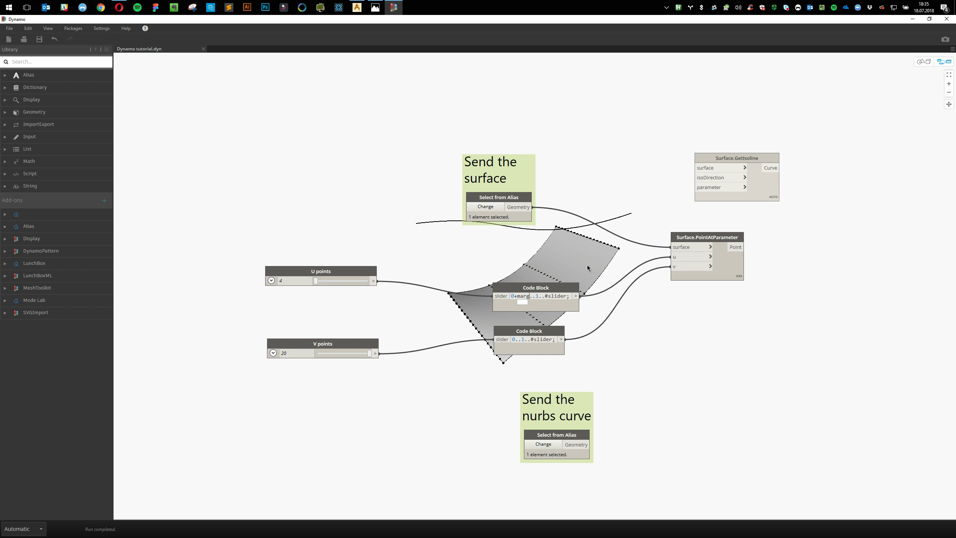
text(in..1)
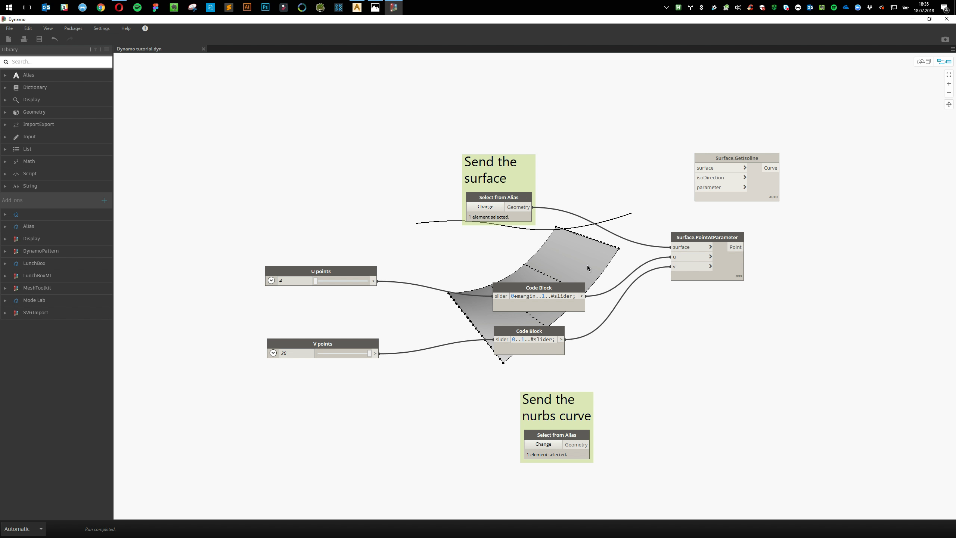
text(-margin)
click(610, 320)
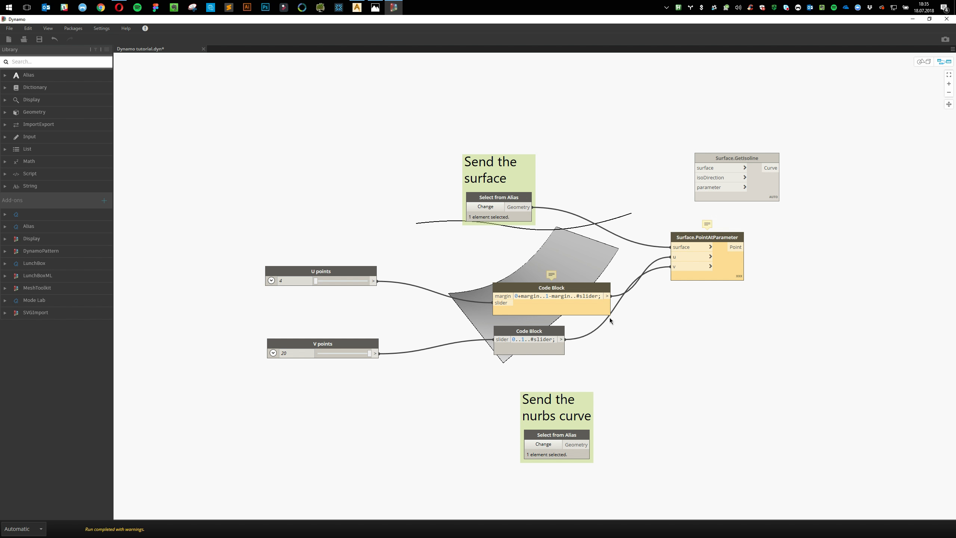
Reposition the U points slider and its code block, and add a Number Slider node above the U points slider
drag(341, 272, 325, 290)
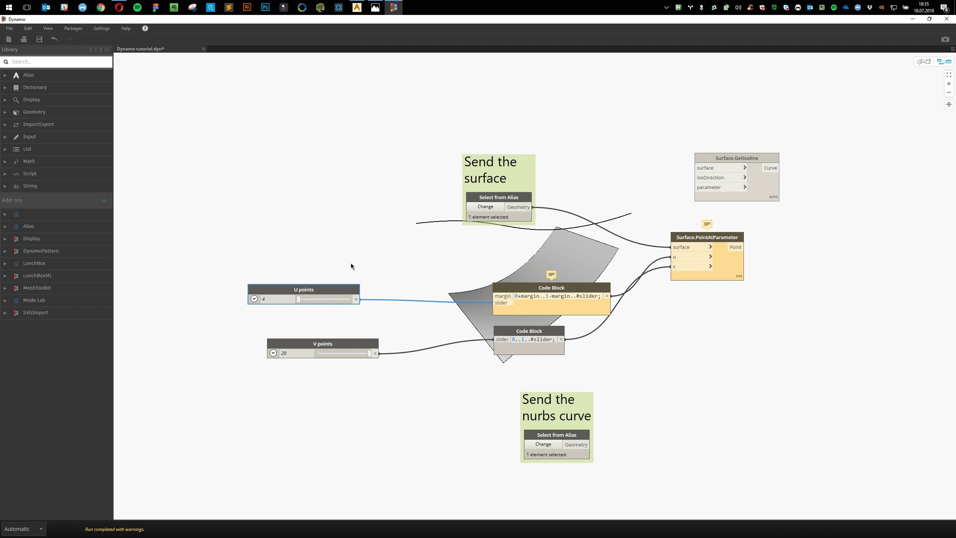
drag(513, 293, 471, 276)
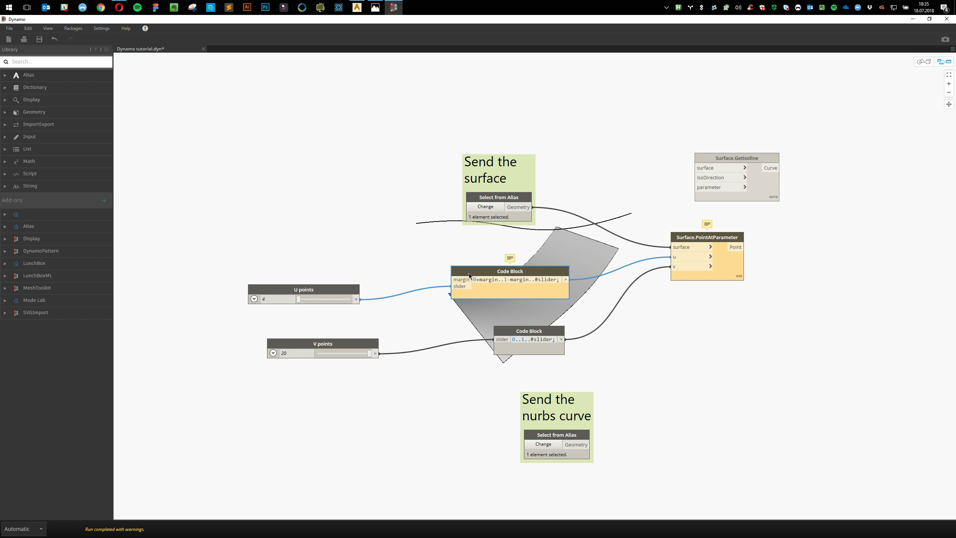
right_click(304, 219)
text(slider)
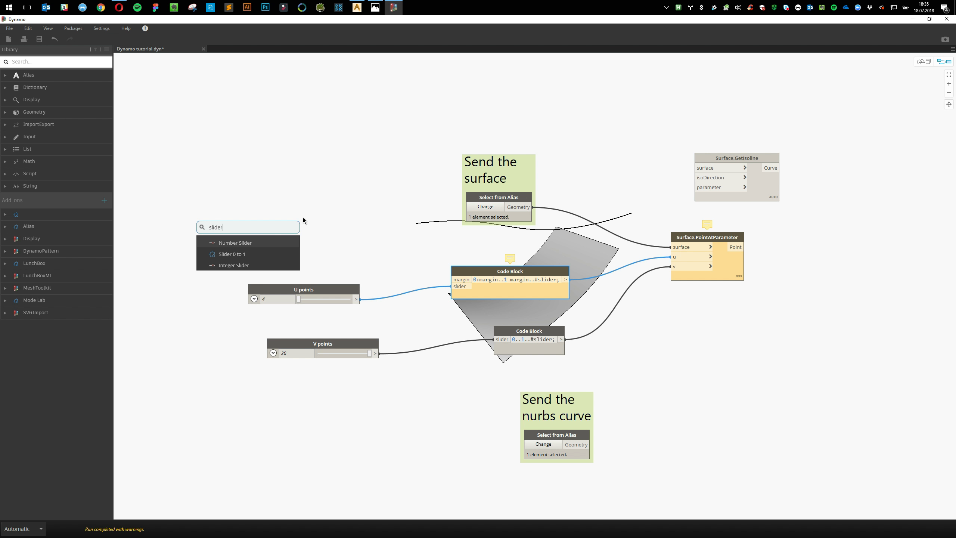
click(266, 244)
drag(325, 254, 311, 217)
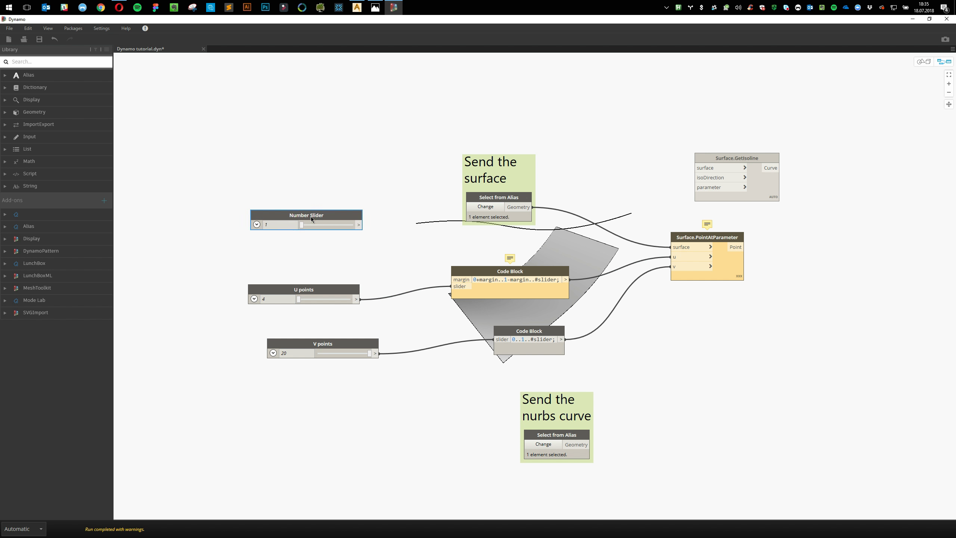
Set the new Number Slider's maximum to 0.025 and step to 0.001, and collapse its range settings
click(257, 225)
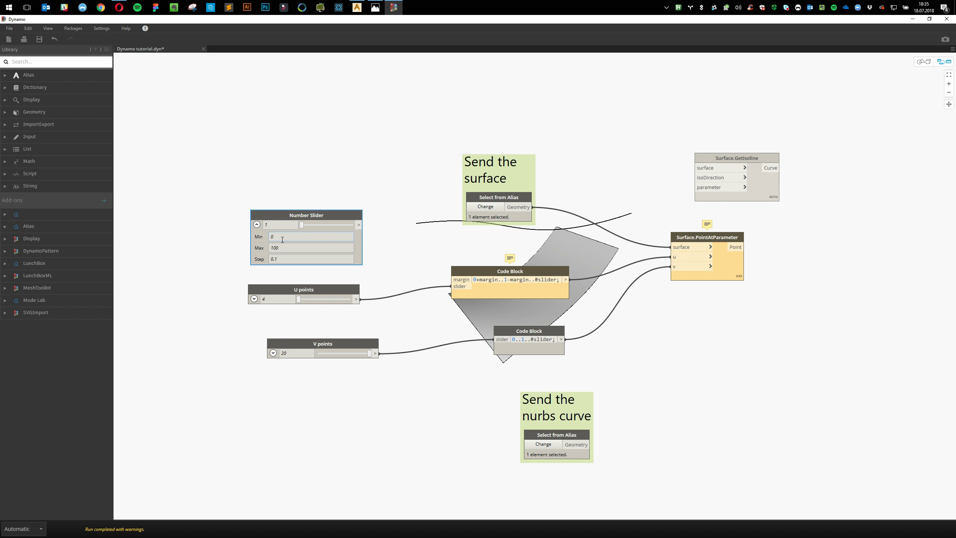
click(290, 248)
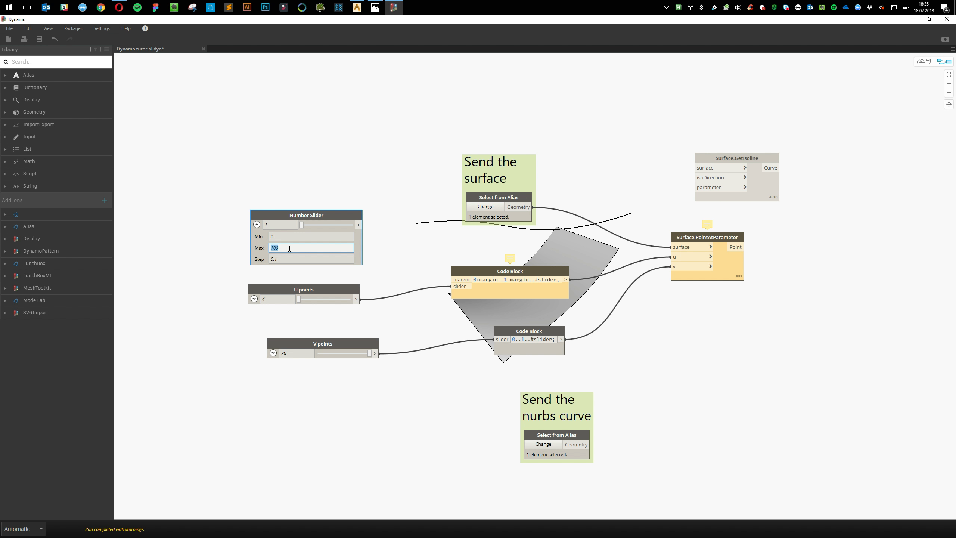
text(025)
click(288, 259)
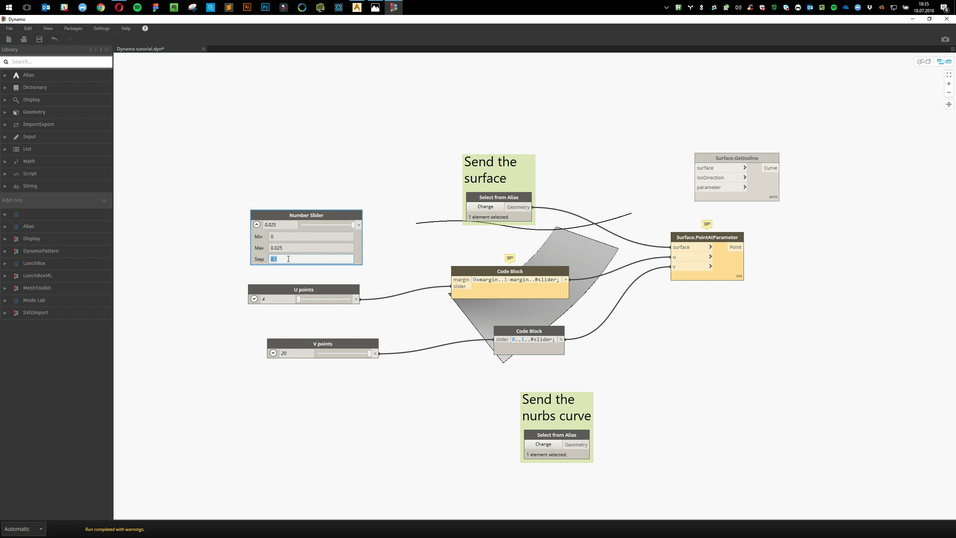
click(274, 259)
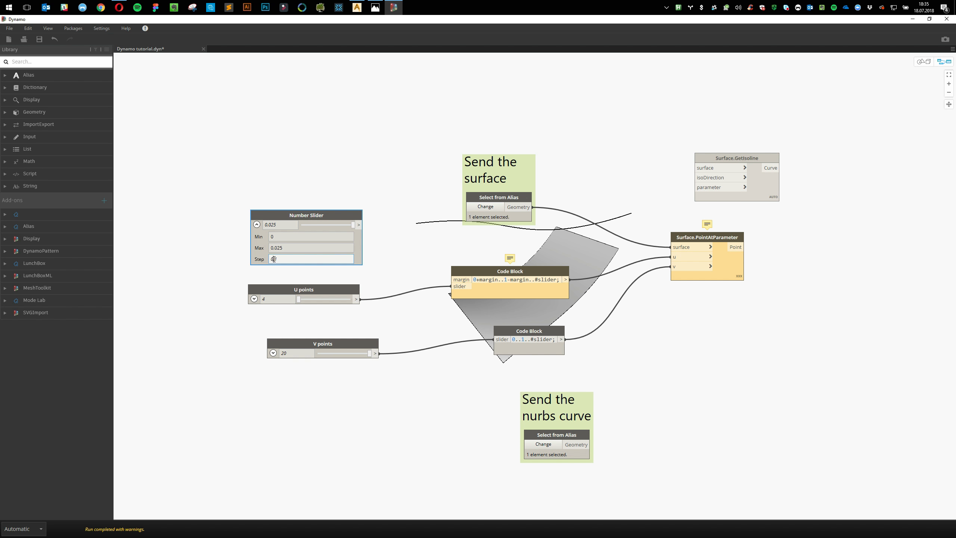
text(00)
click(402, 207)
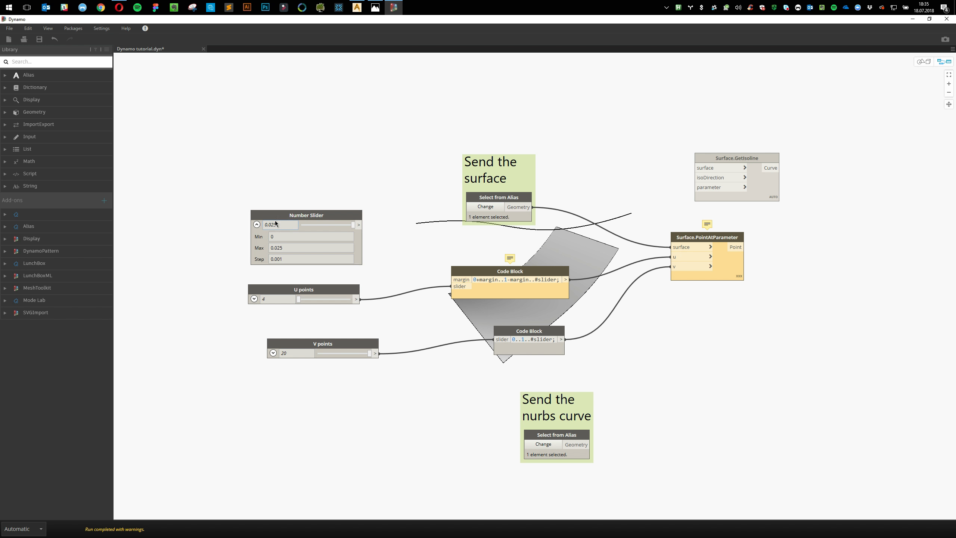
click(256, 224)
Connect the Number Slider to the margin input of the U points code block, and try a lower margin value
drag(363, 225, 463, 282)
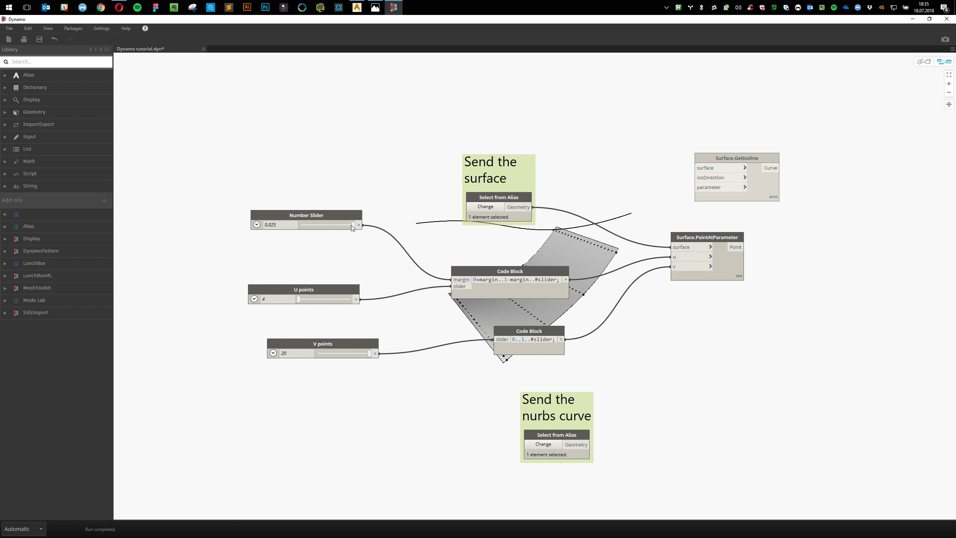
mouse_move(352, 225)
mouse_down()
mouse_move(304, 225)
mouse_move(354, 227)
mouse_up()
click(924, 62)
right_drag(676, 231, 757, 247)
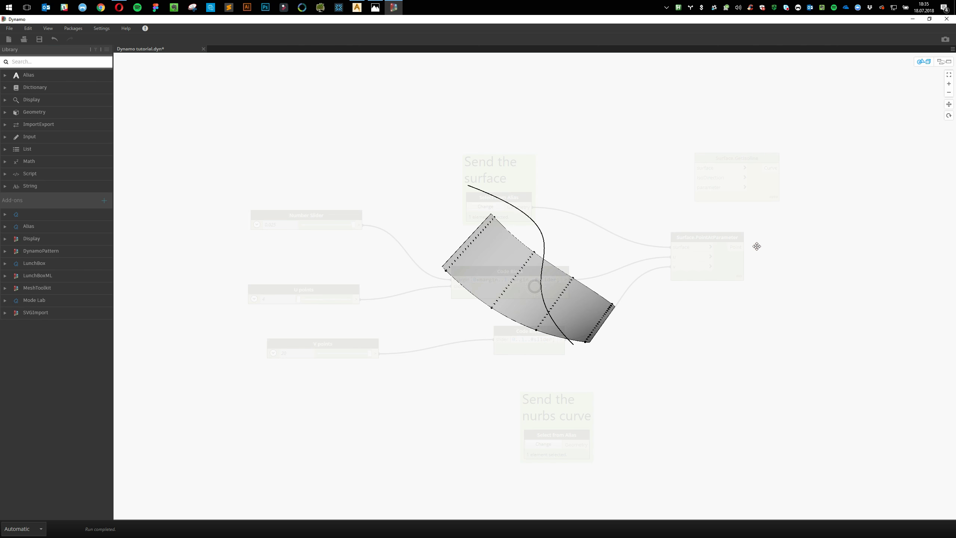
scroll(616, 332, up, 5)
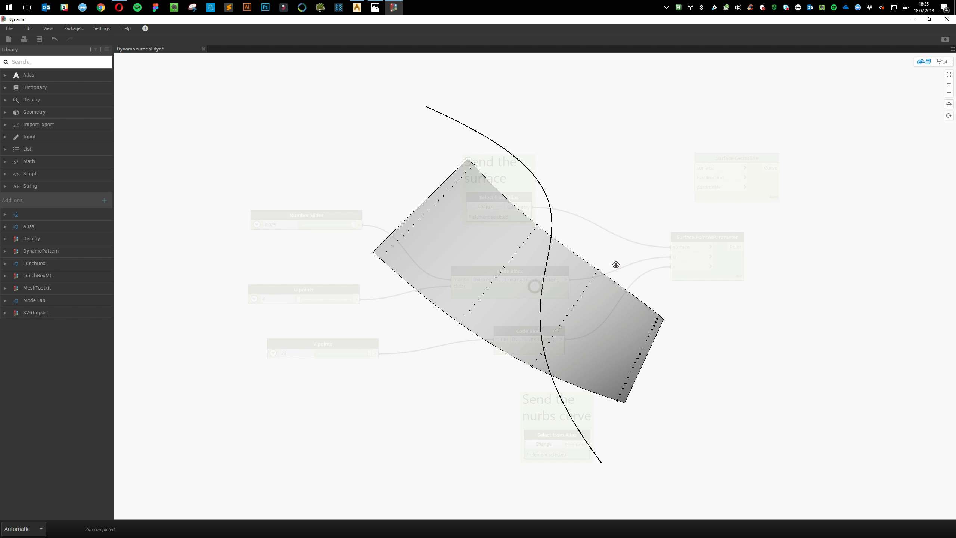
right_drag(616, 265, 621, 252)
click(944, 61)
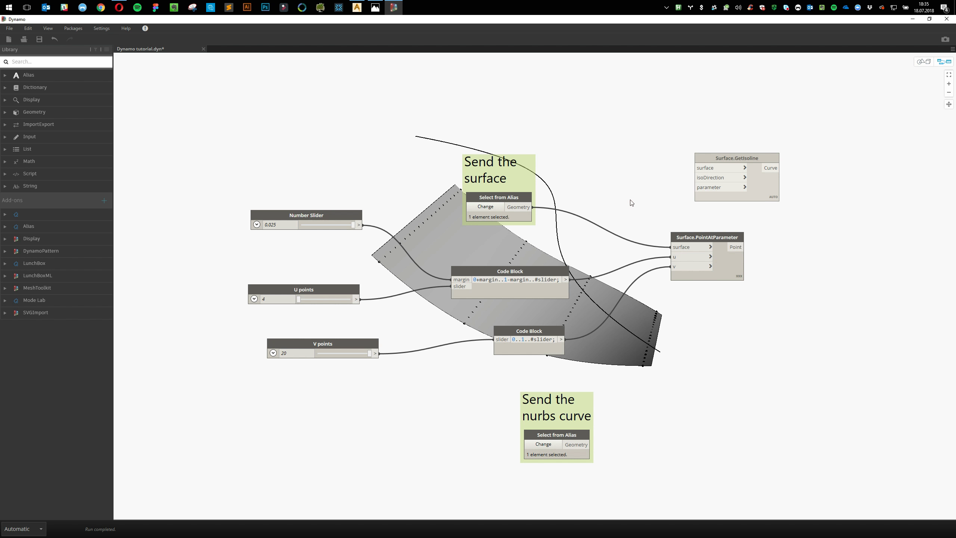
middle_drag(725, 422, 583, 339)
scroll(370, 230, down, 2)
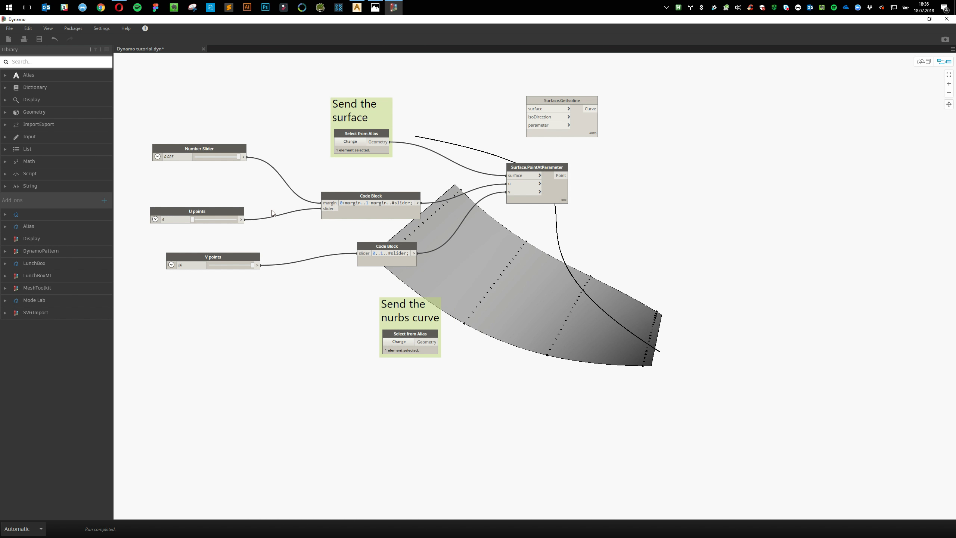
mouse_move(233, 158)
mouse_down()
mouse_move(193, 157)
mouse_move(224, 166)
mouse_up()
Change the V points code block to "0+margin..1-margin..#slider;"
mouse_move(414, 259)
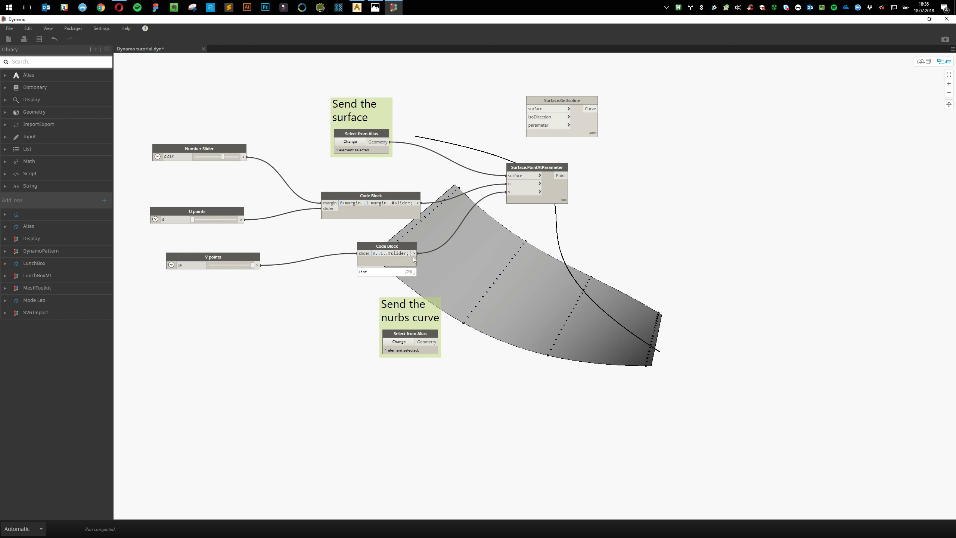
click(377, 254)
text(+margin..1)
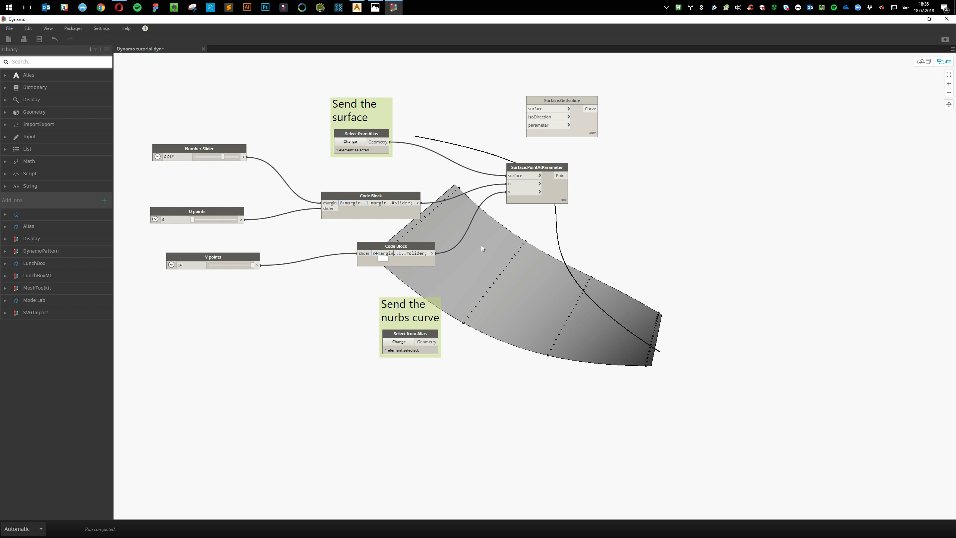
text(-margin)
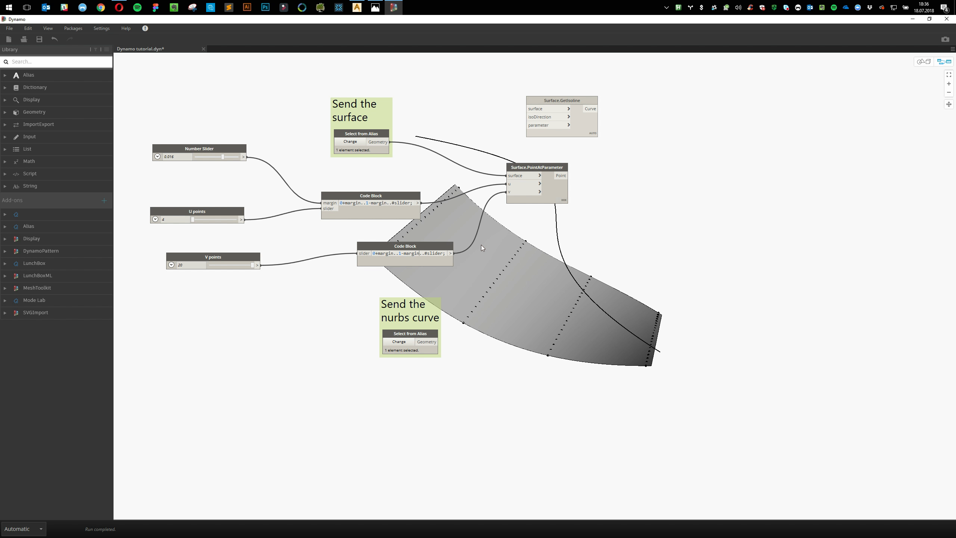
click(251, 189)
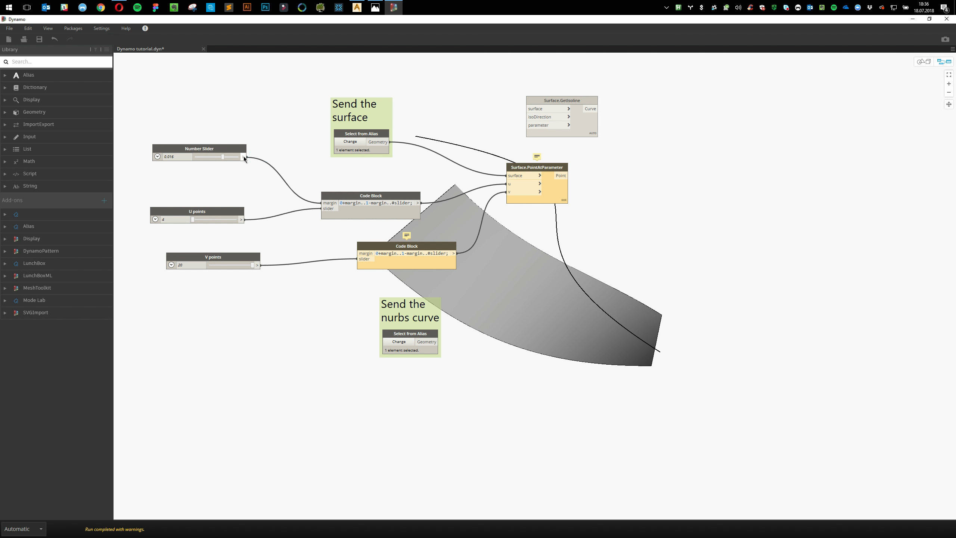
Connect the Number Slider, set at 0.025, to the V code block's margin input, and move the nurbs curve group lower
drag(244, 156, 351, 227)
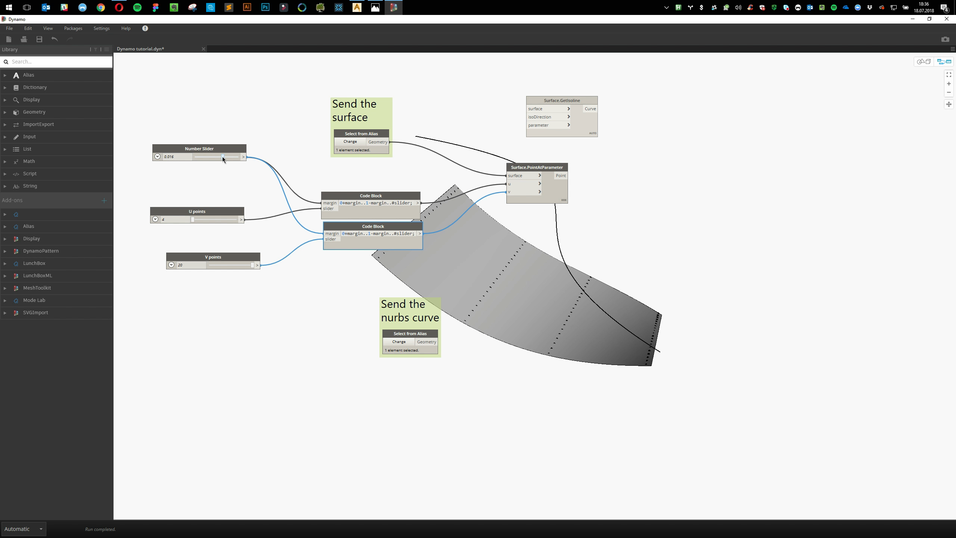
mouse_move(223, 157)
mouse_down()
mouse_move(211, 157)
mouse_move(240, 161)
mouse_up()
drag(441, 326, 429, 393)
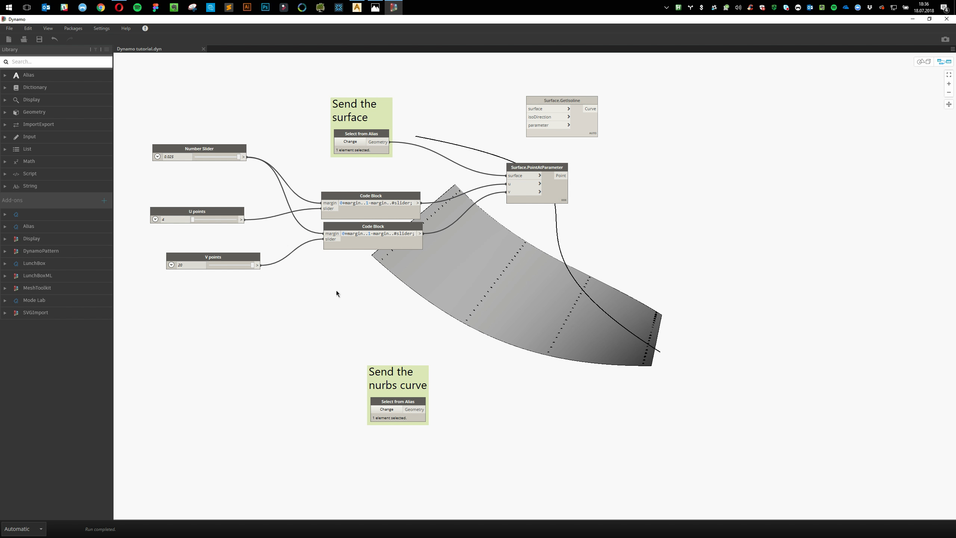
Set the U points slider to 16 and the V points slider to 15
click(924, 61)
right_drag(796, 254, 749, 242)
click(944, 61)
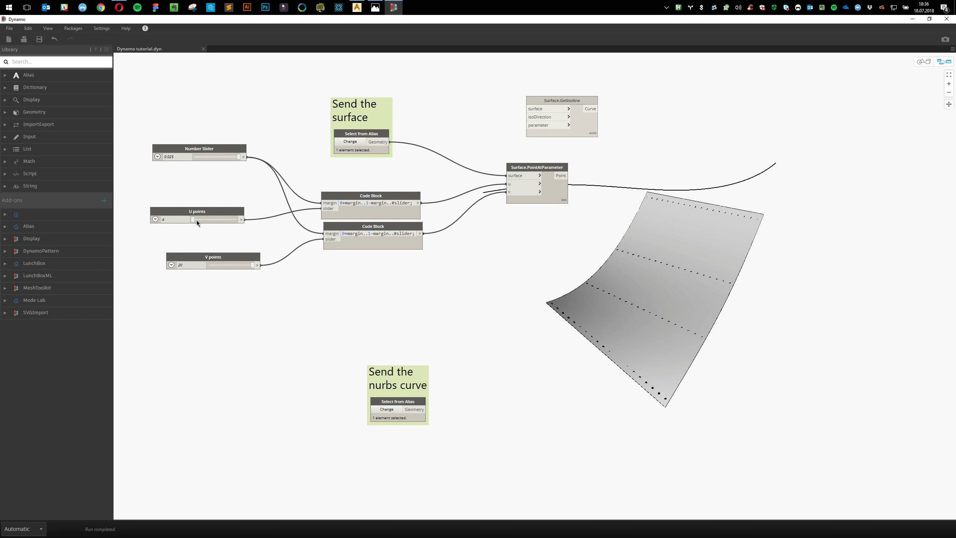
drag(197, 220, 210, 221)
drag(252, 265, 241, 266)
Set the margin Number Slider's maximum to 0.5 and its value to 0.062, collapse its range settings, and save the graph
click(158, 156)
click(189, 177)
text(0.5)
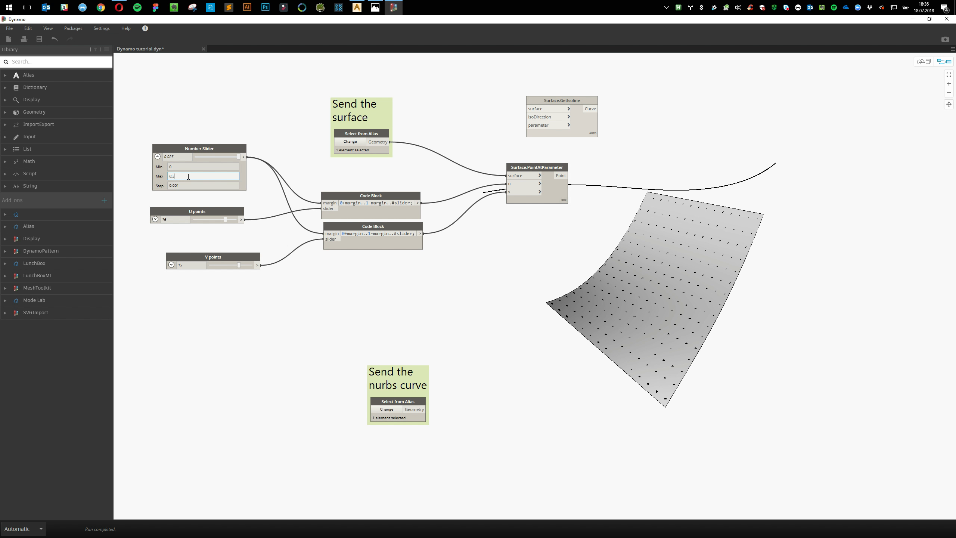
key(Return)
drag(197, 157, 200, 158)
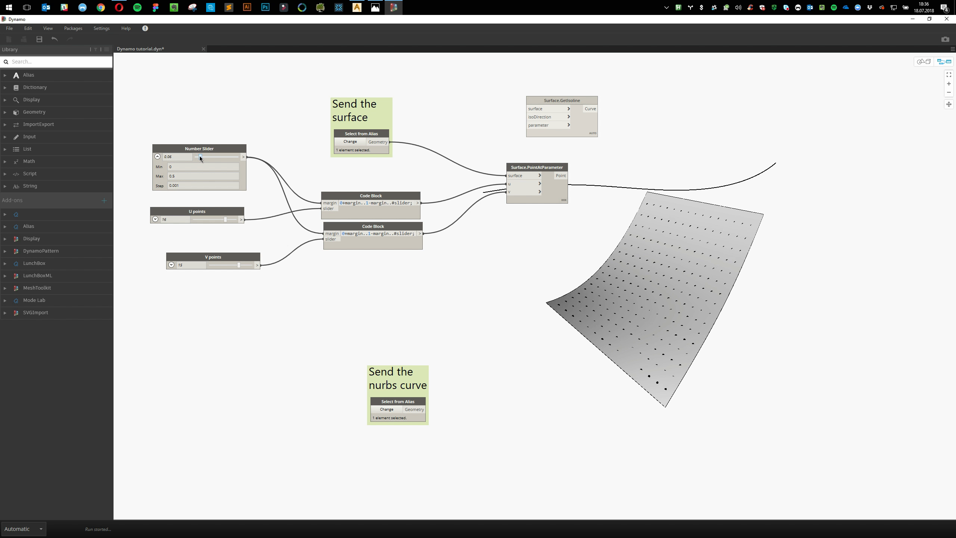
click(158, 157)
key(ctrl+s)
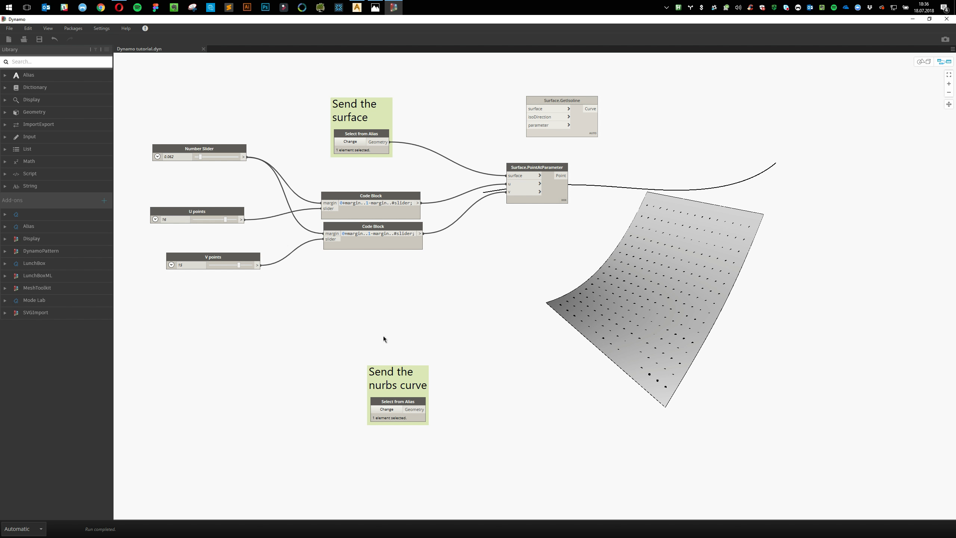
Check the halftone reference image, and delete the unused Surface.GetIsoline node
key(alt+Tab)
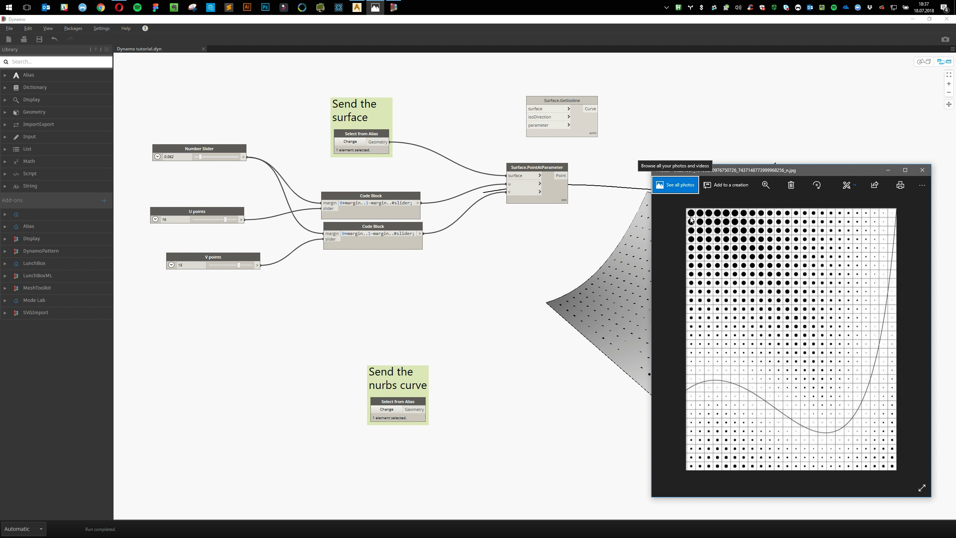
click(532, 293)
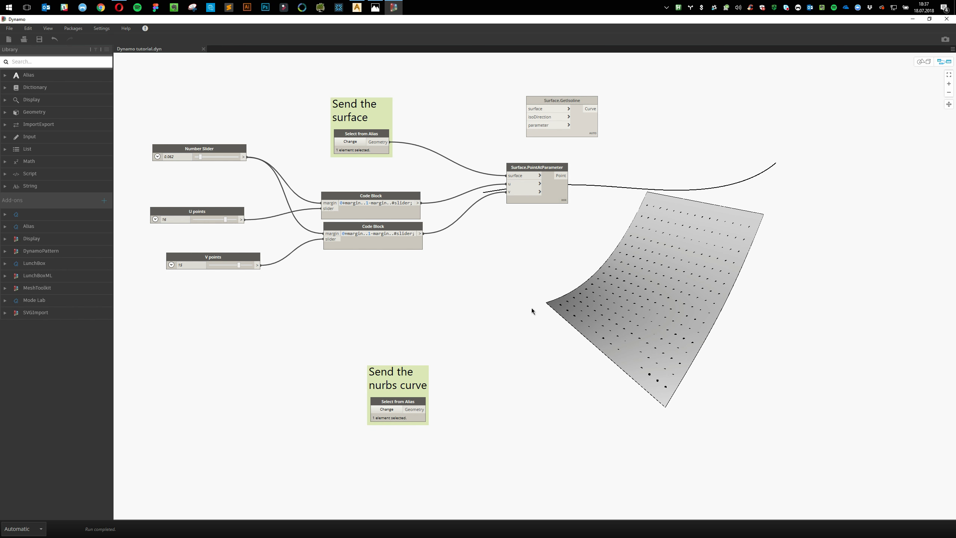
middle_drag(532, 308, 364, 339)
click(414, 153)
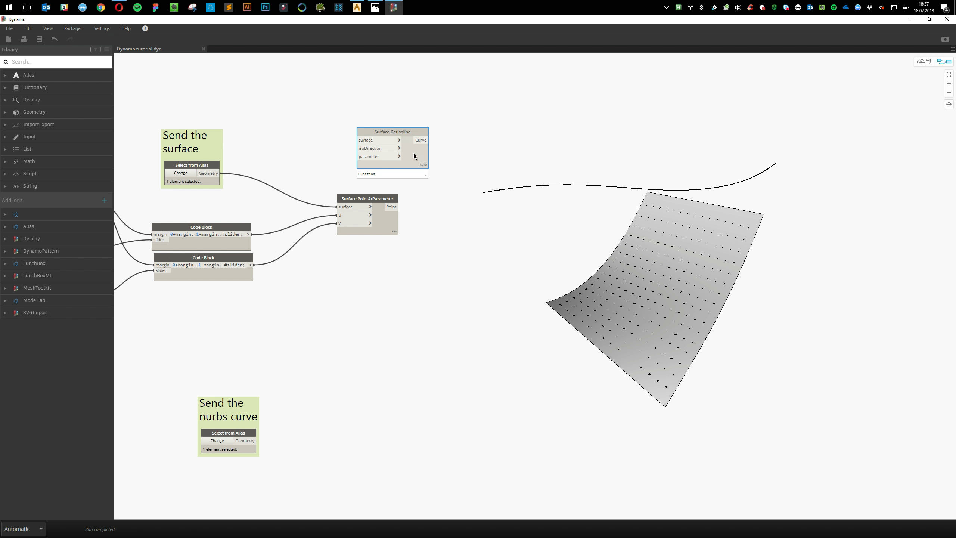
key(Delete)
Add a Circle.ByCenterPointRadiusNormal node beside Surface.PointAtParameter and connect the Point output to its centerPoint input
right_click(425, 305)
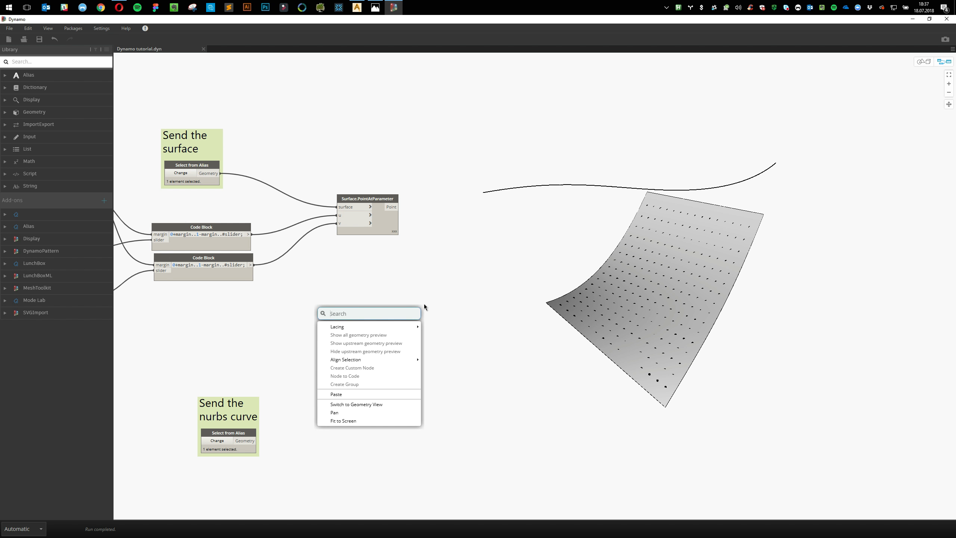
text(circle)
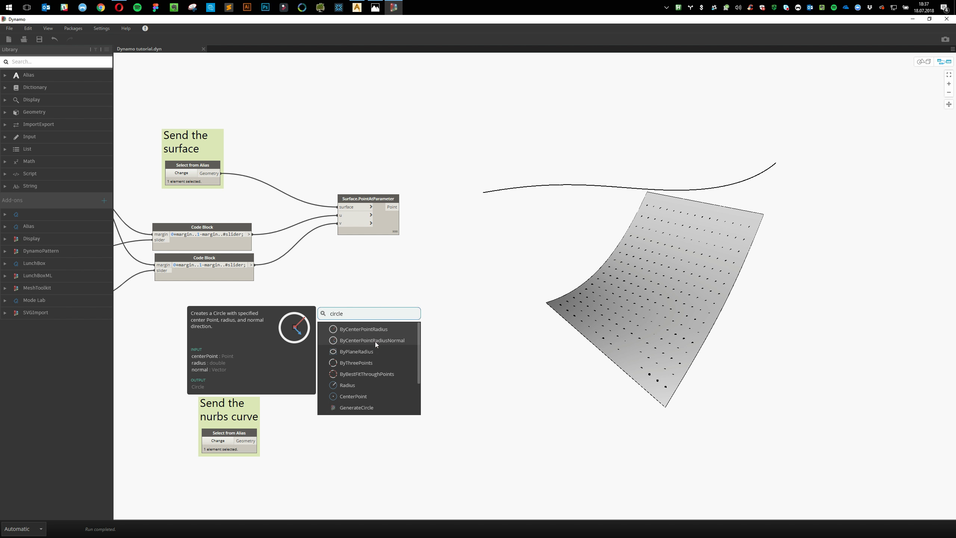
click(375, 342)
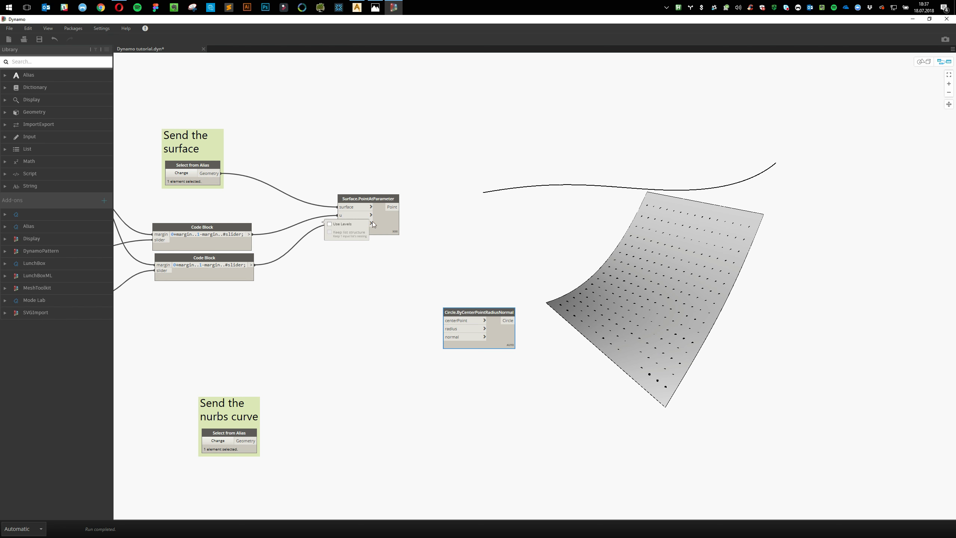
click(393, 222)
click(559, 260)
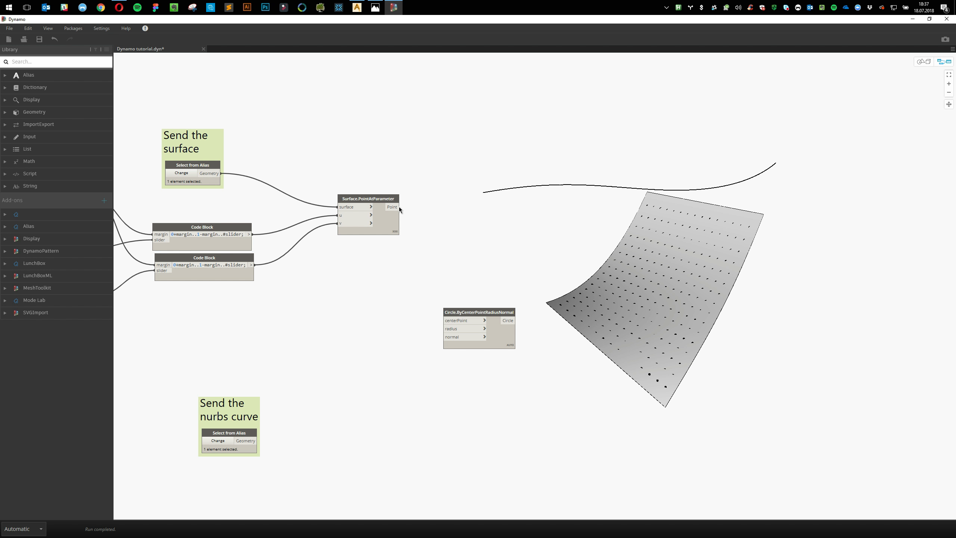
drag(399, 207, 513, 199)
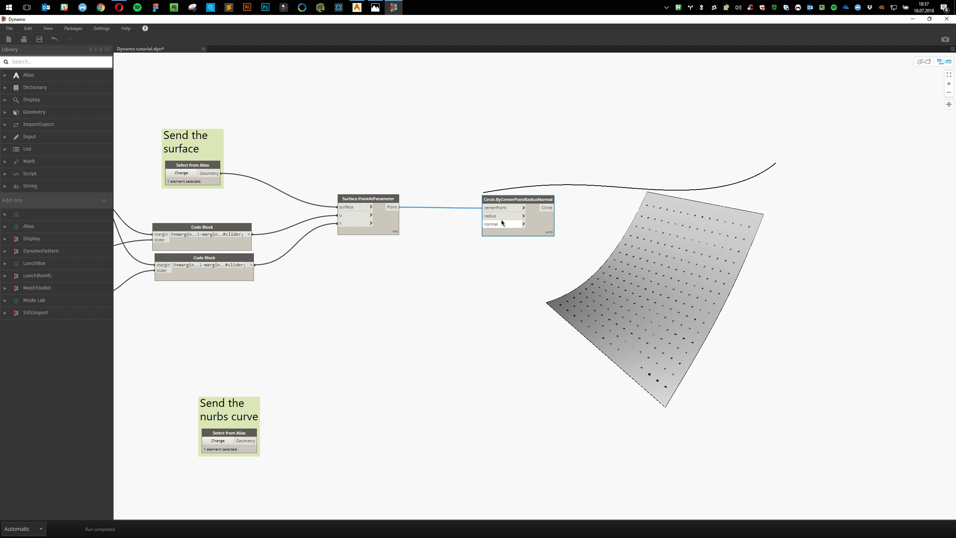
Add a code block containing "10;" and connect it to the radius input of the circle node
double_click(437, 347)
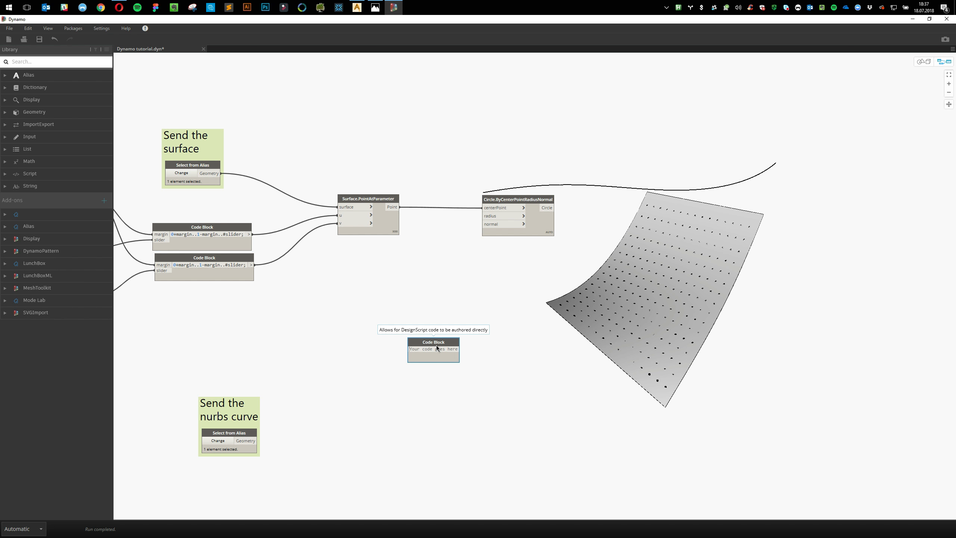
text(10;)
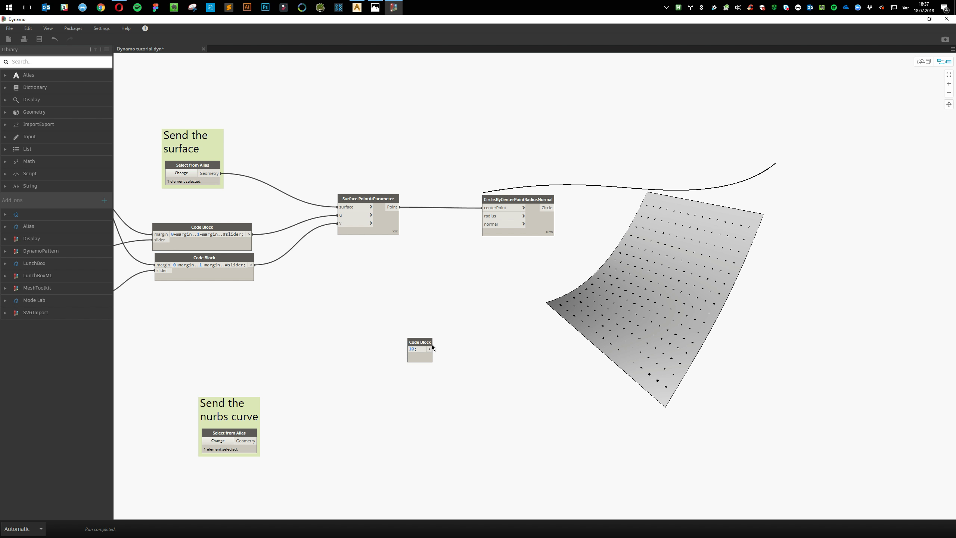
drag(432, 349, 483, 216)
click(570, 348)
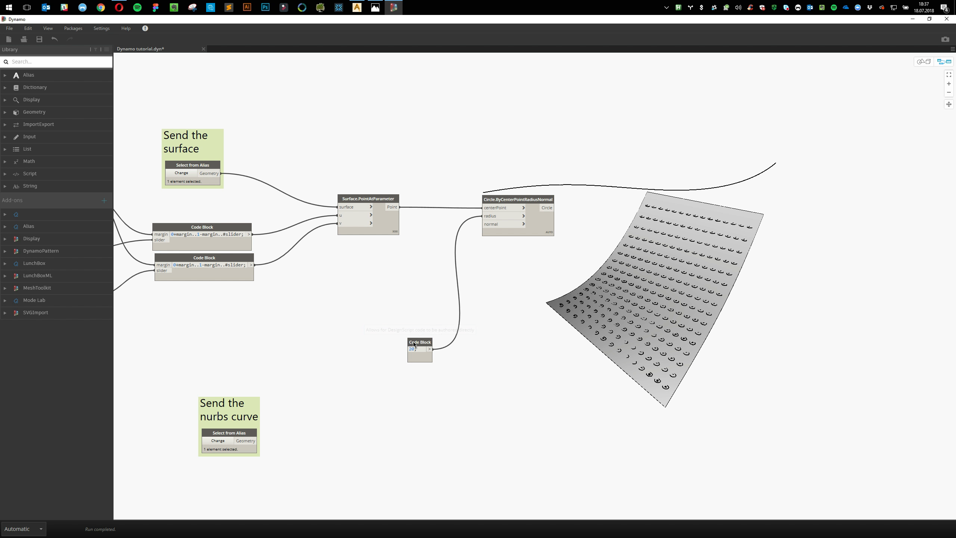
Move the radius code block up toward the point node and add a Surface.NormalAtPoint node to the graph
drag(415, 340, 409, 295)
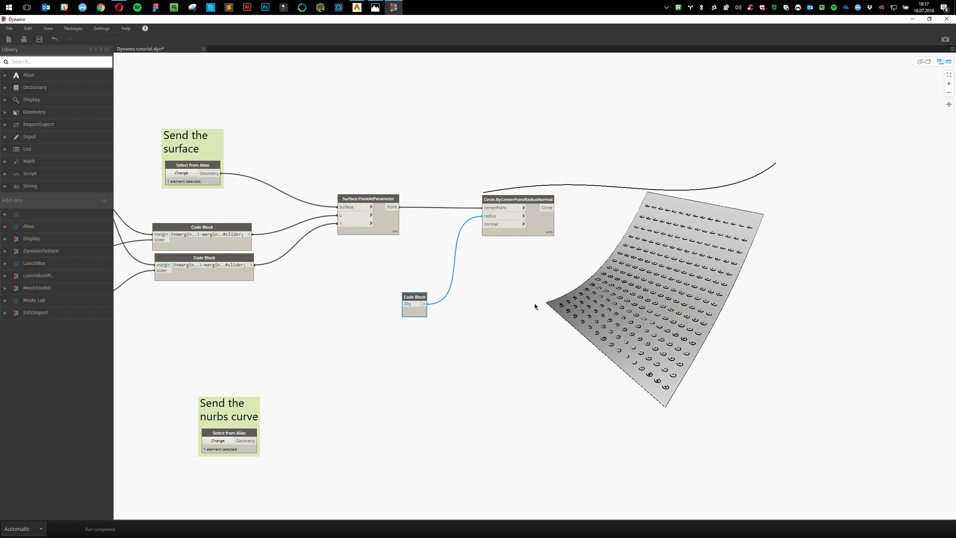
click(395, 231)
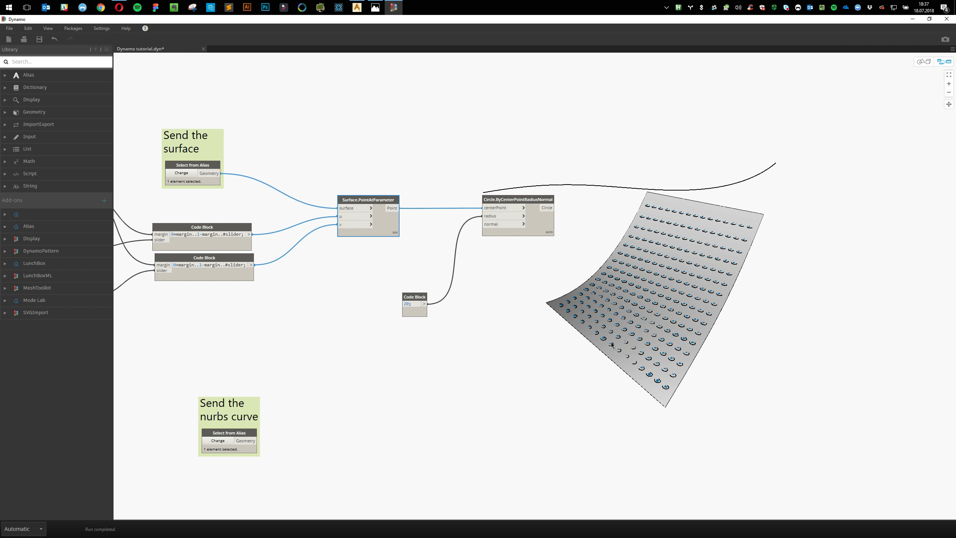
right_click(584, 341)
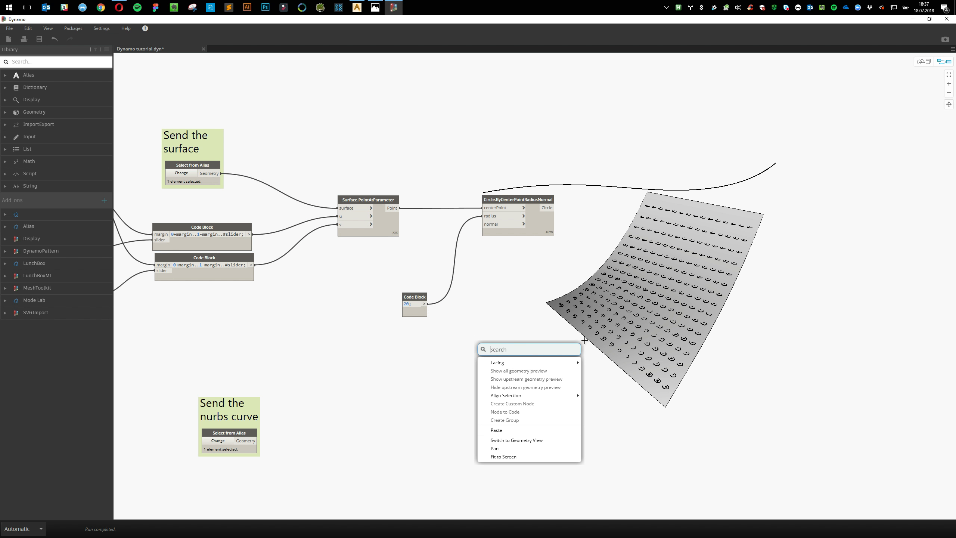
text(normal)
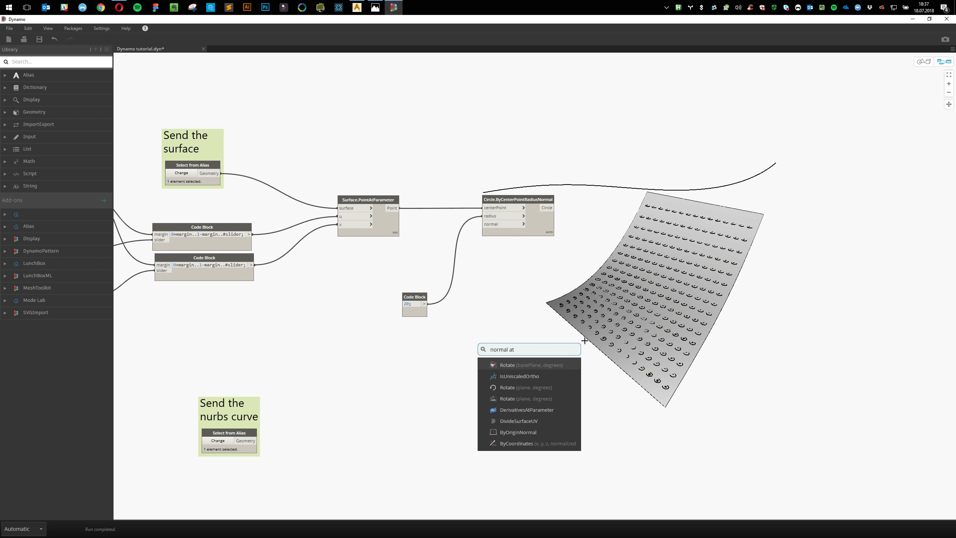
text( at para)
key(BackSpace)
key(BackSpace)
key(BackSpace)
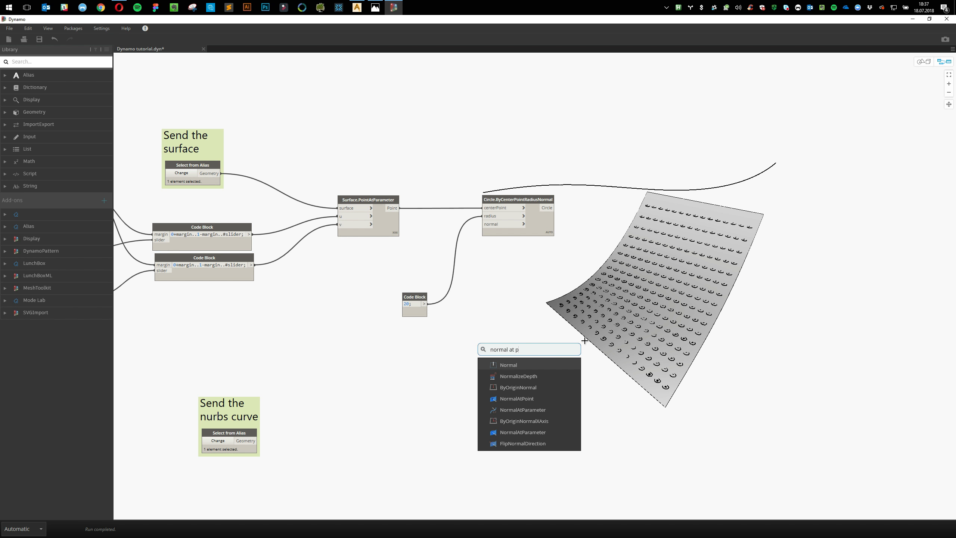
click(538, 400)
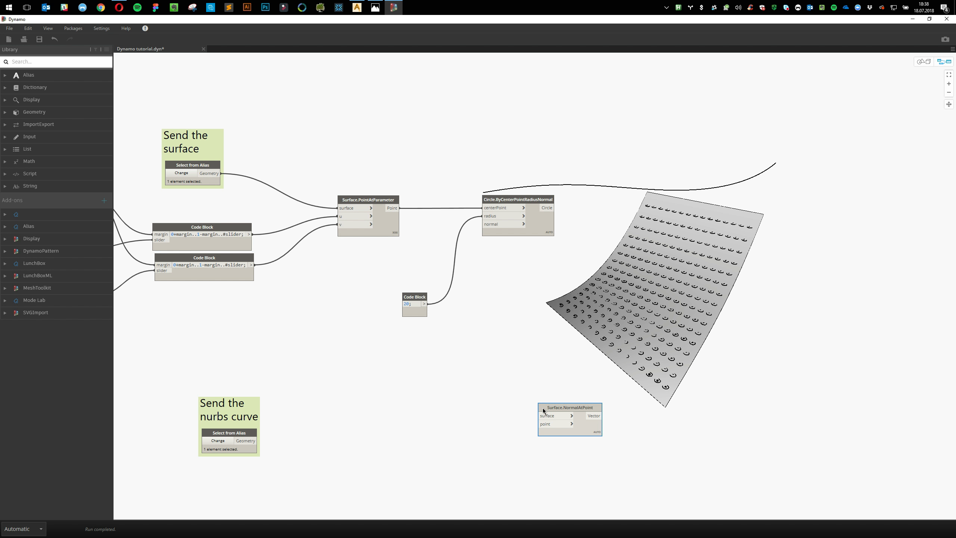
Place Surface.NormalAtPoint above Surface.PointAtParameter, and connect the surface Geometry and Point outputs to its surface and point inputs
drag(543, 411, 452, 377)
drag(392, 224, 378, 211)
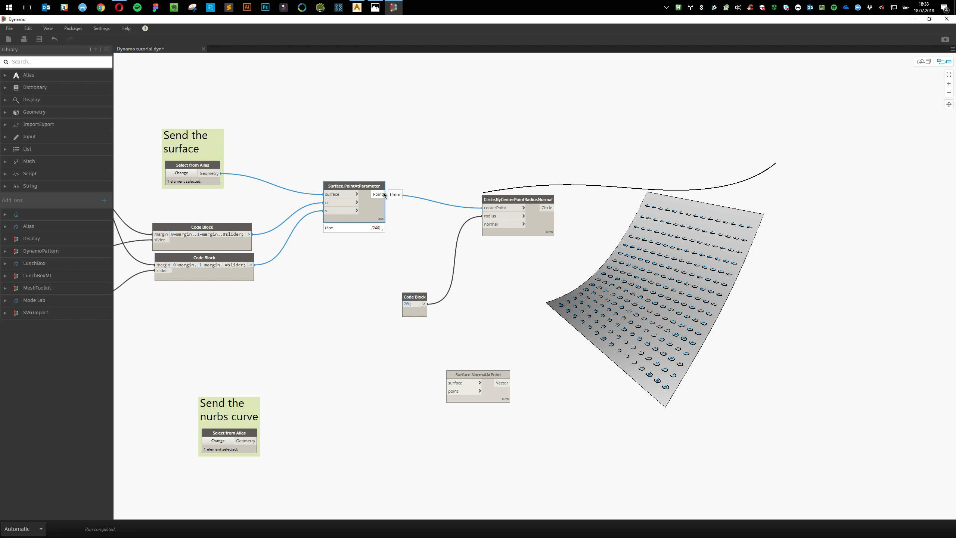
drag(483, 377, 470, 130)
click(461, 179)
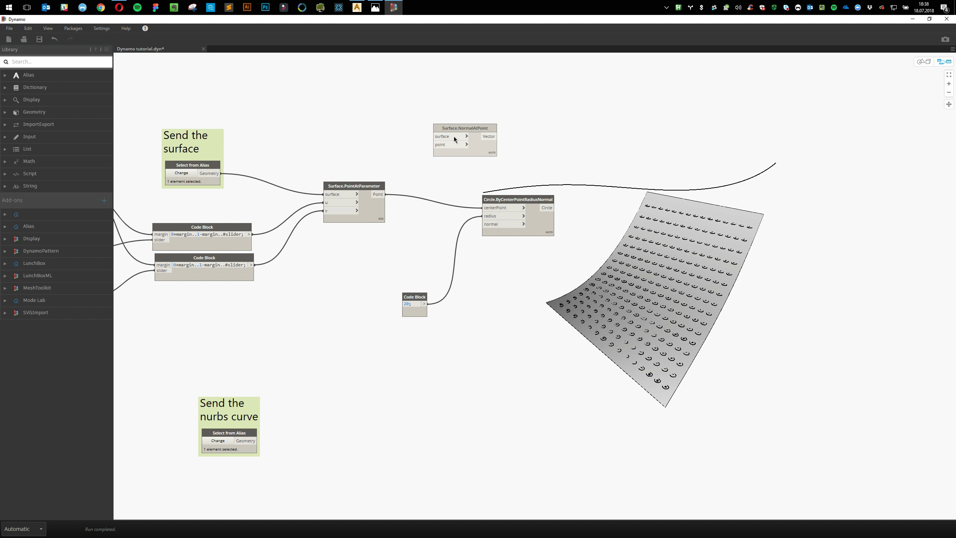
click(222, 173)
click(446, 138)
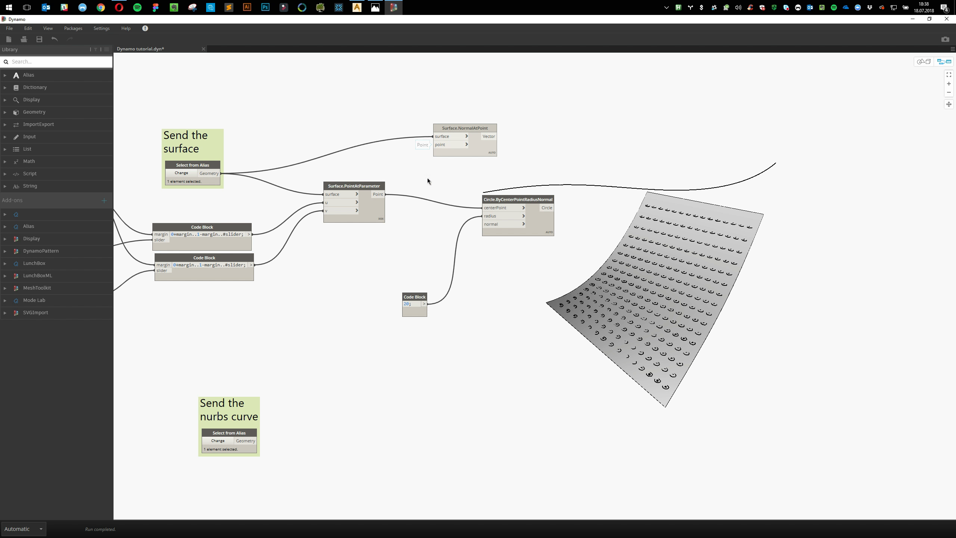
click(386, 194)
click(439, 148)
drag(487, 147, 458, 139)
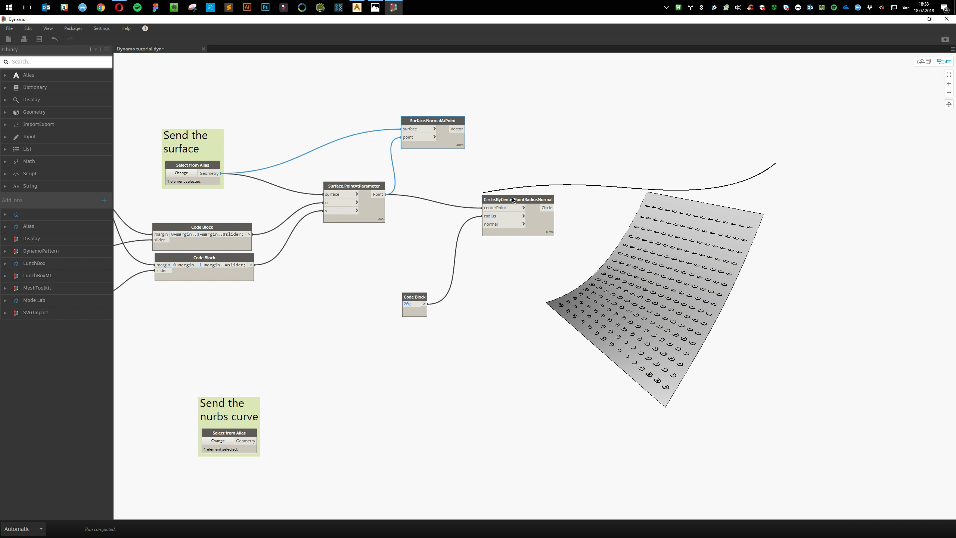
Shift the circle node away from the point node and connect the Vector output of Surface.NormalAtPoint to its normal input
drag(514, 199, 556, 202)
click(469, 130)
click(458, 130)
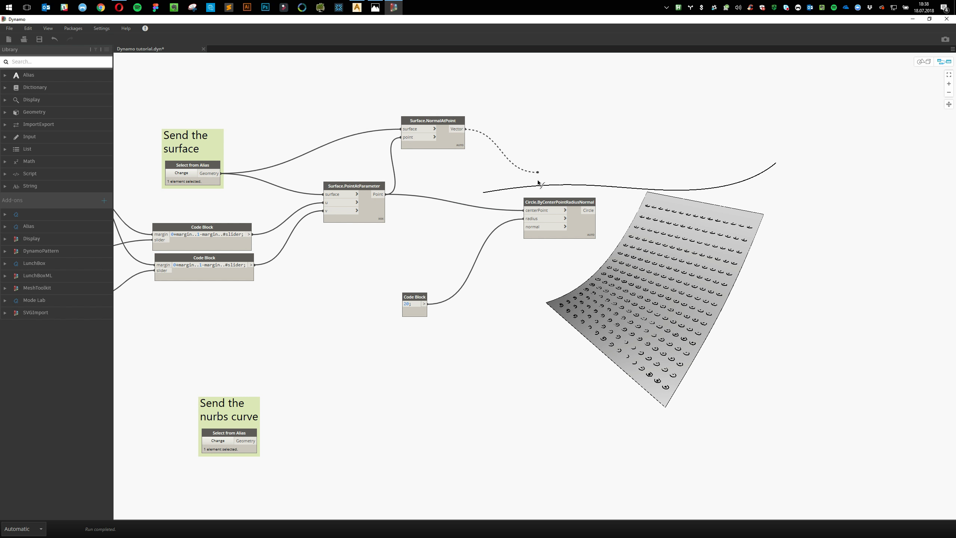
click(543, 227)
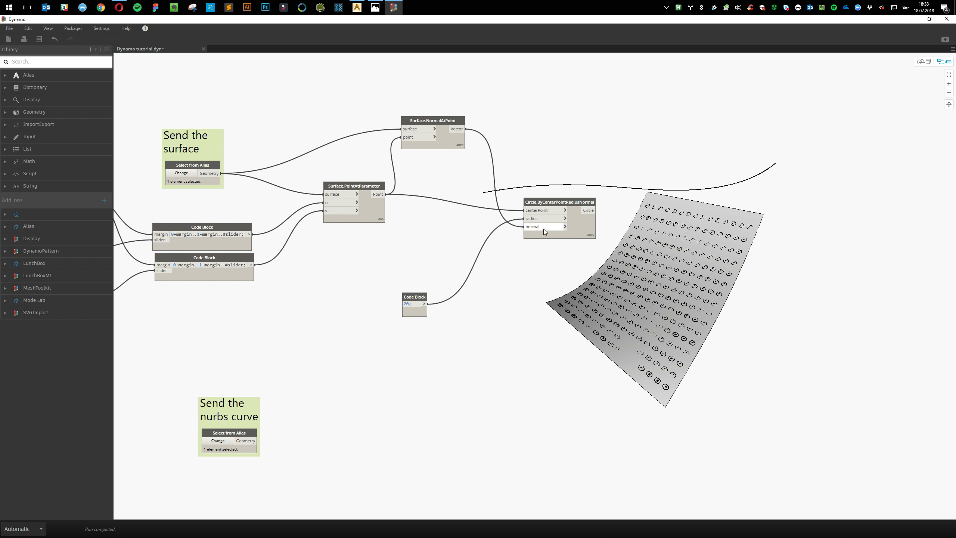
Check the orientation of the circles on the surface in the geometry view, and save the graph
click(919, 64)
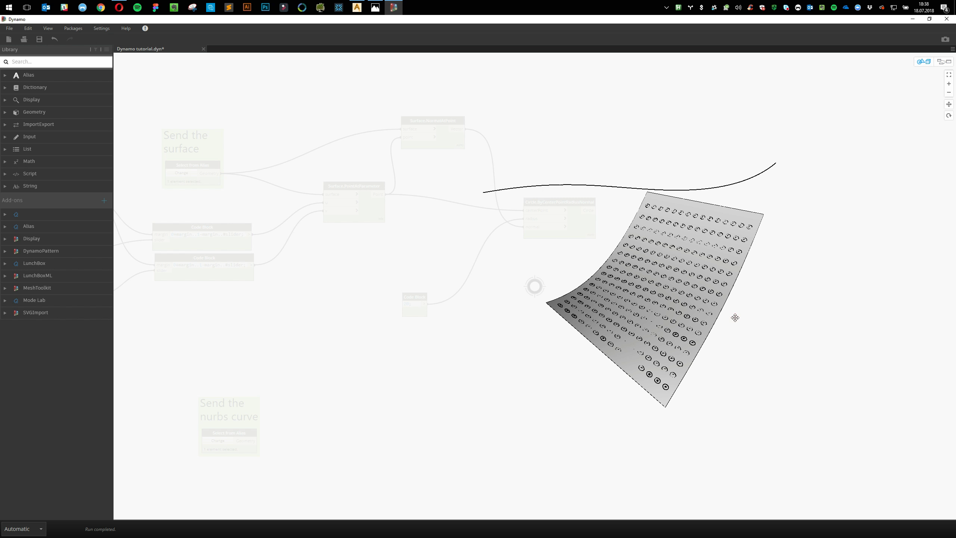
right_drag(736, 317, 685, 312)
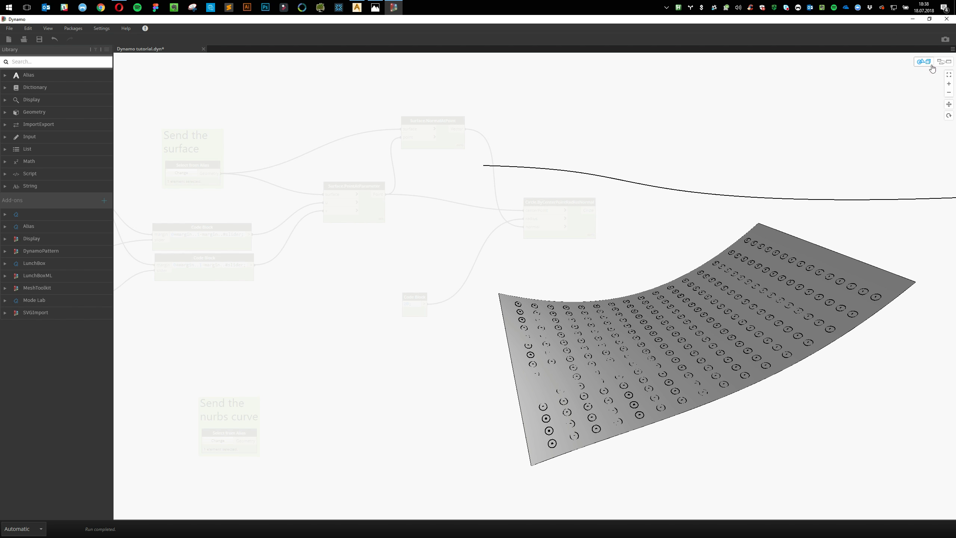
click(944, 61)
key(ctrl+s)
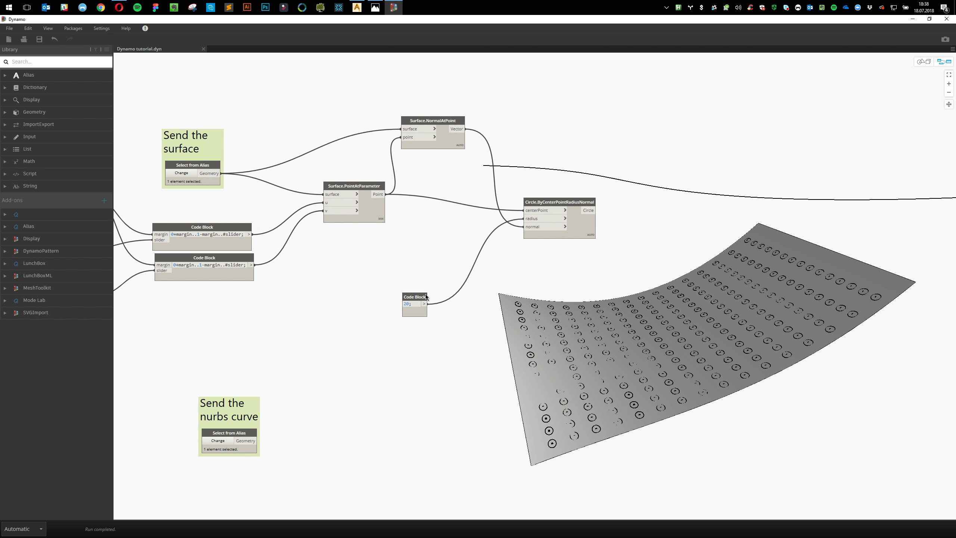
Move the radius code block and the circle node closer to Surface.PointAtParameter, and check the circle node's output list
drag(426, 297, 389, 249)
middle_drag(587, 261, 471, 255)
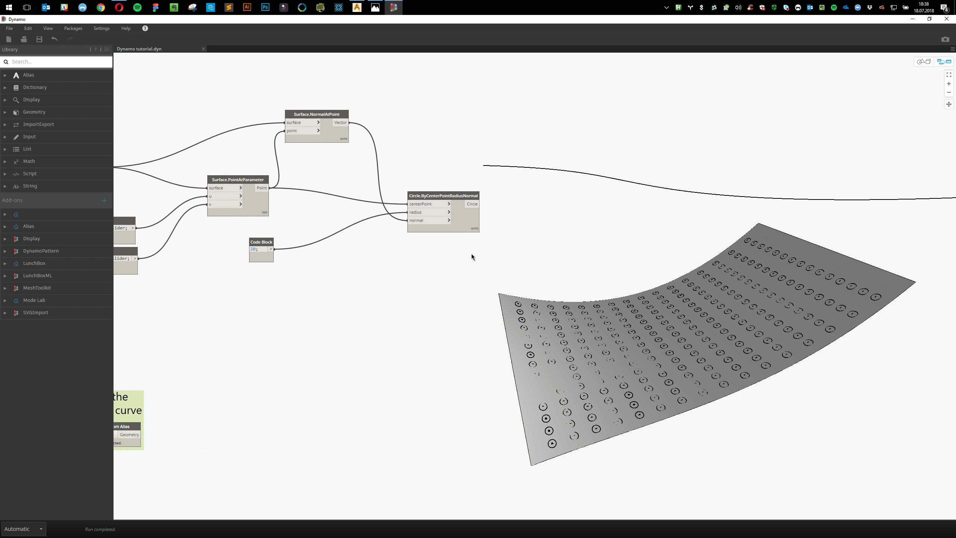
drag(469, 225, 450, 218)
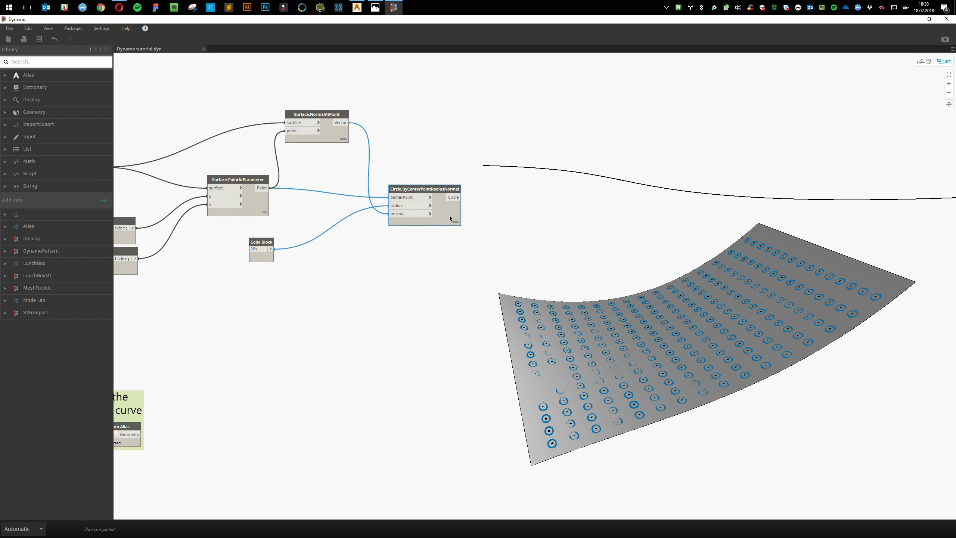
mouse_move(450, 218)
click(555, 233)
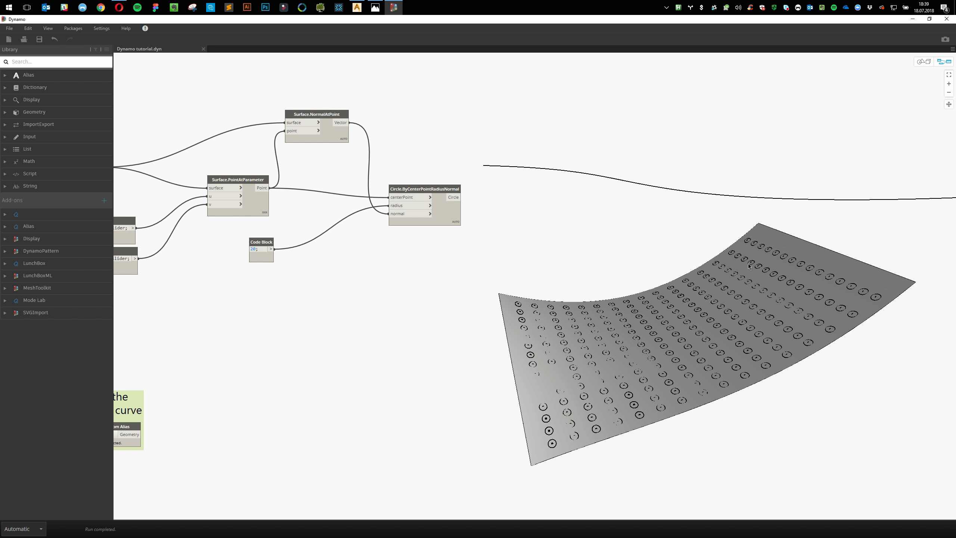
click(458, 221)
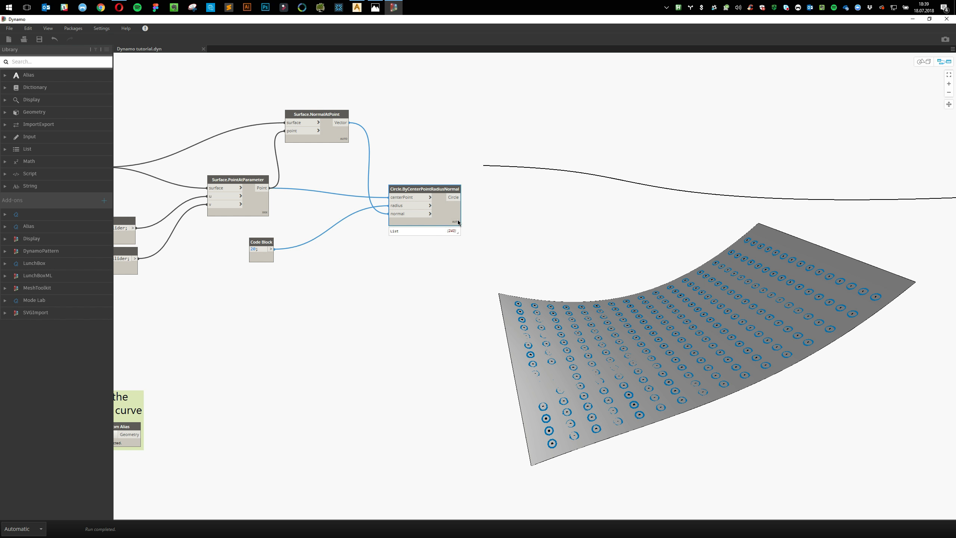
mouse_move(458, 231)
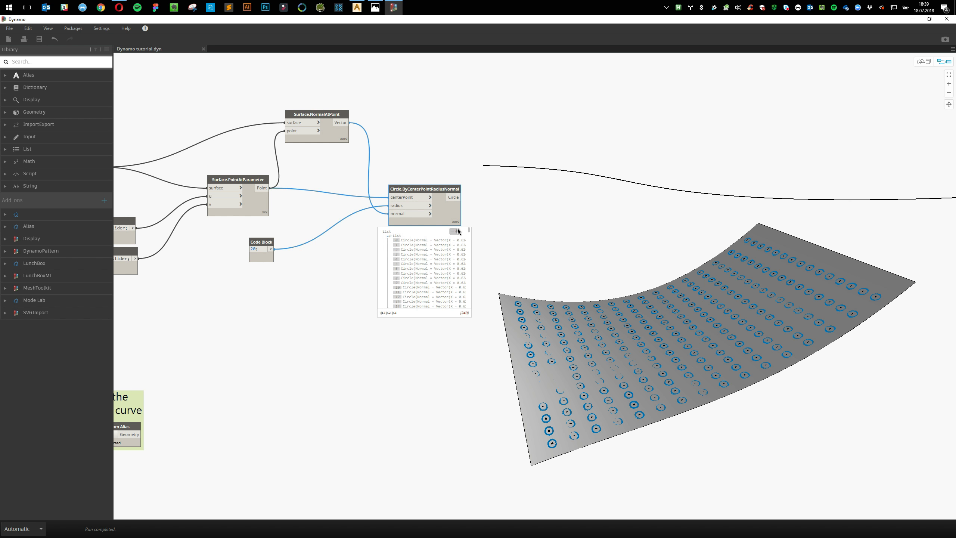
Add a Surface.ByPatch node beside the circle node and connect the Circle output to its closedCurve input
right_click(574, 211)
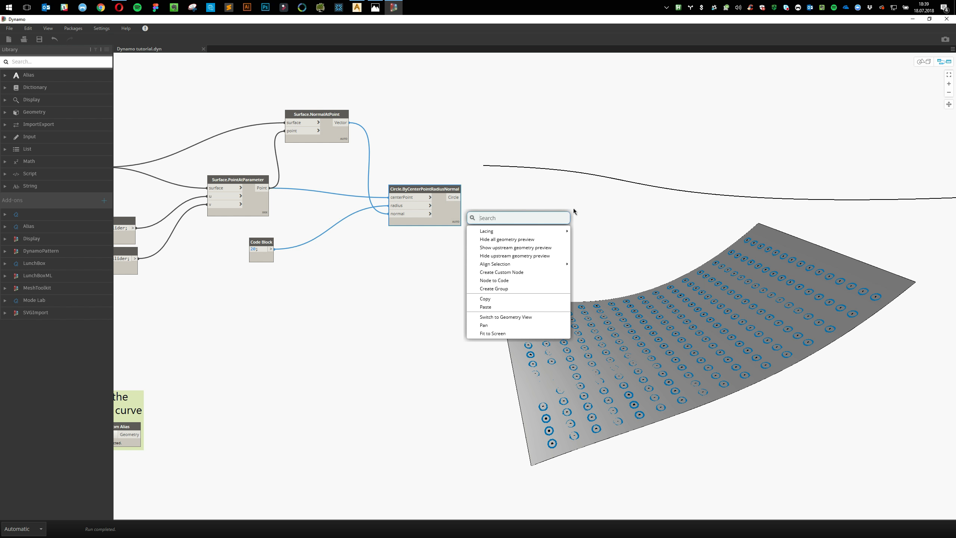
text(surface)
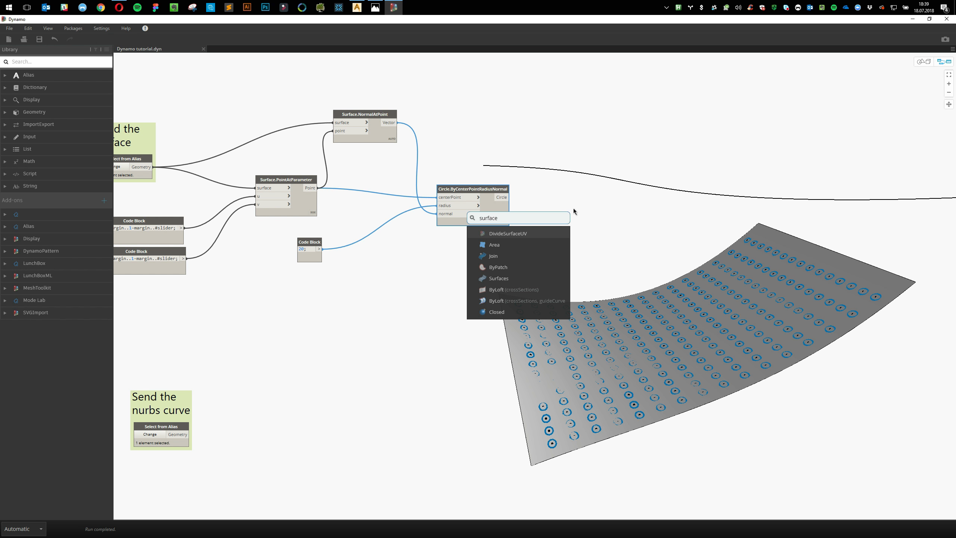
click(515, 266)
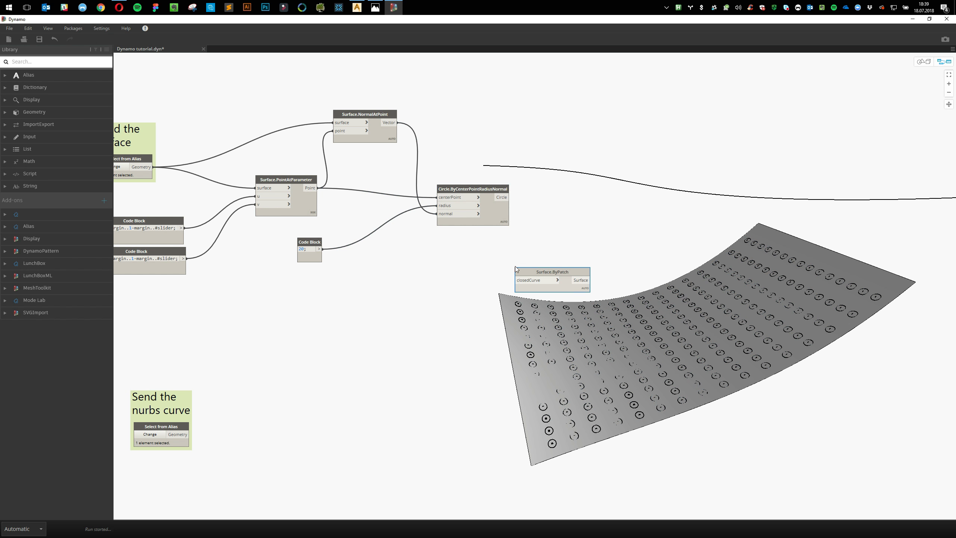
drag(535, 273, 598, 194)
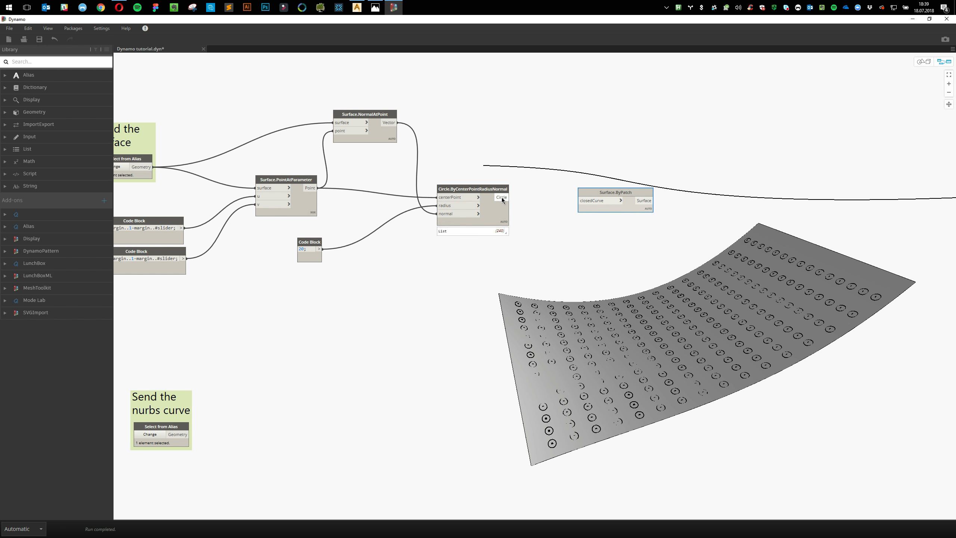
click(510, 197)
click(582, 200)
click(599, 267)
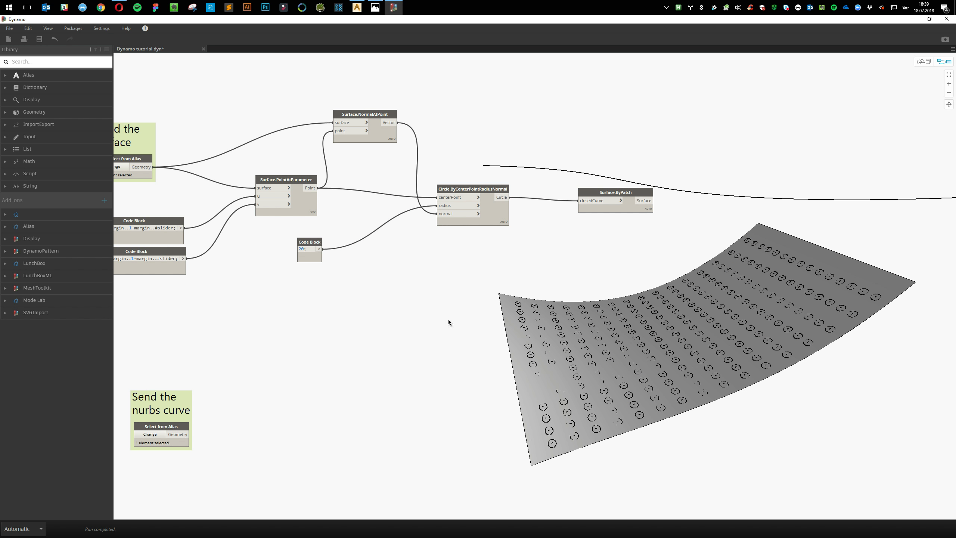
Hide the geometry preview of the Select from Alias node in the "Send the surface" group
middle_drag(449, 320, 519, 319)
click(207, 140)
drag(217, 160, 217, 160)
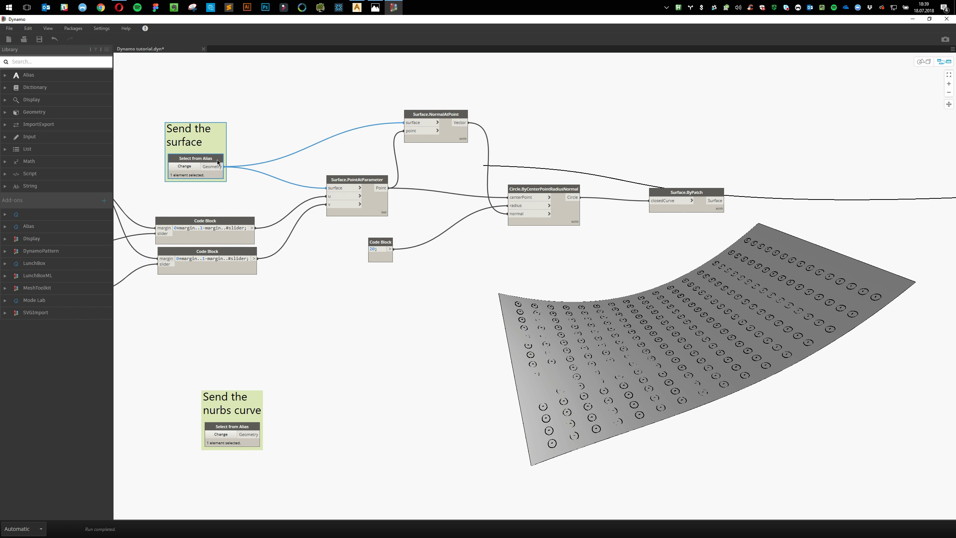
click(364, 316)
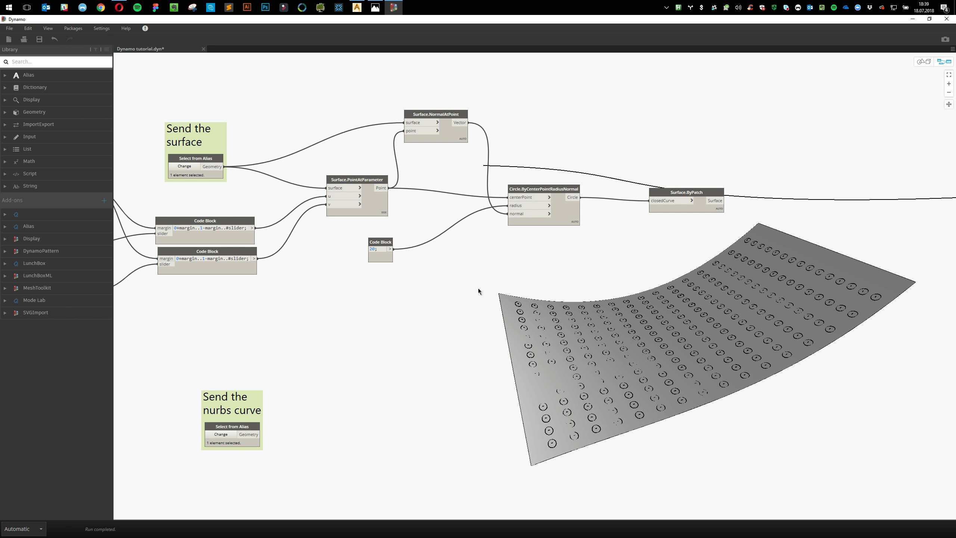
middle_drag(302, 277, 494, 288)
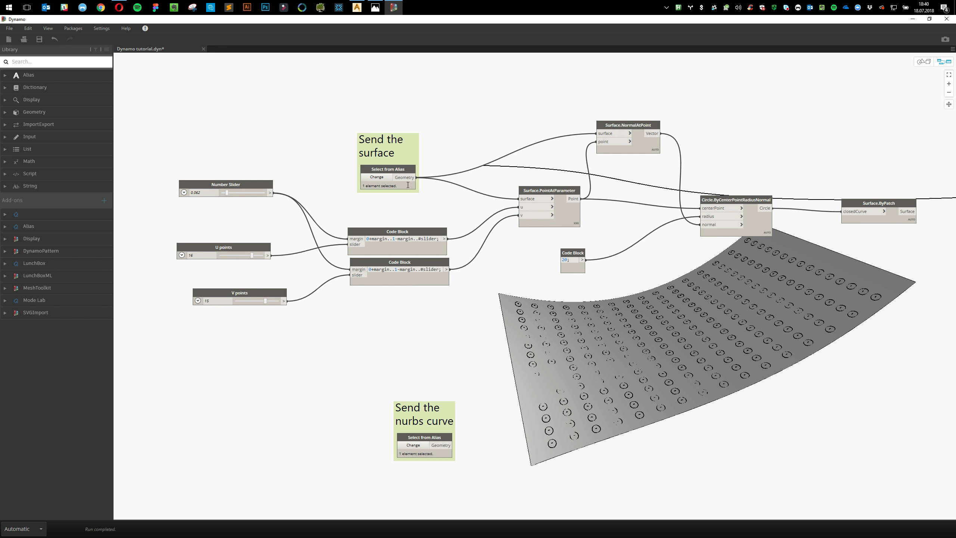
click(407, 168)
right_click(408, 167)
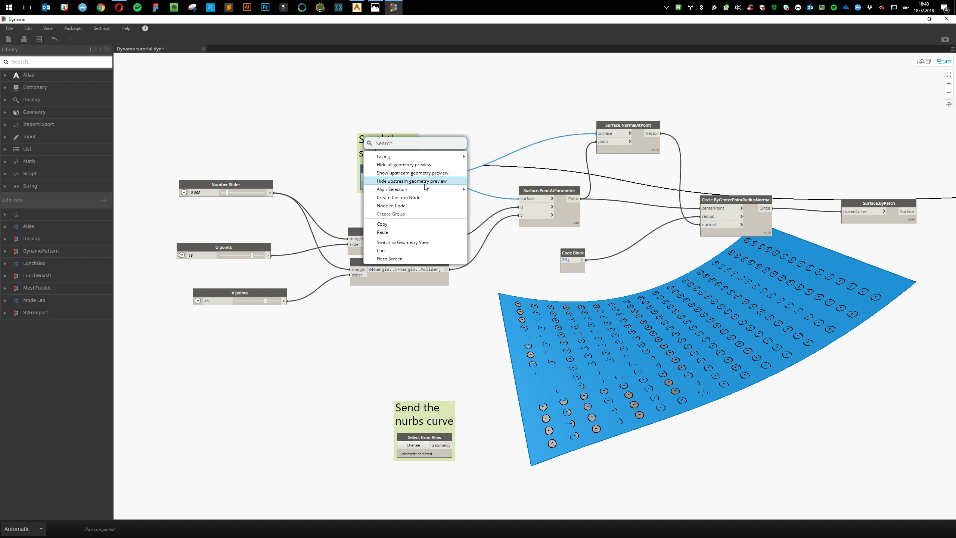
click(405, 164)
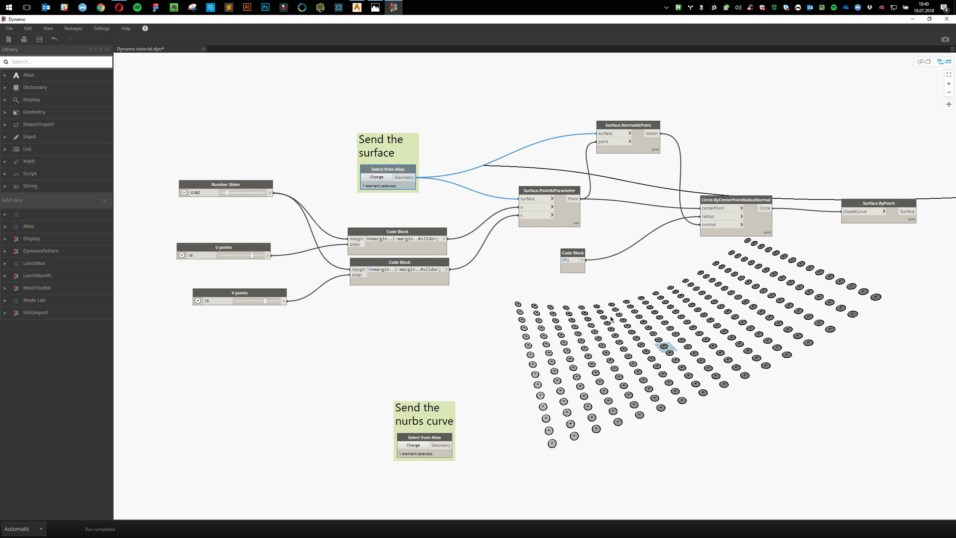
Inspect the patched circle surfaces in the geometry view, and move Surface.ByPatch slightly closer to the circle node
middle_drag(753, 350, 585, 310)
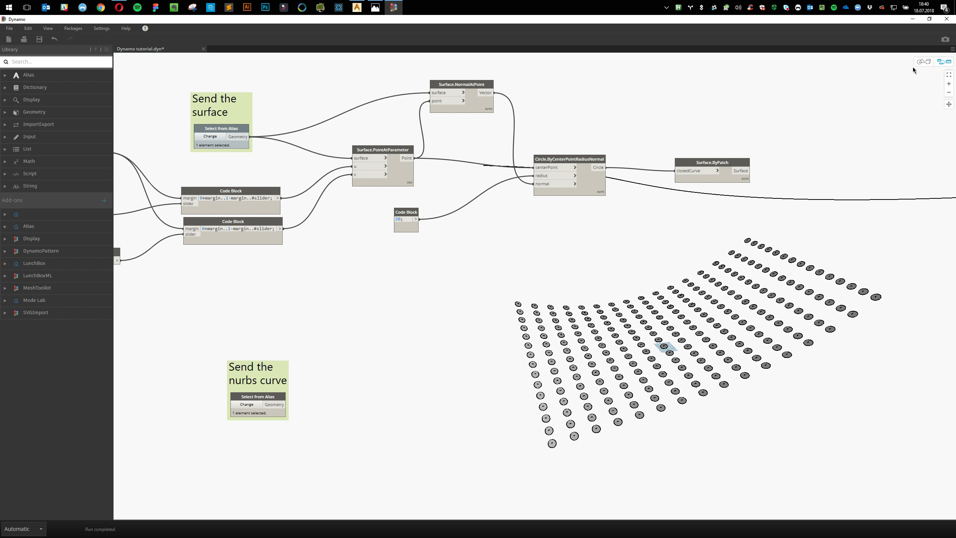
click(924, 61)
right_drag(719, 315, 682, 282)
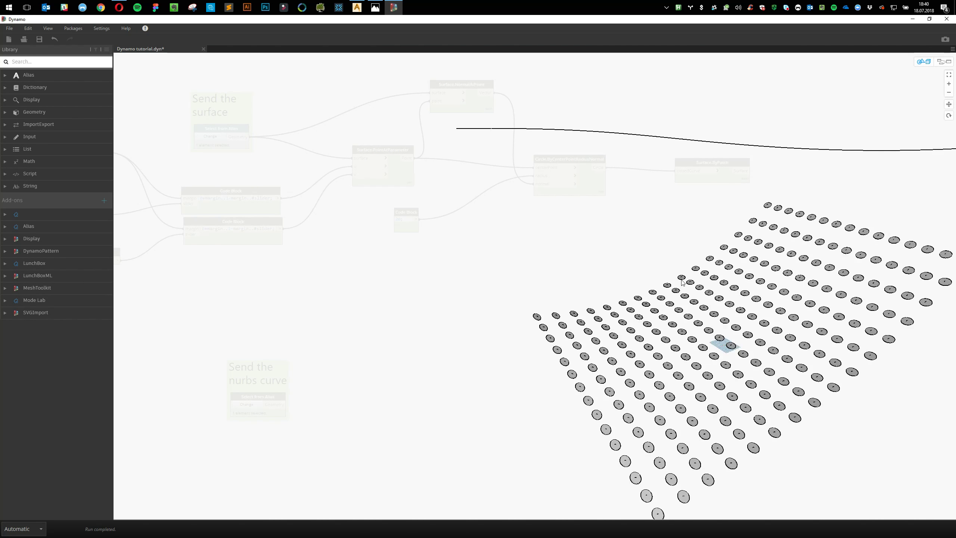
middle_drag(681, 279, 615, 236)
scroll(615, 236, down, 1)
click(944, 62)
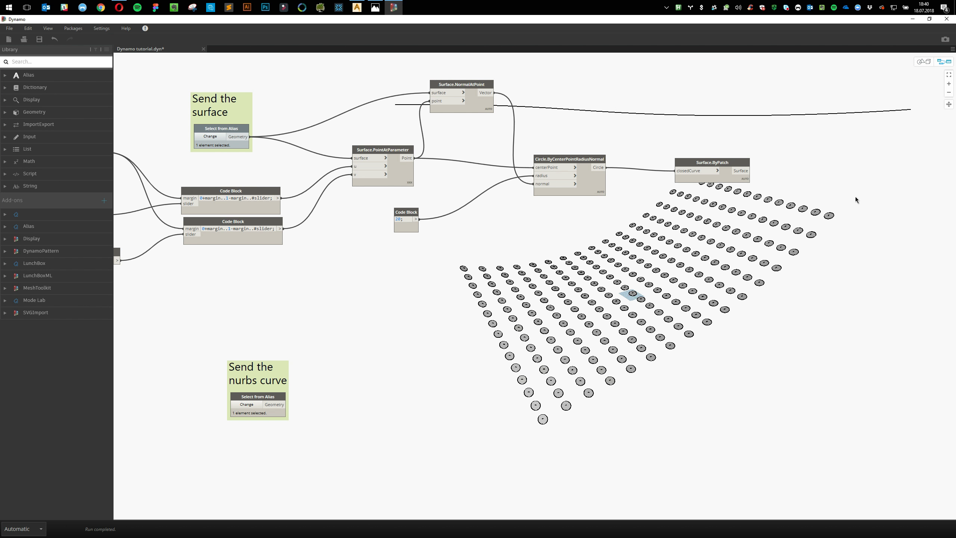
middle_drag(857, 200, 626, 206)
drag(503, 184, 488, 179)
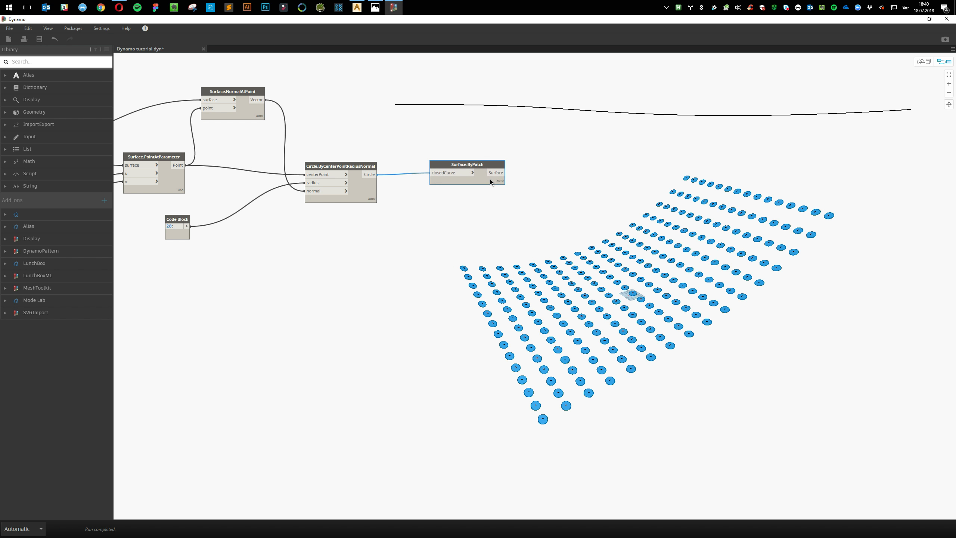
click(620, 182)
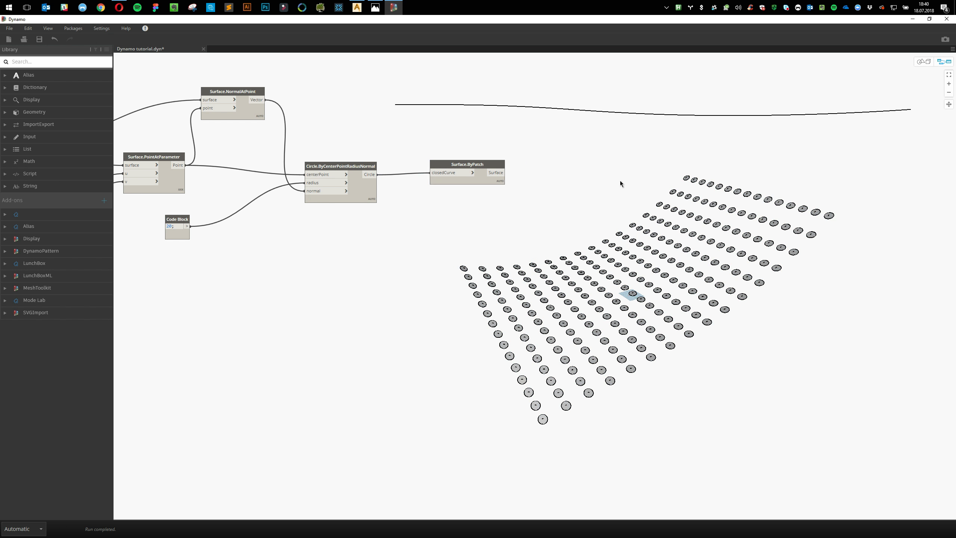
Add the Surface.Thicken node with thickness and both_sides inputs beside Surface.ByPatch, and connect the Surface output to its surface input
right_click(620, 182)
text(thicken)
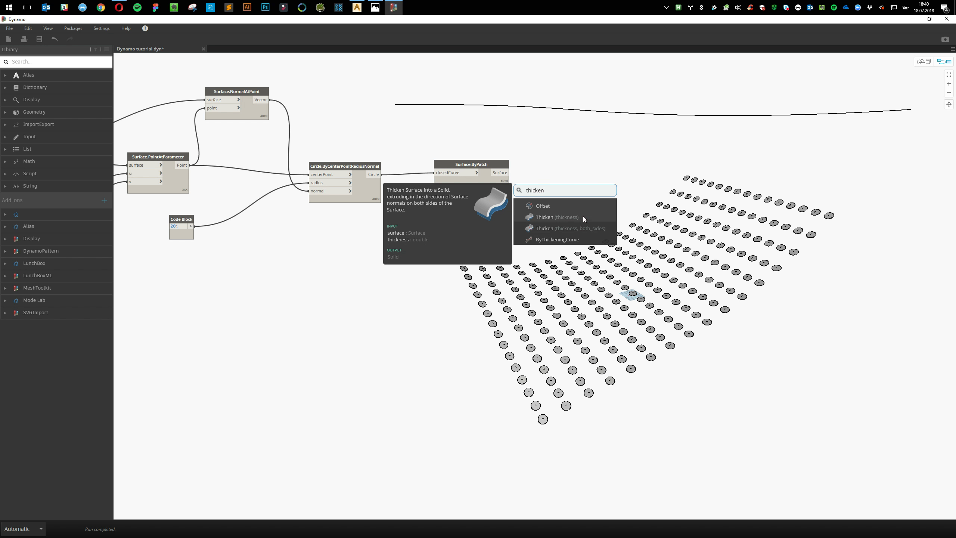
click(583, 227)
drag(610, 231, 600, 190)
click(555, 192)
scroll(541, 183, up, 3)
click(493, 168)
click(590, 207)
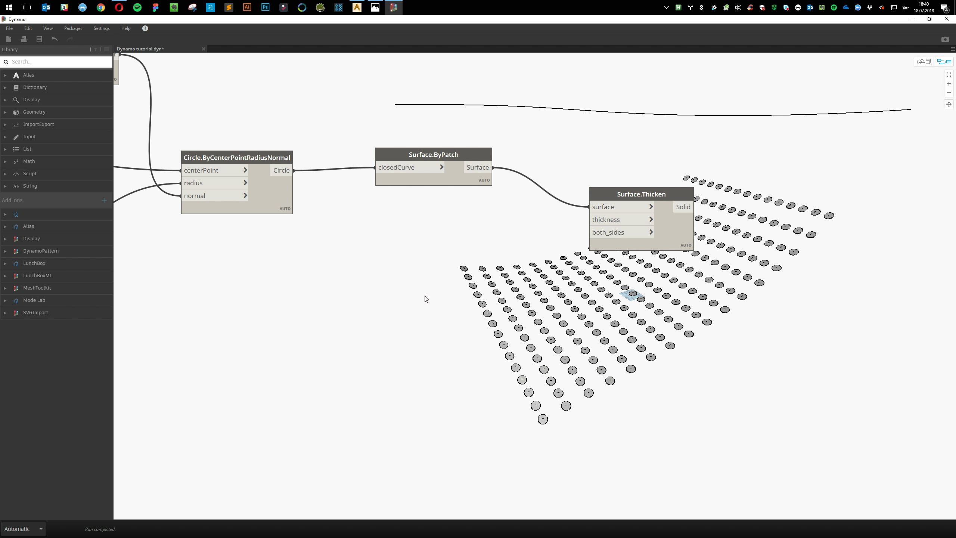
Add a code block with the value 50, connect it to Surface.Thicken's thickness input, and place it beneath Surface.ByPatch
double_click(405, 300)
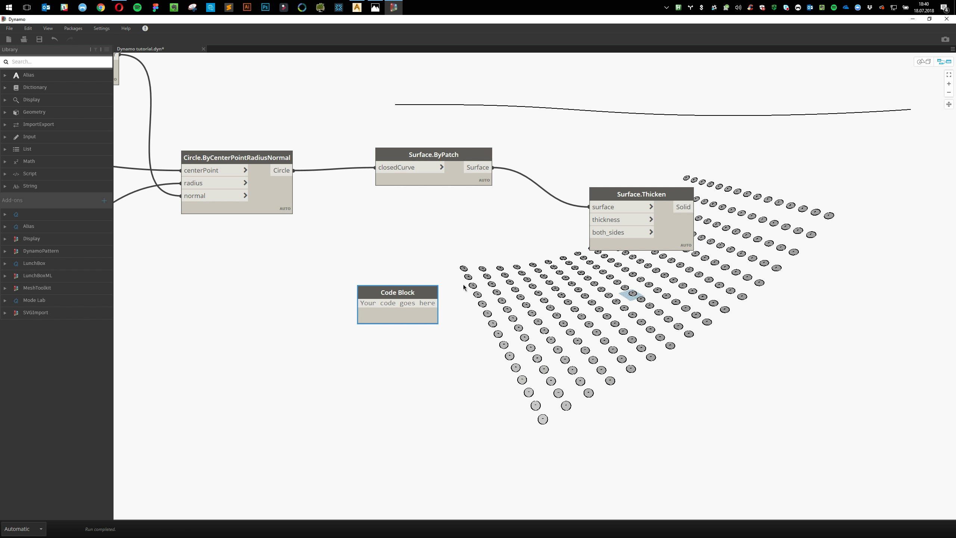
text(20)
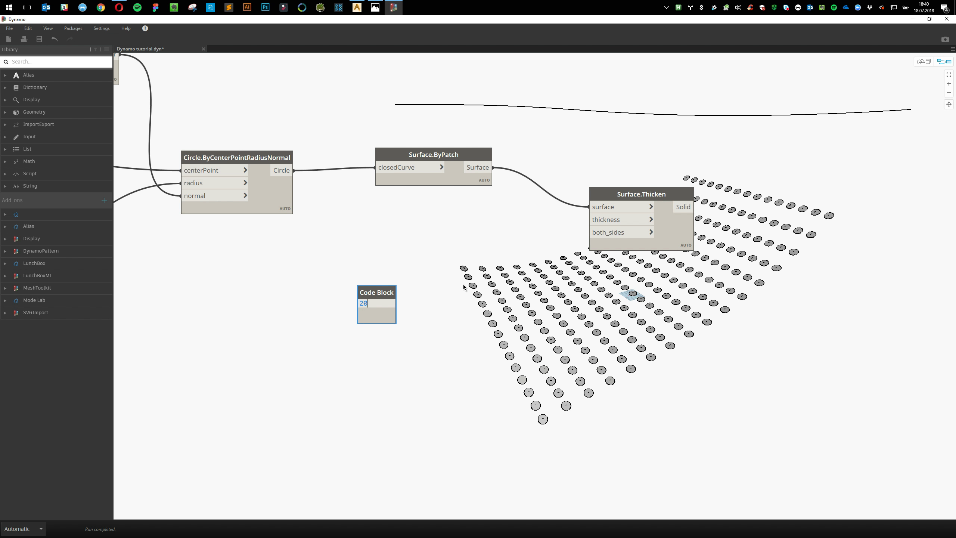
key(BackSpace)
key(BackSpace)
text(50)
click(415, 299)
drag(393, 303, 618, 221)
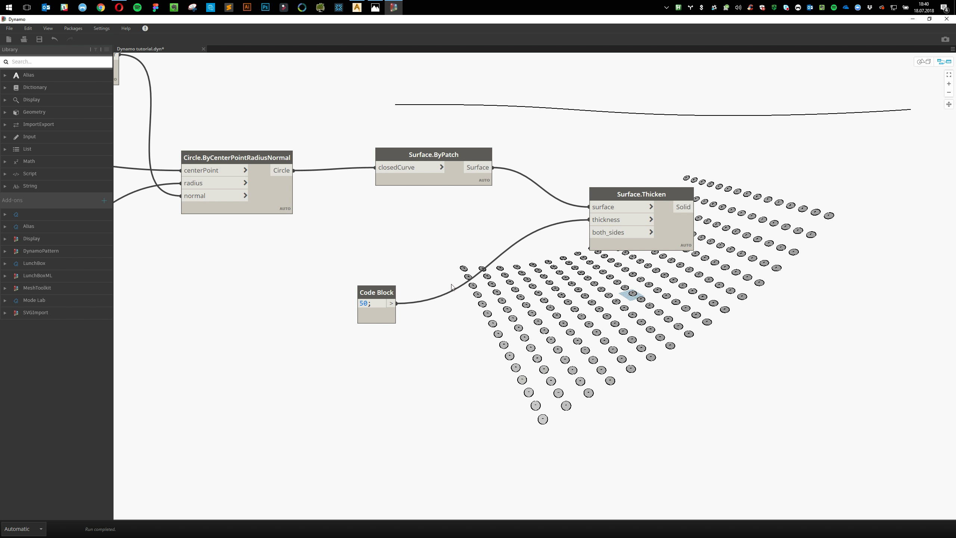
drag(370, 295, 433, 232)
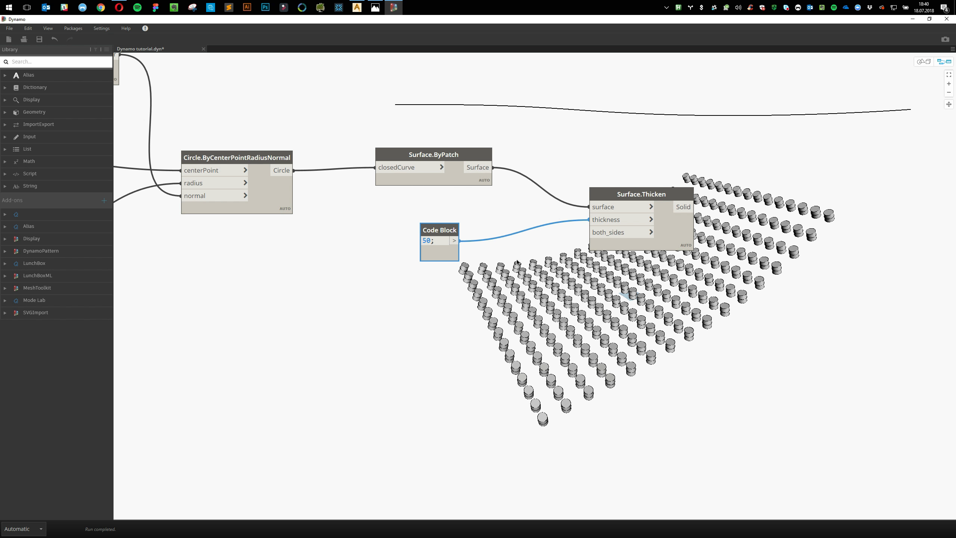
click(515, 282)
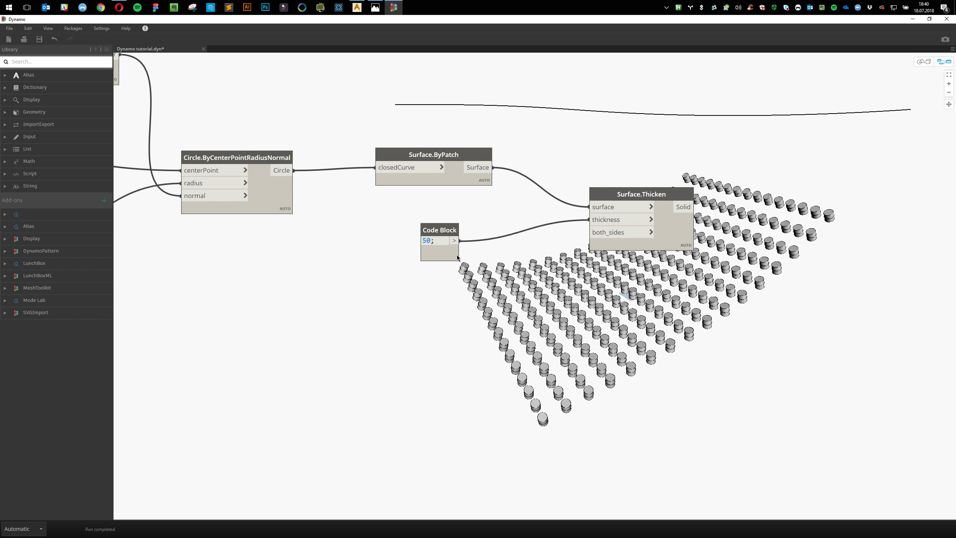
mouse_move(457, 256)
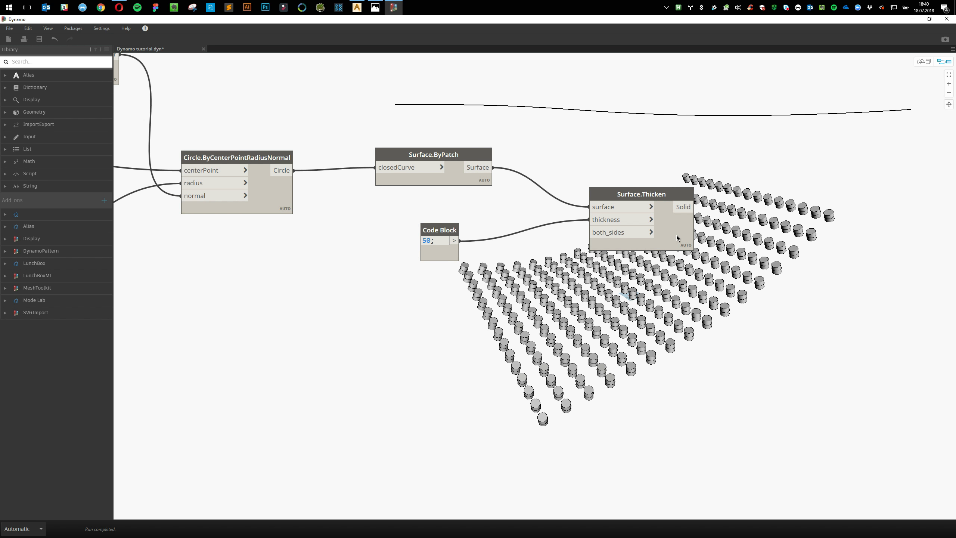
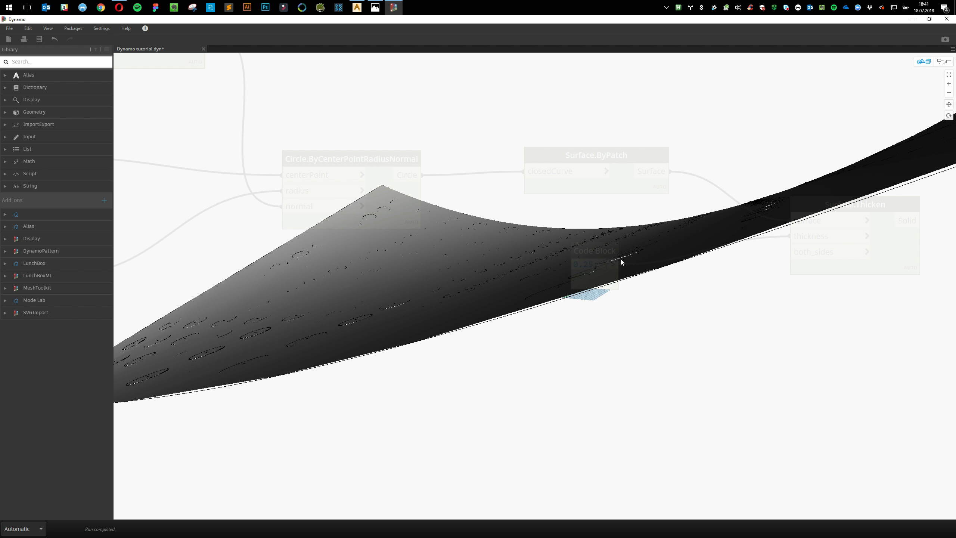
Examine the thickened circles against the surface in the geometry view, and set the thickness code block to 25
scroll(357, 330, down, 2)
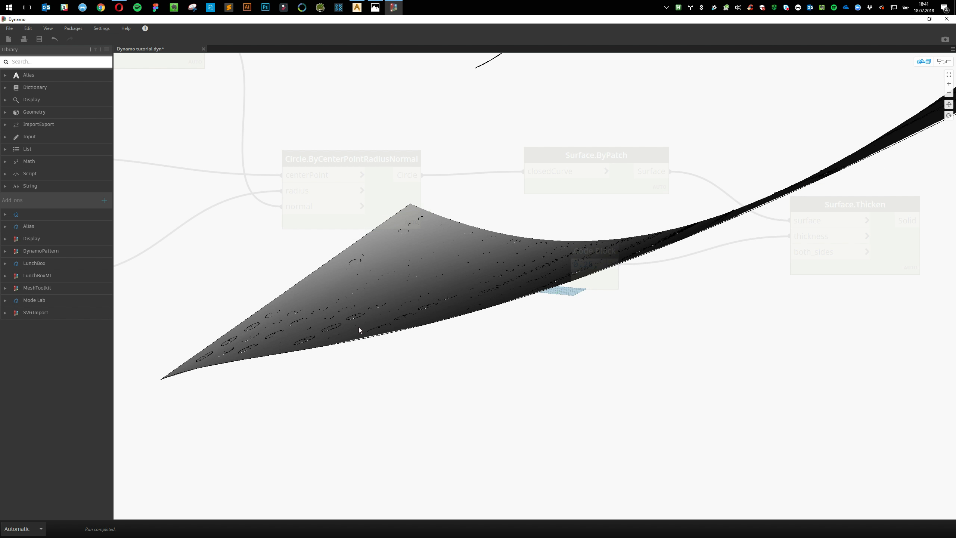
right_drag(484, 309, 506, 311)
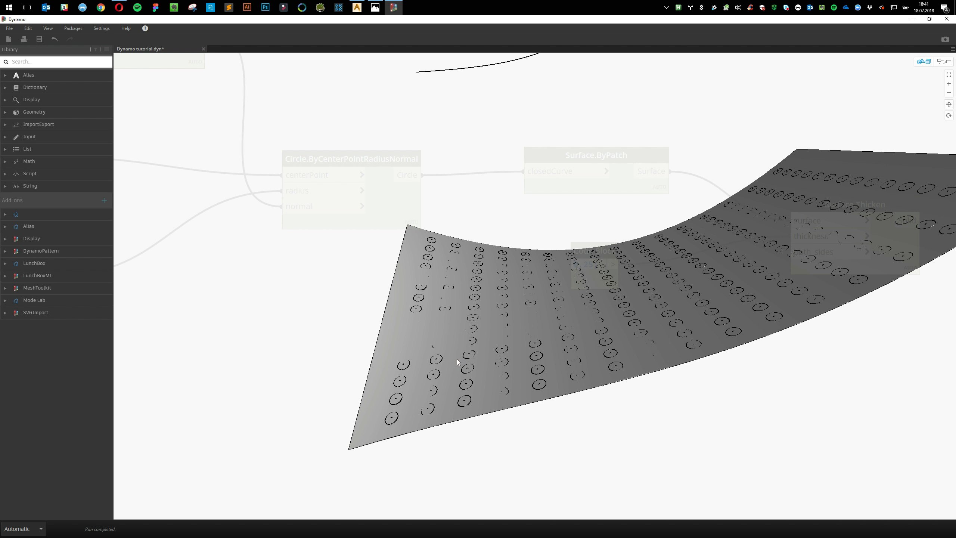
right_drag(426, 389, 471, 367)
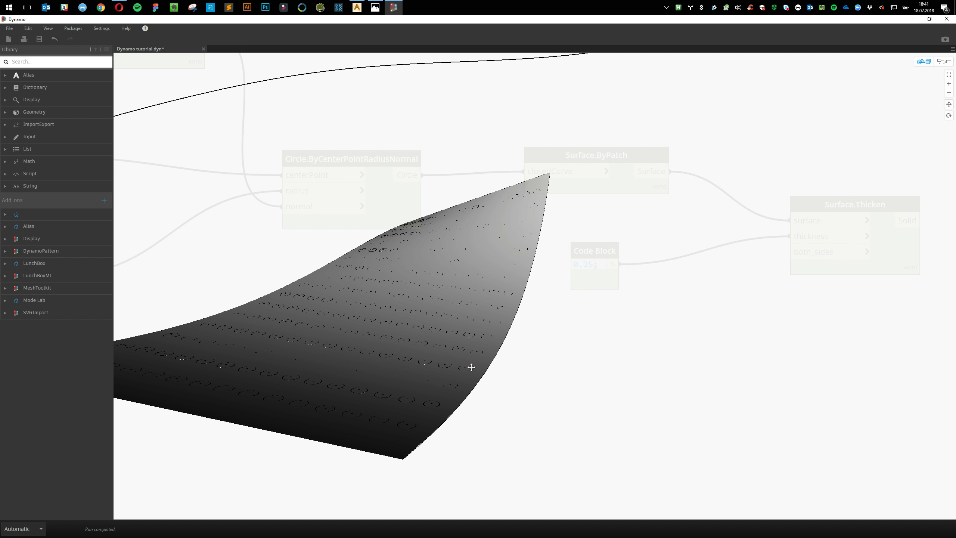
right_drag(471, 367, 455, 361)
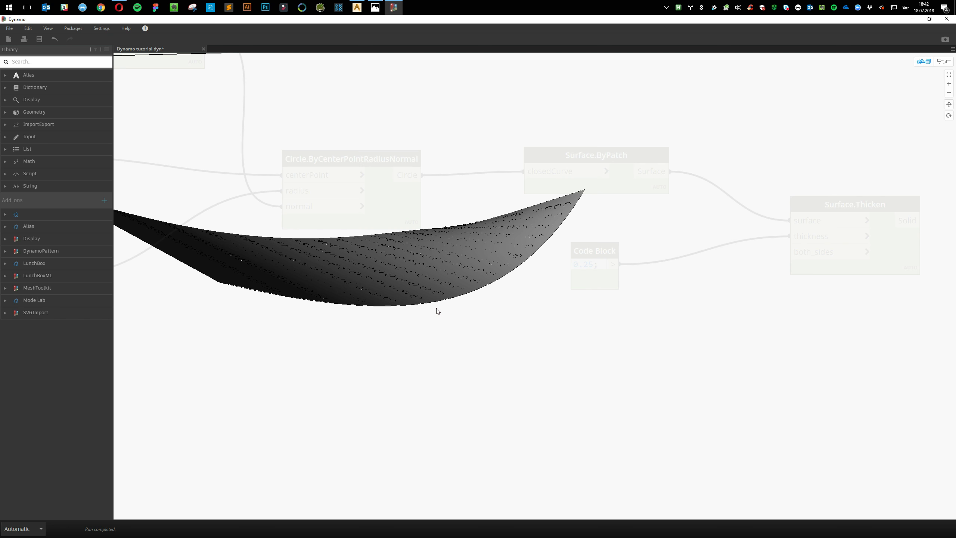
click(944, 61)
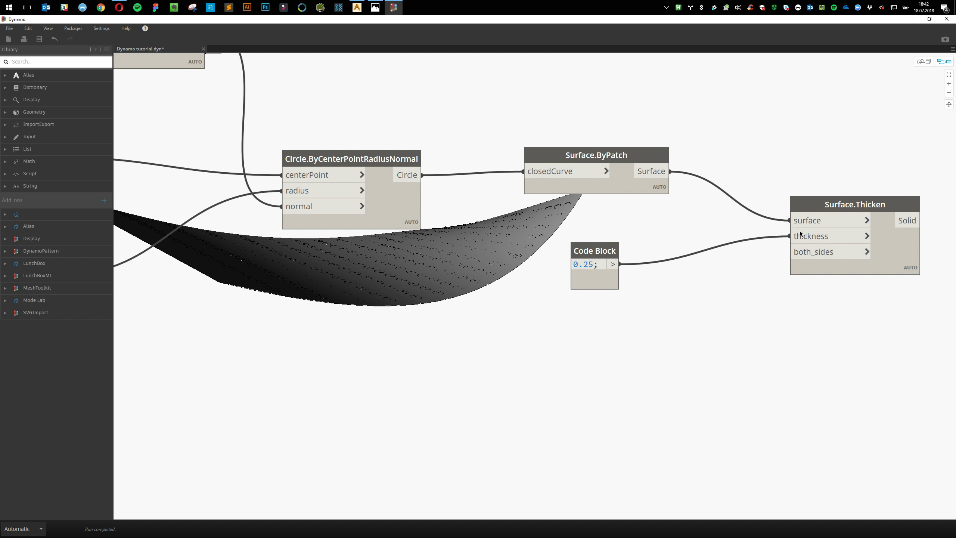
drag(596, 263, 572, 263)
text(25)
click(543, 372)
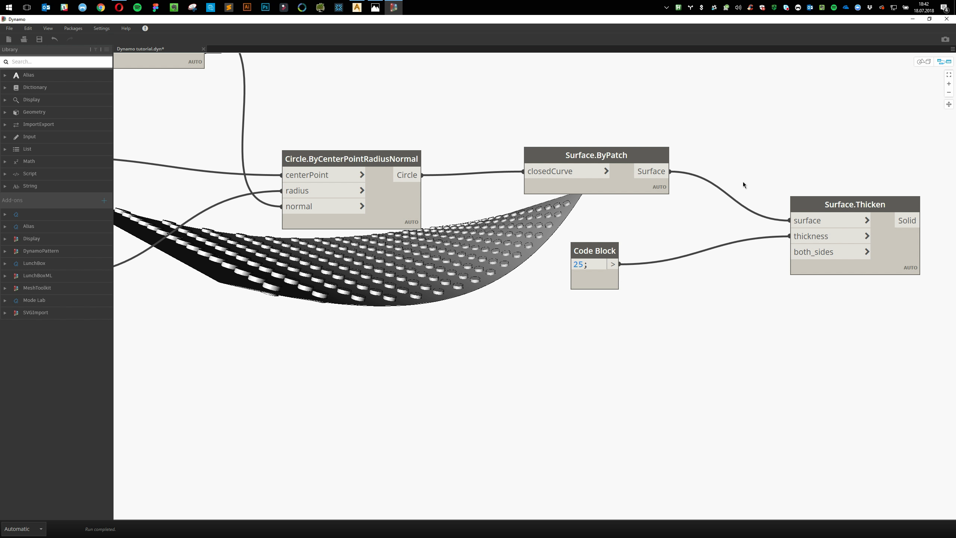
Inspect the thickened discs from another angle, and move the thickness code block closer to Surface.Thicken
click(924, 62)
right_drag(513, 270, 871, 127)
click(941, 63)
middle_drag(788, 412, 485, 411)
scroll(485, 411, down, 3)
middle_drag(556, 369, 553, 393)
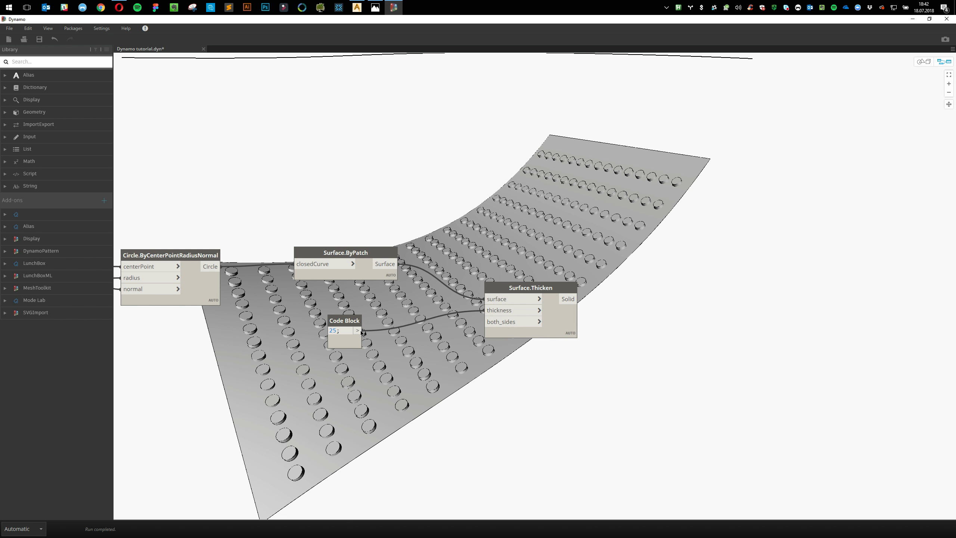
drag(362, 332, 401, 343)
Add a Surface.SubtractFrom node and place it beyond Surface.Thicken at the end of the graph
right_click(719, 242)
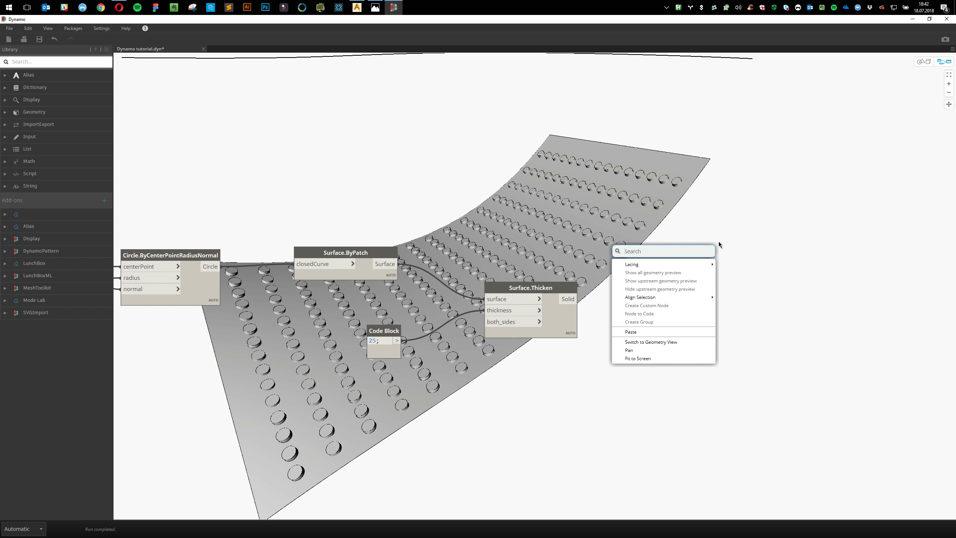
text(subtract)
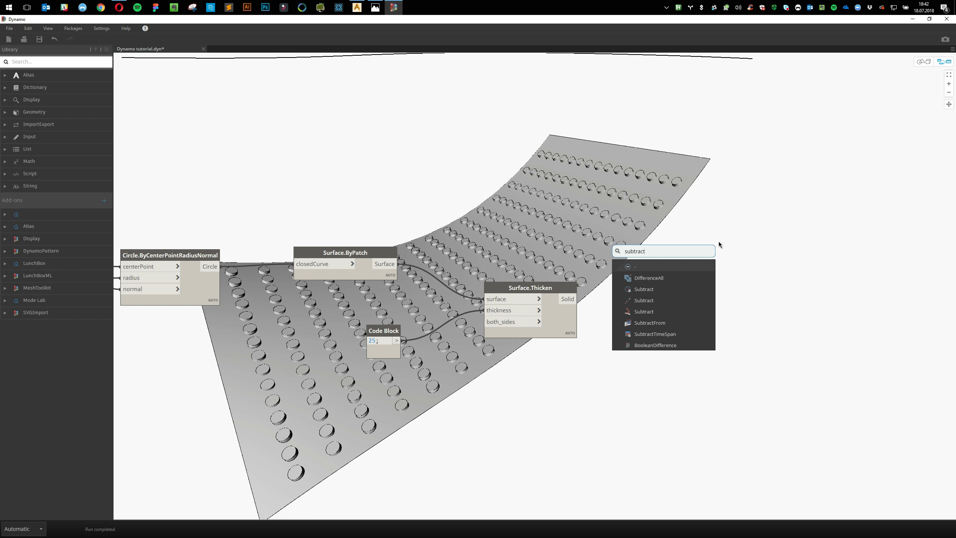
click(652, 323)
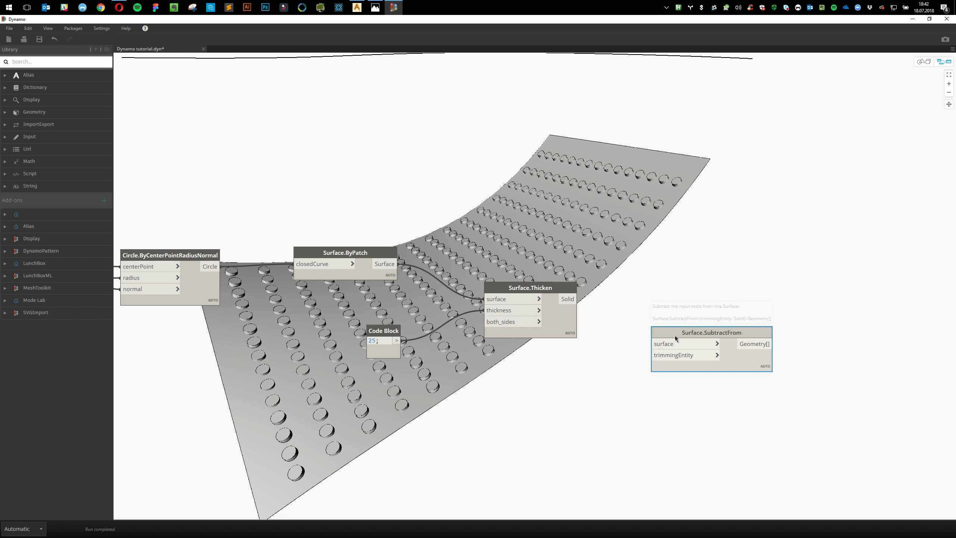
drag(675, 335, 701, 265)
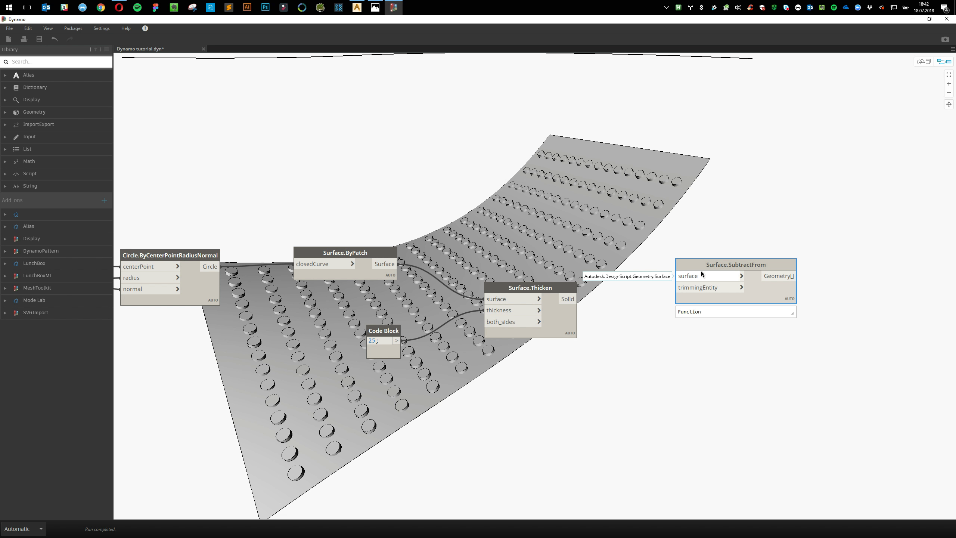
Move the "Send the surface" group up, connect its Geometry output to Surface.SubtractFrom's surface input, and raise the SubtractFrom node
scroll(621, 249, down, 3)
middle_drag(620, 249, 826, 246)
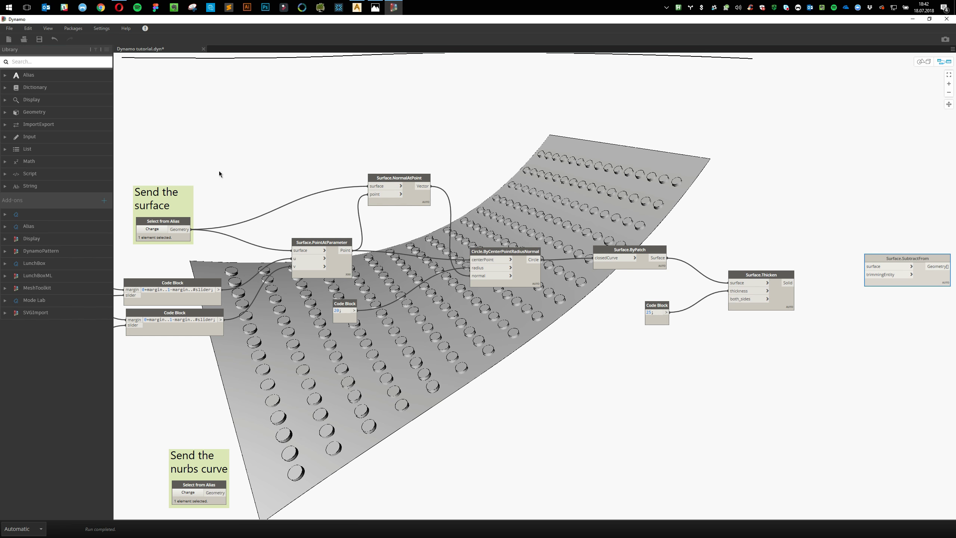
drag(176, 199, 183, 132)
click(199, 162)
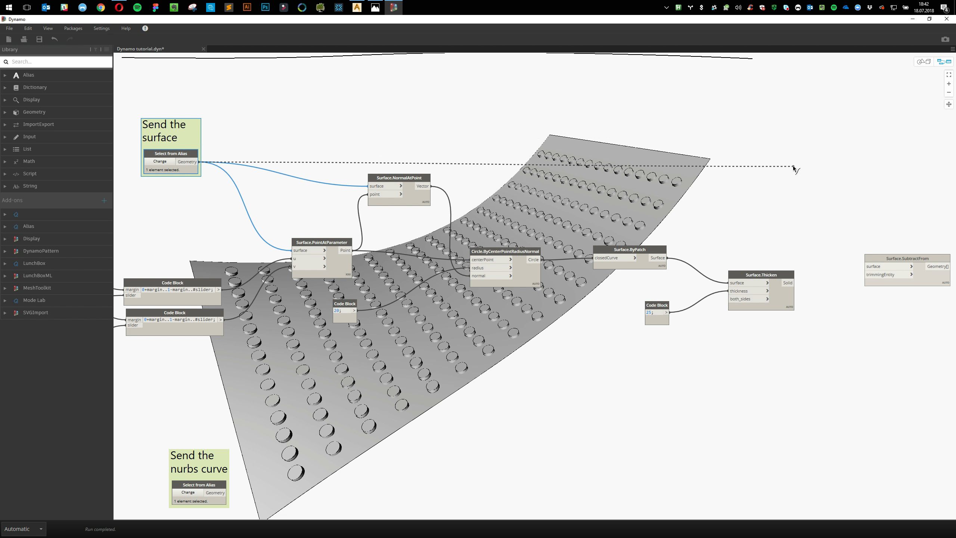
middle_drag(793, 168, 666, 163)
click(740, 263)
drag(755, 254, 763, 202)
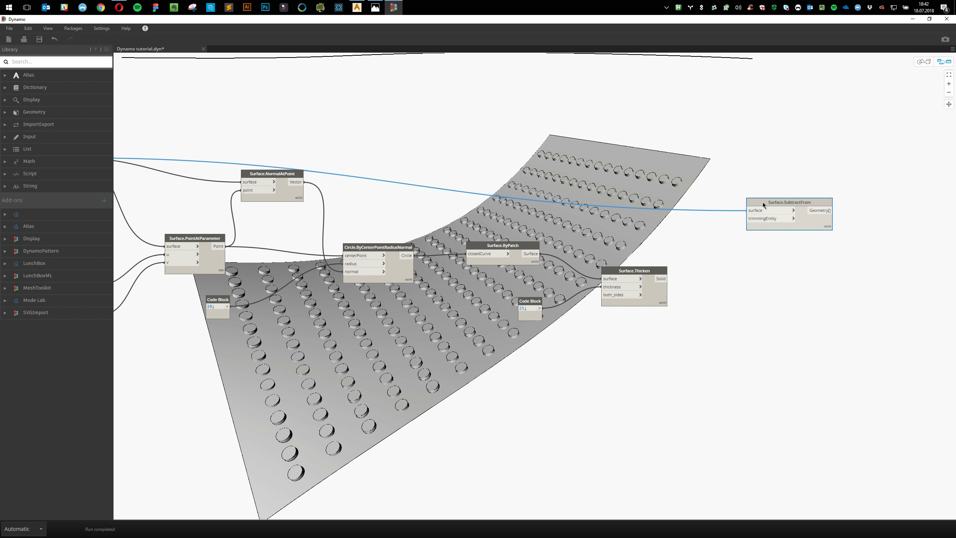
Check Surface.Thicken's output list, and connect its Solid output to the trimmingEntity input of Surface.SubtractFrom
scroll(746, 253, up, 3)
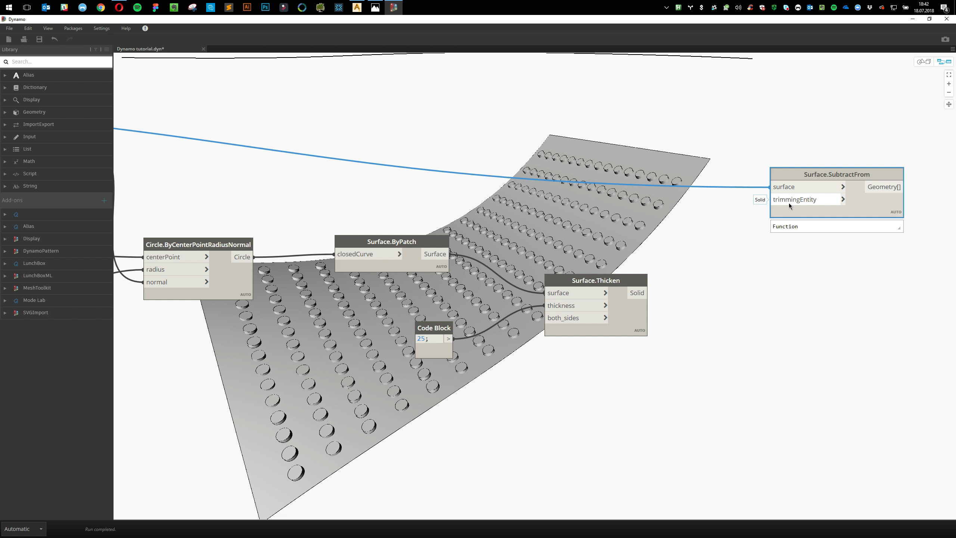
middle_drag(795, 306, 626, 304)
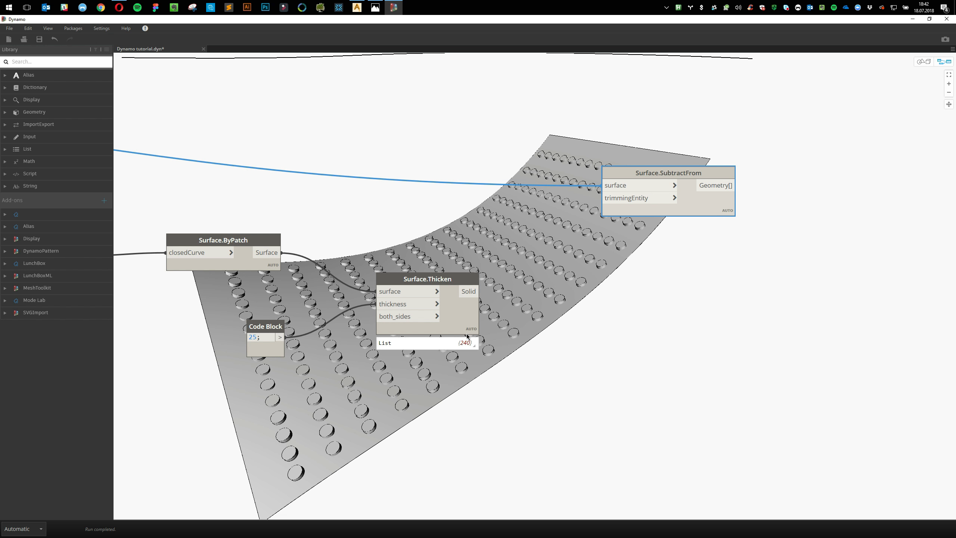
click(469, 343)
scroll(450, 370, down, 10)
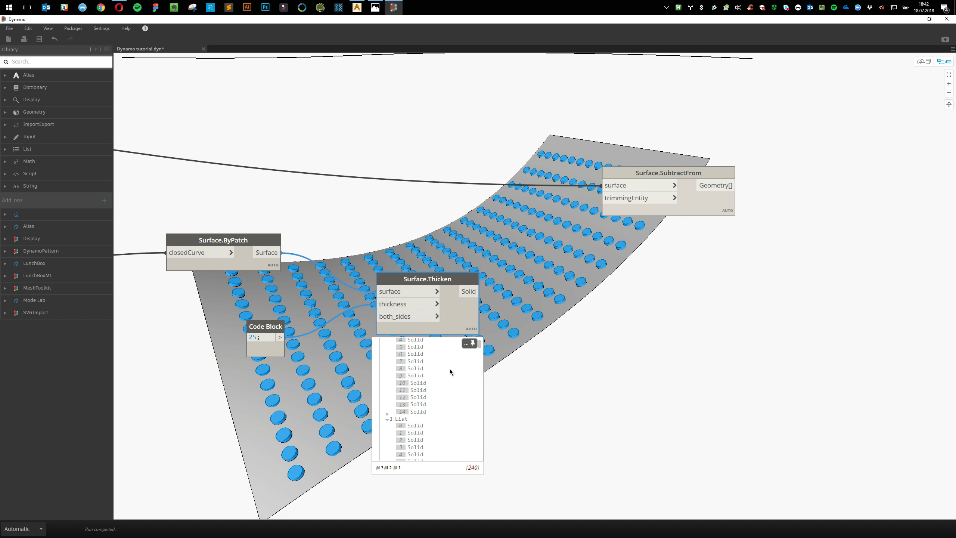
scroll(450, 369, down, 3)
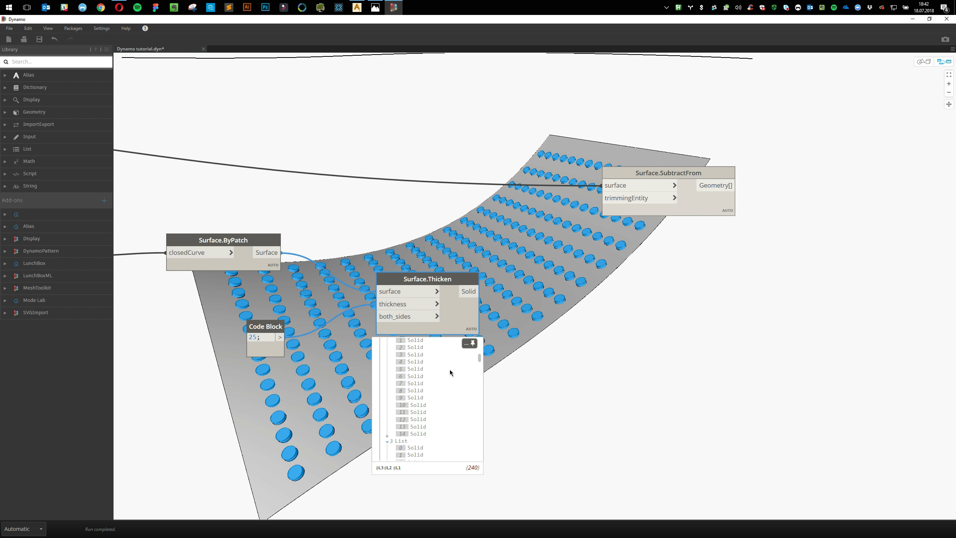
scroll(449, 372, down, 3)
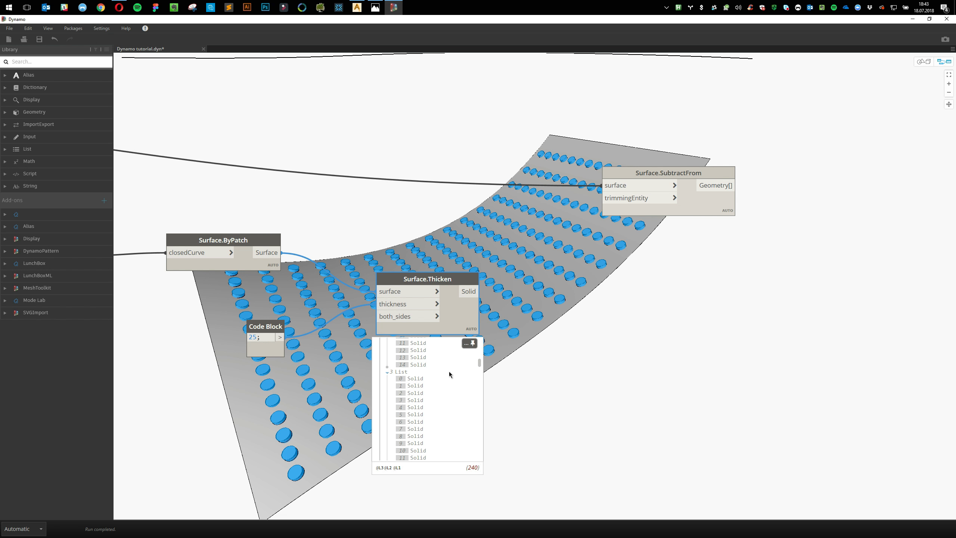
click(500, 303)
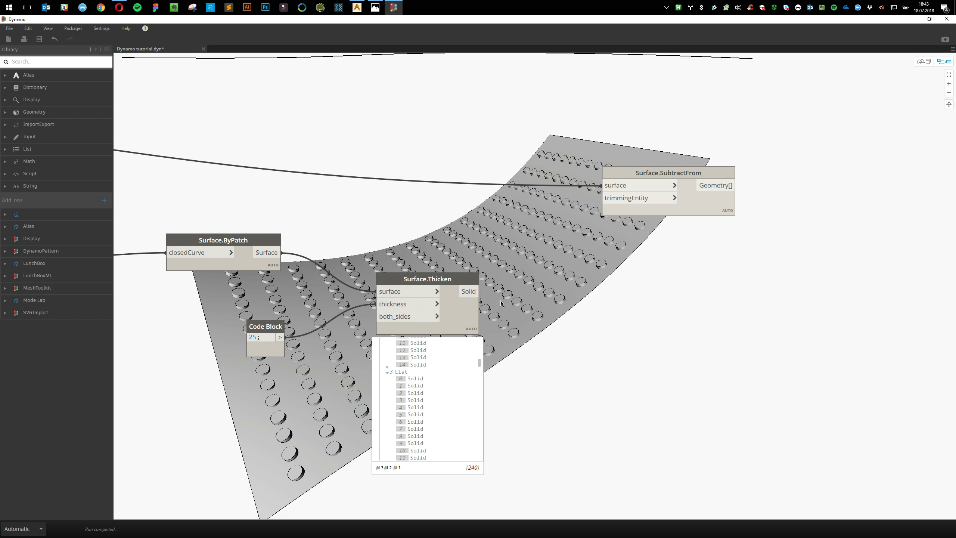
click(476, 293)
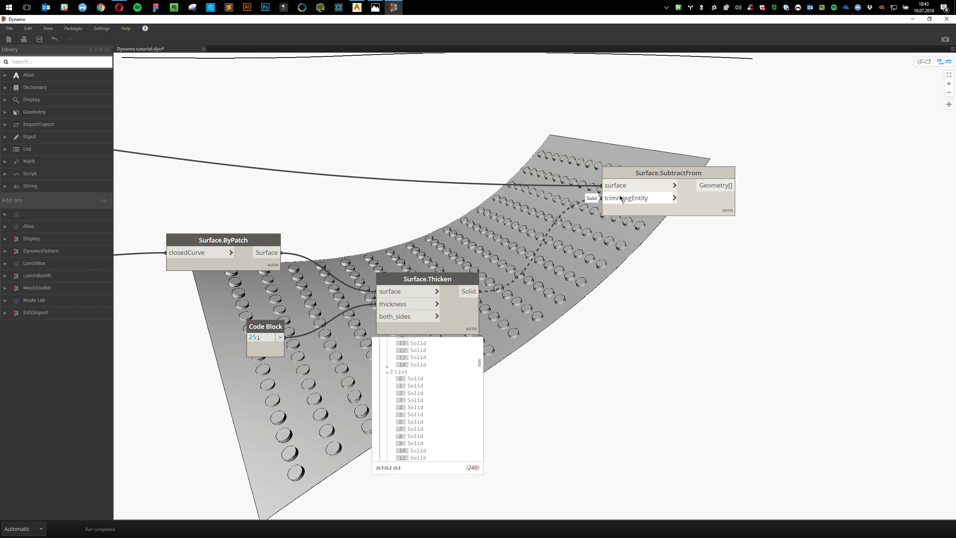
click(621, 199)
Hide the geometry previews of the Select from Alias node in "Send the surface" and of Surface.Thicken
scroll(587, 316, down, 3)
middle_drag(336, 261, 627, 248)
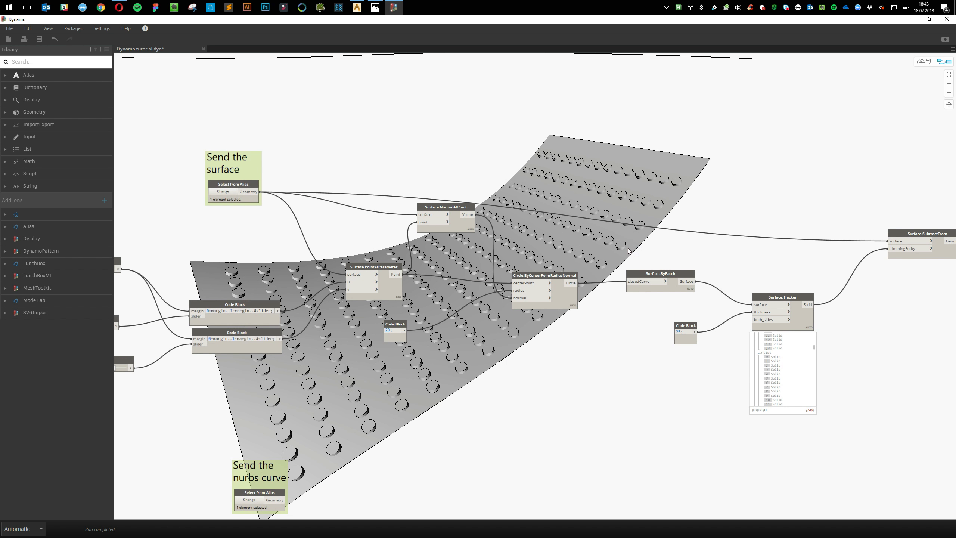
click(243, 183)
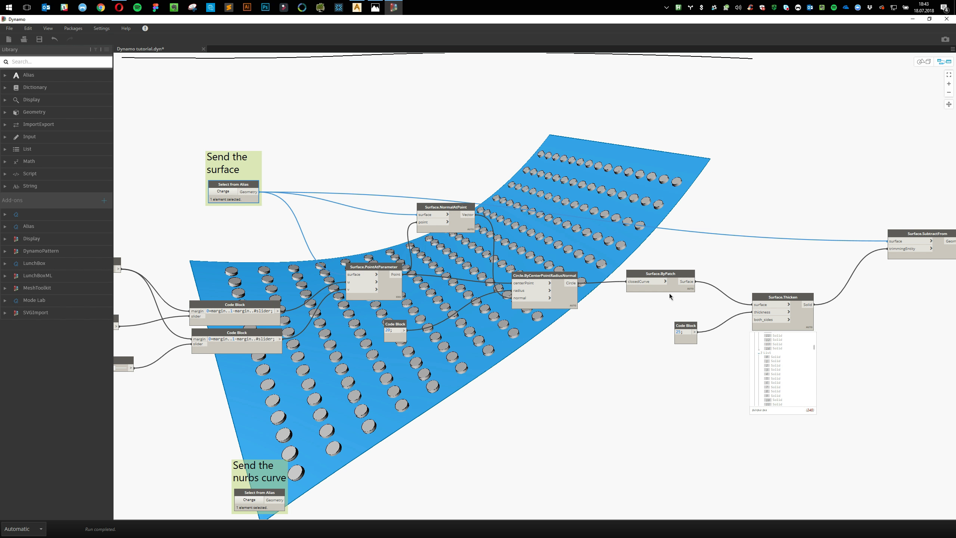
click(807, 322)
right_click(509, 374)
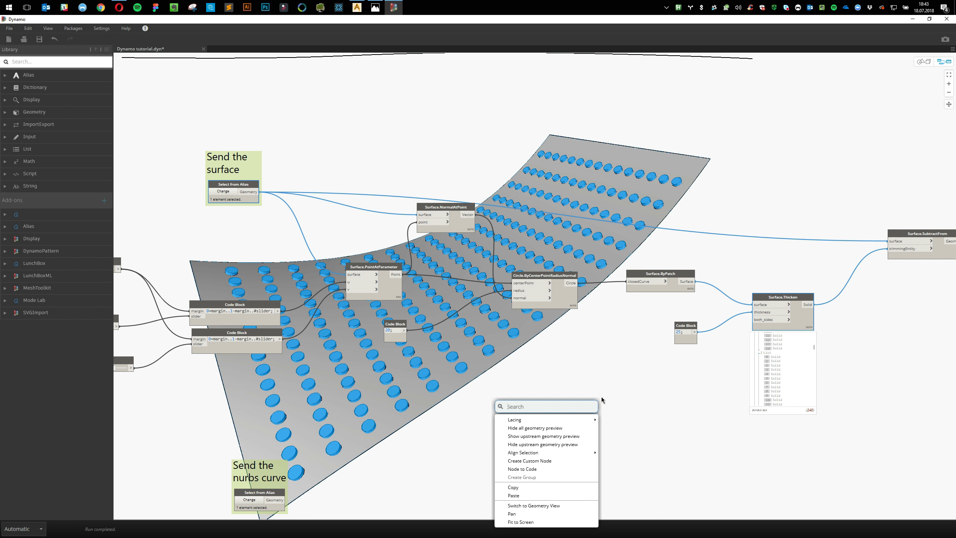
click(551, 428)
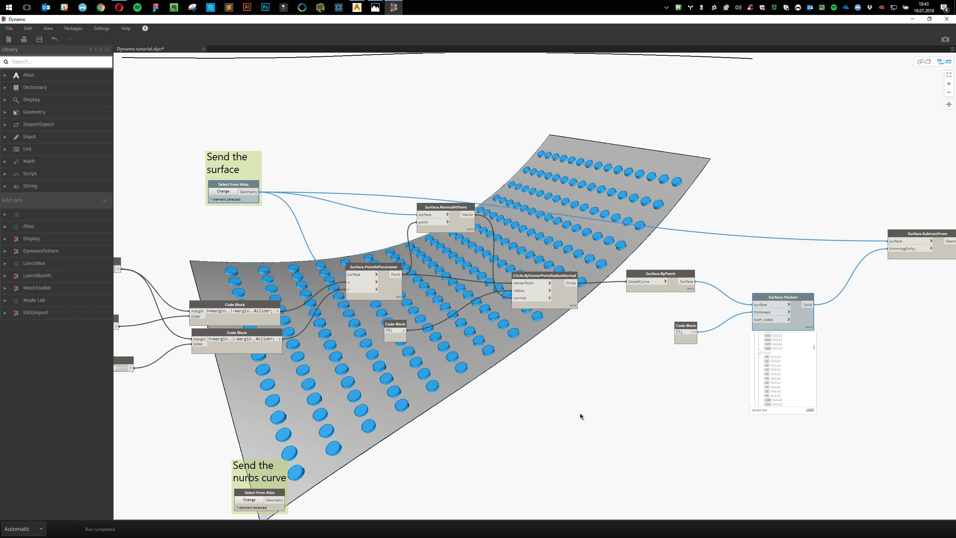
click(664, 403)
middle_drag(663, 403, 439, 427)
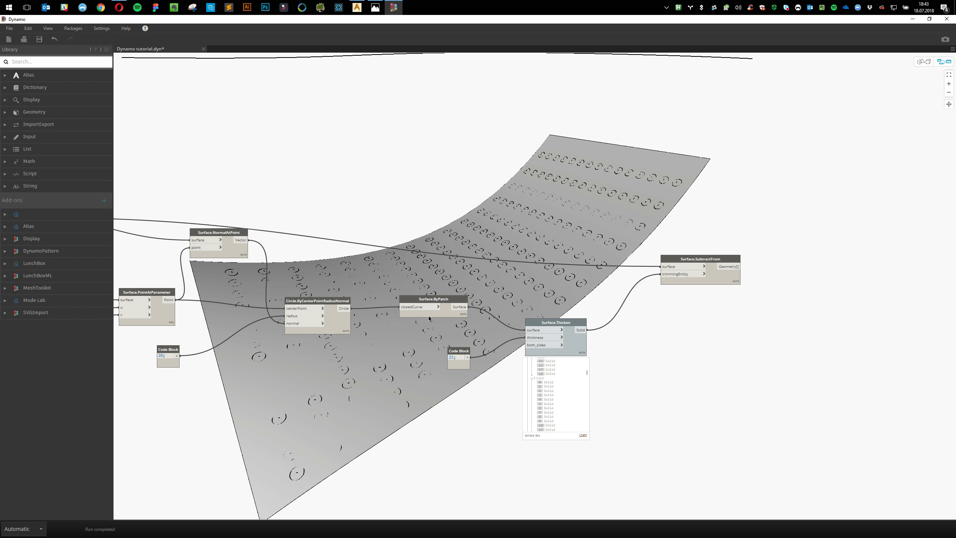
Hide the geometry preview of Surface.ByPatch, and highlight the circles and the Surface.SubtractFrom result in the background preview
click(431, 300)
right_click(456, 200)
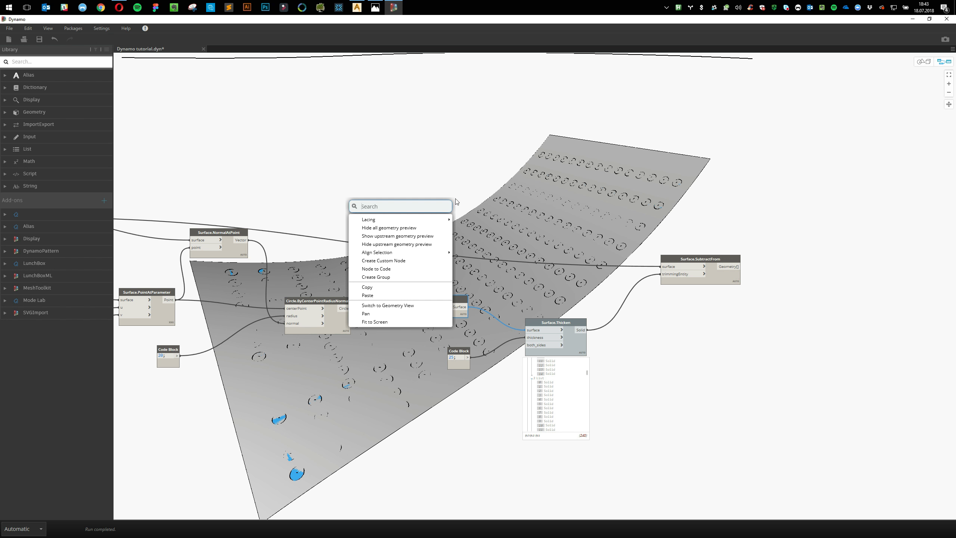
click(405, 225)
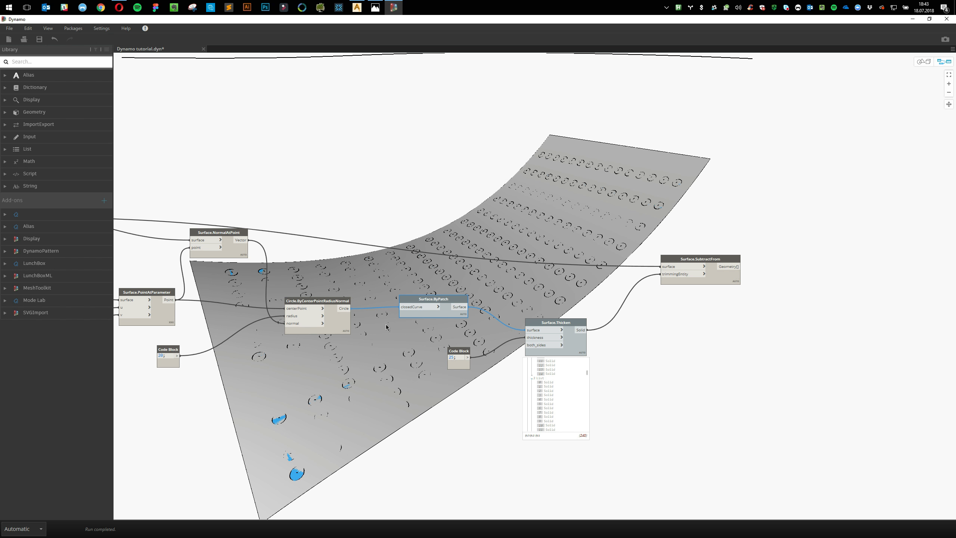
click(343, 325)
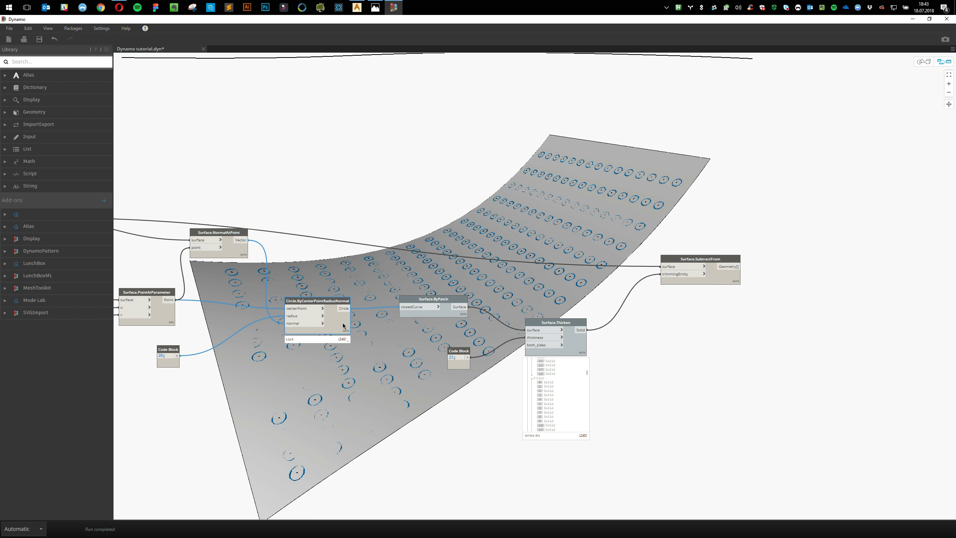
click(360, 376)
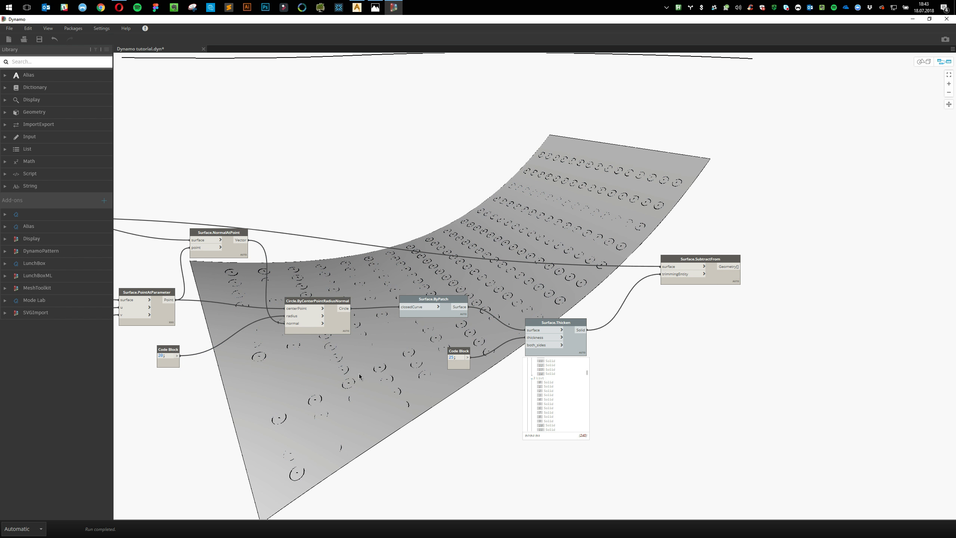
click(717, 281)
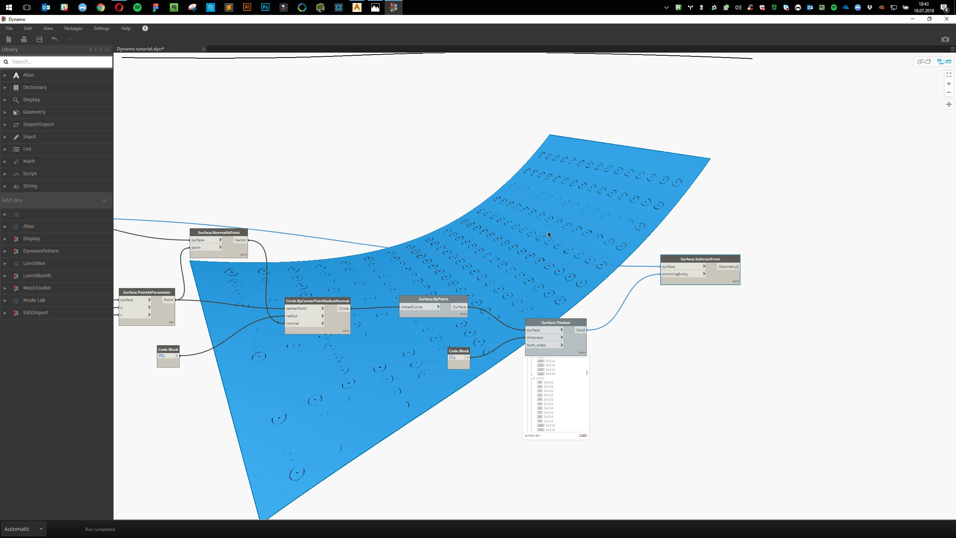
Disconnect Surface.Thicken from the trimmingEntity input of Surface.SubtractFrom and move the two nodes further apart
scroll(615, 360, up, 5)
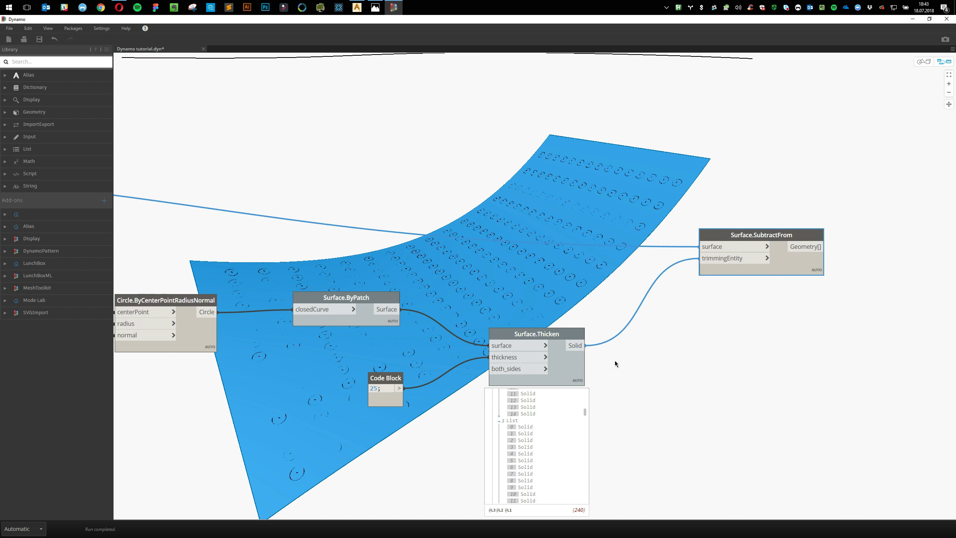
scroll(690, 249, up, 2)
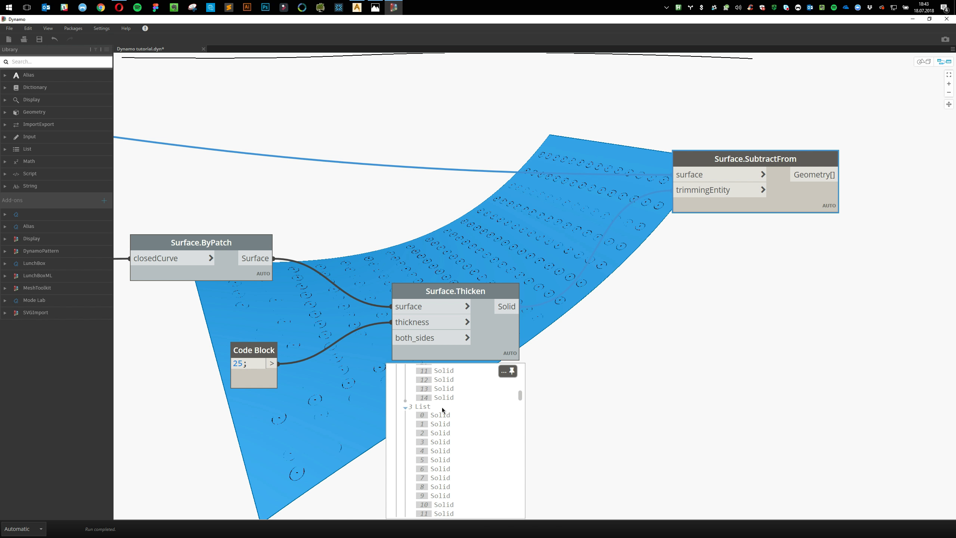
drag(517, 334, 491, 320)
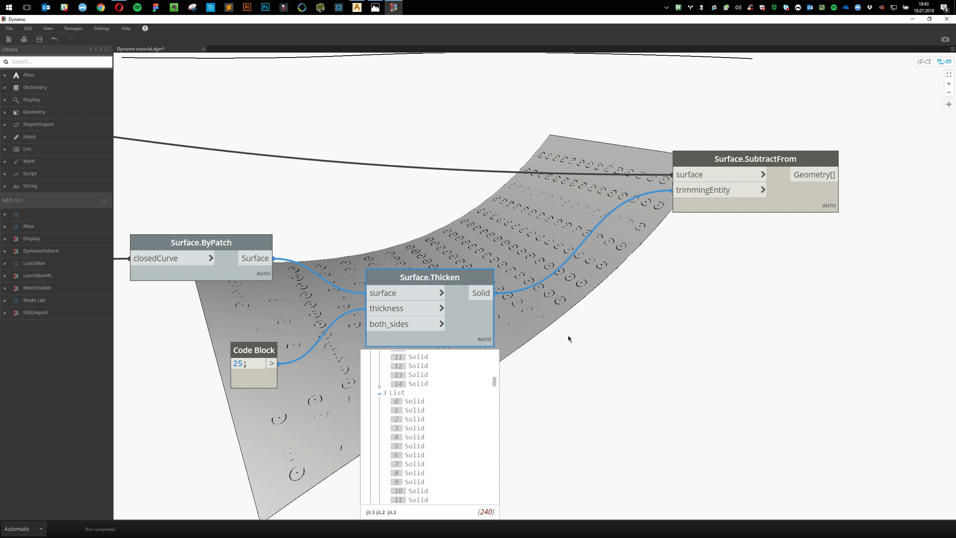
click(738, 191)
click(592, 246)
drag(813, 188, 904, 128)
click(658, 300)
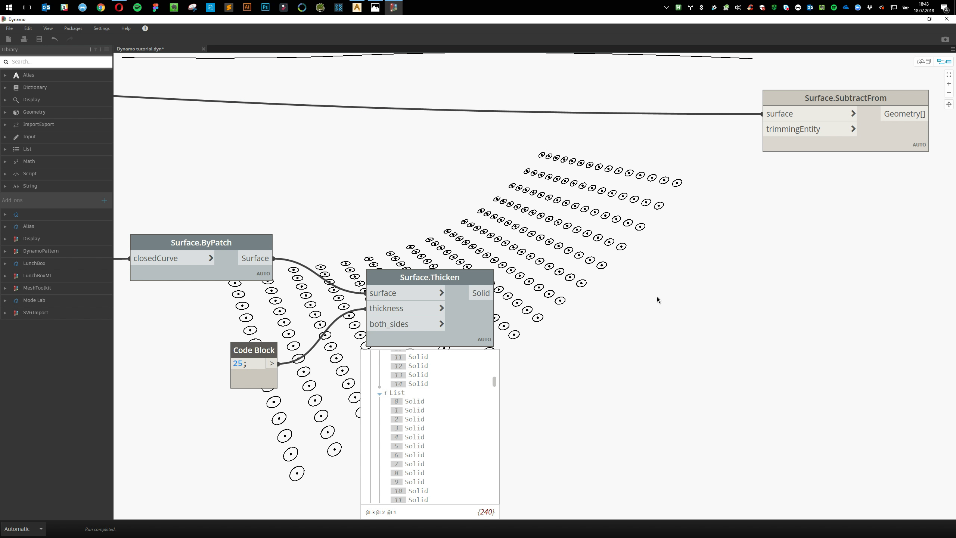
Add a List.Flatten node beyond Surface.Thicken and connect Thicken's Solid output to its list input
right_click(657, 295)
text(flatten)
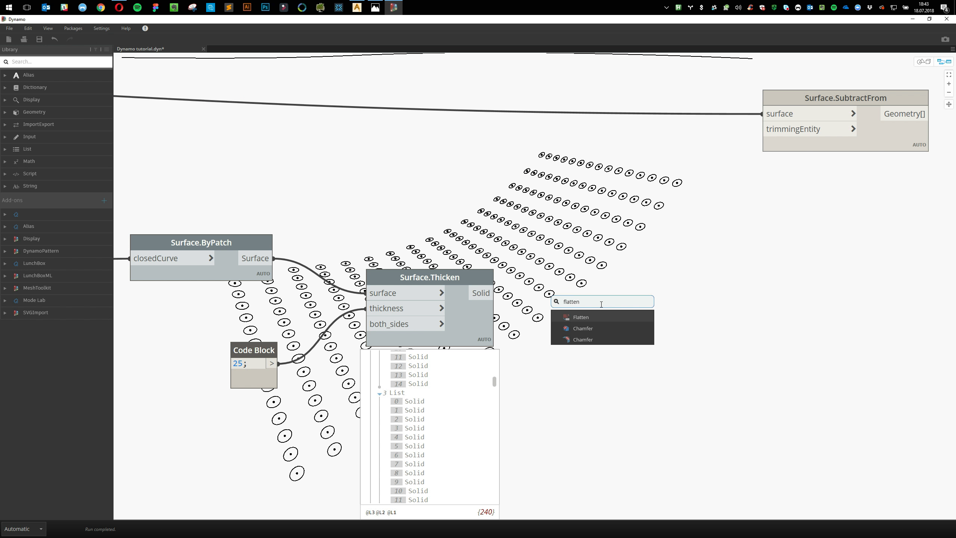
click(581, 317)
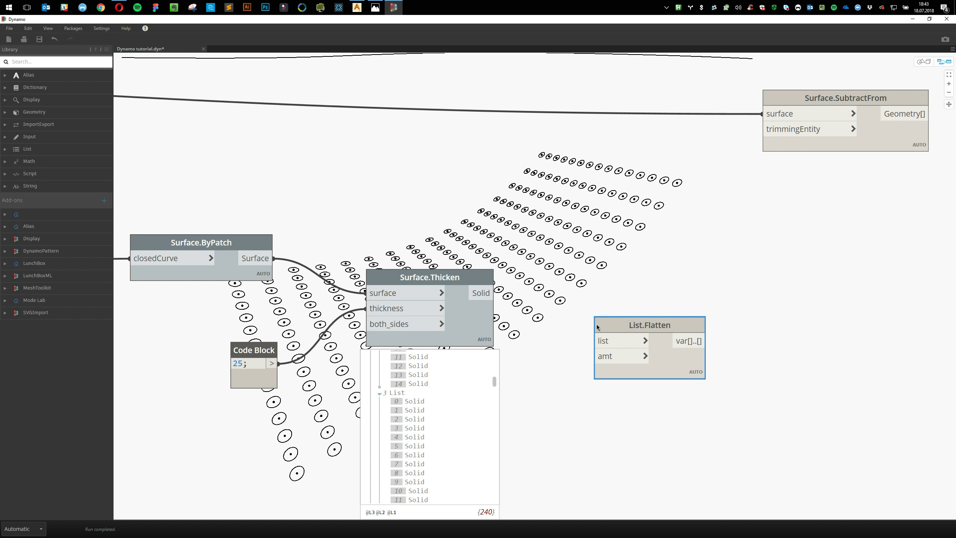
drag(496, 293, 631, 311)
click(631, 311)
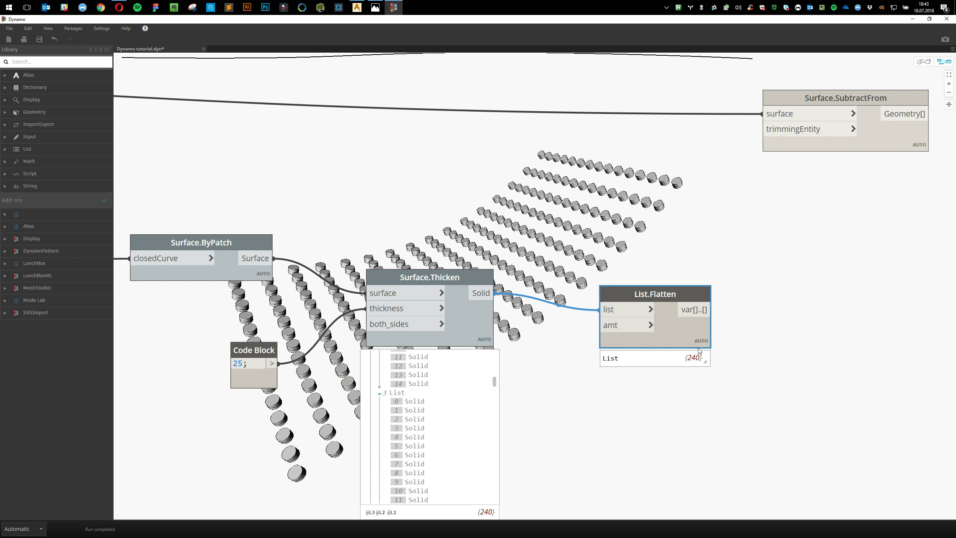
Compare the output lists of Surface.Thicken and List.Flatten, collapsing Thicken's sublists 0 to 2, and nudge List.Flatten closer to Thicken
middle_drag(506, 383, 503, 373)
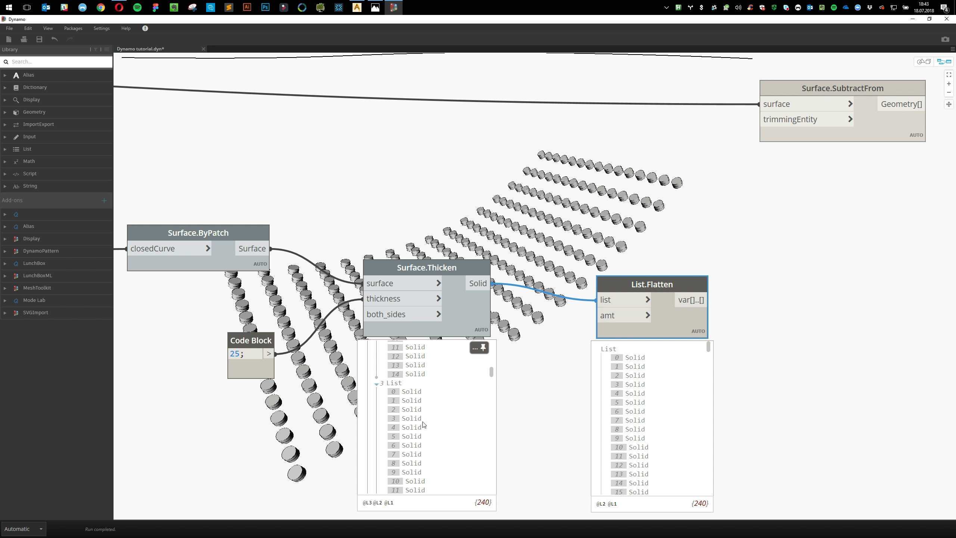
scroll(426, 425, up, 10)
scroll(424, 421, up, 4)
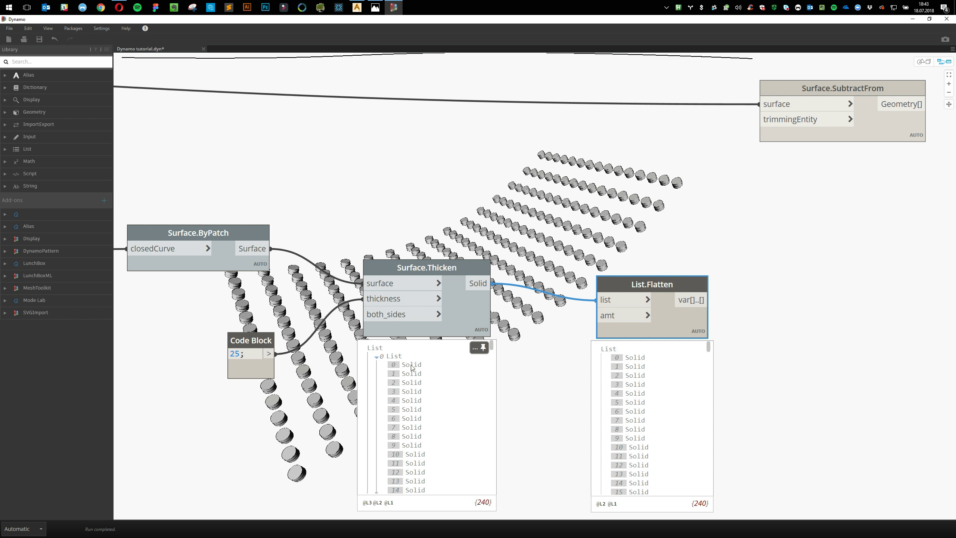
click(378, 357)
click(378, 366)
click(378, 374)
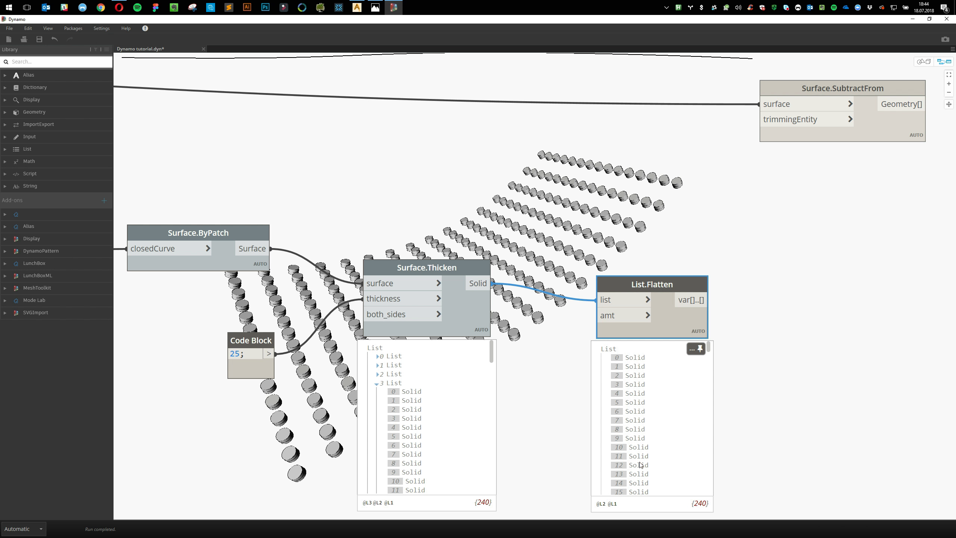
drag(694, 325, 678, 310)
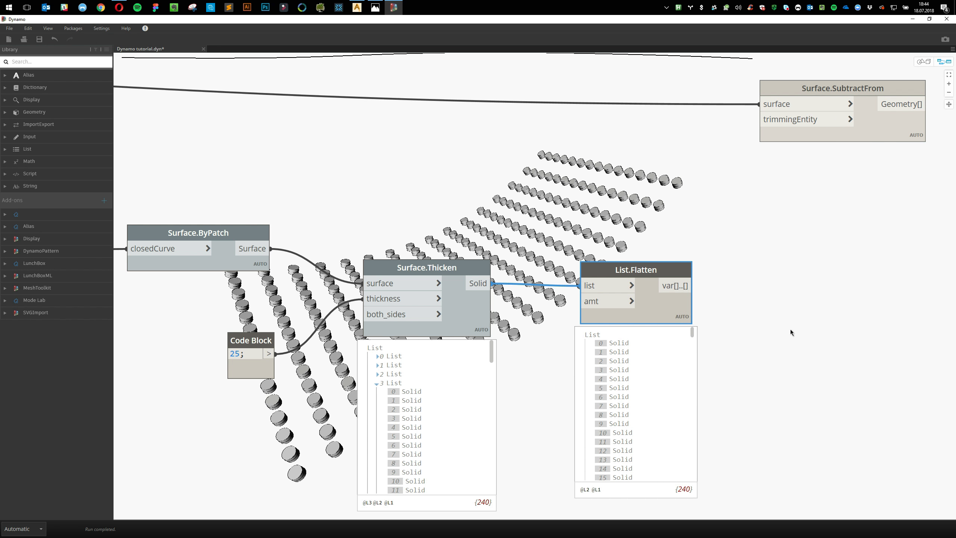
Add a Solid.ByUnion node beyond List.Flatten and connect List.Flatten's output to its solids input
middle_drag(791, 332, 528, 297)
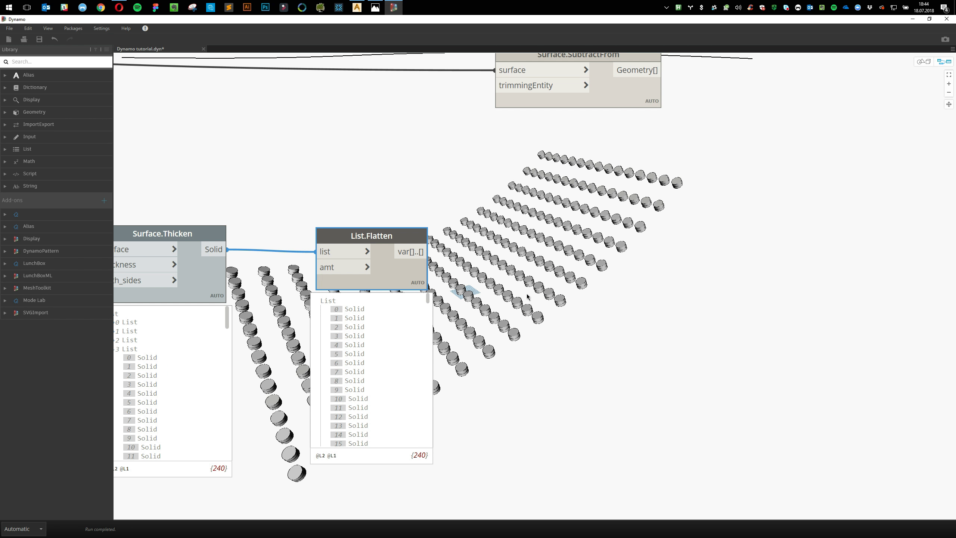
mouse_move(355, 299)
right_click(611, 283)
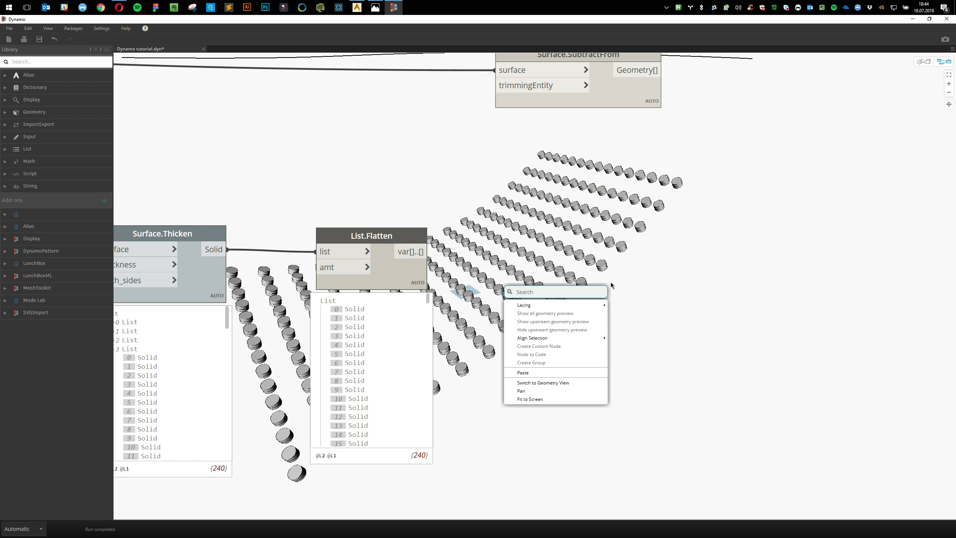
text(solid)
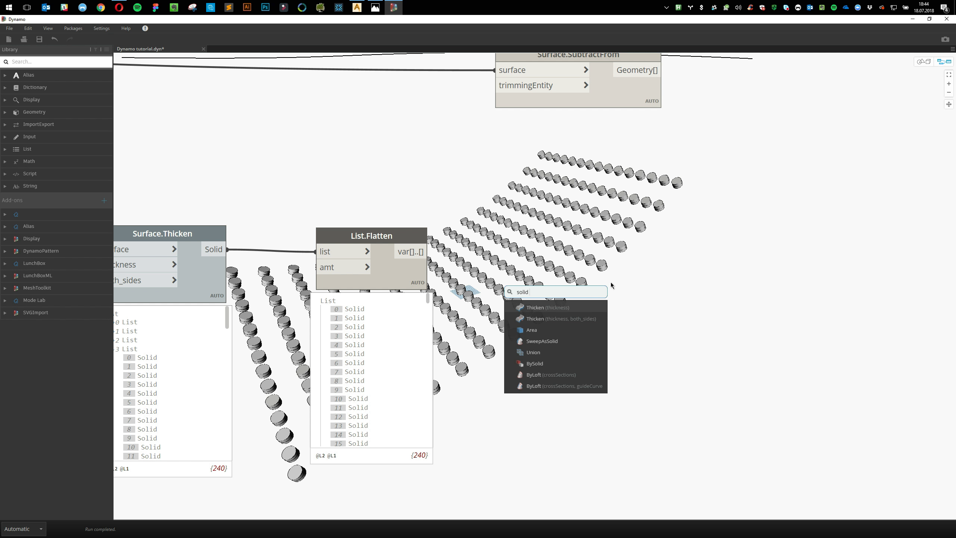
scroll(586, 350, down, 3)
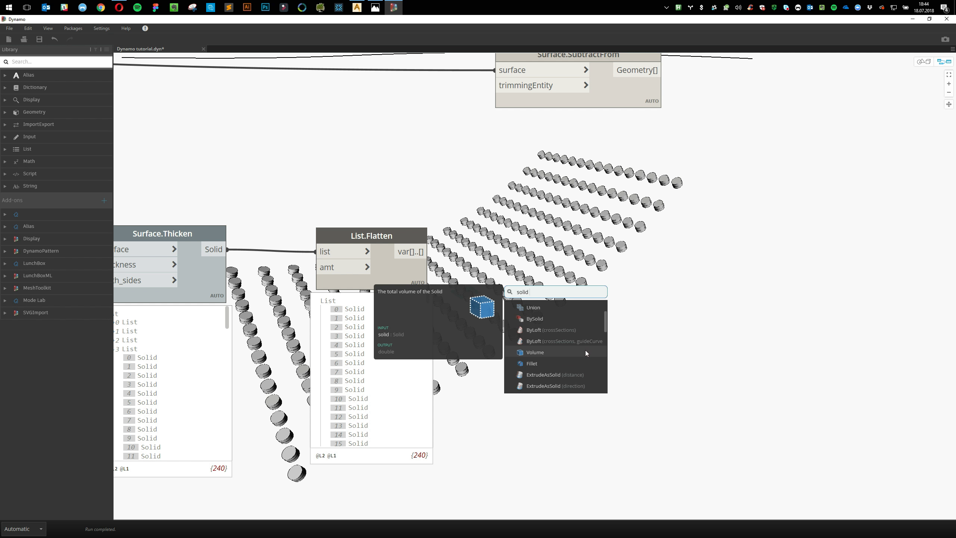
scroll(563, 365, down, 1)
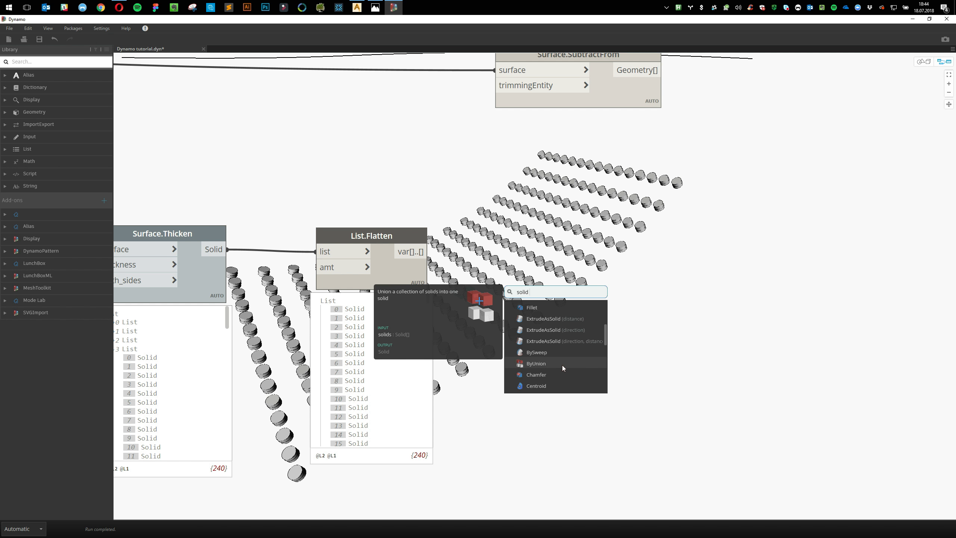
click(561, 365)
drag(577, 381, 543, 253)
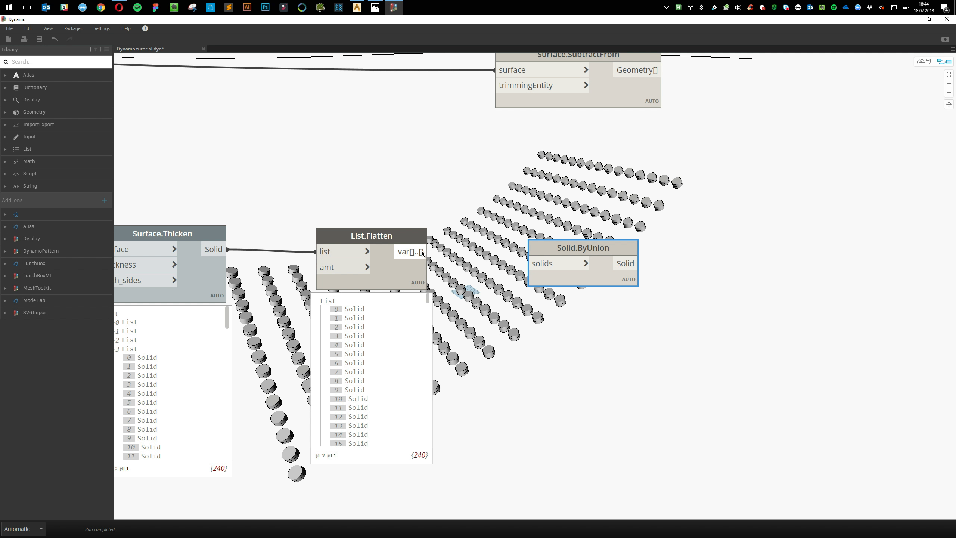
drag(422, 254, 530, 264)
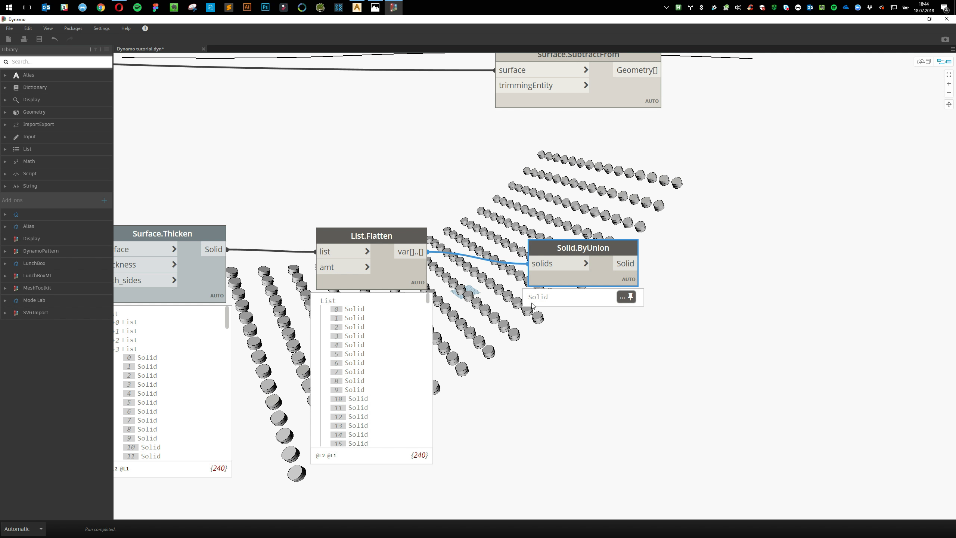
Hide the geometry preview of List.Flatten and move Surface.SubtractFrom beyond Solid.ByUnion
click(326, 277)
right_click(325, 276)
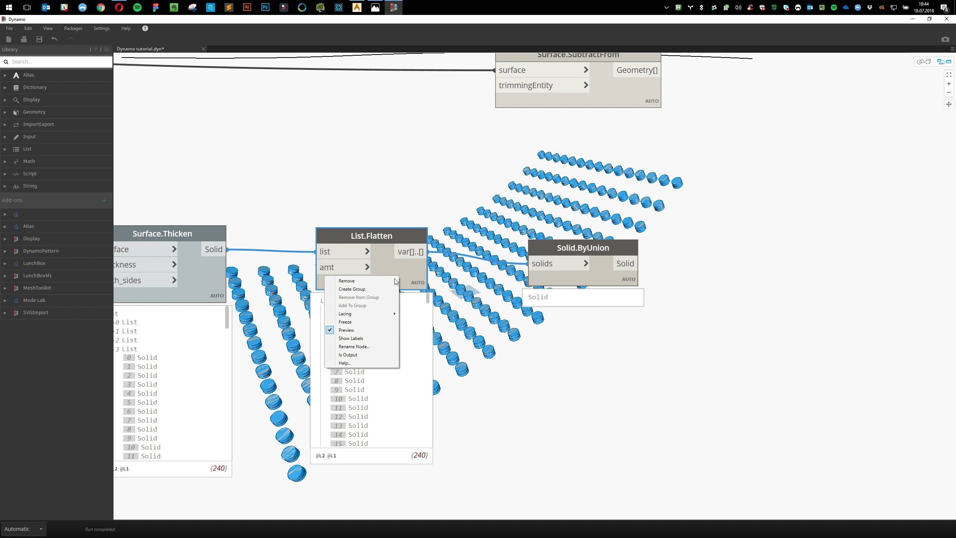
click(364, 331)
click(503, 361)
middle_drag(506, 346, 450, 424)
drag(564, 180, 779, 192)
scroll(778, 192, down, 1)
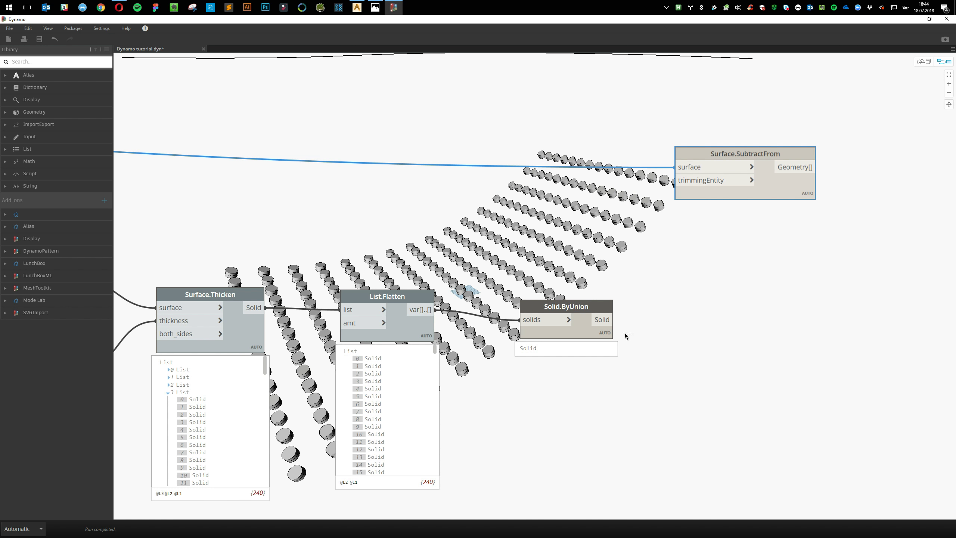
Hide the geometry preview of Solid.ByUnion and connect its Solid output to Surface.SubtractFrom's trimmingEntity input
click(573, 333)
right_click(574, 332)
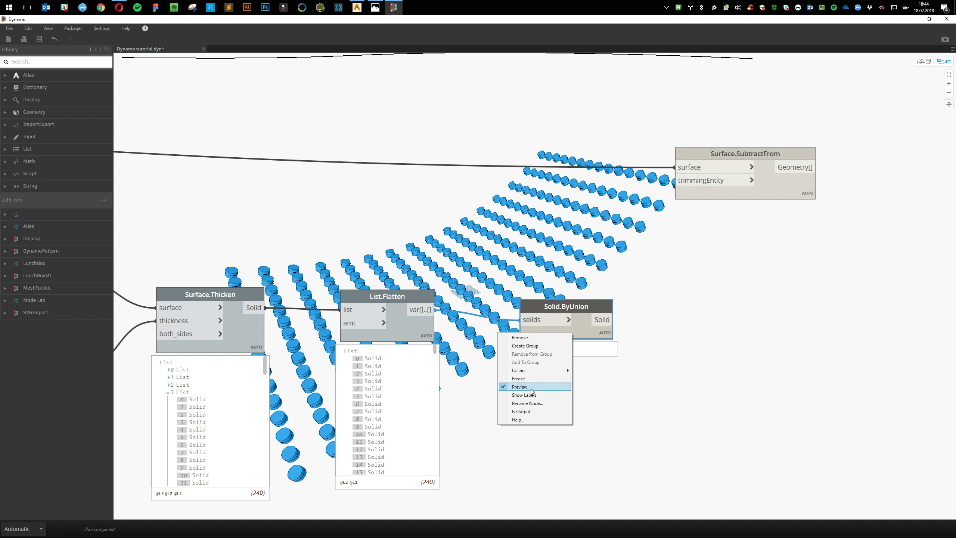
click(544, 389)
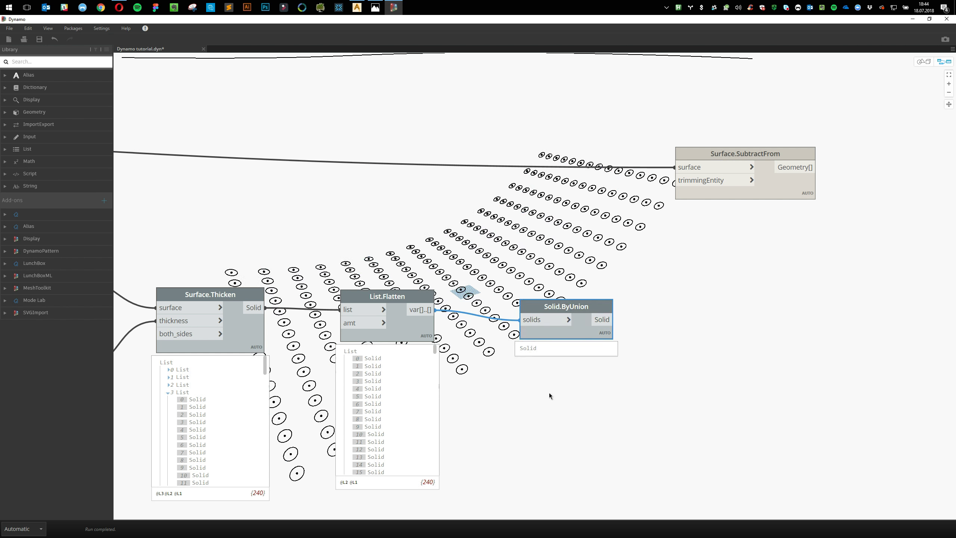
click(615, 320)
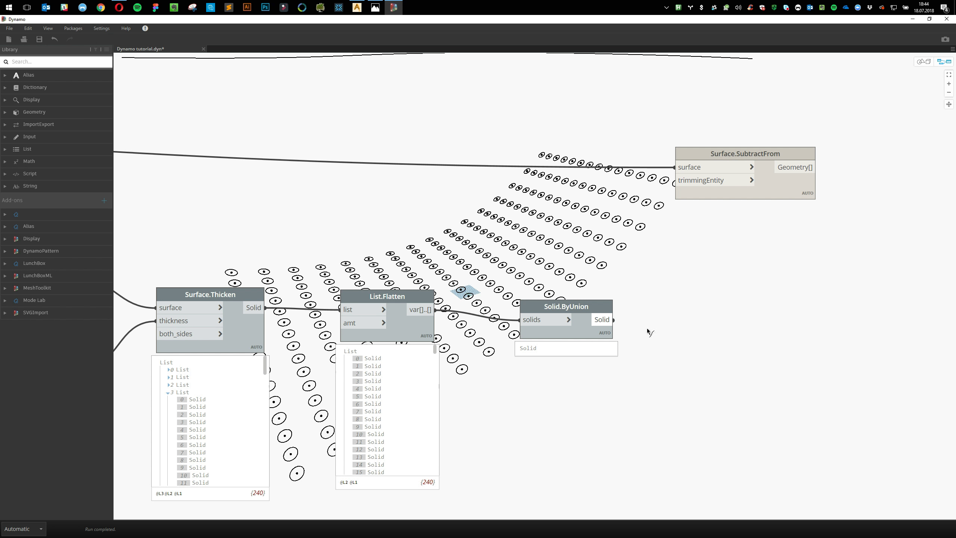
click(676, 179)
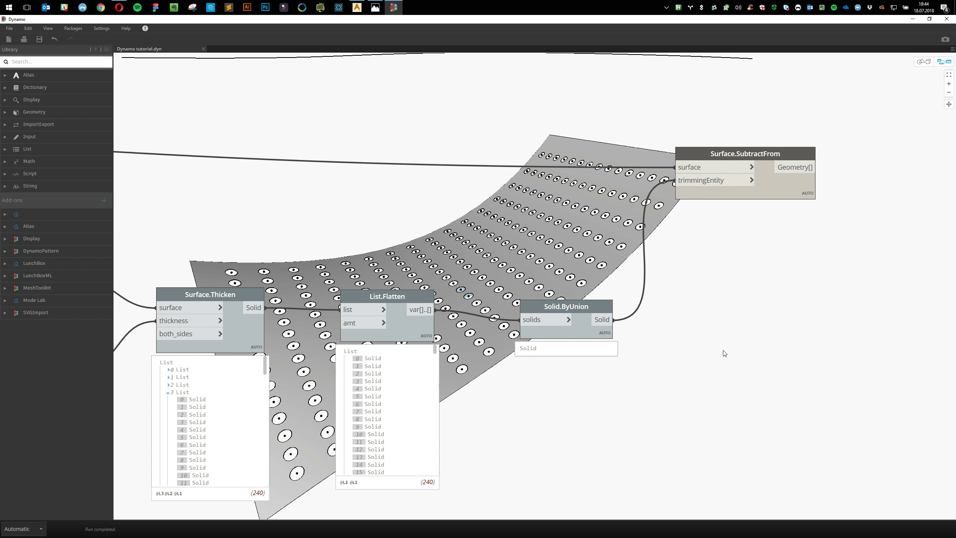
Examine the perforated surface and the nurbs curve from other angles in the 3D geometry view
click(921, 64)
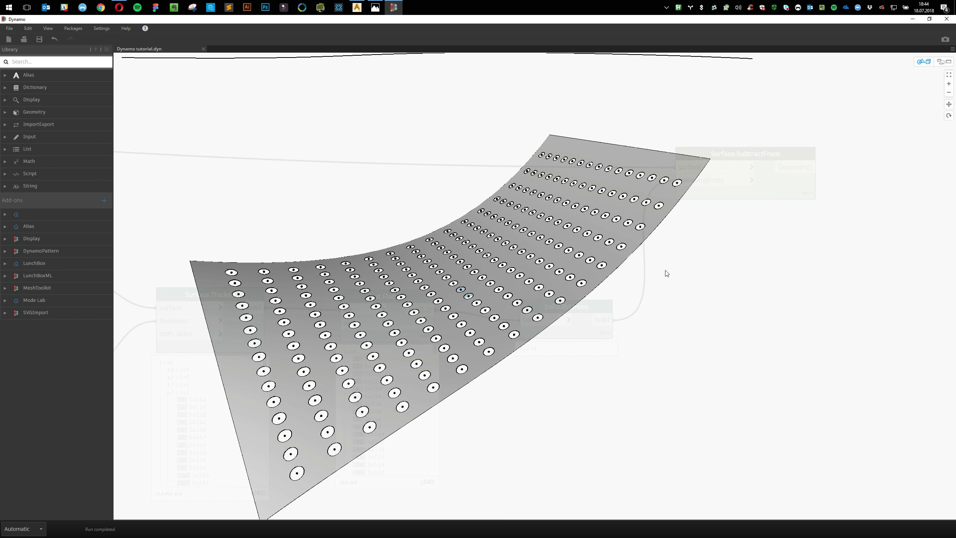
right_drag(664, 271, 666, 296)
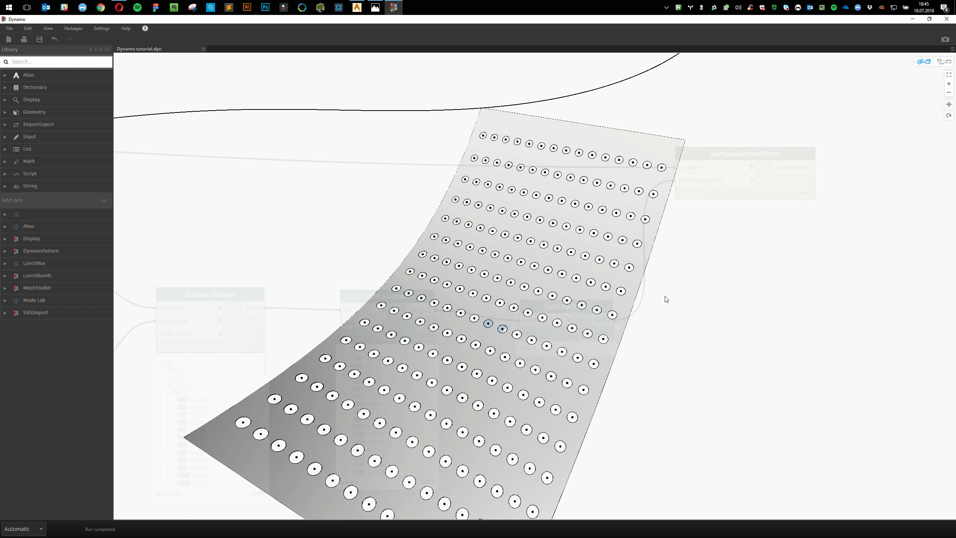
scroll(666, 299, down, 3)
mouse_move(609, 327)
right_down()
mouse_move(676, 279)
mouse_move(622, 326)
mouse_move(626, 340)
mouse_move(611, 341)
right_up()
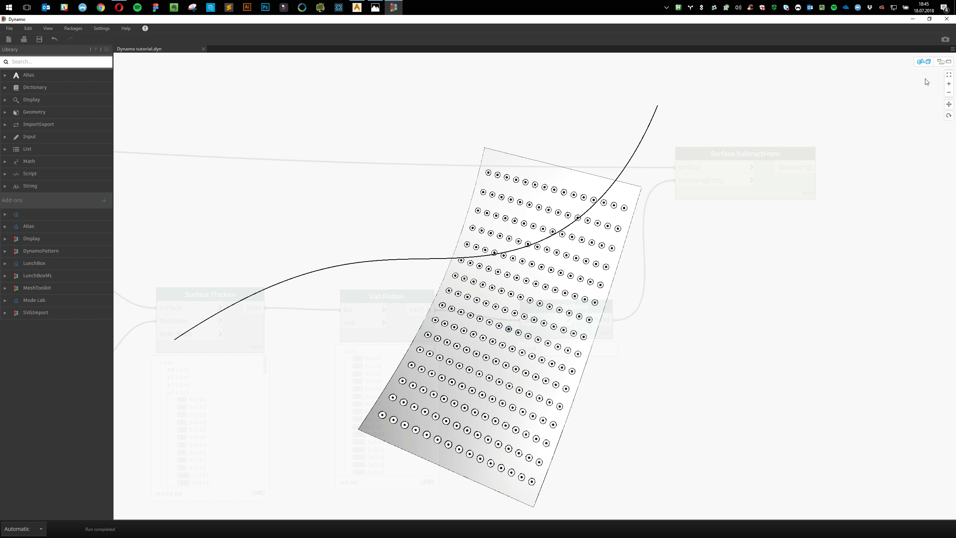
Return to the graph and select the Select from Alias node in the "Send the nurbs curve" group to highlight the curve
click(946, 65)
middle_drag(752, 372, 707, 346)
scroll(707, 346, down, 4)
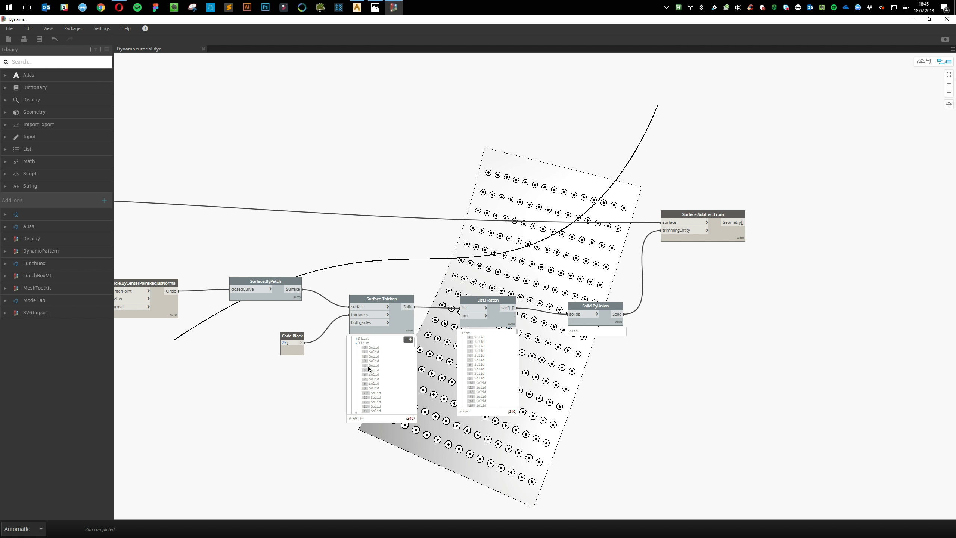
middle_drag(191, 423, 672, 375)
middle_drag(362, 411, 695, 395)
middle_drag(631, 409, 530, 349)
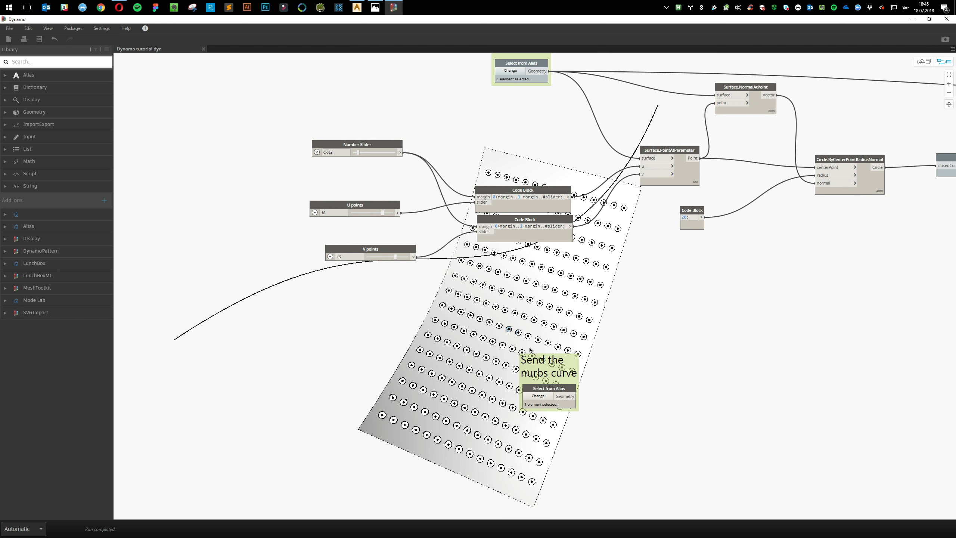
click(562, 389)
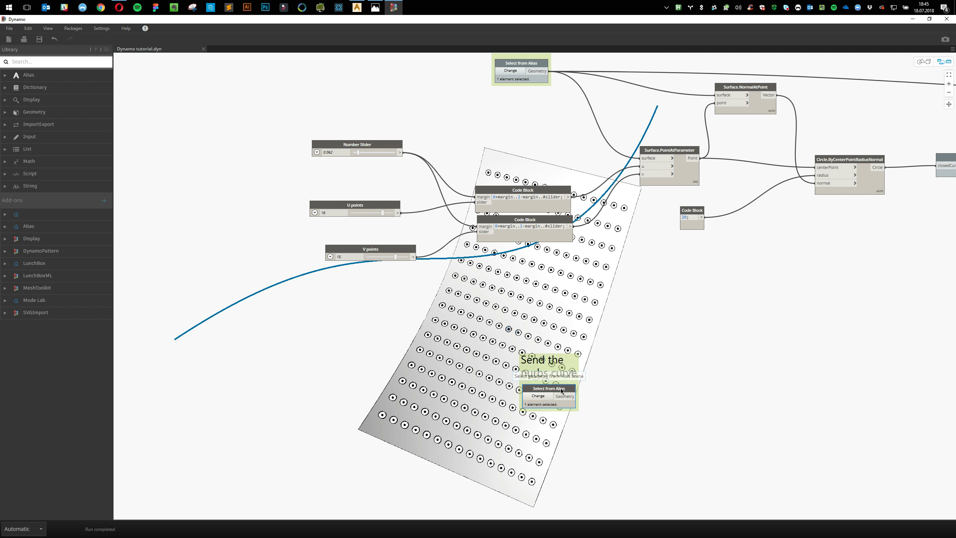
Hide the geometry previews of the nurbs curve's Select from Alias, Circle.ByCenterPointRadiusNormal, Surface.PointAtParameter and Surface.NormalAtPoint nodes
right_click(550, 390)
click(513, 436)
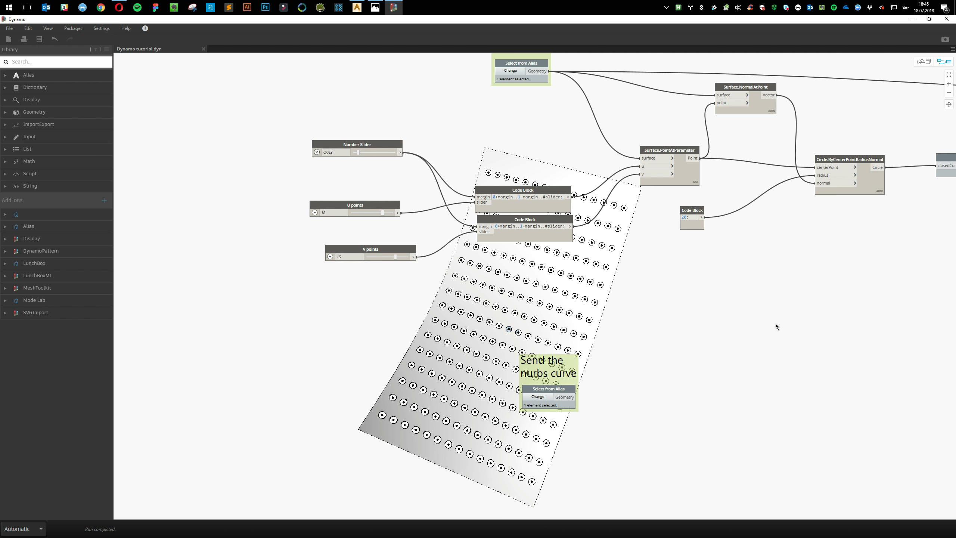
middle_drag(776, 322, 423, 307)
scroll(433, 301, down, 1)
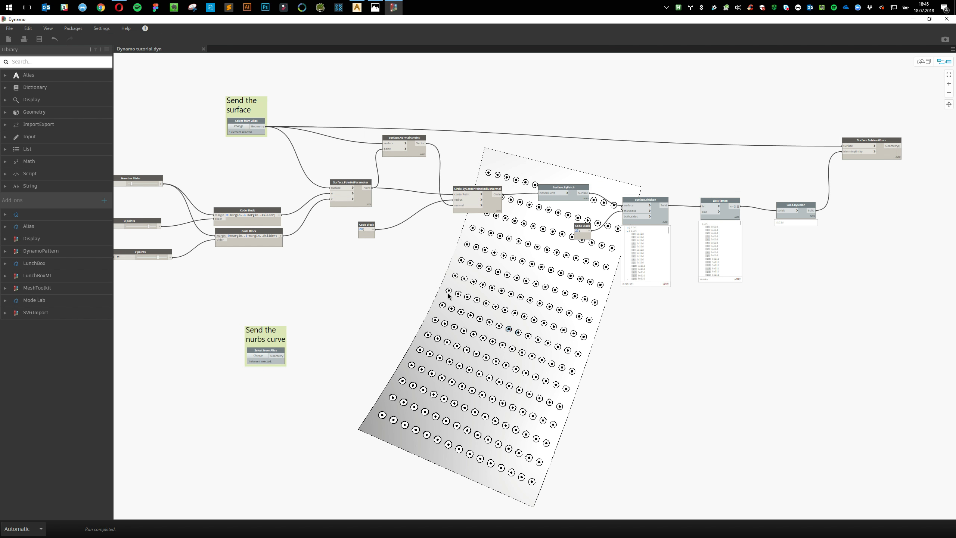
scroll(471, 286, up, 1)
click(500, 196)
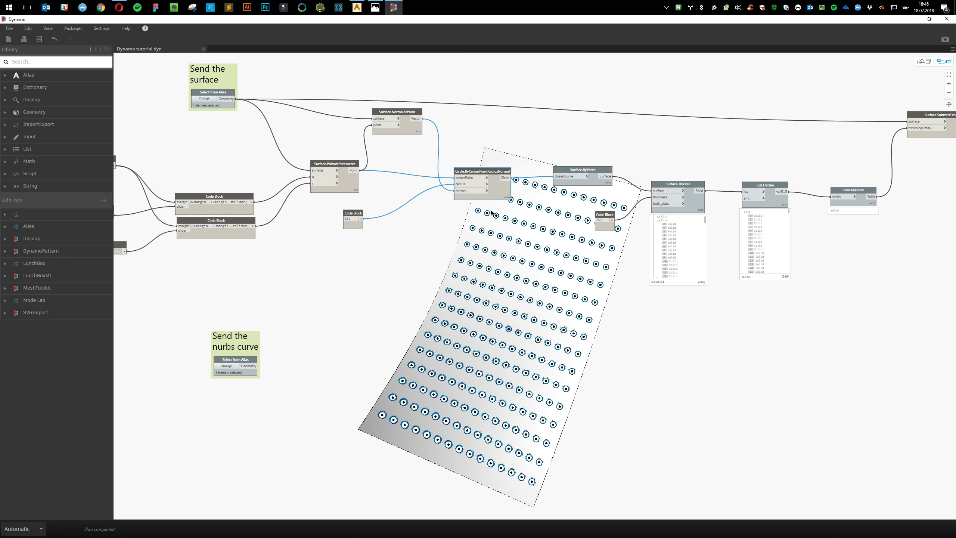
shift+click(351, 189)
shift+click(403, 129)
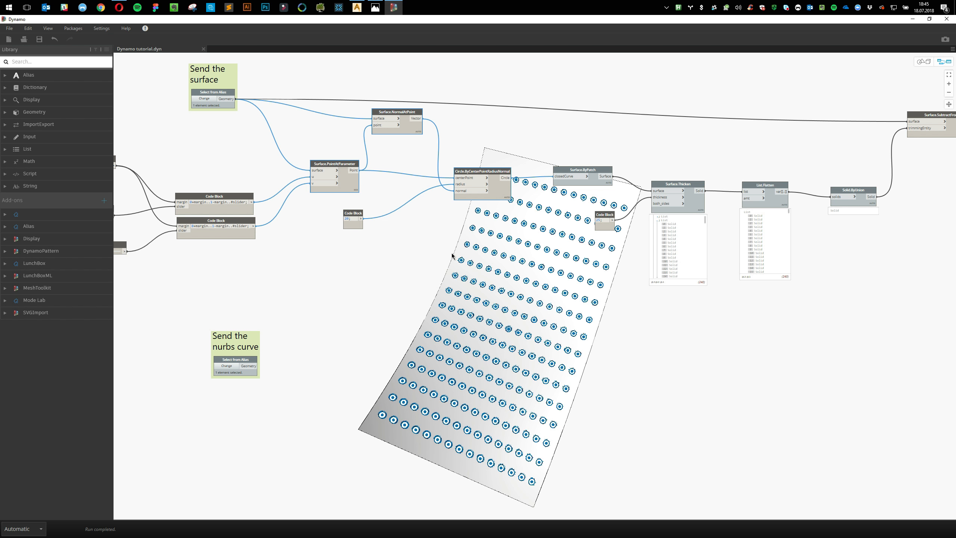
right_click(345, 257)
click(404, 284)
click(556, 363)
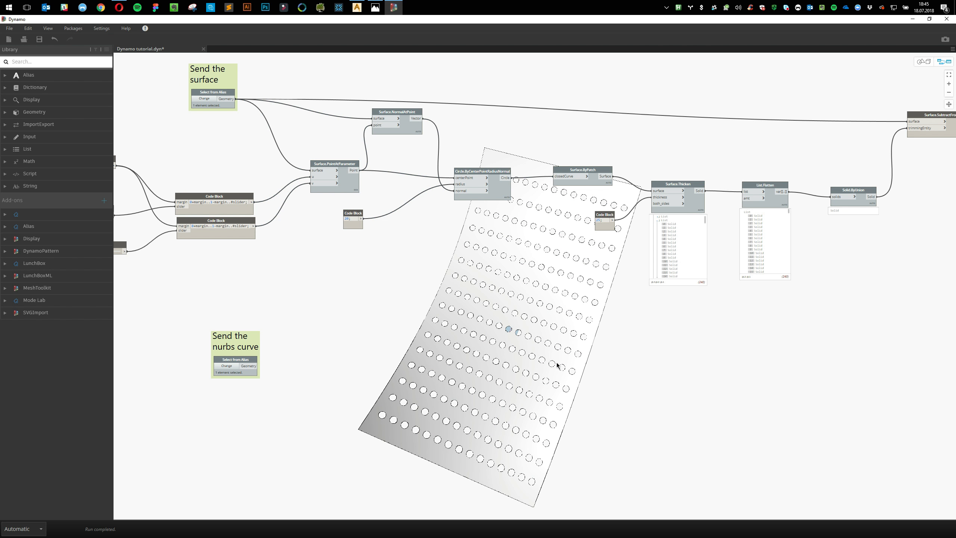
Add a Point.ByCoordinates node and place it in the free area below the main node chain
middle_drag(563, 372, 459, 337)
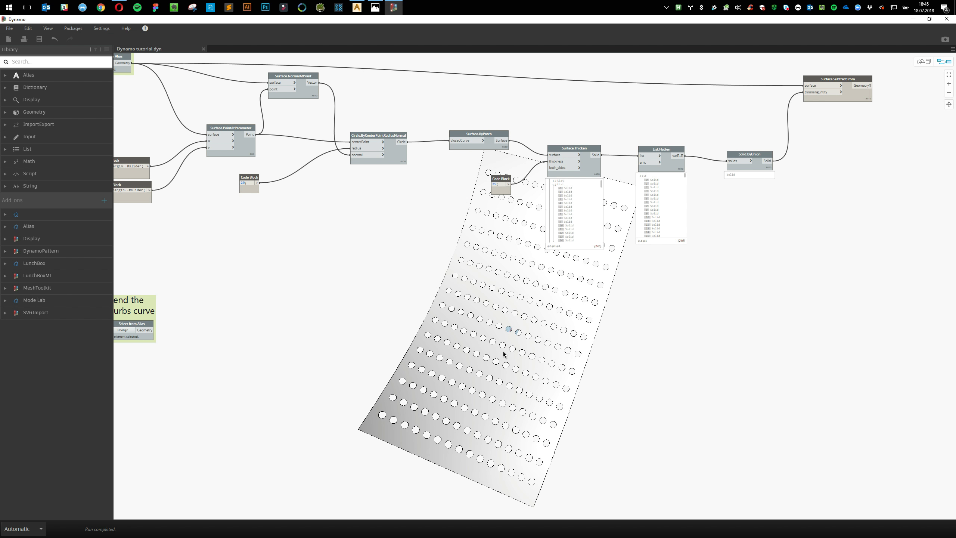
right_click(492, 363)
text(point)
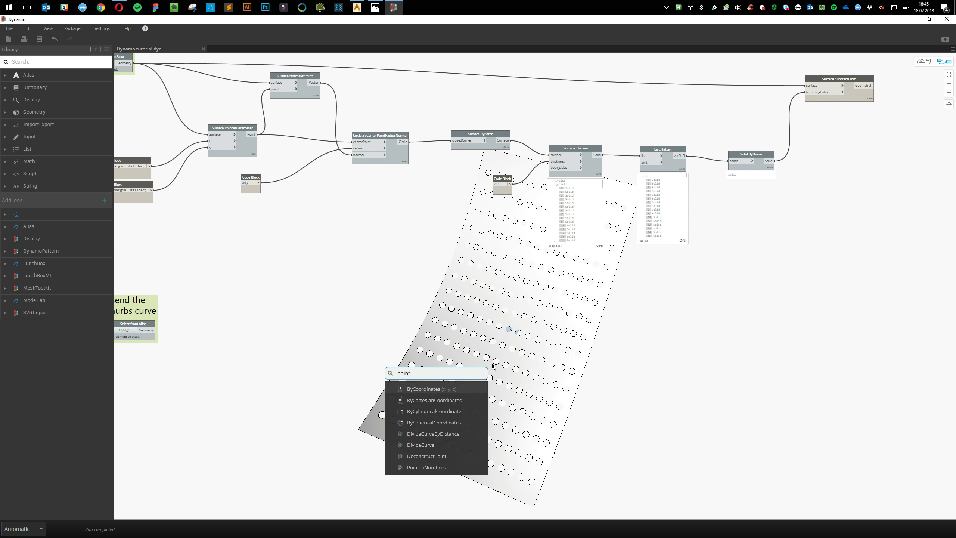
key(Return)
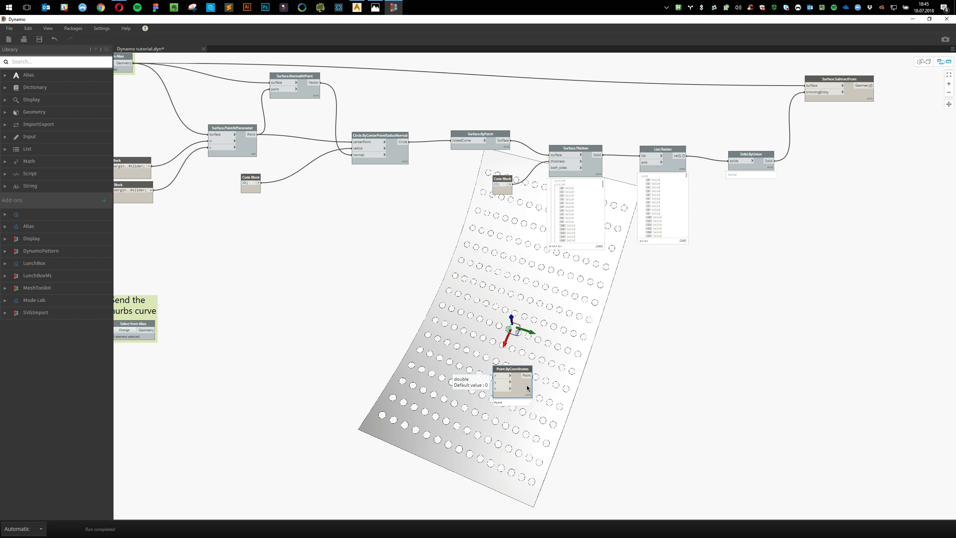
drag(527, 396, 553, 424)
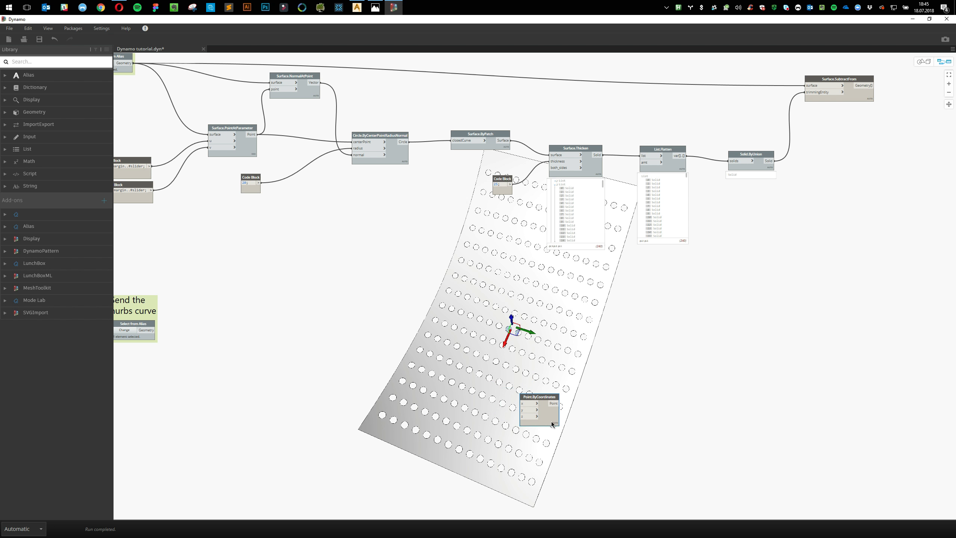
In the 3D geometry view, move the new point along the X and Y axes with its manipulator
click(922, 63)
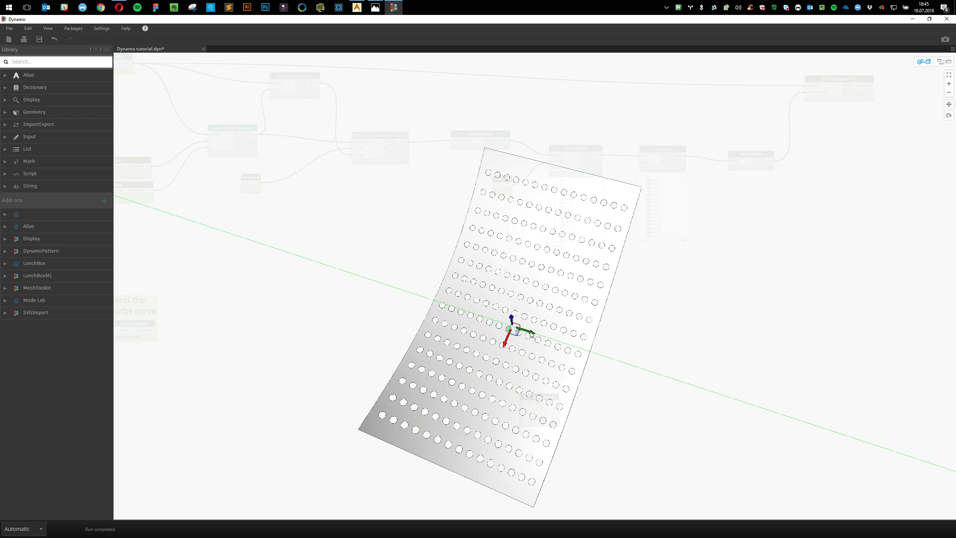
drag(530, 332, 456, 421)
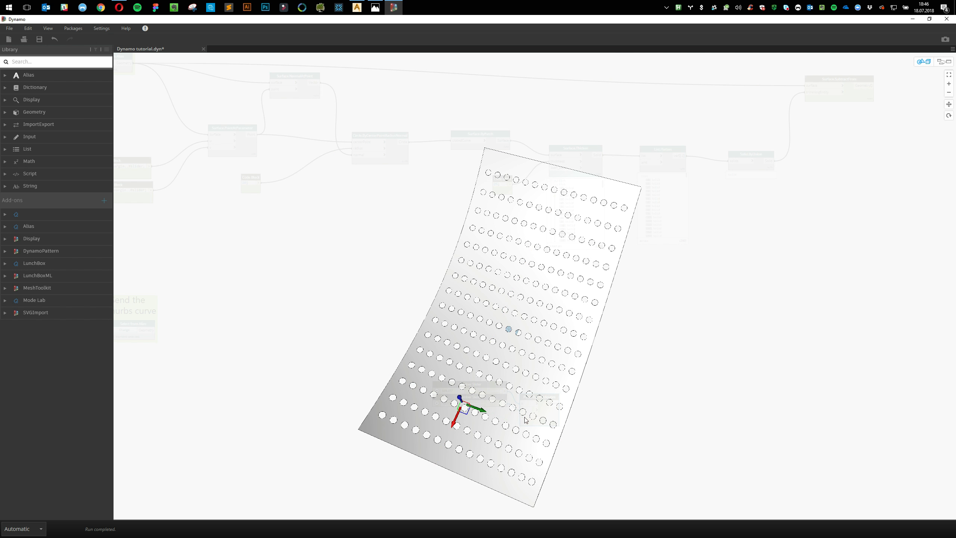
right_drag(522, 413, 514, 378)
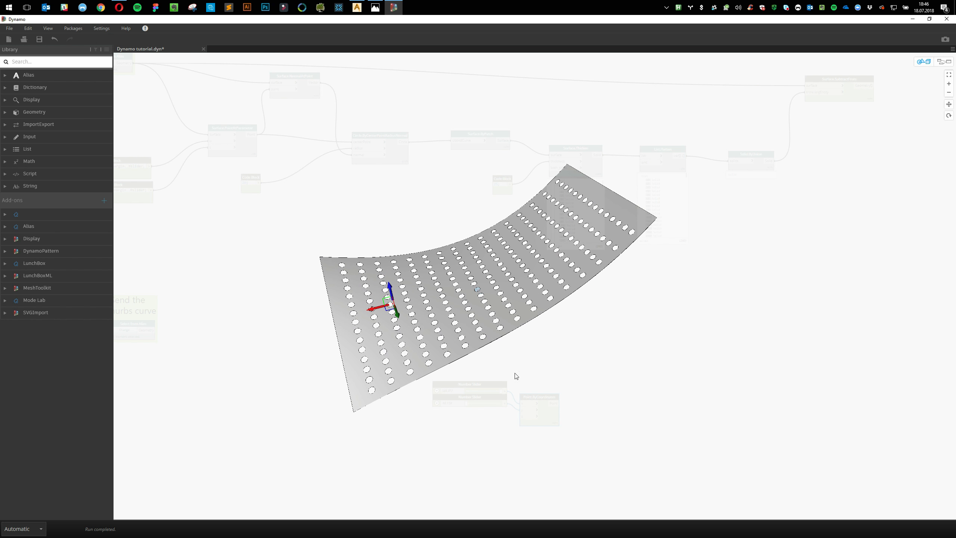
Check the halftone reference image in the photo viewer and shift the point along its Y axis in the 3D geometry view
key(alt+Tab)
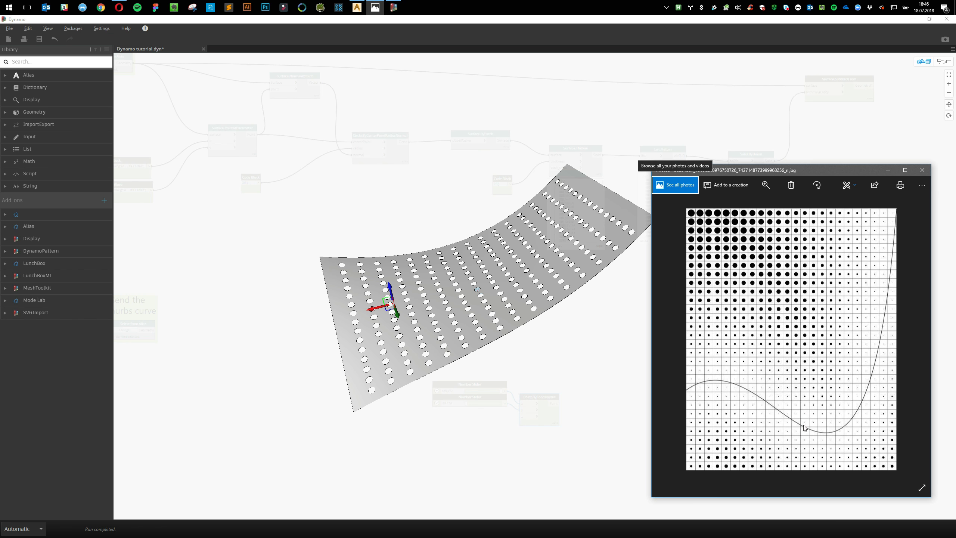
click(500, 378)
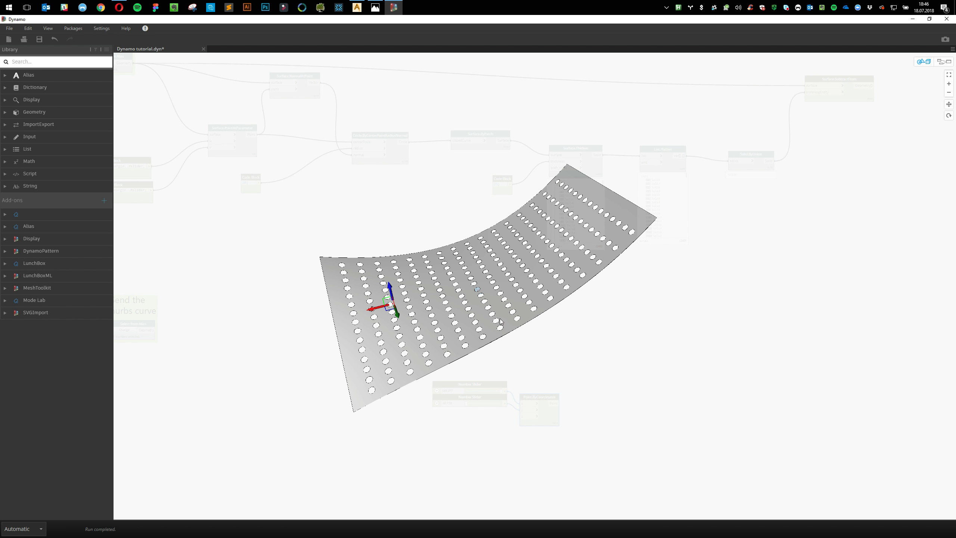
right_drag(503, 320, 554, 413)
drag(549, 410, 570, 410)
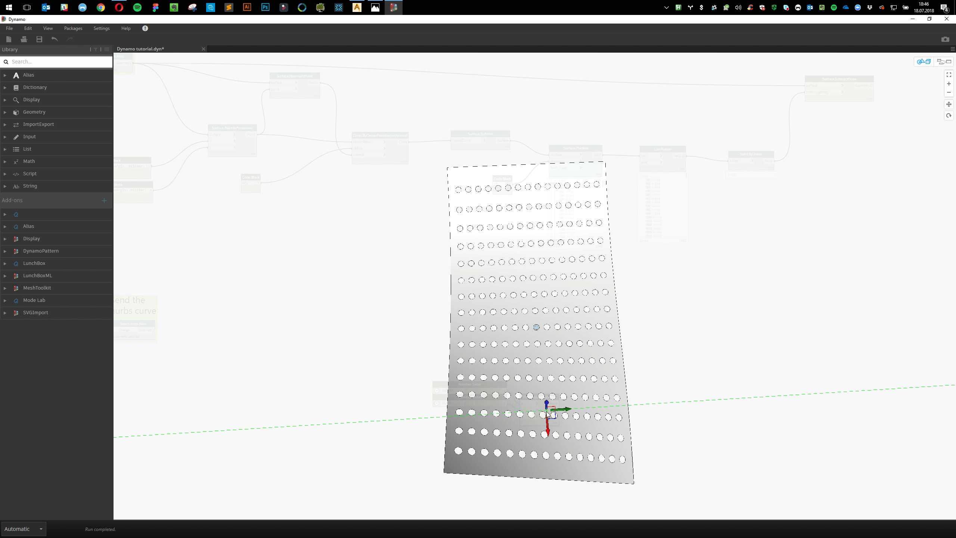
right_drag(703, 401, 695, 375)
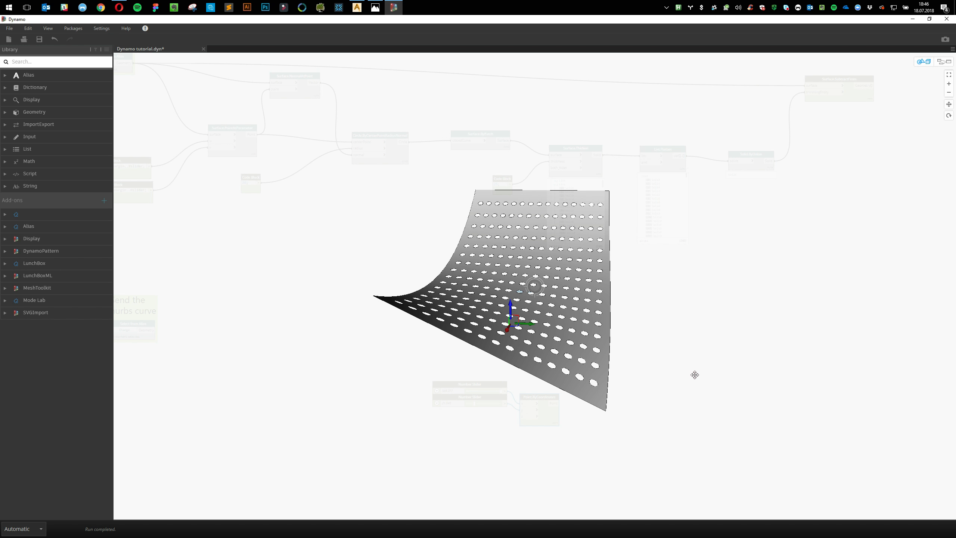
Return to the graph, move Point.ByCoordinates and its two number sliders clear of the surface preview, and align the point node with the sliders
click(944, 61)
middle_drag(874, 247, 709, 279)
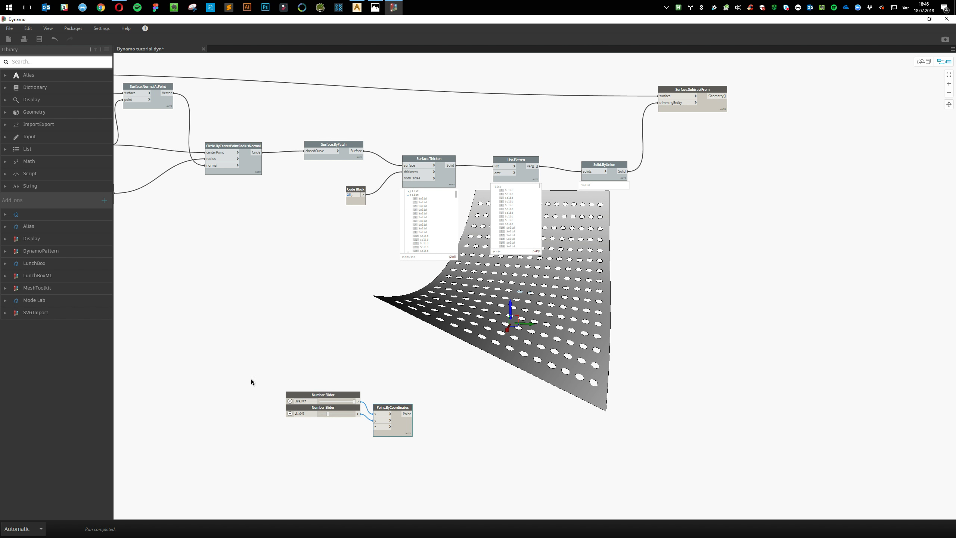
drag(401, 430, 313, 444)
click(393, 338)
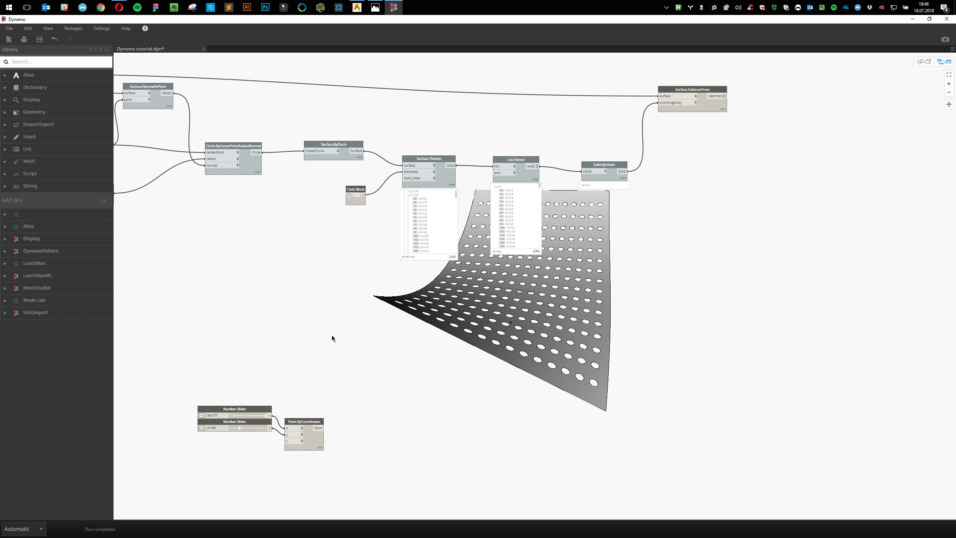
middle_drag(331, 335, 472, 334)
scroll(472, 335, up, 1)
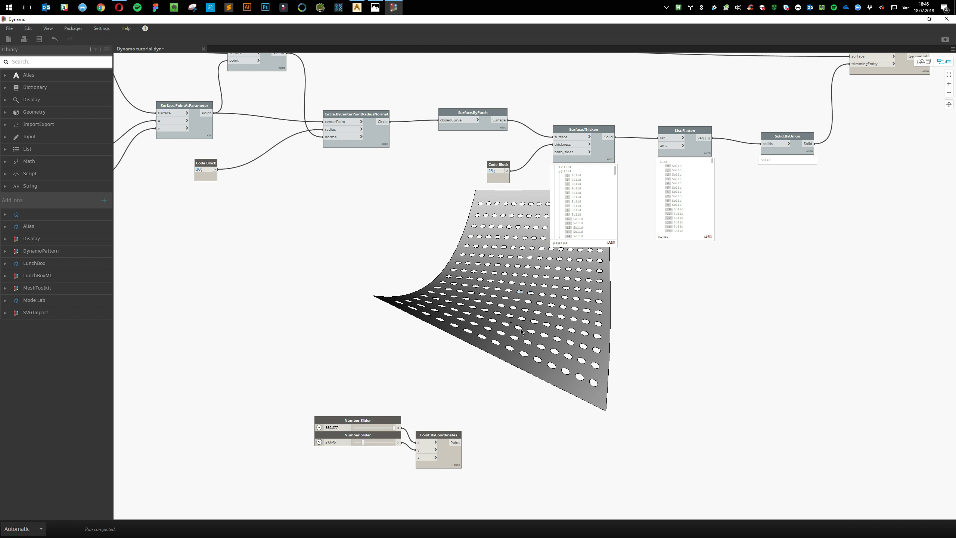
drag(444, 459, 450, 447)
Group the two number sliders and Point.ByCoordinates under the title "Attractor Point" and move the group closer to the nurbs curve group
drag(293, 374, 477, 459)
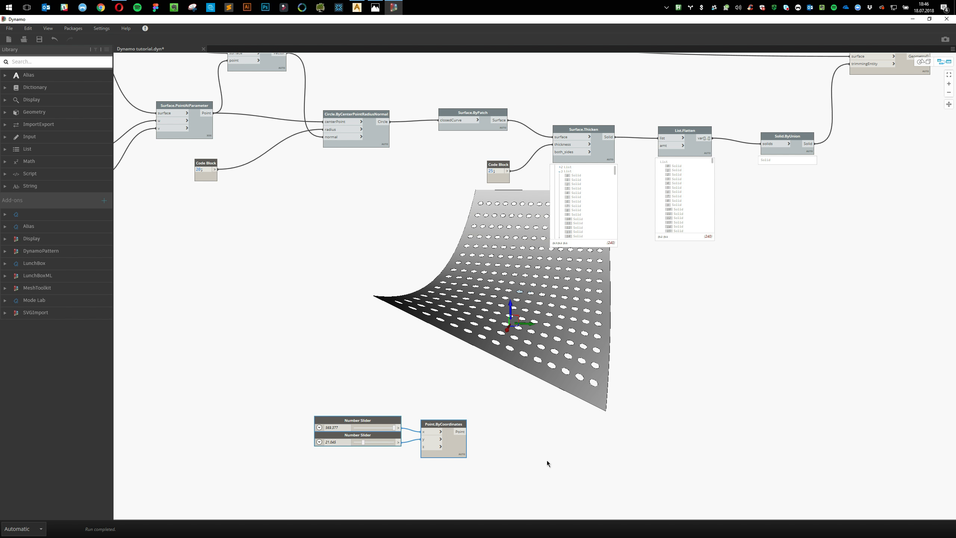
key(ctrl+g)
double_click(383, 392)
text(A)
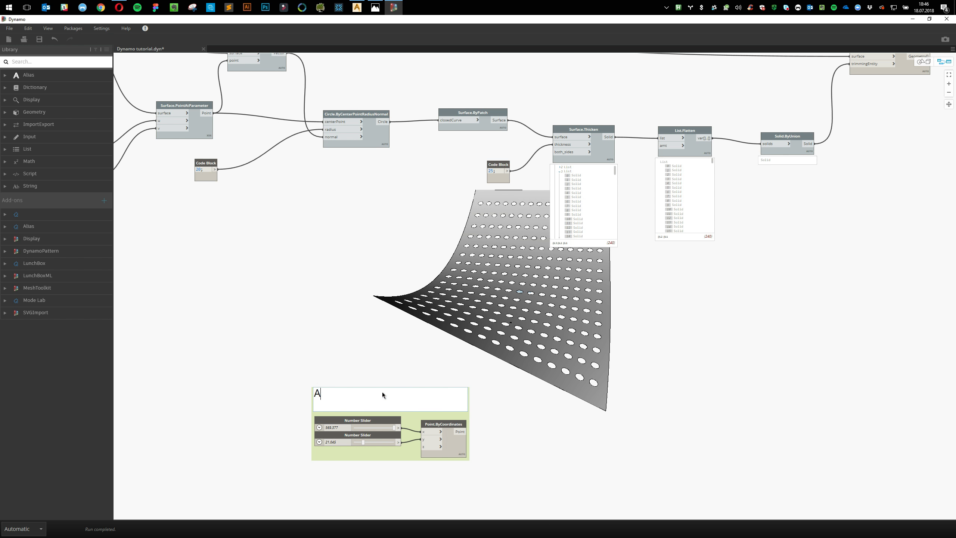
text(ttractor Point)
click(415, 364)
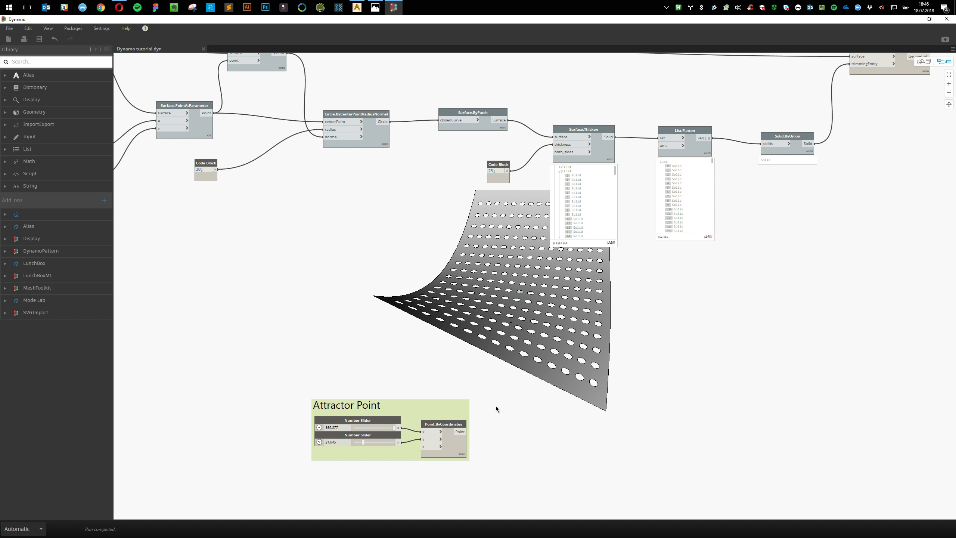
drag(458, 408, 327, 379)
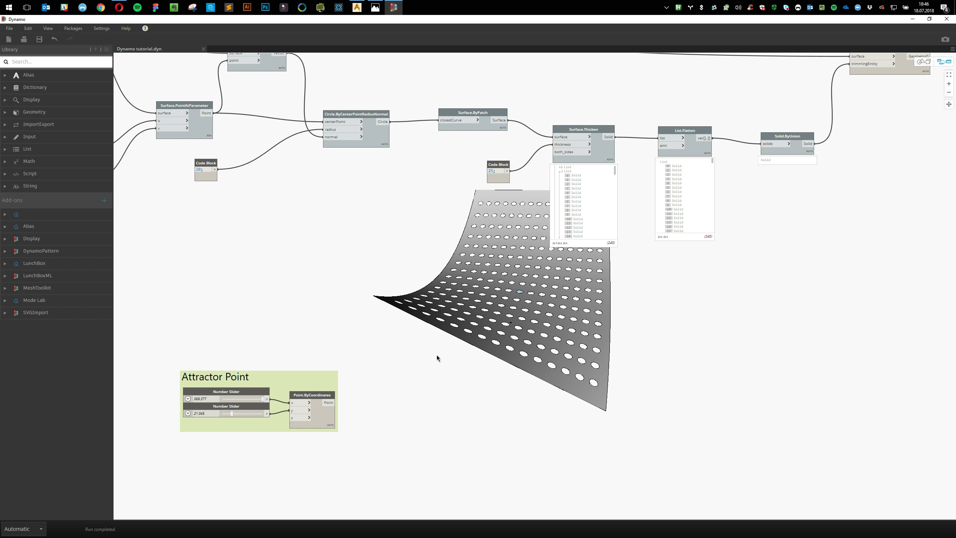
Add a Geometry.DistanceTo node and place it beside the Attractor Point group
middle_drag(436, 356, 449, 367)
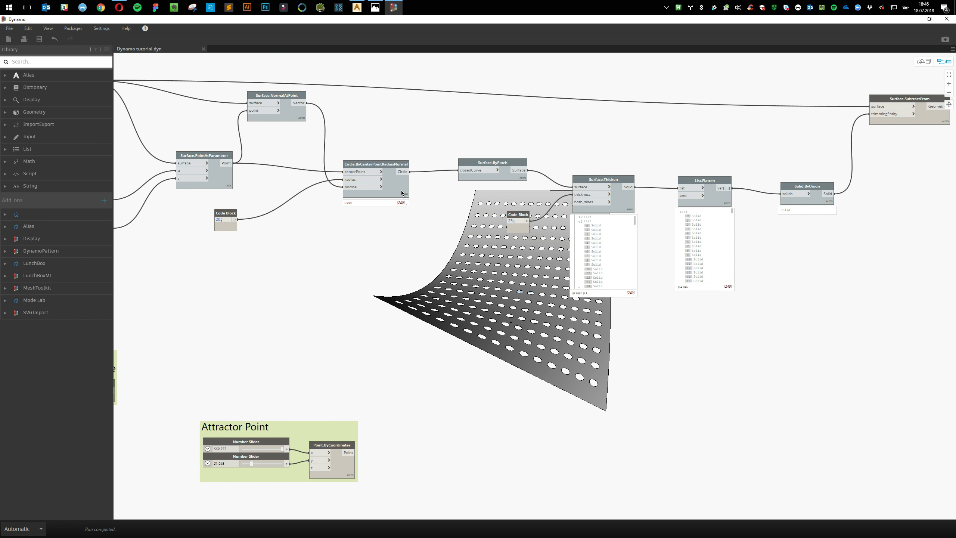
middle_drag(352, 250, 433, 265)
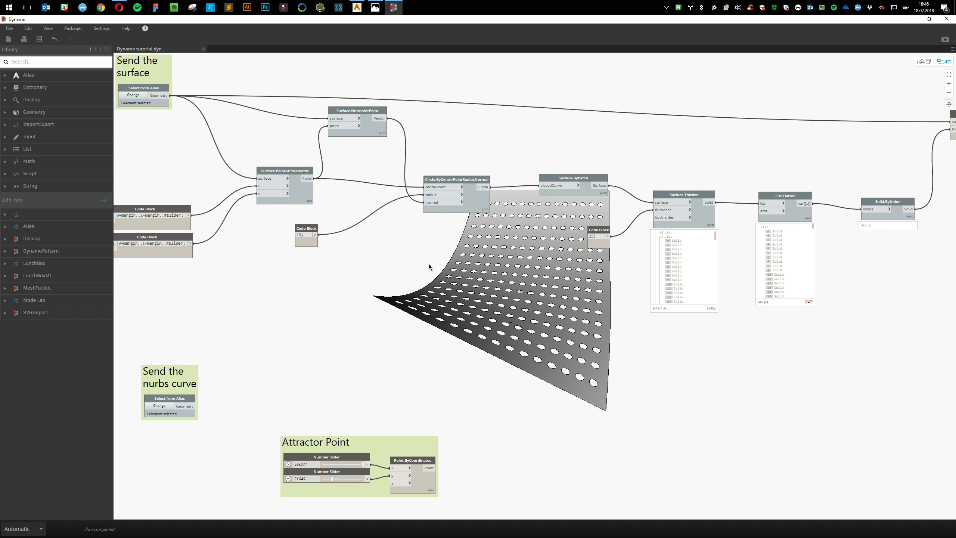
click(312, 197)
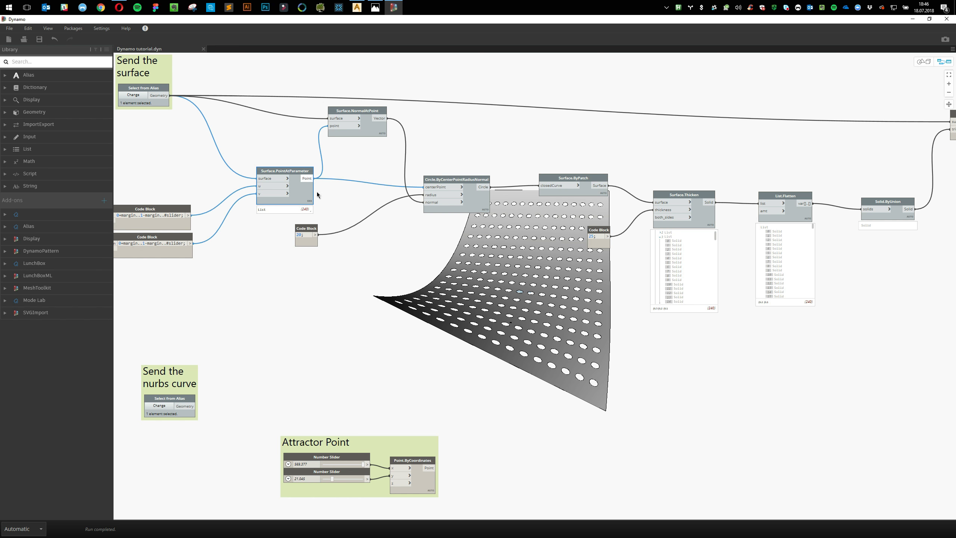
right_click(479, 347)
text(distance to)
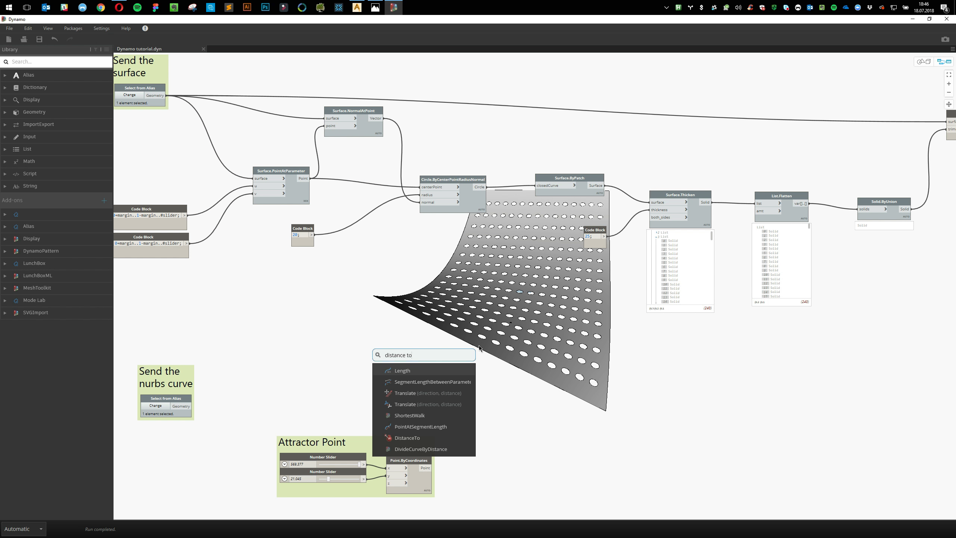
click(432, 439)
drag(441, 444, 558, 420)
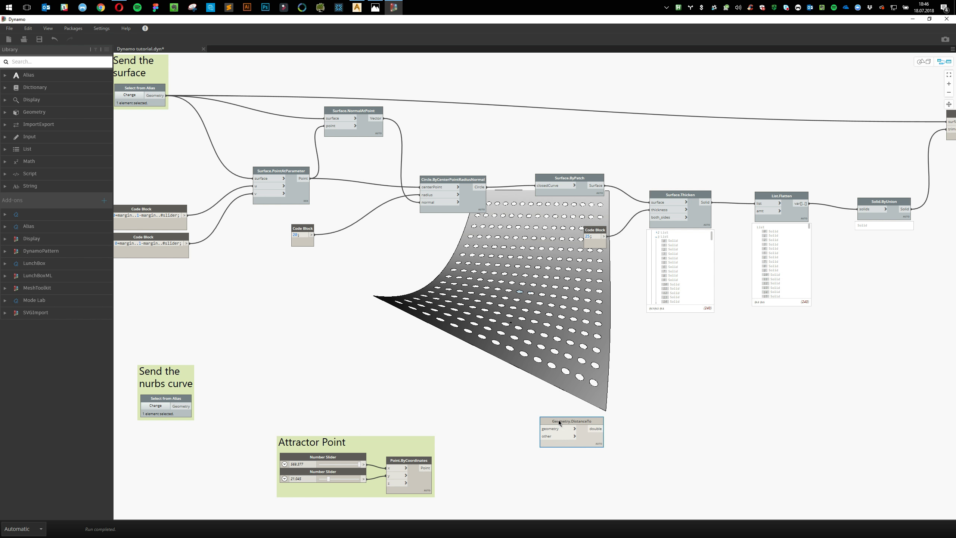
Connect Surface.PointAtParameter's Point to Geometry.DistanceTo's geometry input and the attractor Point to its other input, and inspect the distance list
click(475, 297)
click(311, 179)
click(540, 429)
click(424, 468)
click(542, 436)
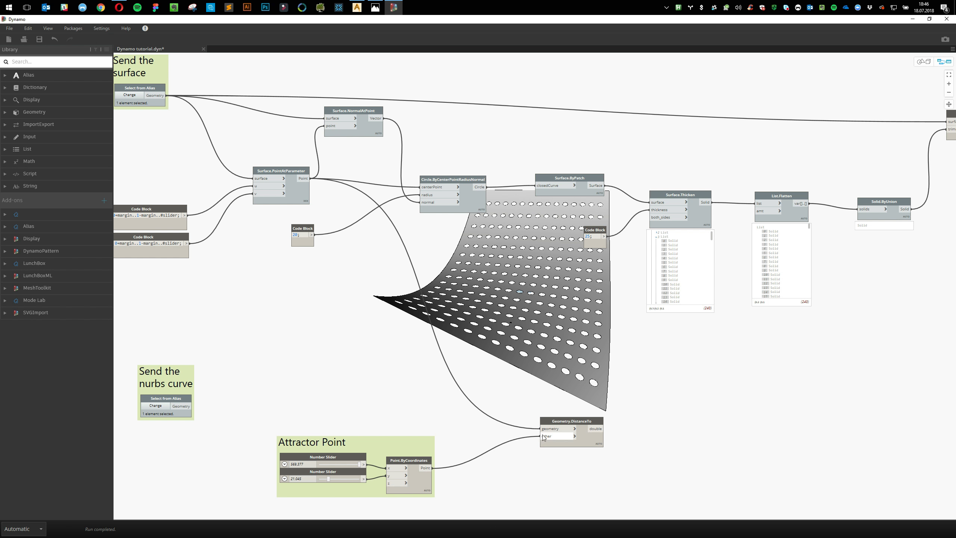
middle_drag(600, 470, 540, 403)
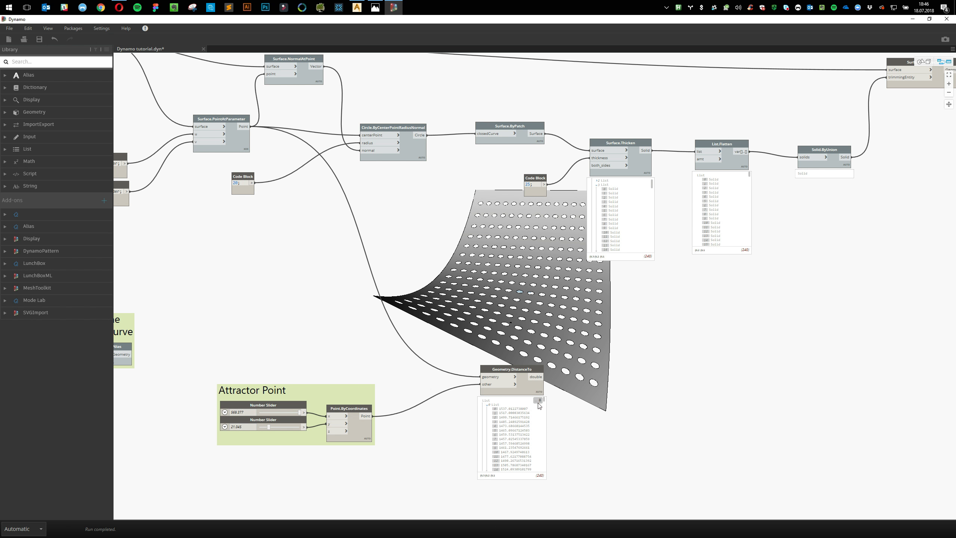
click(538, 390)
scroll(526, 438, down, 5)
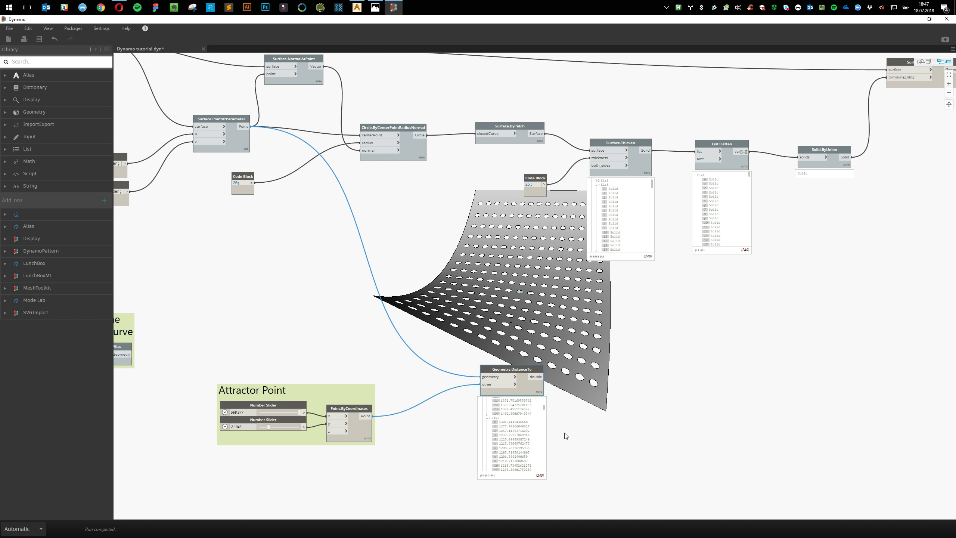
Connect Geometry.DistanceTo's double output to the radius input of Circle.ByCenterPointRadiusNormal, replacing the code block connection
click(610, 430)
middle_drag(644, 402, 570, 382)
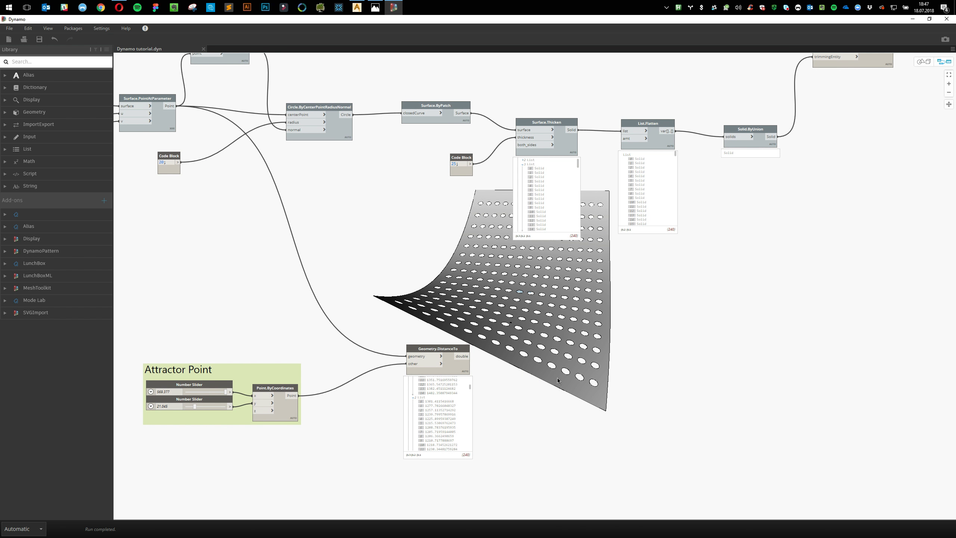
middle_drag(545, 317, 509, 335)
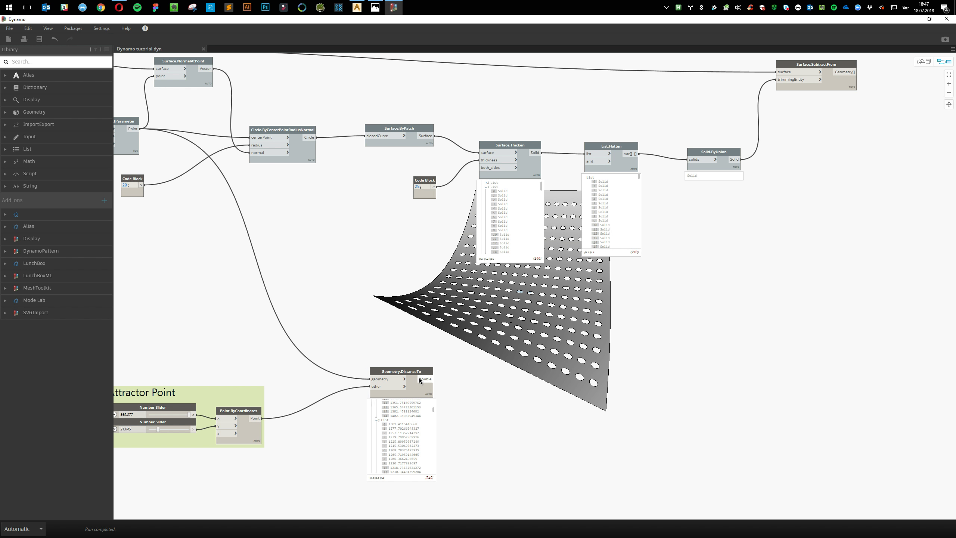
drag(420, 380, 750, 341)
middle_drag(749, 341, 703, 378)
drag(702, 378, 249, 250)
middle_drag(249, 250, 392, 266)
drag(392, 266, 361, 198)
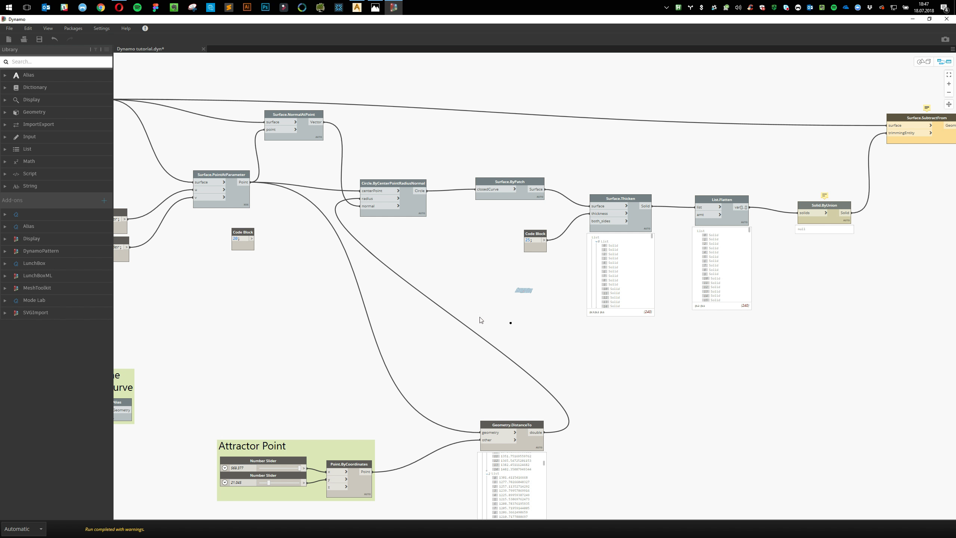
middle_drag(920, 190, 839, 184)
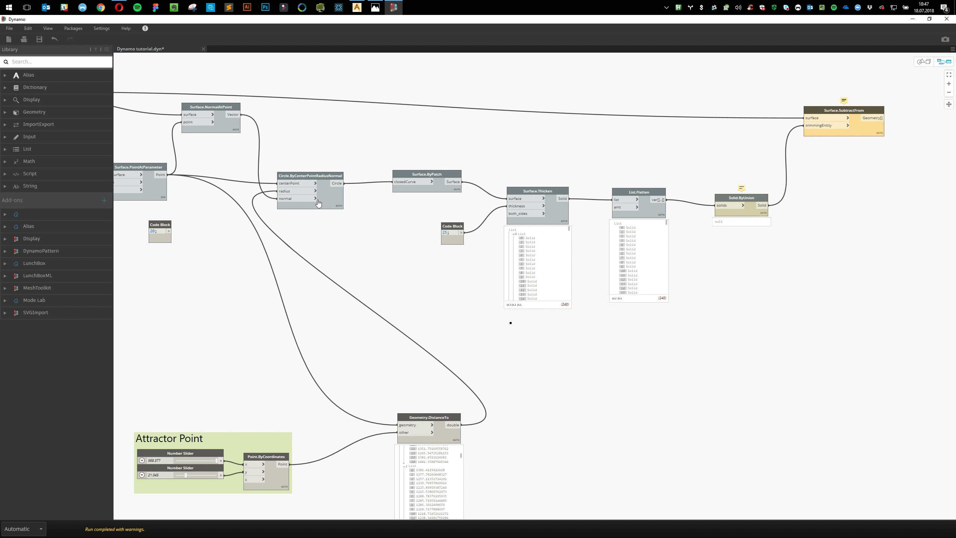
Turn on the preview of the Circle.ByCenterPointRadiusNormal node and examine the generated circles in the 3D view
right_click(333, 202)
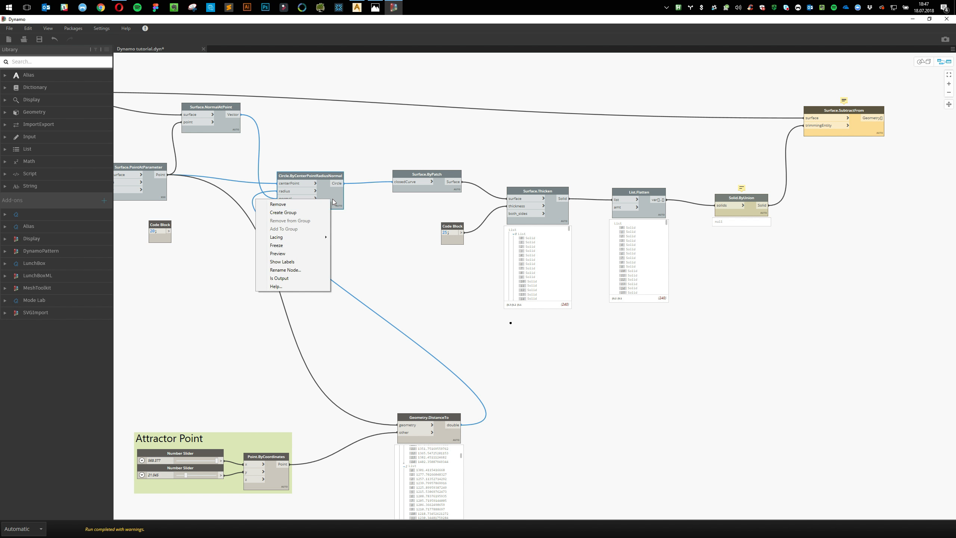
click(299, 252)
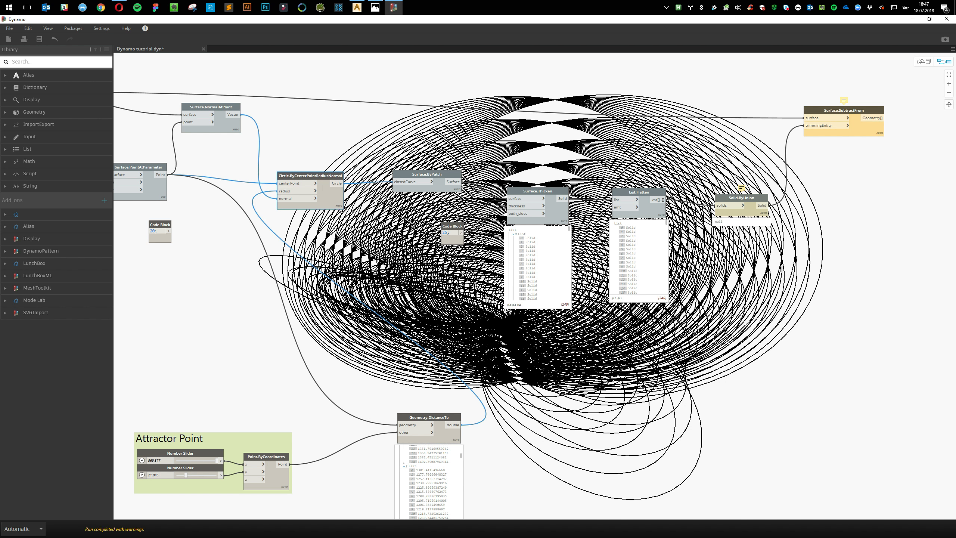
click(923, 61)
right_drag(721, 266, 707, 282)
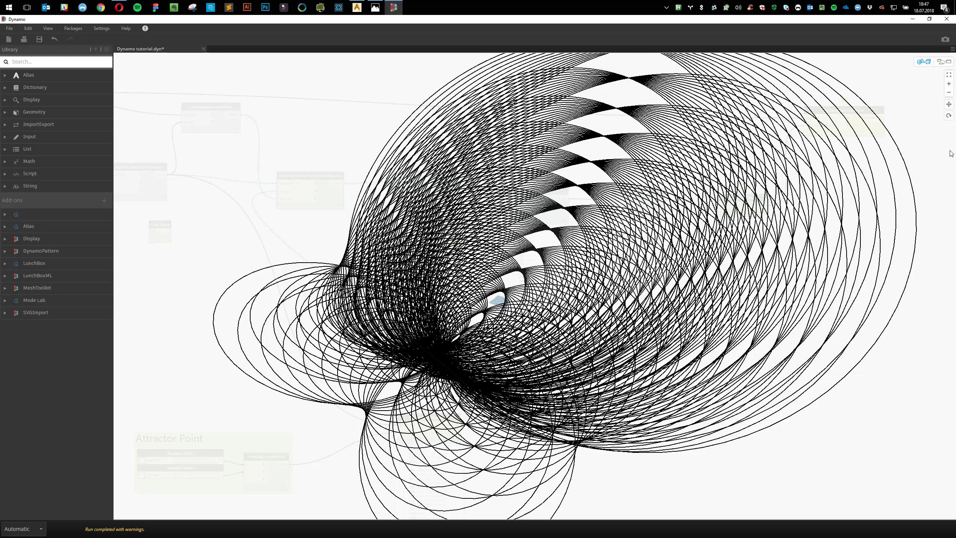
Reconnect the 20 code block to the radius input of Circle.ByCenterPointRadiusNormal and move Geometry.DistanceTo closer to the Attractor Point group
click(944, 62)
middle_drag(533, 411, 579, 269)
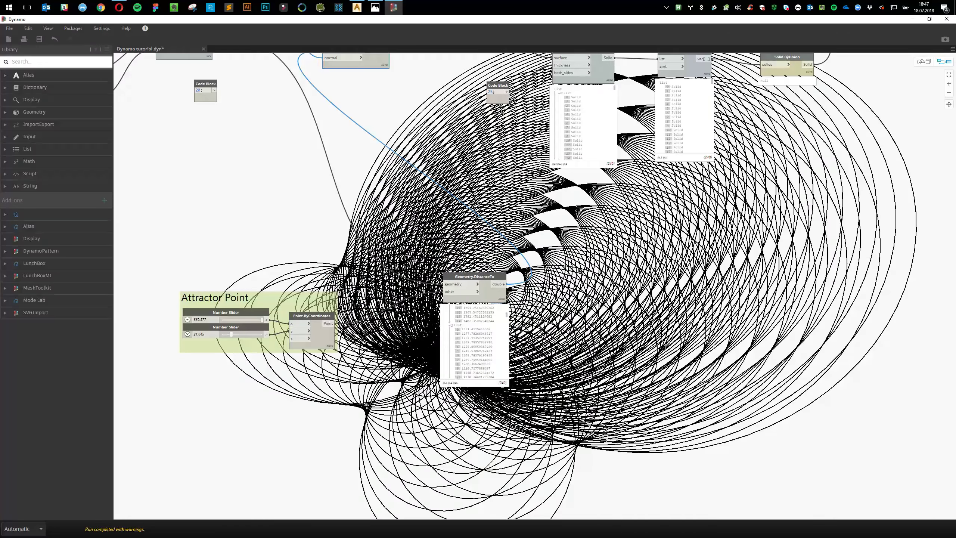
middle_drag(349, 101, 372, 145)
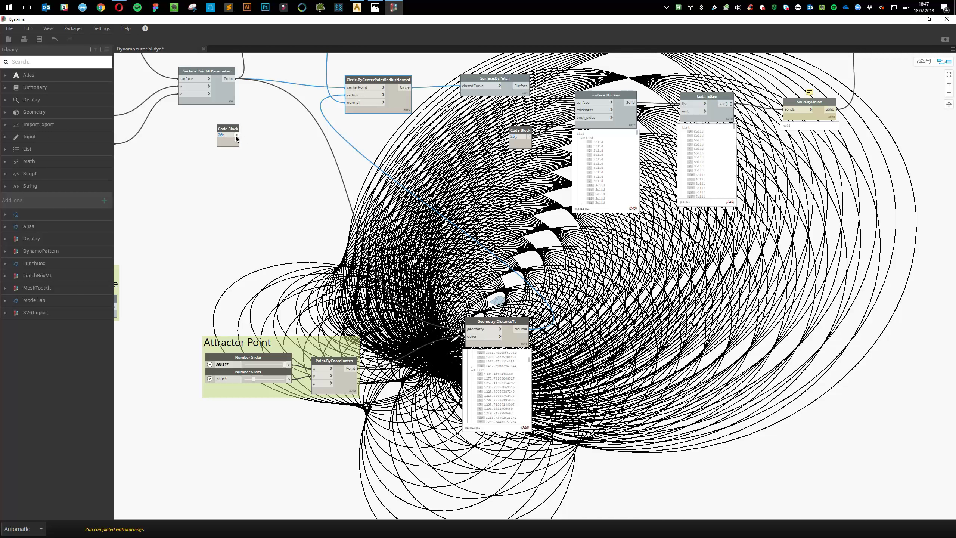
drag(237, 134, 347, 95)
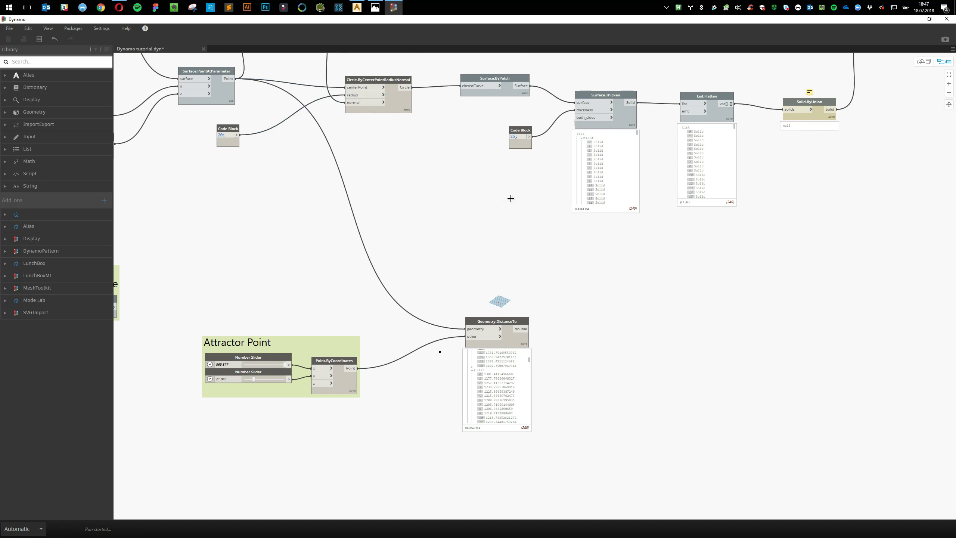
drag(514, 343, 472, 374)
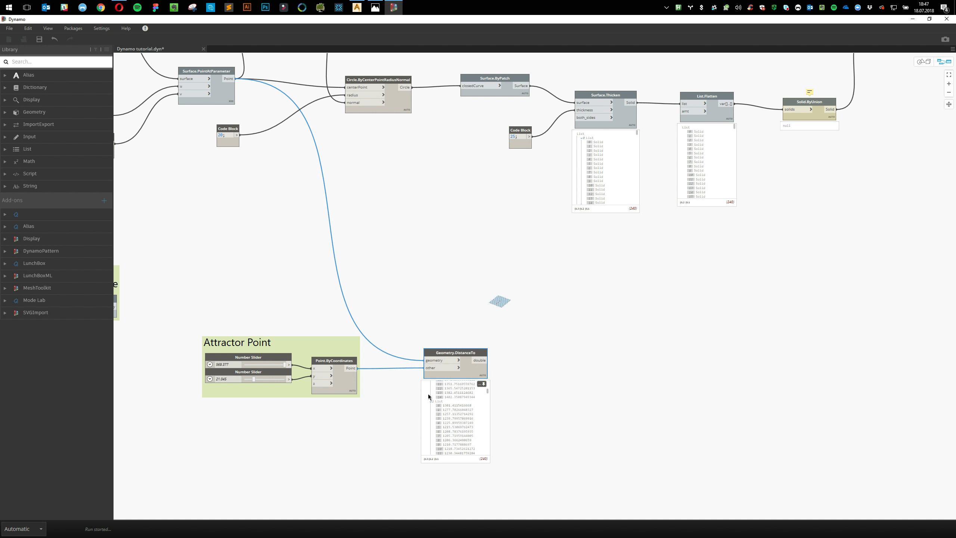
Add a Math.RemapRange node to the right of Geometry.DistanceTo and connect the double output to its numbers input
scroll(607, 397, down, 1)
middle_drag(607, 396, 517, 259)
scroll(580, 347, up, 2)
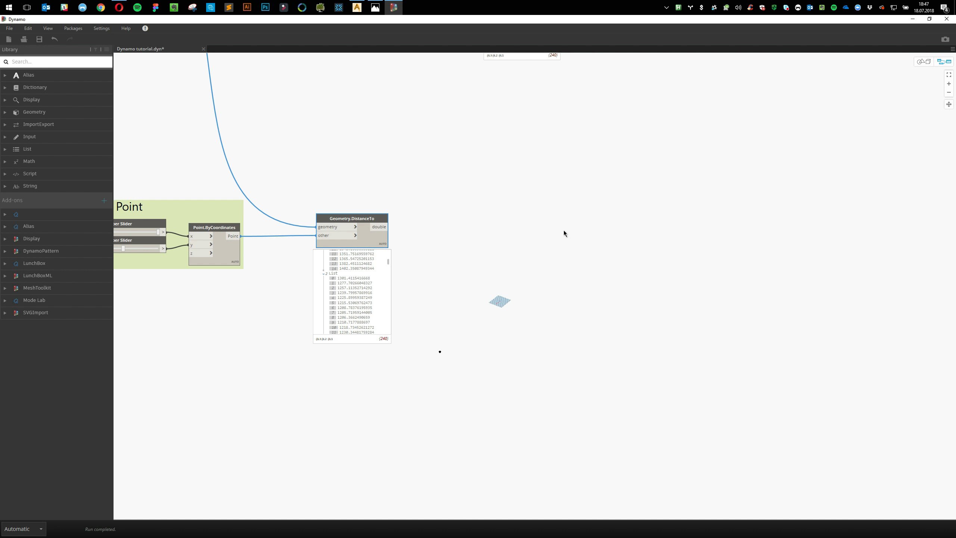
middle_drag(585, 279, 557, 263)
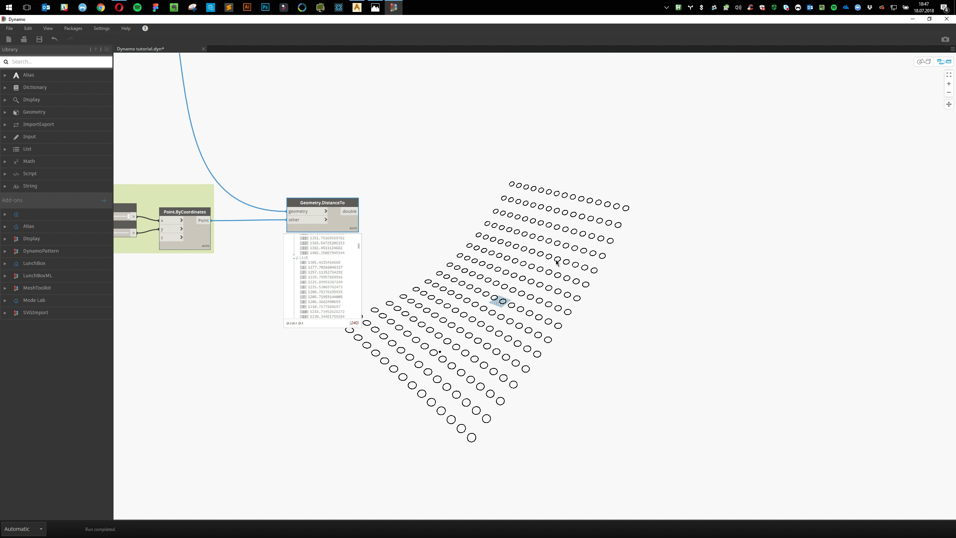
right_click(557, 263)
text(remap)
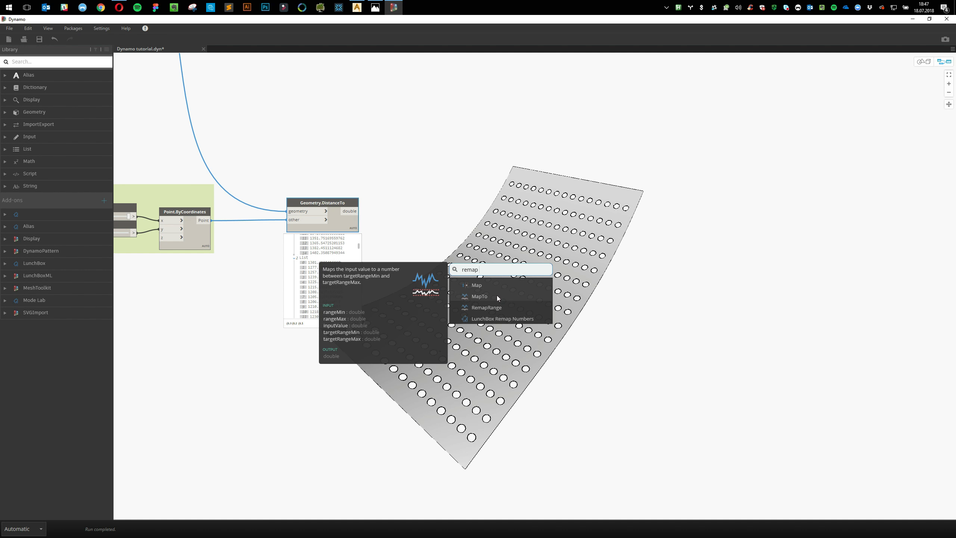
mouse_move(493, 307)
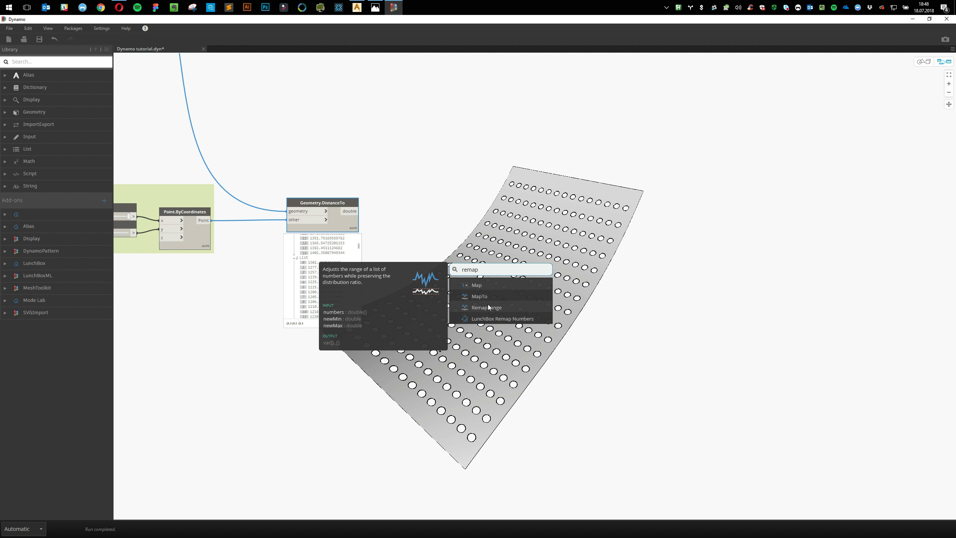
click(488, 307)
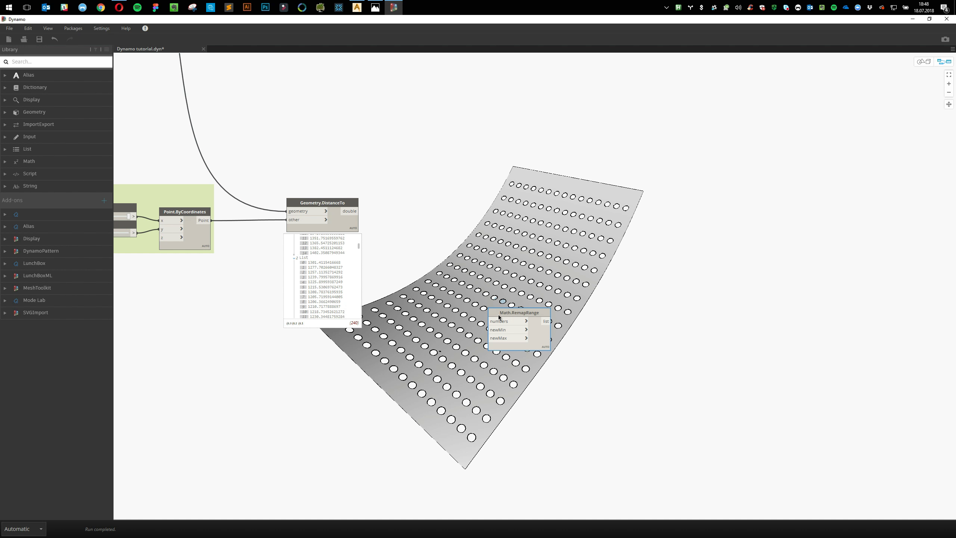
drag(496, 311, 499, 209)
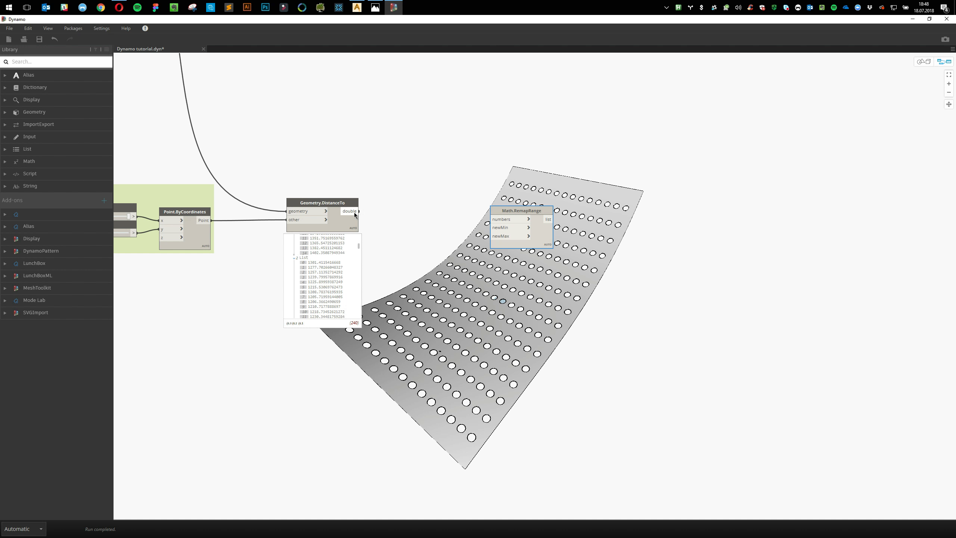
drag(355, 212, 591, 203)
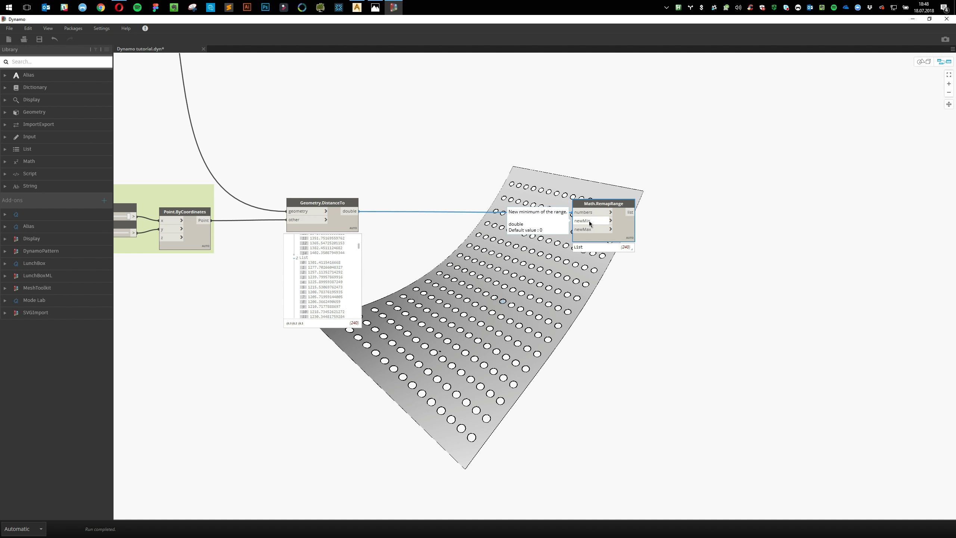
Create two code blocks with the values 2 and 30 and stack them between Geometry.DistanceTo and Math.RemapRange
double_click(492, 259)
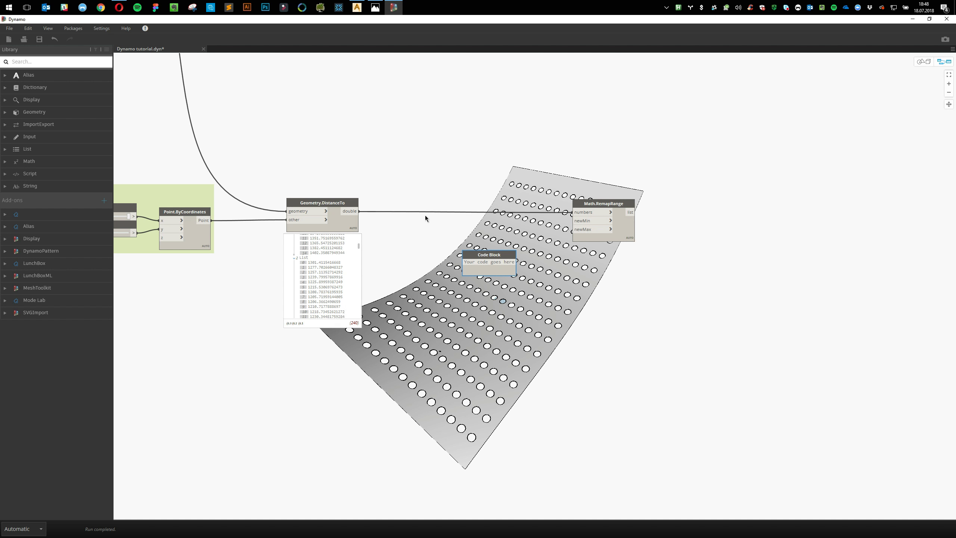
middle_drag(425, 215, 426, 249)
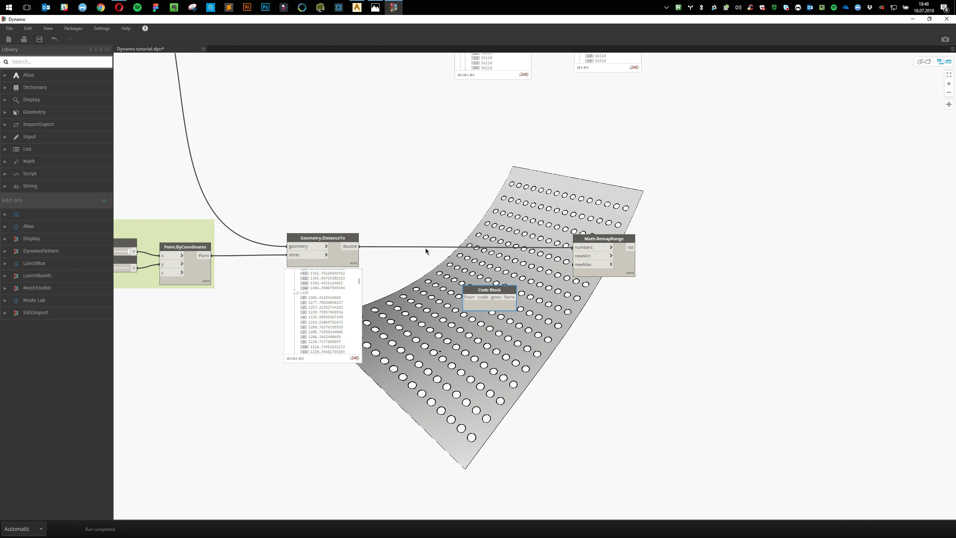
text(2;)
click(426, 248)
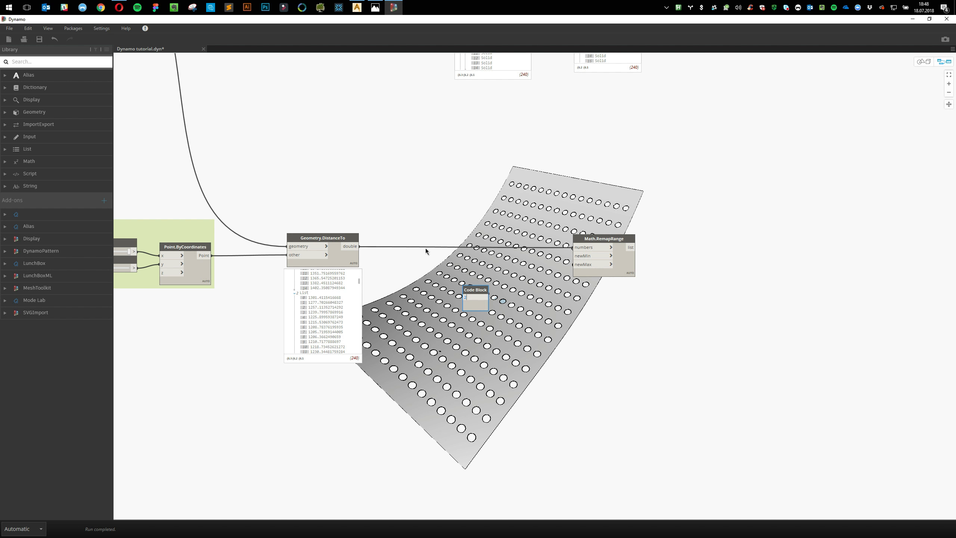
double_click(469, 359)
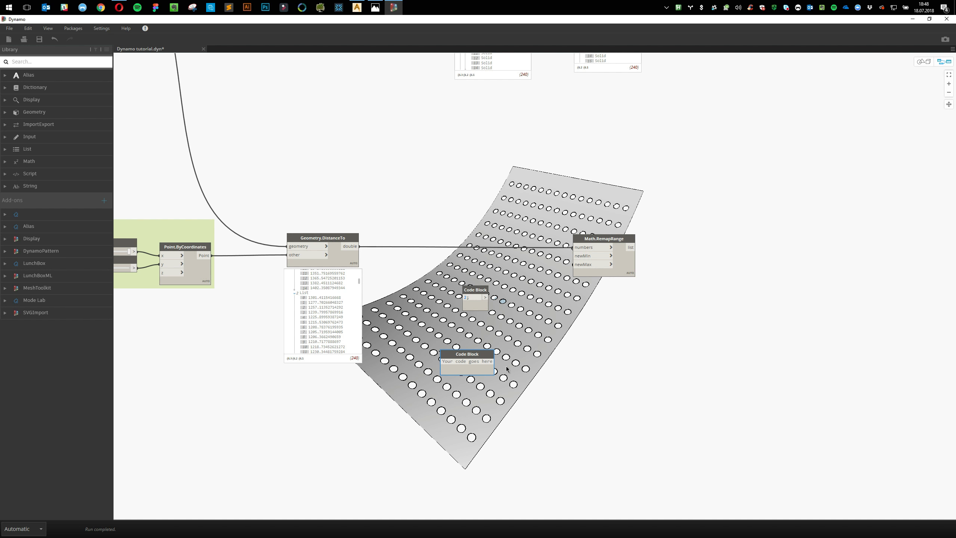
text(30)
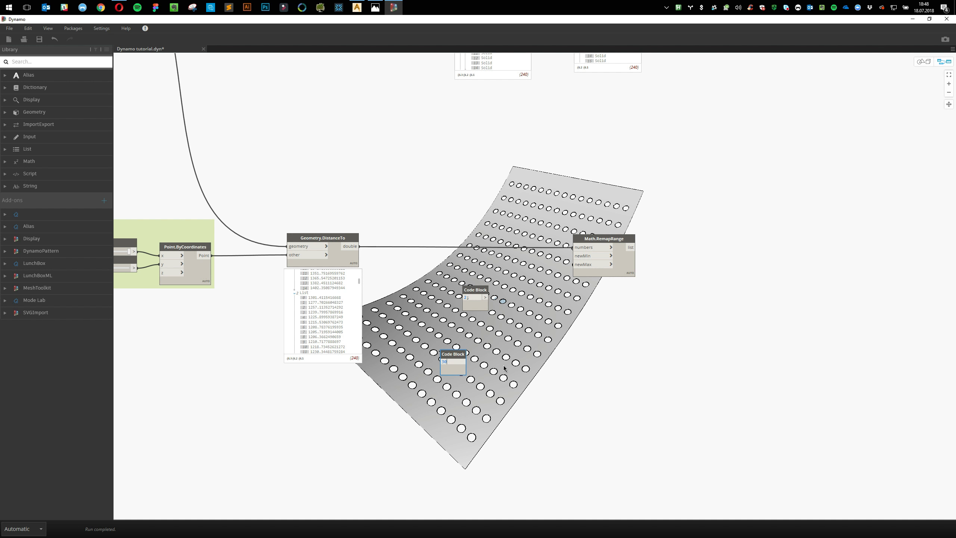
click(491, 351)
drag(459, 357, 483, 326)
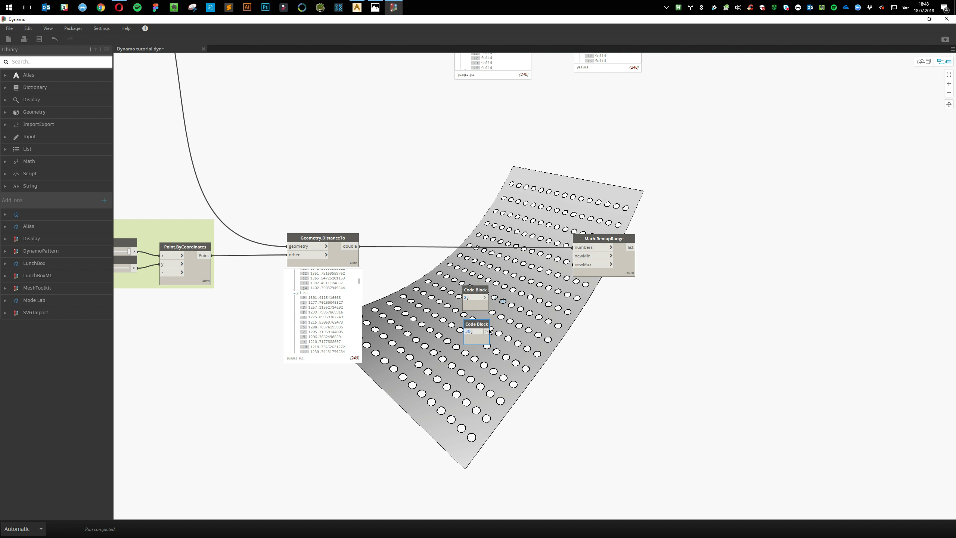
Connect the 2 code block to Math.RemapRange's newMin input and the 30 code block to its newMax input
scroll(484, 326, up, 3)
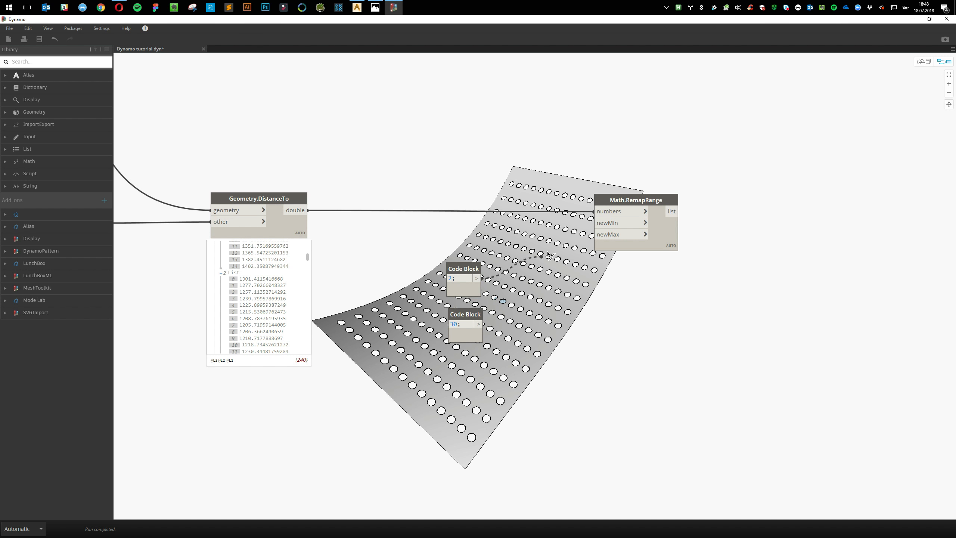
drag(476, 278, 594, 223)
drag(478, 323, 594, 234)
Switch to the reference image in Photos, examine how the halftone dot sizes vary around the curve, and return to Dynamo
key(alt+Tab)
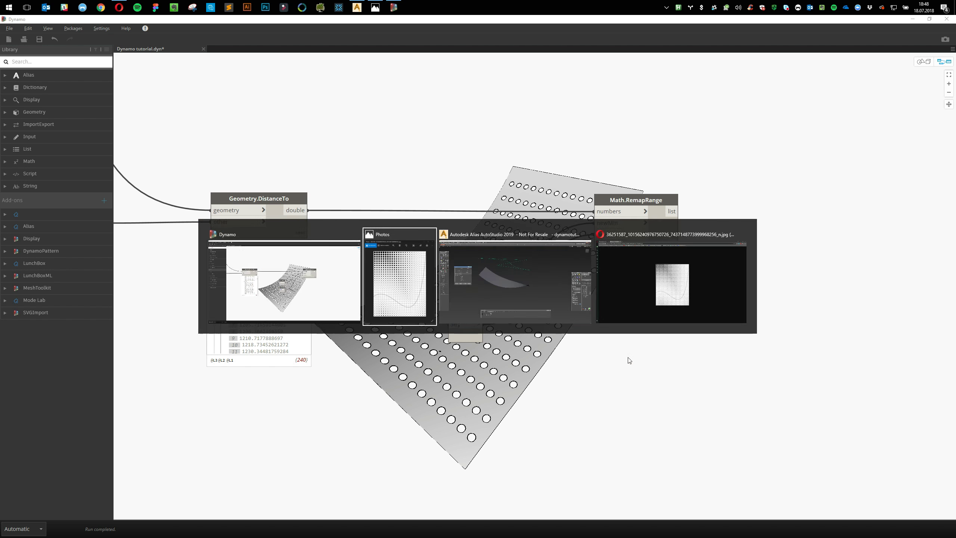
click(419, 276)
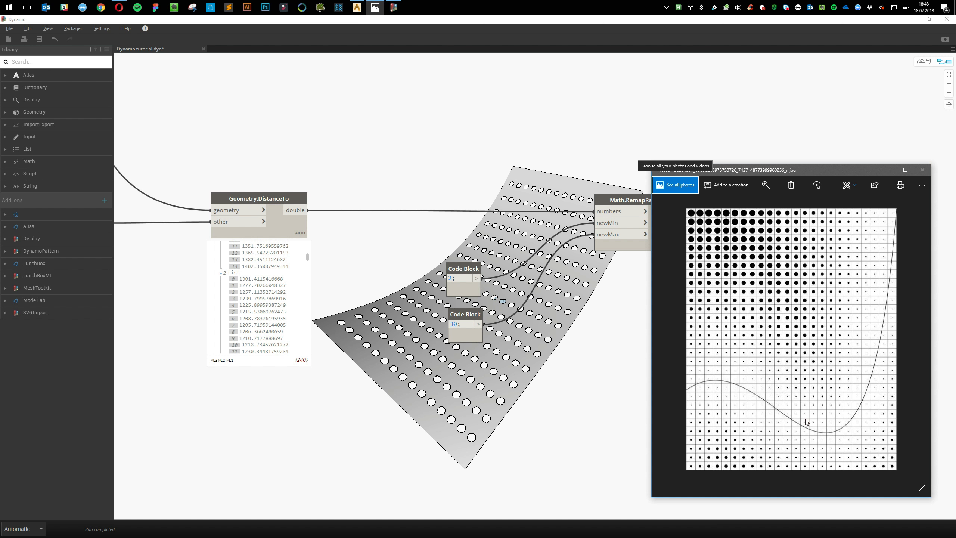
click(593, 335)
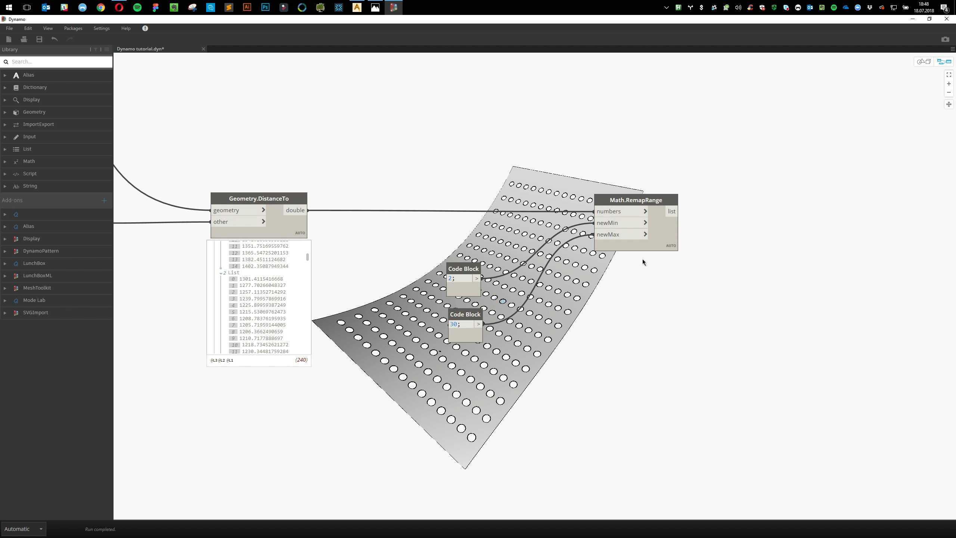
Shift the 30 code block slightly and pin the output list of Math.RemapRange to examine the remapped values
mouse_move(480, 318)
mouse_down()
mouse_move(486, 253)
mouse_move(484, 320)
mouse_up()
click(529, 323)
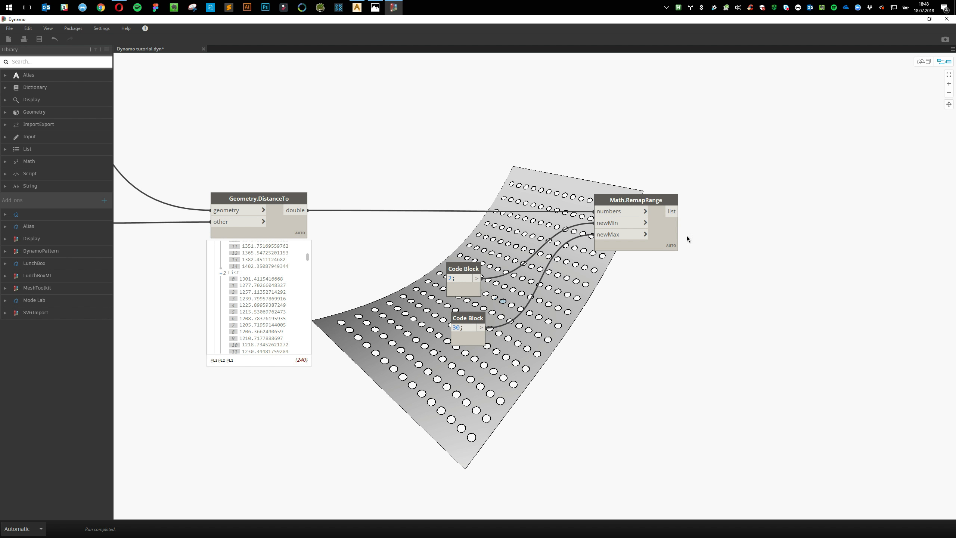
click(636, 312)
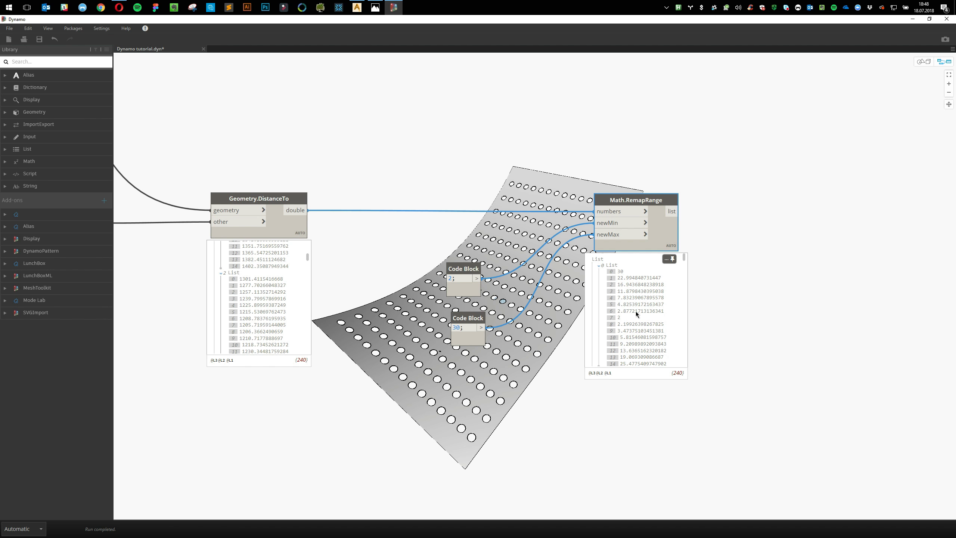
scroll(744, 274, down, 4)
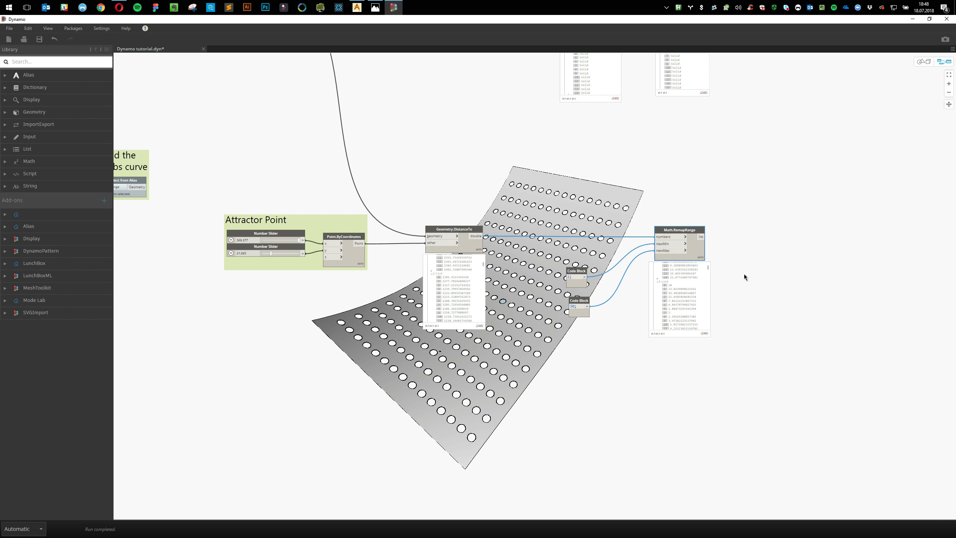
Select Math.RemapRange with its two code blocks and move them together down and closer to Geometry.DistanceTo
middle_drag(226, 212, 326, 240)
drag(682, 218, 872, 418)
click(879, 313)
drag(866, 239, 609, 471)
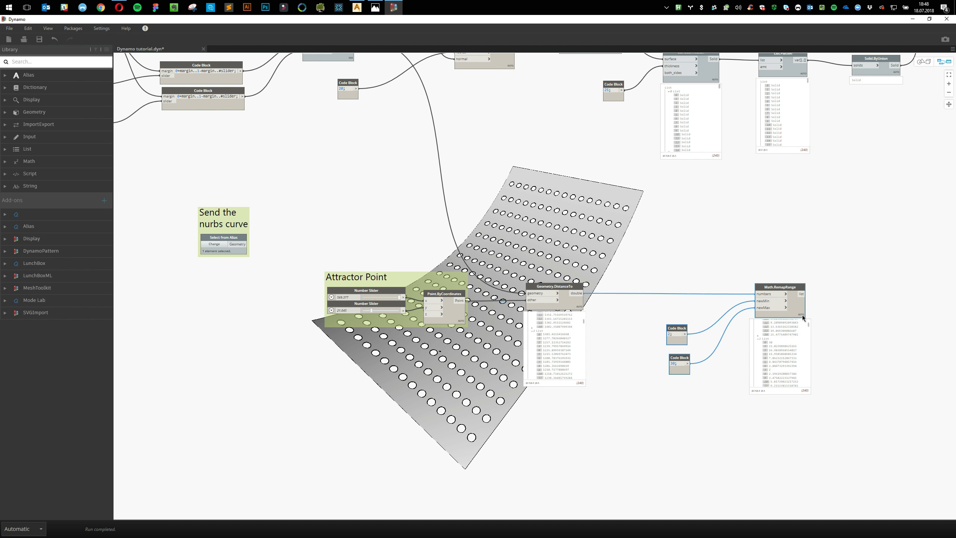
drag(803, 315, 738, 355)
Move Circle.ByCenterPointRadiusNormal lower in the graph and connect Math.RemapRange's list output to its radius input, replacing the 20 code block
middle_drag(692, 284, 701, 351)
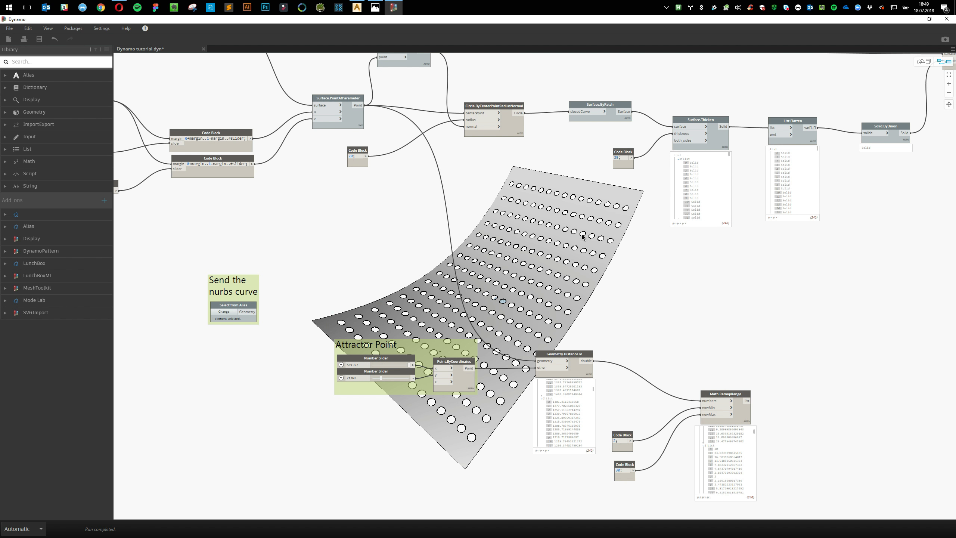
drag(508, 122, 544, 203)
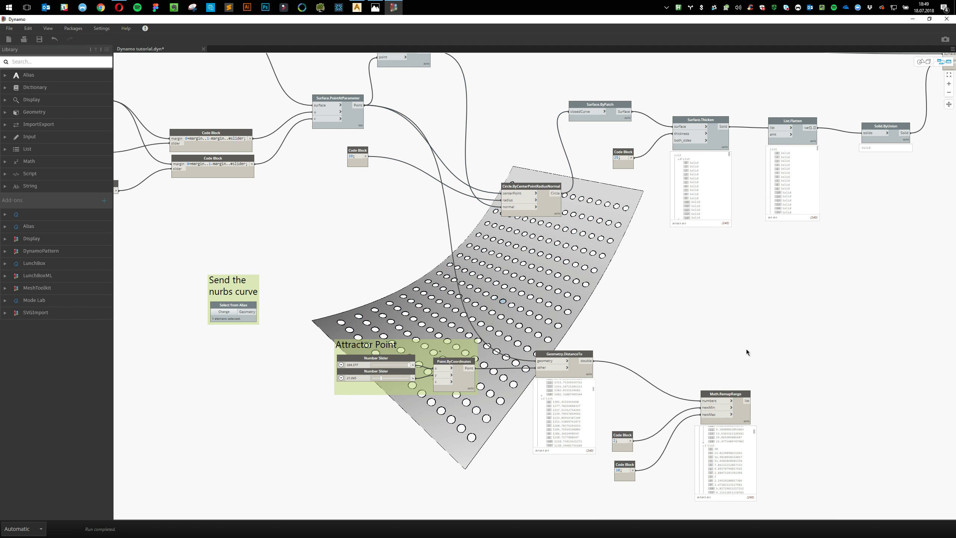
click(746, 401)
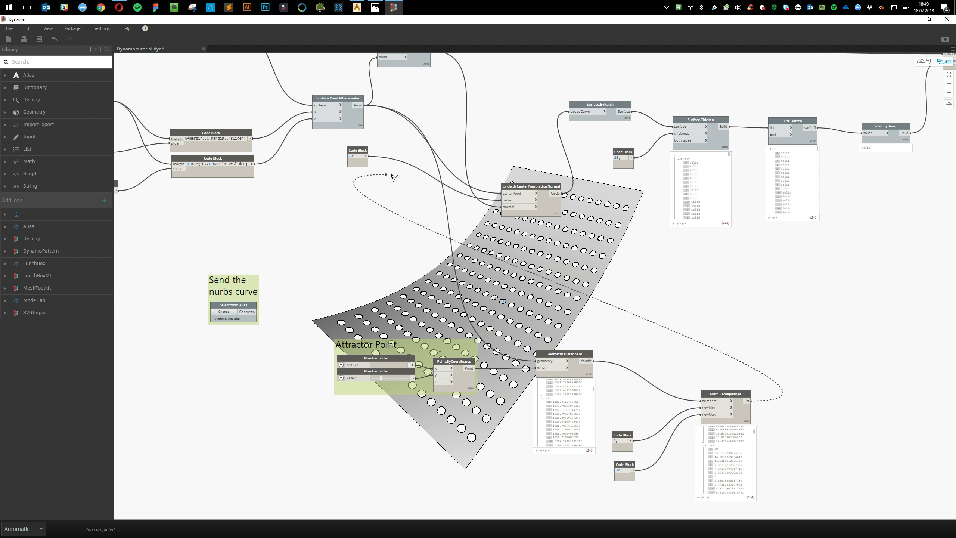
click(502, 200)
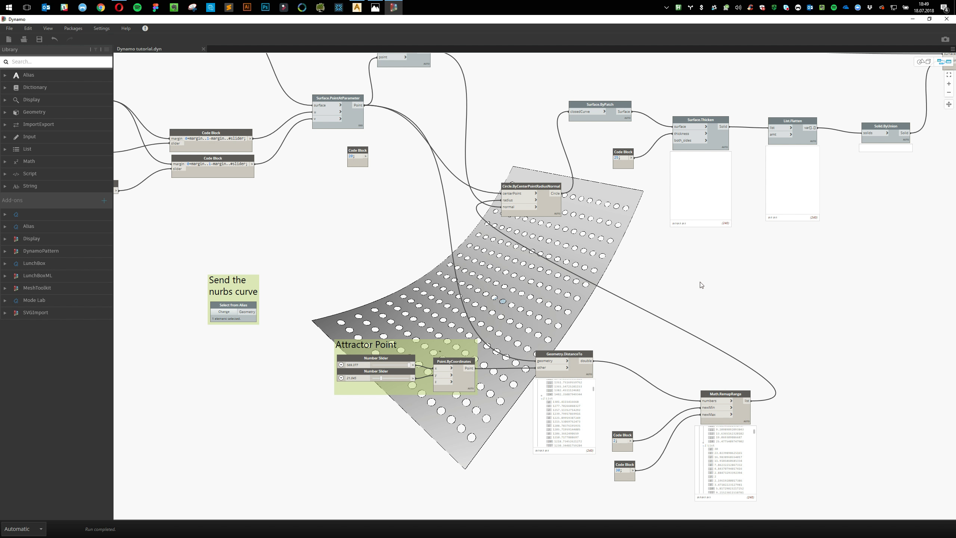
Orbit the perforated surface in the 3D view to examine how the hole sizes vary around the attractor point
middle_drag(754, 263, 592, 318)
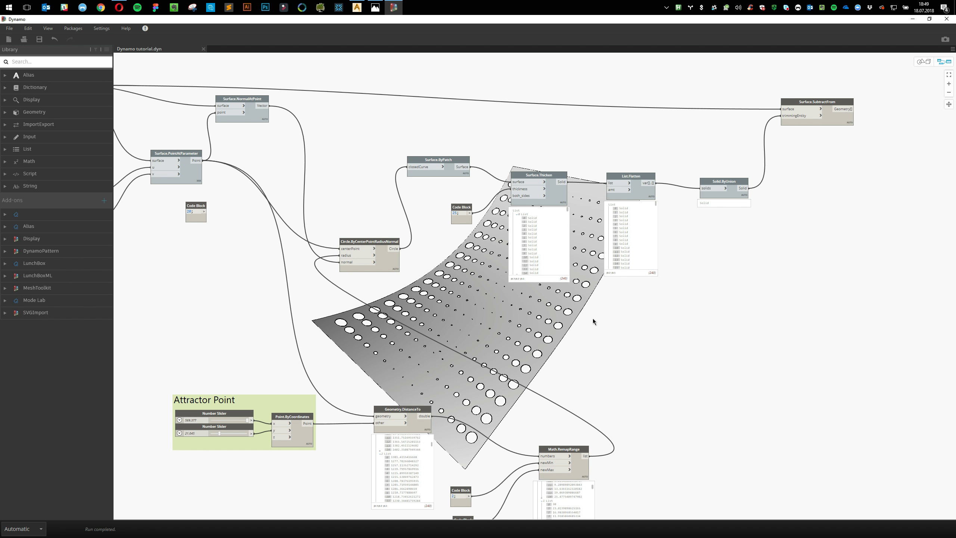
click(925, 62)
right_drag(601, 207, 625, 205)
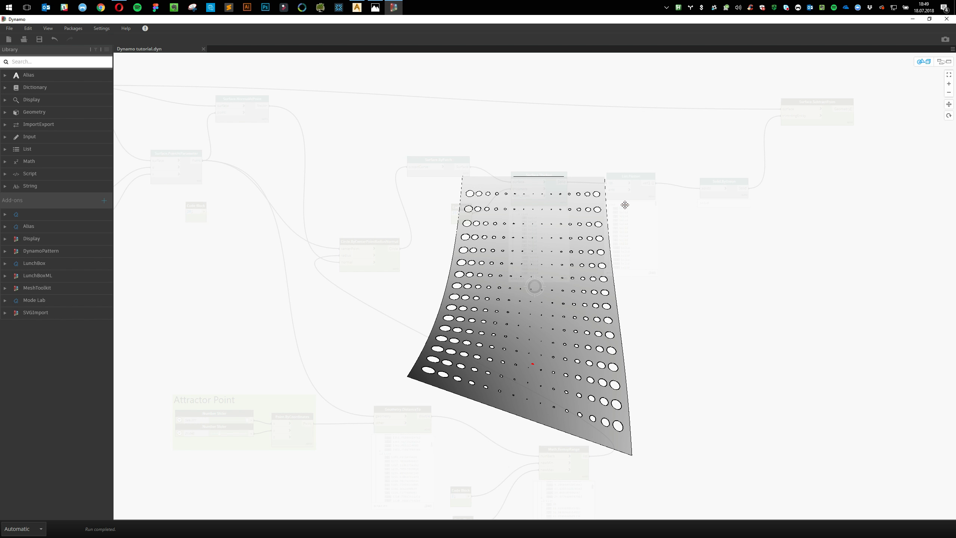
mouse_move(625, 204)
right_down()
mouse_move(643, 216)
mouse_move(631, 224)
right_up()
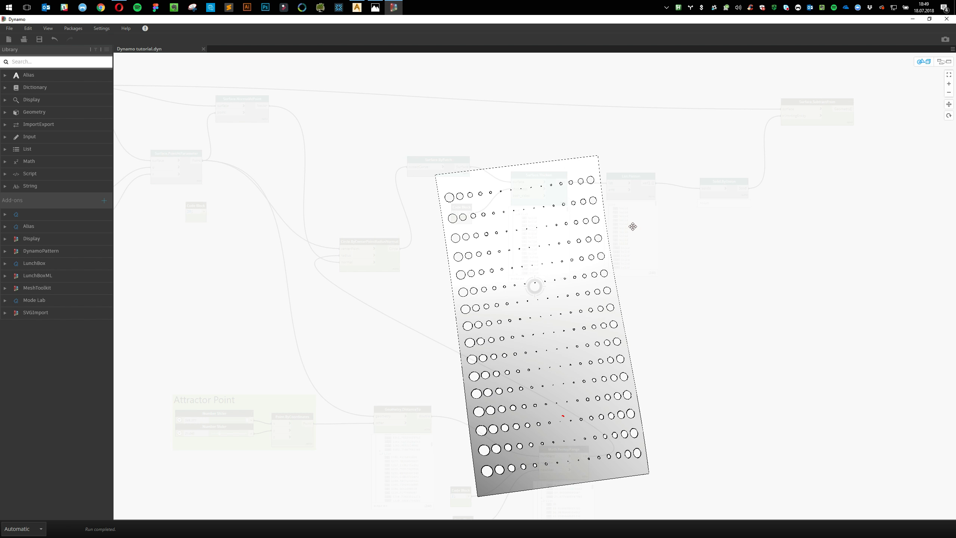
Return to graph editing and move the "Send the nurbs curve" group below the Attractor Point group
click(945, 62)
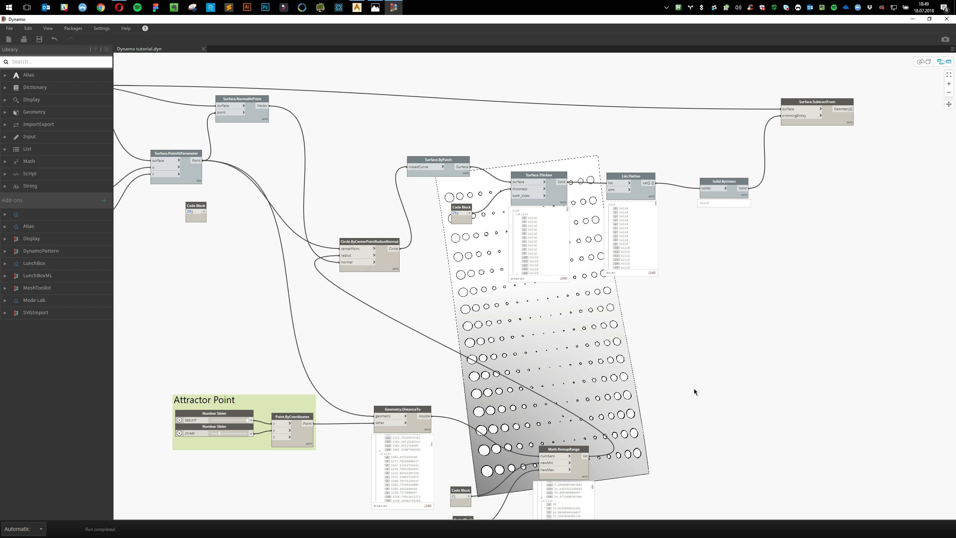
scroll(695, 389, down, 3)
middle_drag(694, 389, 693, 303)
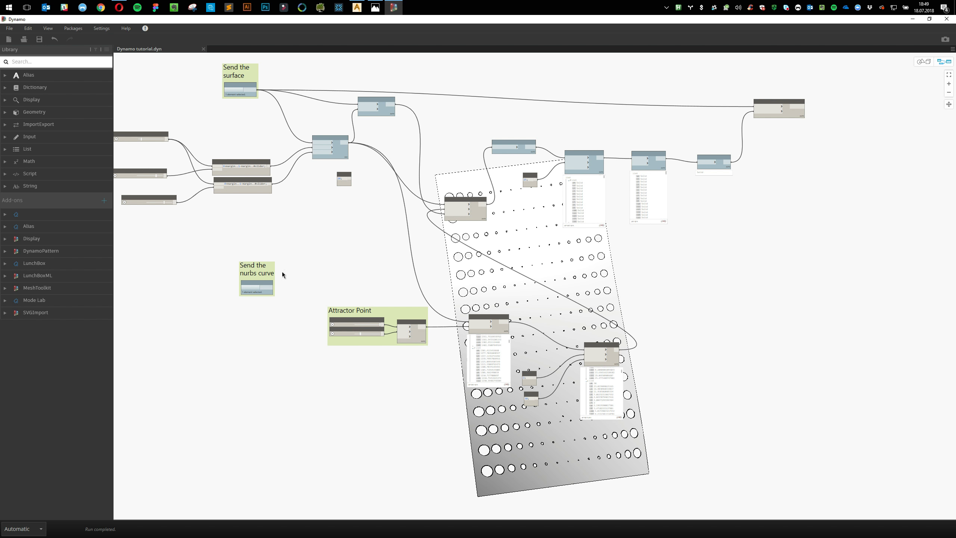
drag(263, 271, 404, 448)
scroll(420, 494, up, 3)
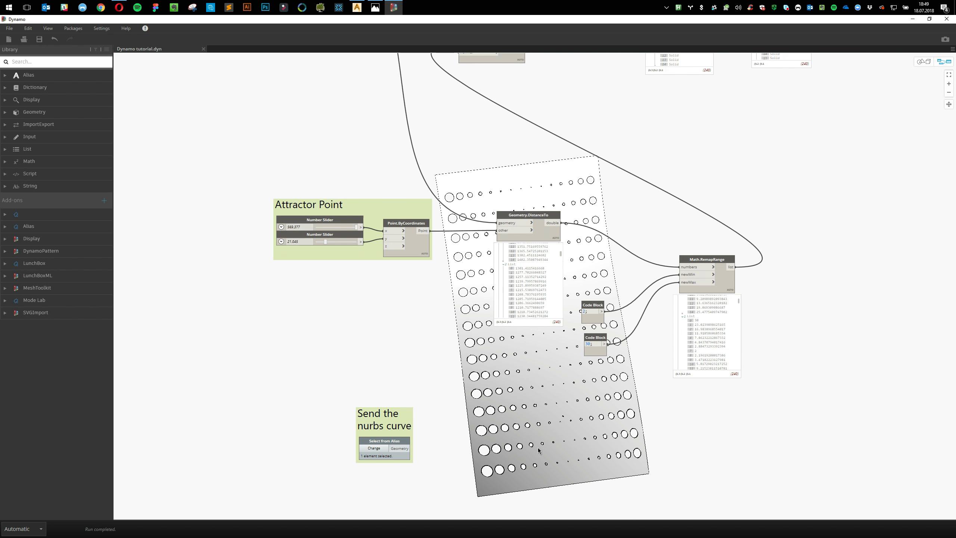
scroll(496, 477, down, 5)
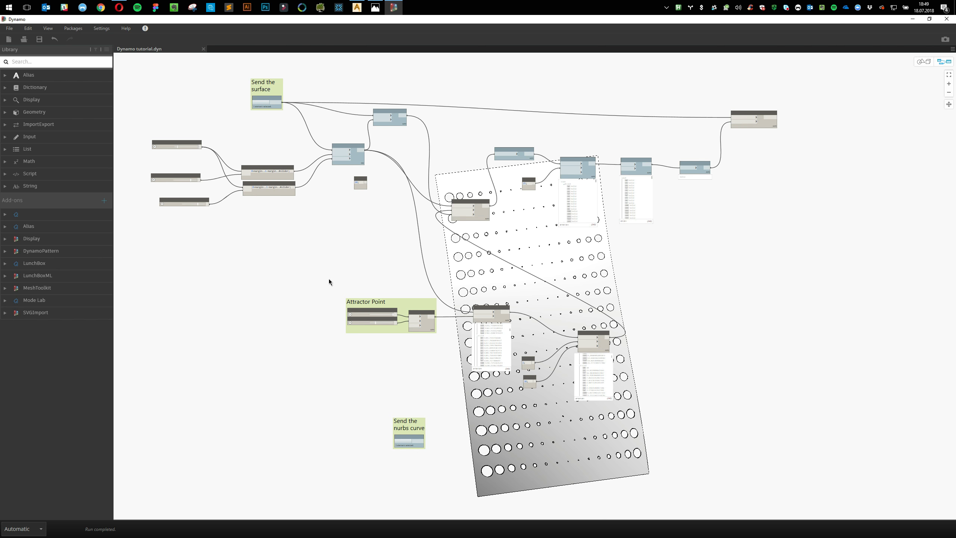
scroll(375, 277, up, 2)
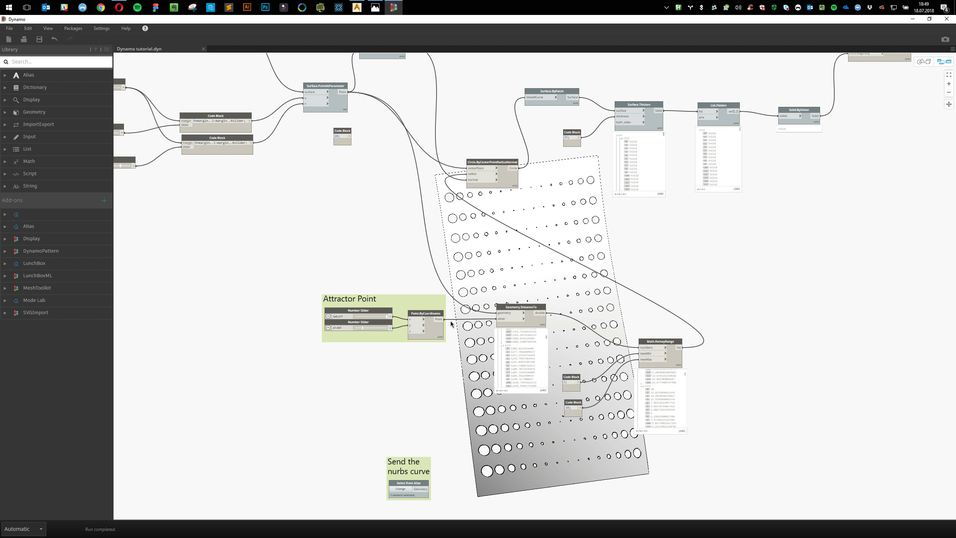
Disconnect the attractor point from Geometry.DistanceTo and rearrange the groups so the nurbs curve group sits above the Attractor Point group
drag(495, 319, 215, 318)
middle_drag(330, 308, 589, 262)
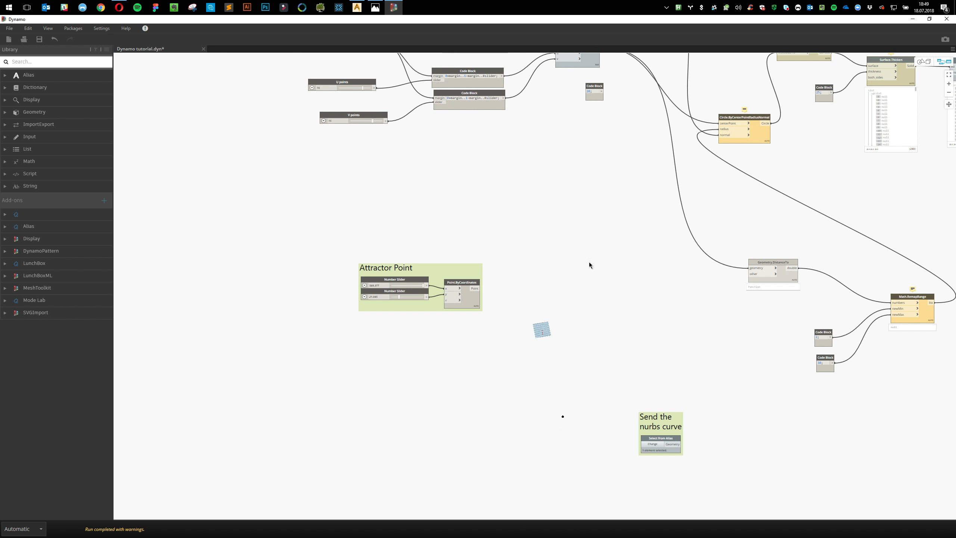
drag(473, 267, 298, 332)
click(342, 316)
drag(665, 419, 416, 200)
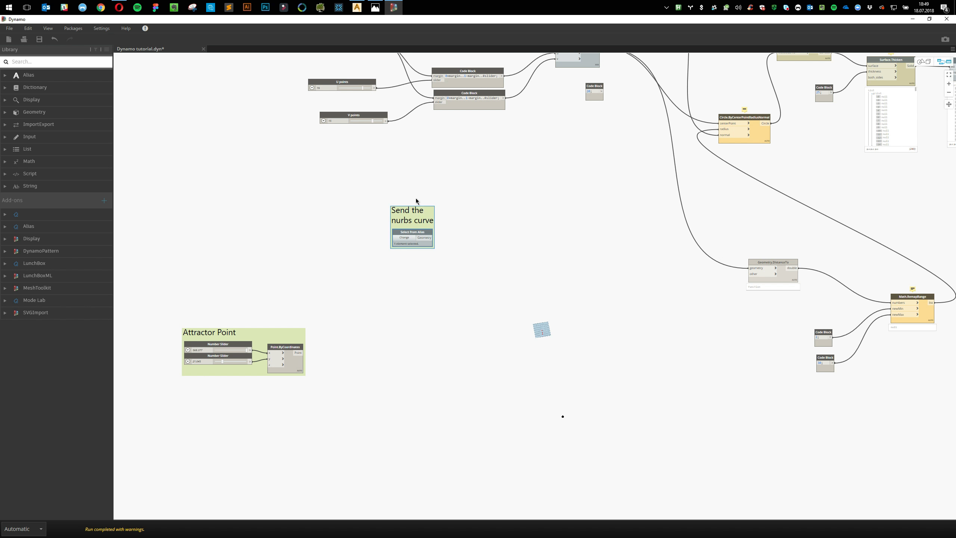
Turn on the geometry preview of both Select from Alias nodes, for the nurbs curve and for the surface
right_click(426, 223)
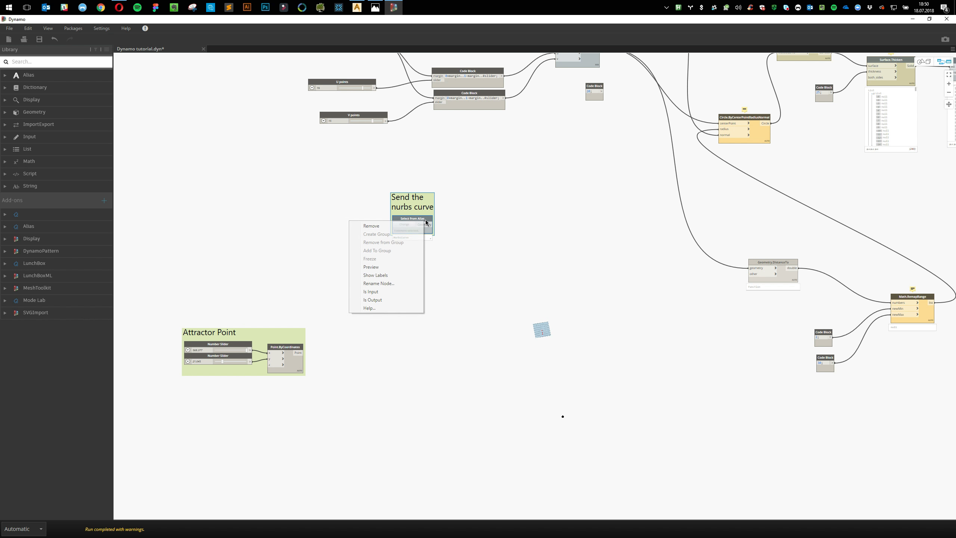
click(377, 267)
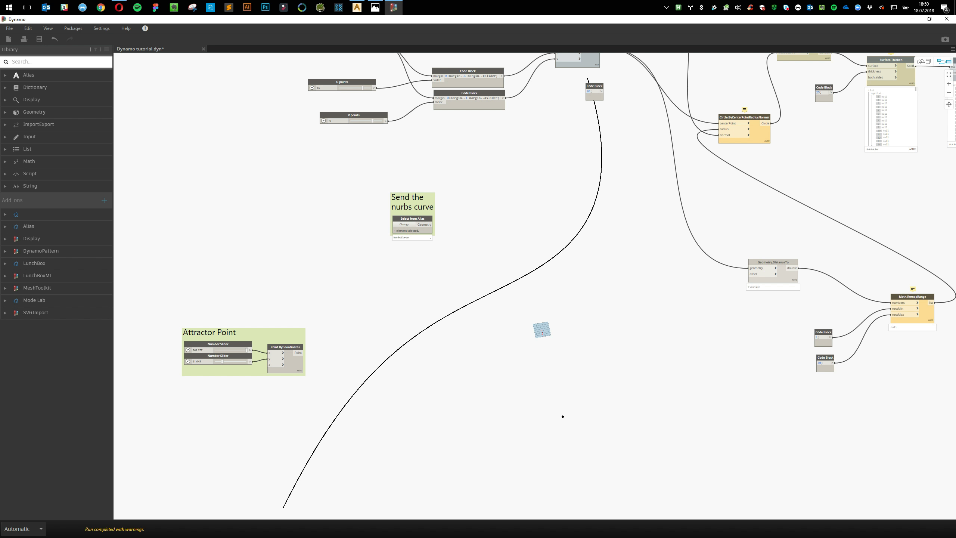
middle_drag(520, 122, 525, 280)
scroll(526, 280, down, 2)
scroll(488, 177, up, 3)
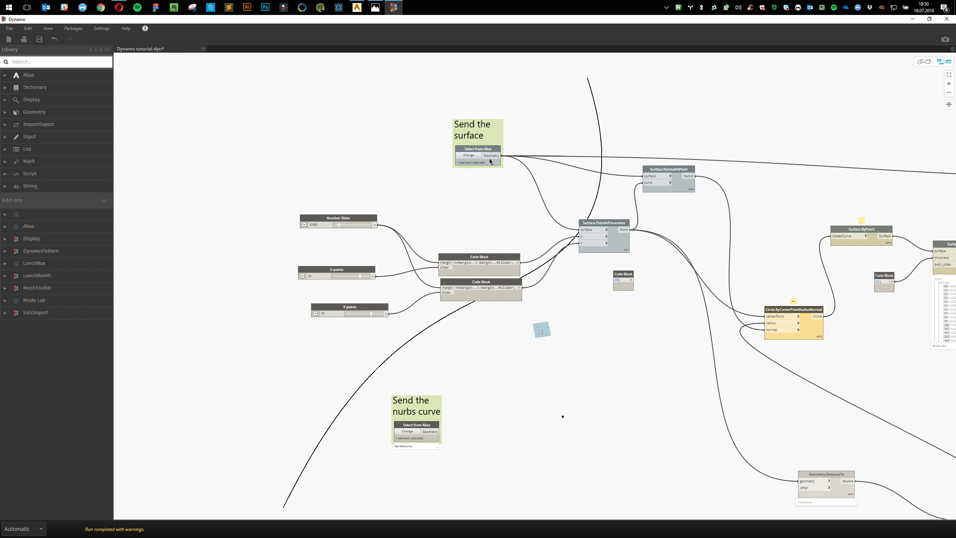
right_click(492, 156)
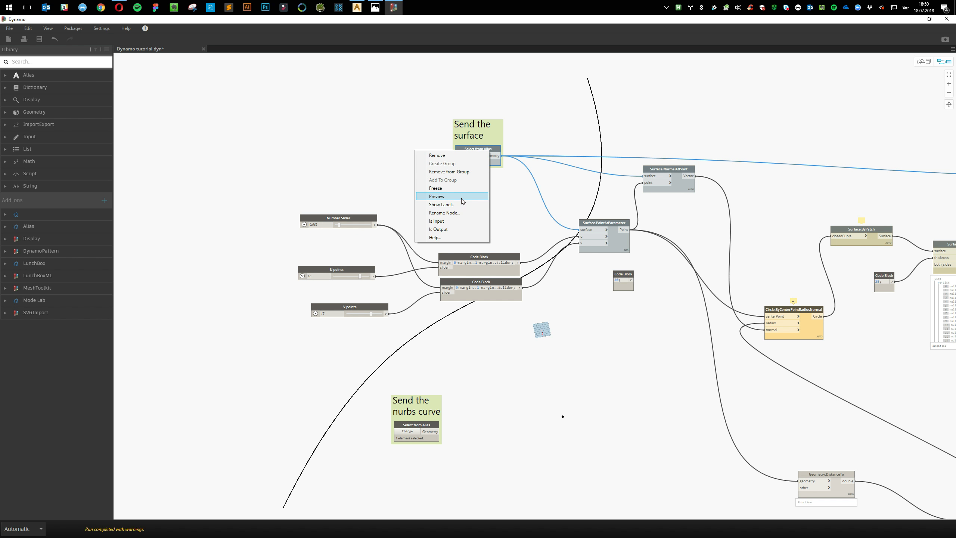
click(461, 197)
click(601, 341)
Move the "Send the nurbs curve" group closer to the Geometry.DistanceTo node
middle_drag(617, 419, 613, 370)
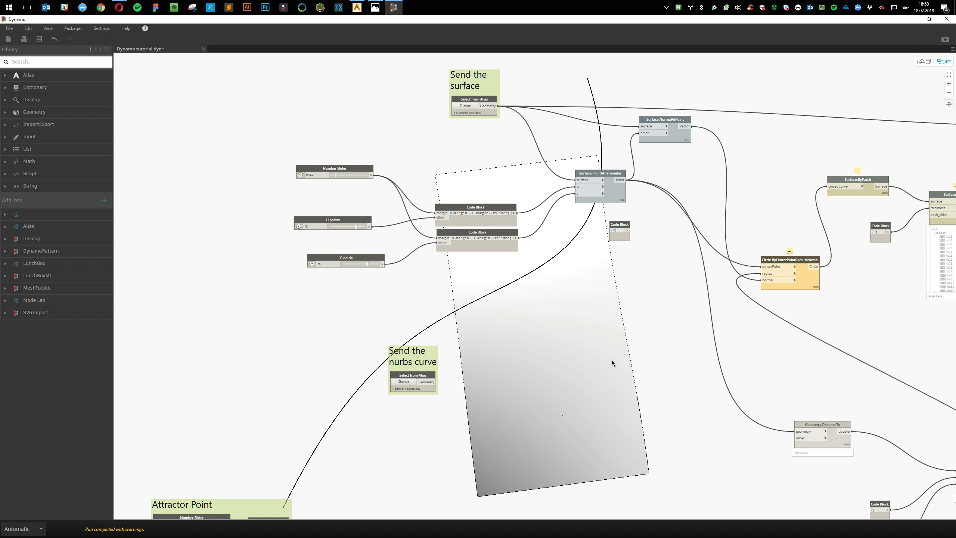
middle_drag(612, 356, 520, 221)
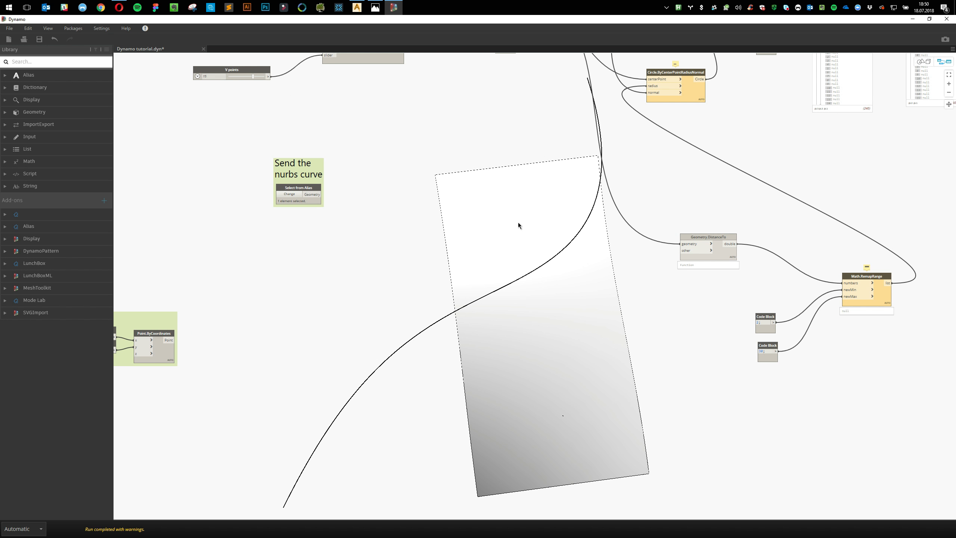
scroll(523, 212, down, 3)
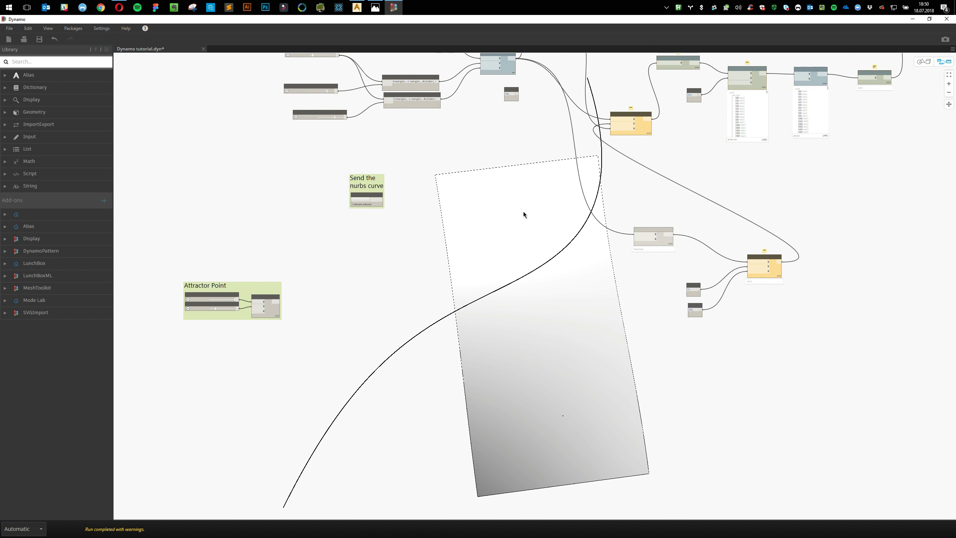
scroll(515, 207, up, 3)
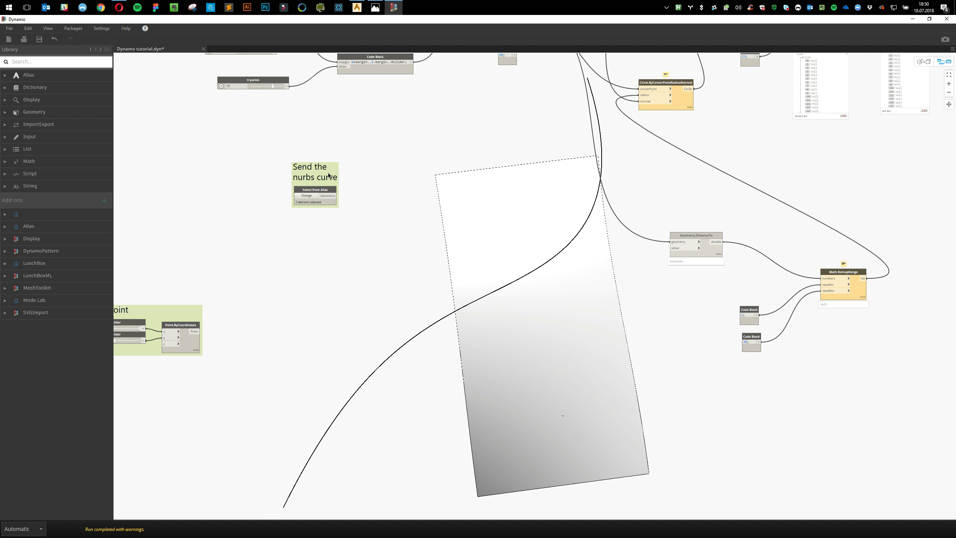
drag(329, 176, 415, 243)
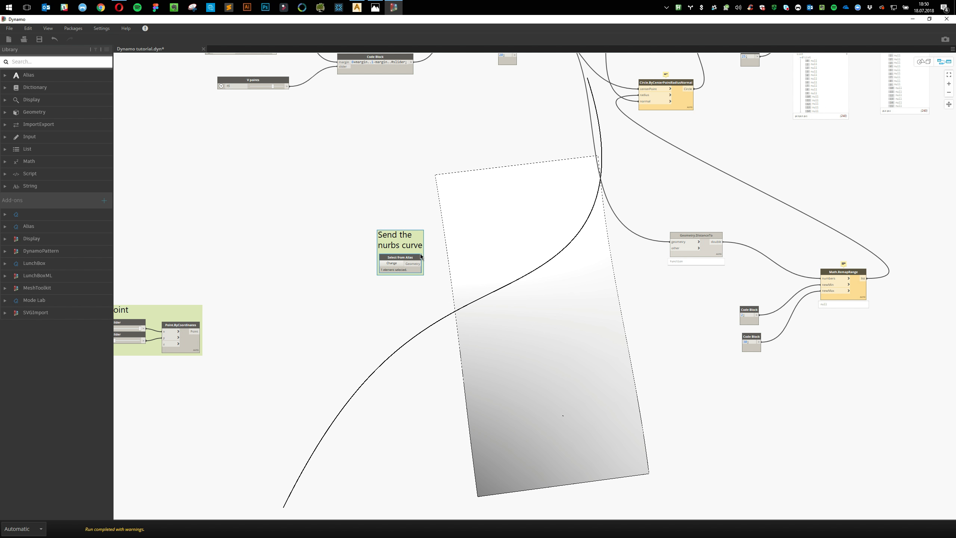
drag(419, 247, 409, 250)
middle_drag(447, 224, 468, 329)
middle_drag(389, 261, 386, 203)
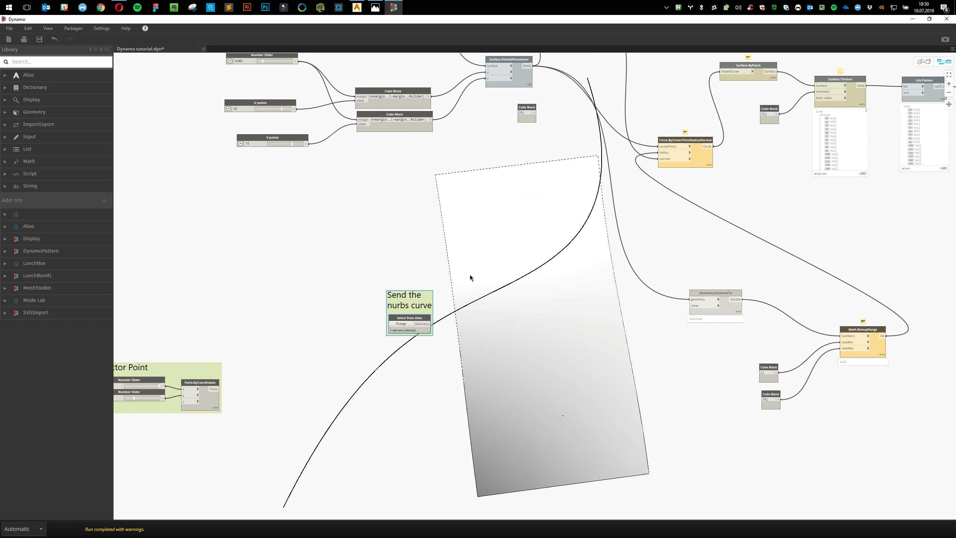
Add a Curve.PullOntoSurface node and connect the Alias nurbs curve to its curve input and the Alias surface to its surface input
right_click(505, 374)
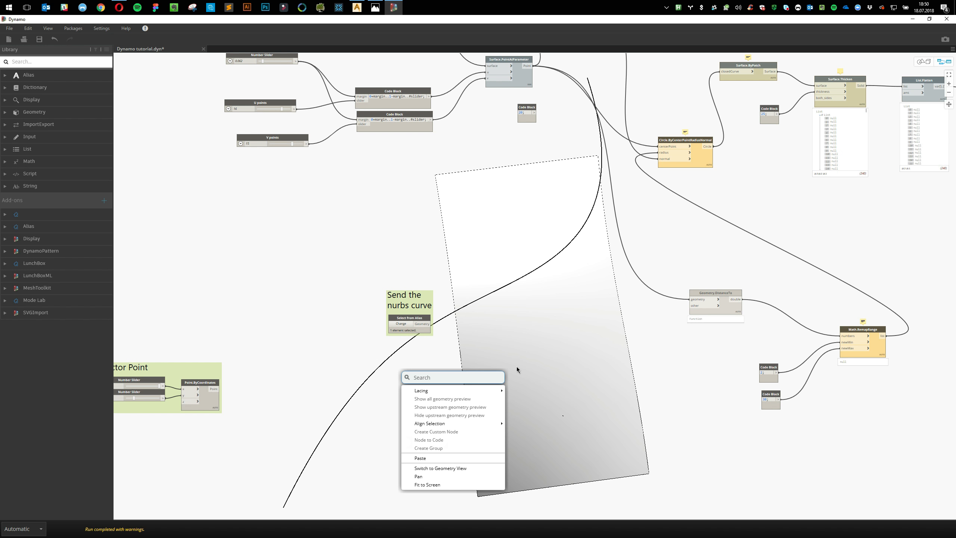
text(pull)
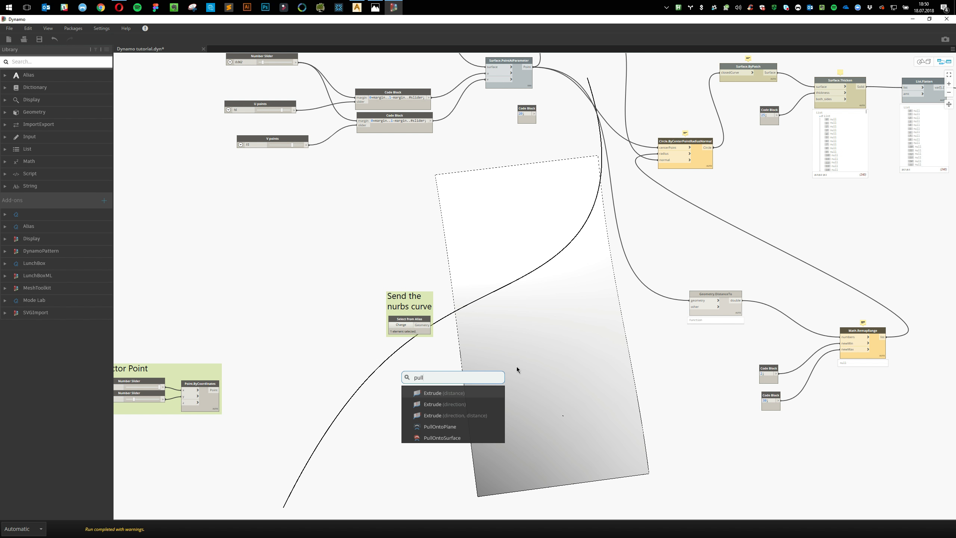
click(449, 434)
drag(432, 325, 478, 379)
middle_drag(419, 204, 428, 228)
middle_drag(365, 213, 370, 290)
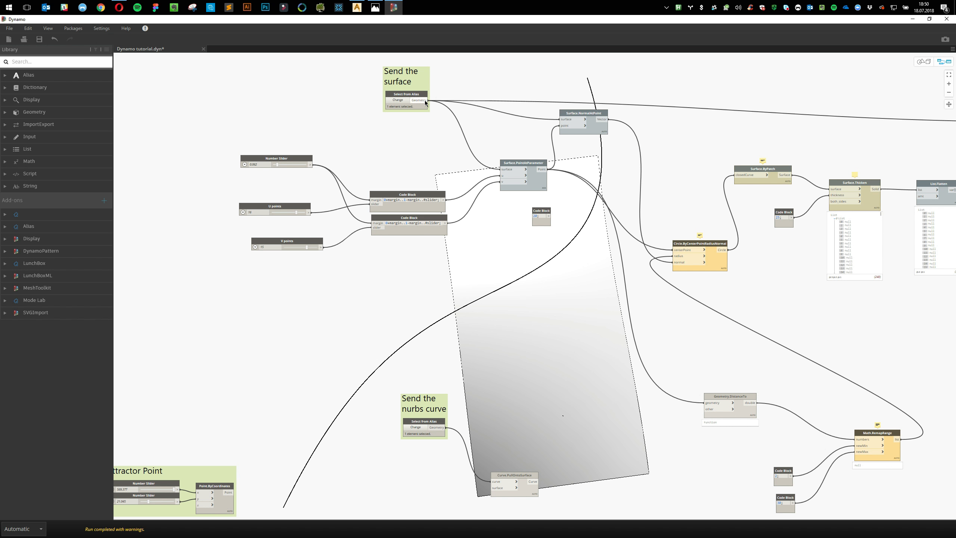
drag(428, 100, 490, 346)
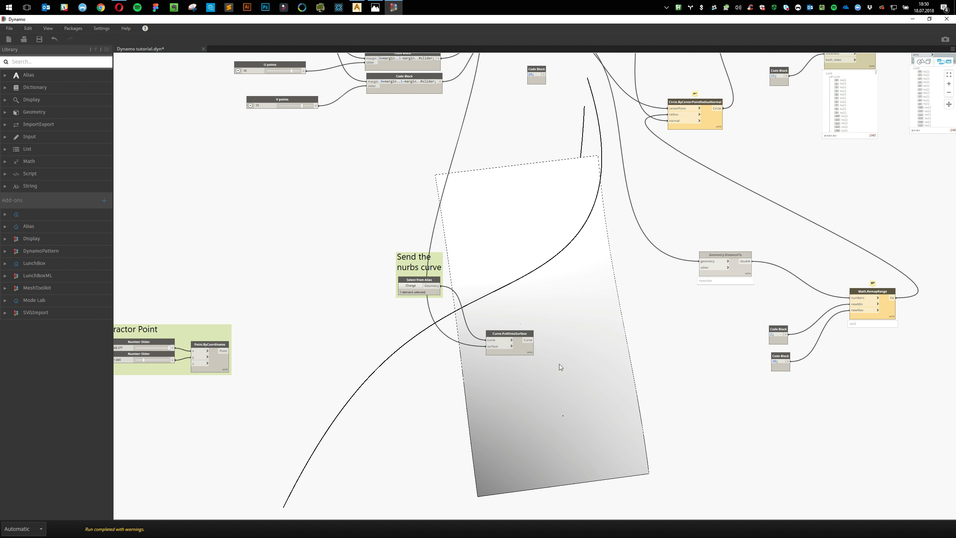
Select Curve.PullOntoSurface to highlight its curve and pin the node's output preview open
click(528, 350)
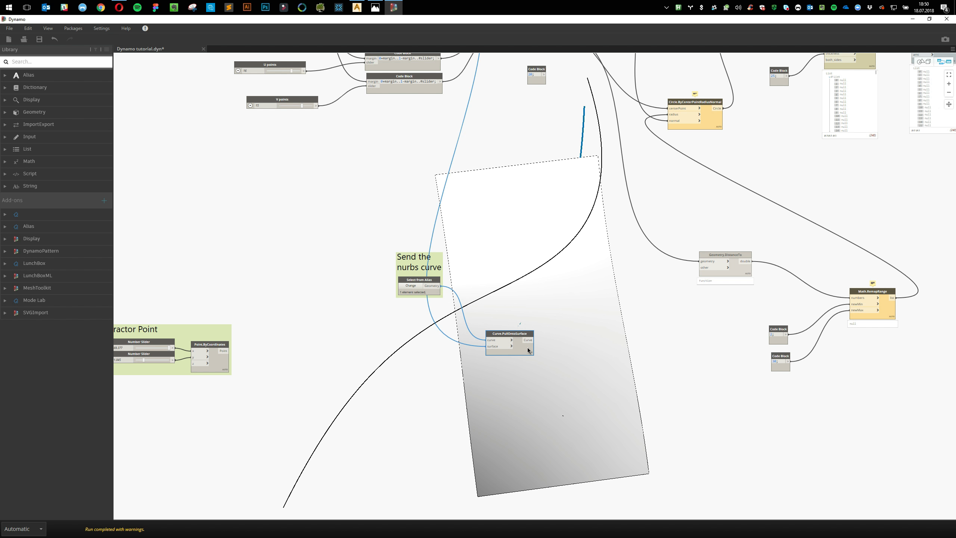
mouse_move(528, 358)
click(519, 377)
scroll(518, 375, up, 3)
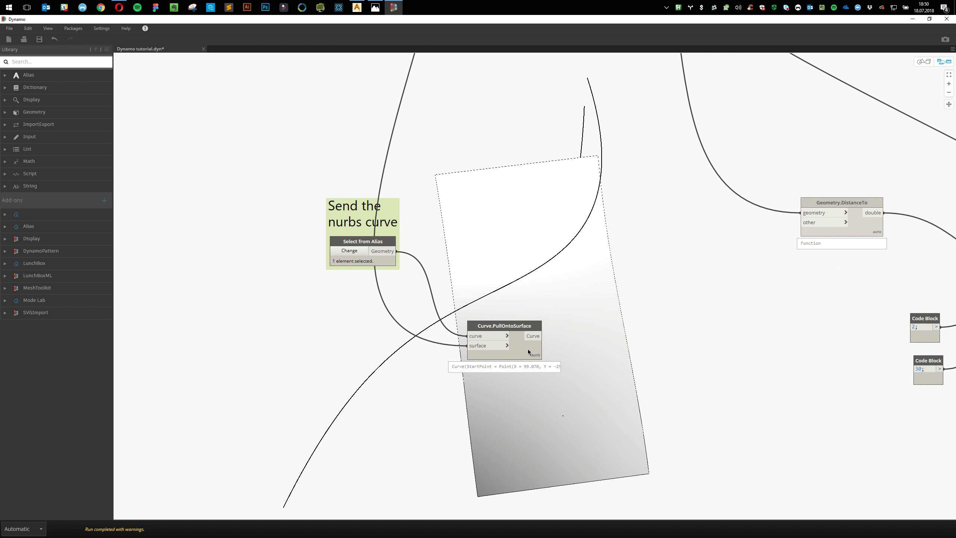
Turn off the original nurbs curve's geometry preview and move its group farther from Curve.PullOntoSurface
click(356, 260)
right_click(356, 260)
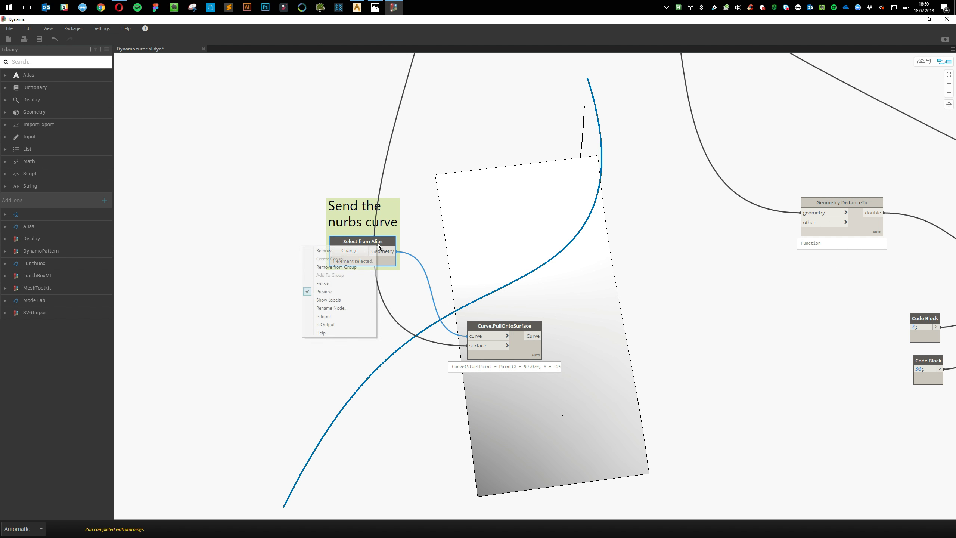
click(344, 292)
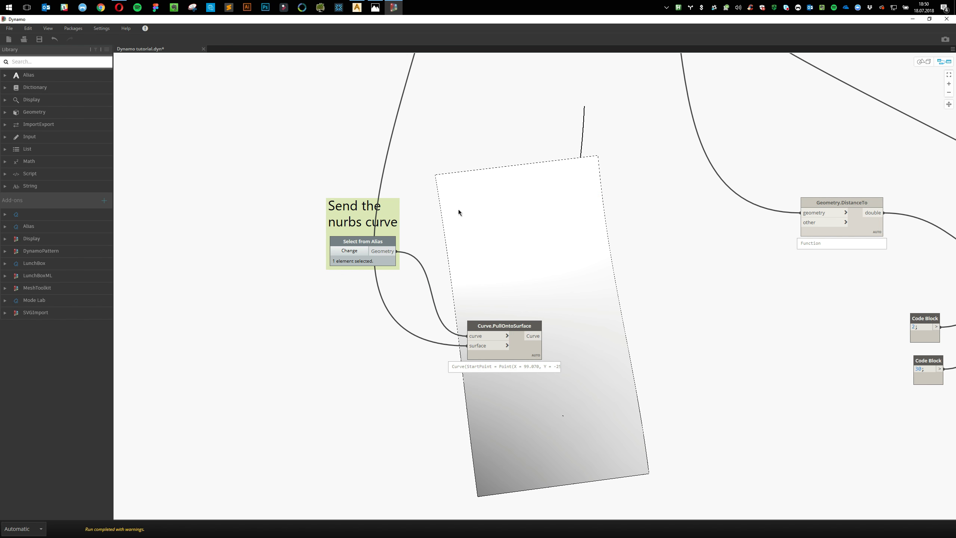
drag(372, 252, 308, 361)
Orbit the surface in the 3D view to examine how the pulled curve lies on it, and return to the graph
click(929, 66)
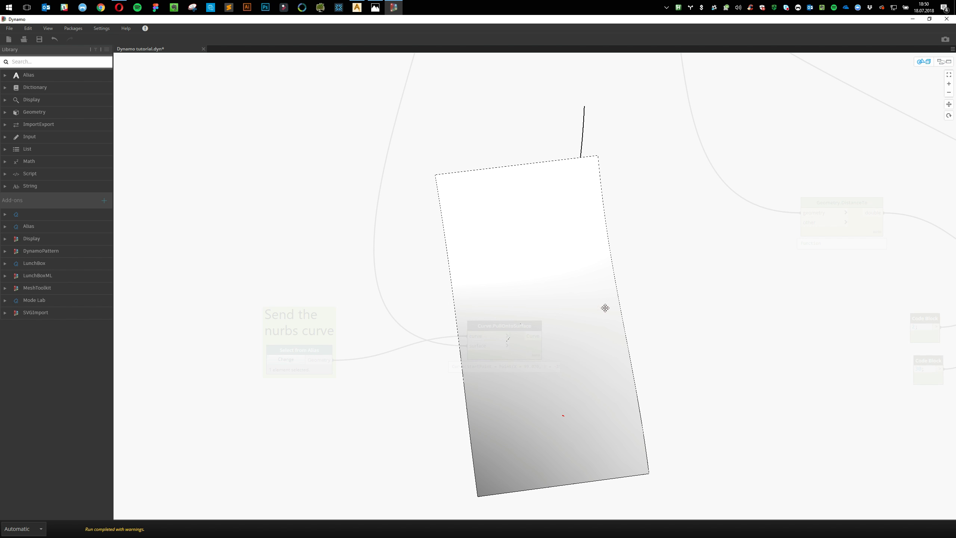
right_drag(605, 310, 685, 362)
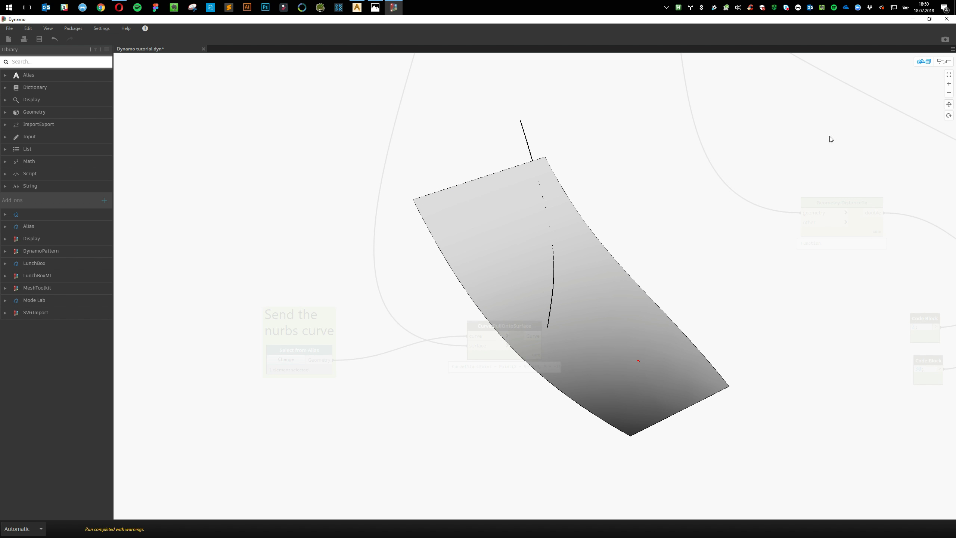
click(944, 62)
Move the "Send the surface" group up and away from the nodes it feeds
scroll(532, 194, down, 5)
middle_drag(361, 76, 416, 318)
scroll(472, 147, up, 3)
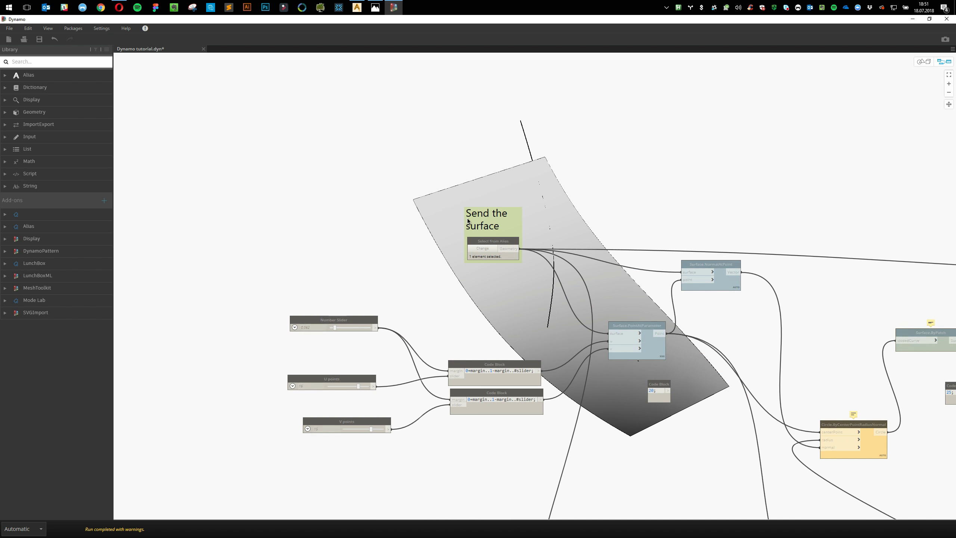
drag(472, 209, 373, 144)
Add a Surface.PerimeterCurves node beside the "Send the surface" group and connect the Alias surface to its surface input
click(502, 139)
right_click(503, 139)
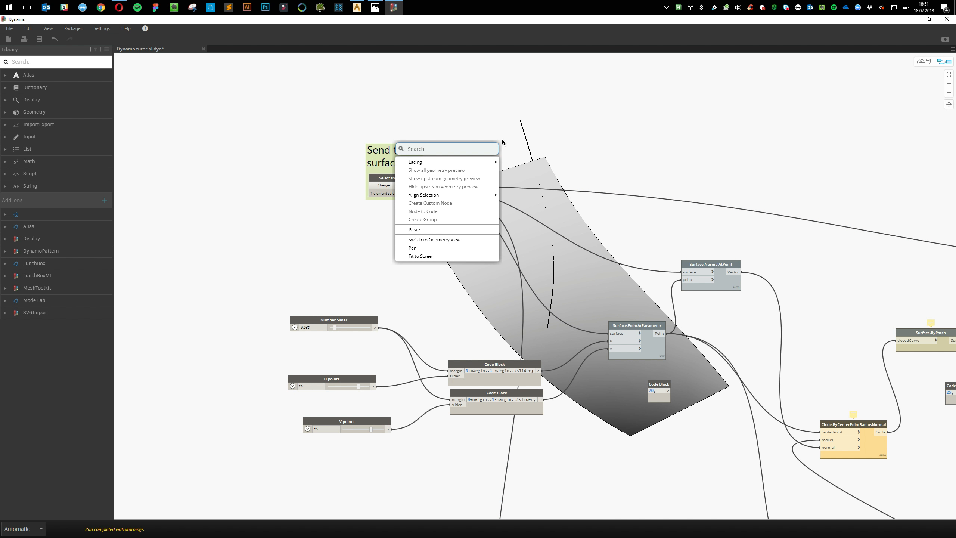
text(perimeter)
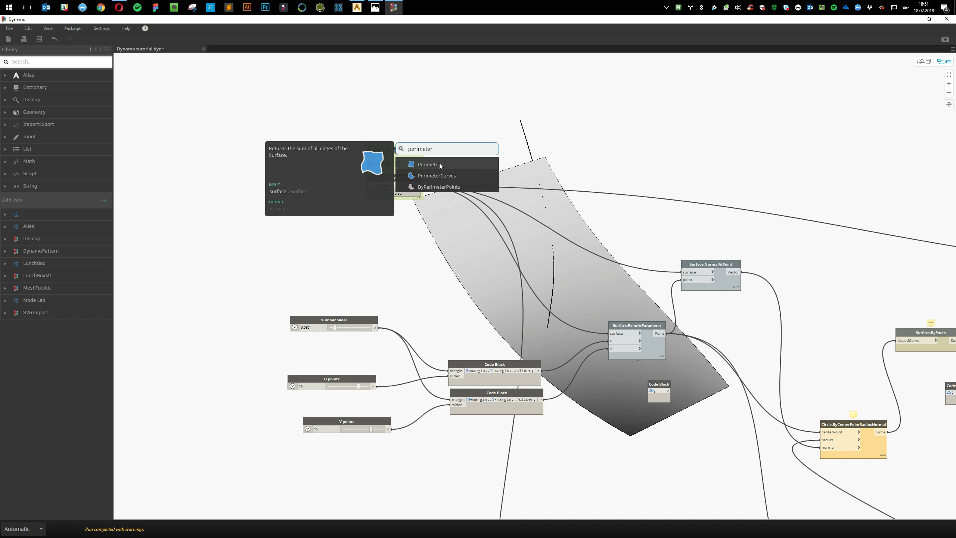
click(439, 174)
drag(452, 177, 530, 123)
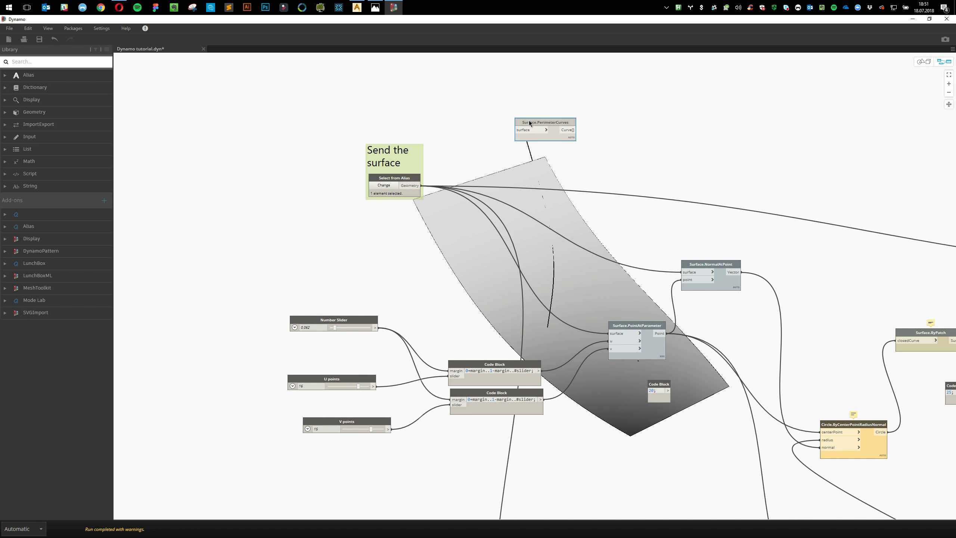
drag(422, 185, 538, 134)
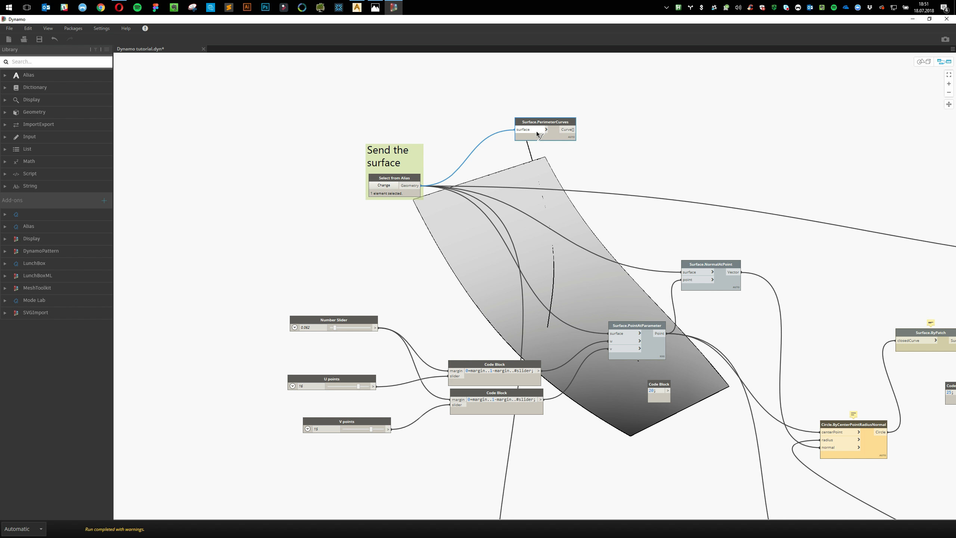
Turn off the geometry preview of the Select from Alias node in the "Send the surface" group
click(399, 181)
right_click(398, 181)
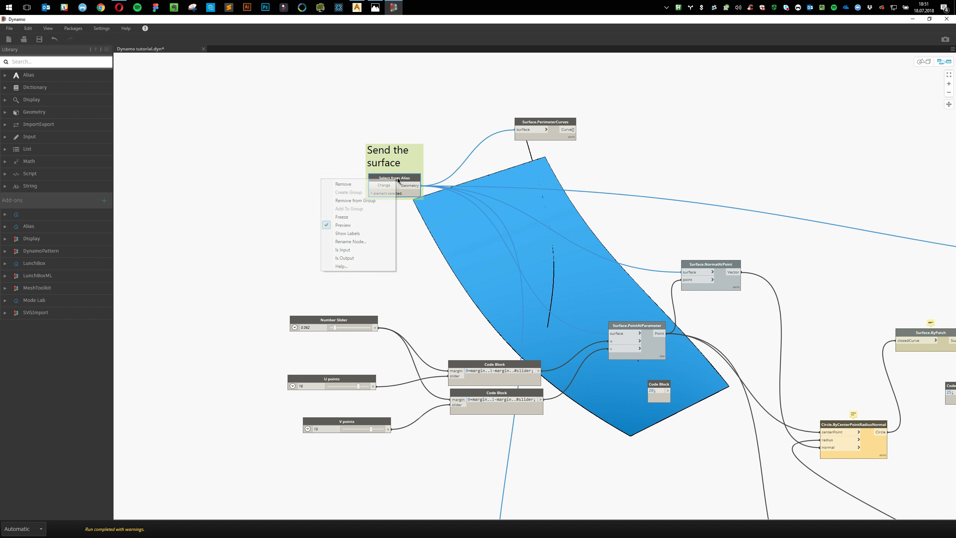
click(343, 225)
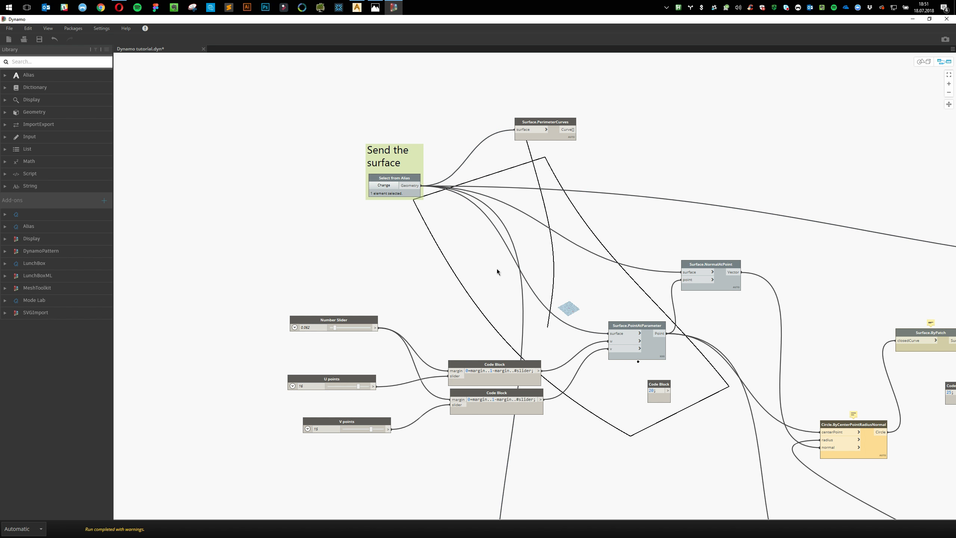
middle_drag(497, 269, 397, 213)
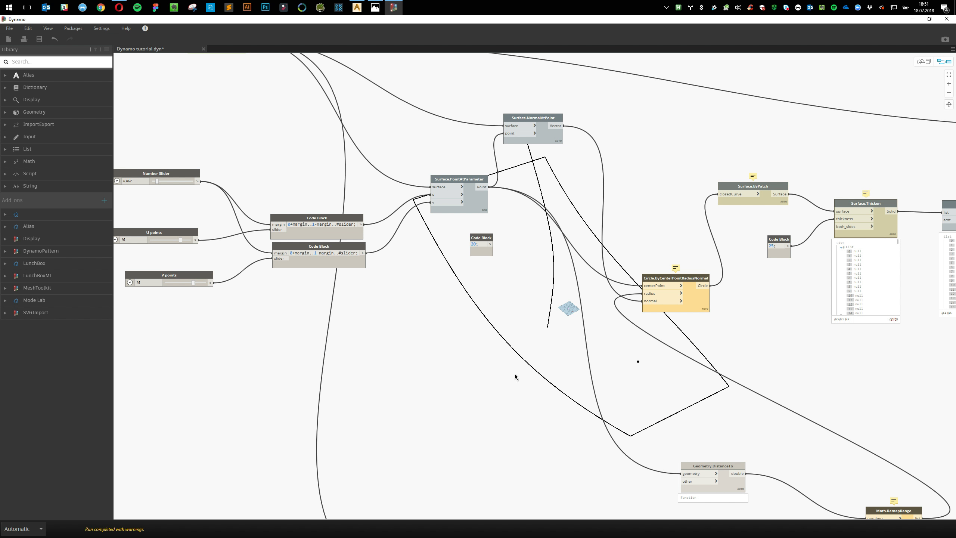
Delete the Curve.PullOntoSurface node beside the "Send the nurbs curve" group
middle_drag(515, 373, 485, 235)
scroll(496, 268, up, 2)
scroll(480, 401, down, 2)
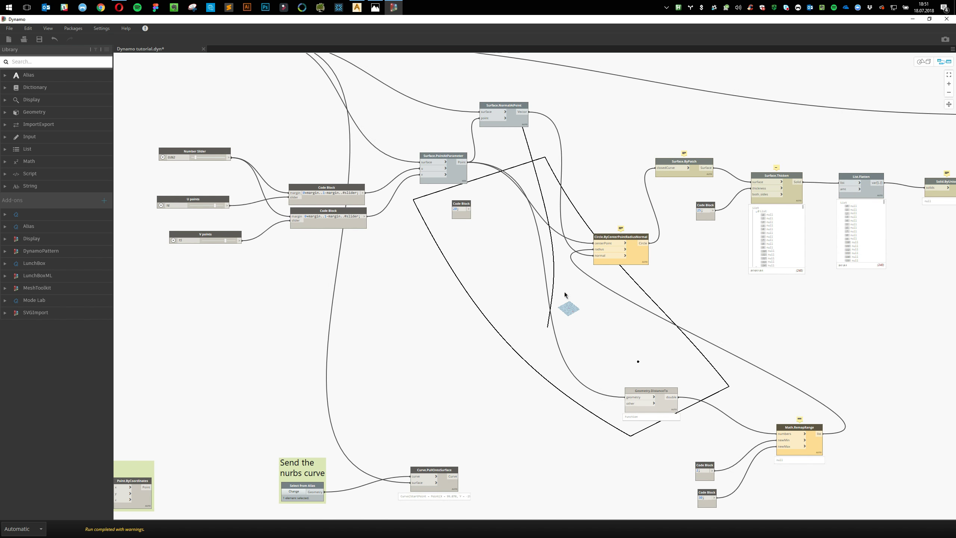
middle_drag(486, 419, 475, 386)
scroll(467, 394, up, 2)
click(440, 398)
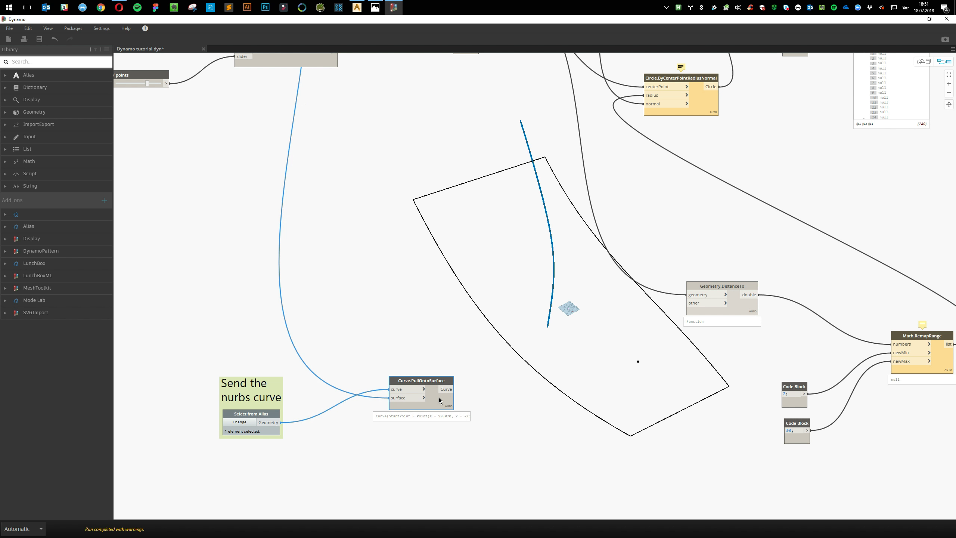
middle_drag(386, 482, 395, 456)
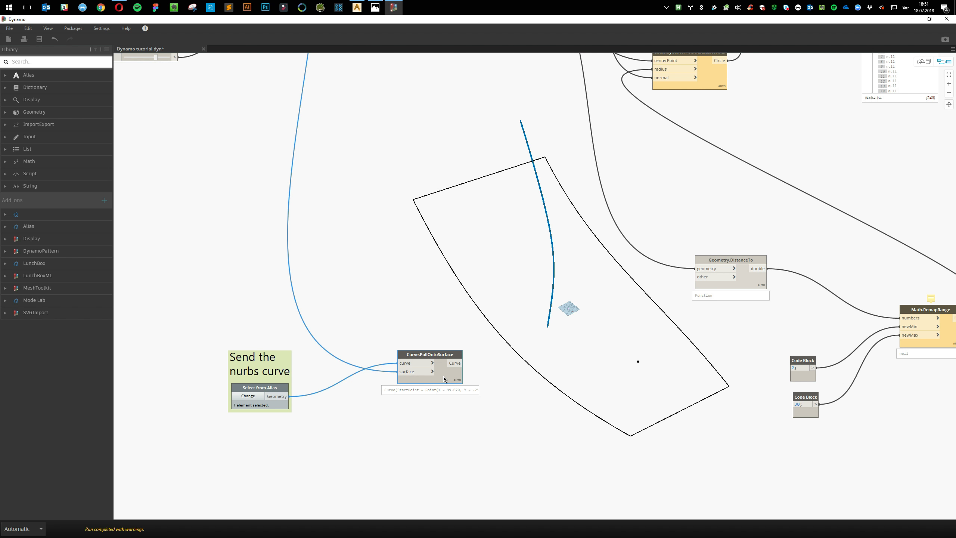
key(Delete)
Add a Surface.ProjectInputOnto node beside the "Send the nurbs curve" group and connect the Alias curve to its geometryToProject input
right_click(440, 316)
text(pr)
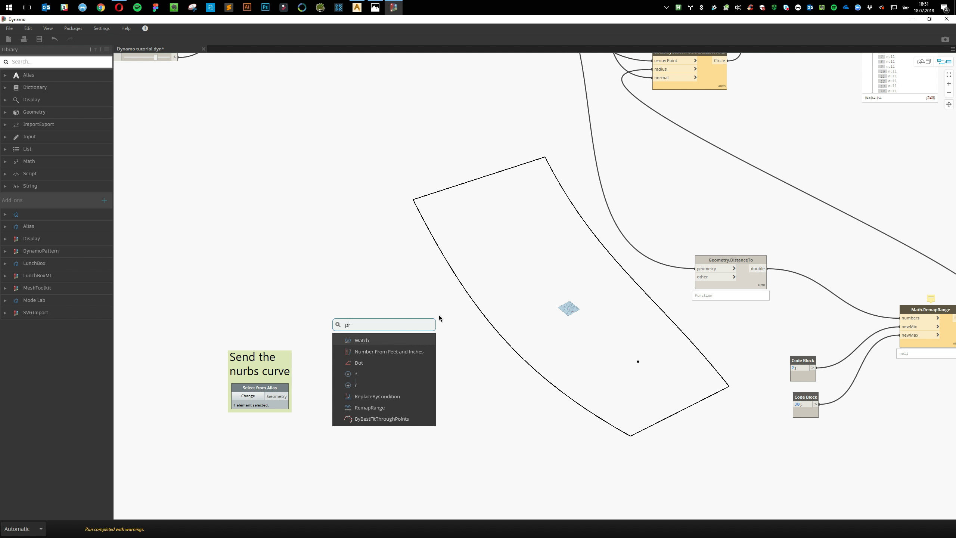
text(oject)
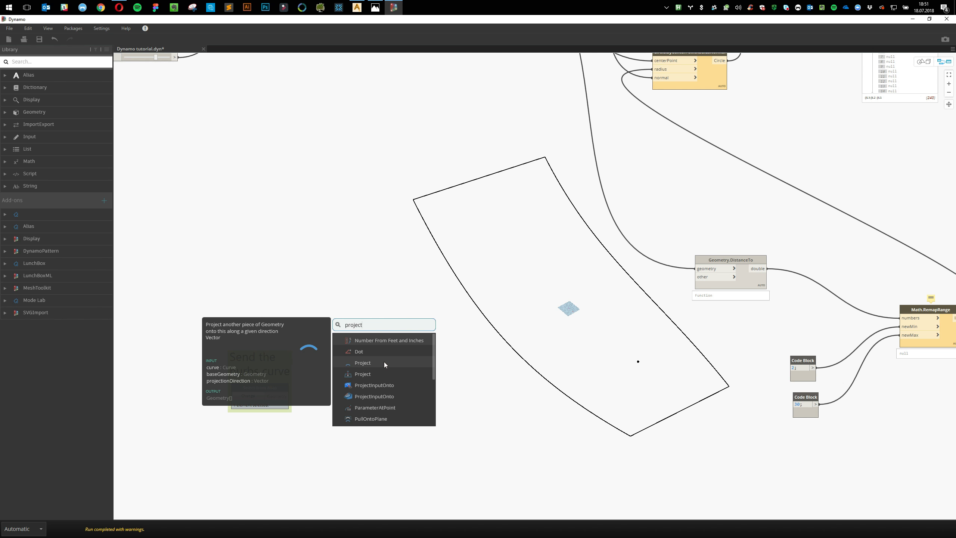
click(384, 386)
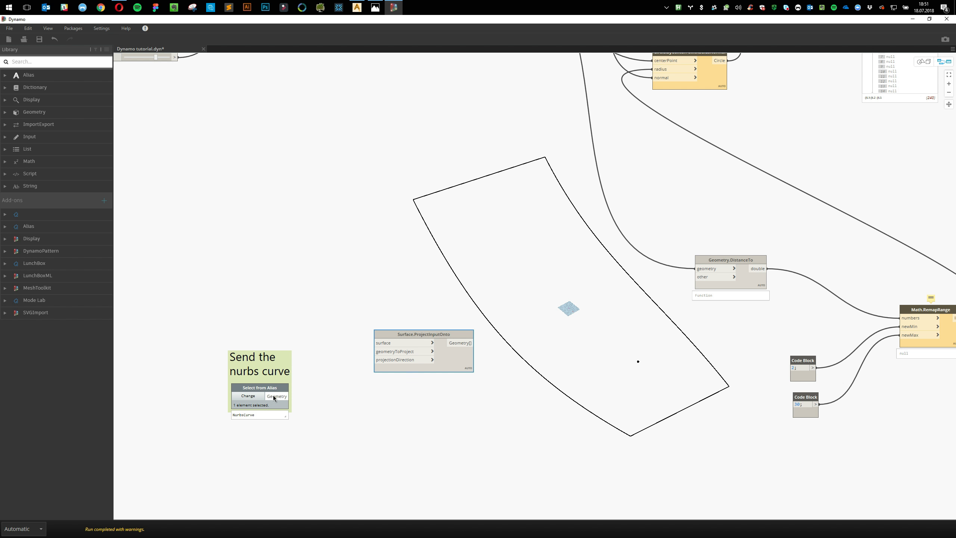
drag(289, 396, 380, 356)
click(344, 258)
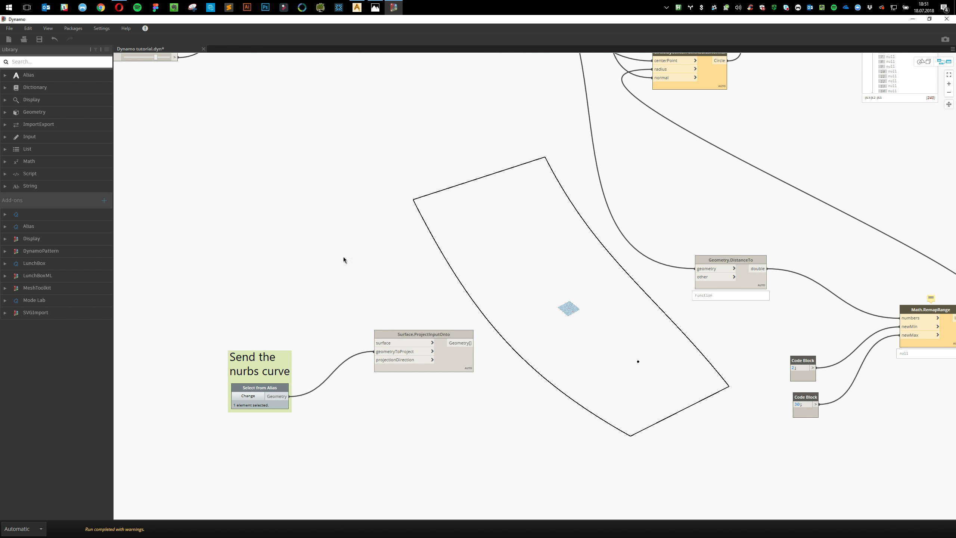
Move the "Send the surface" group down above the nurbs curve group and connect its geometry to the surface input of Surface.ProjectInputOnto
scroll(328, 162, down, 3)
middle_drag(322, 171, 378, 271)
scroll(303, 212, up, 2)
middle_drag(325, 220, 352, 292)
scroll(352, 292, down, 3)
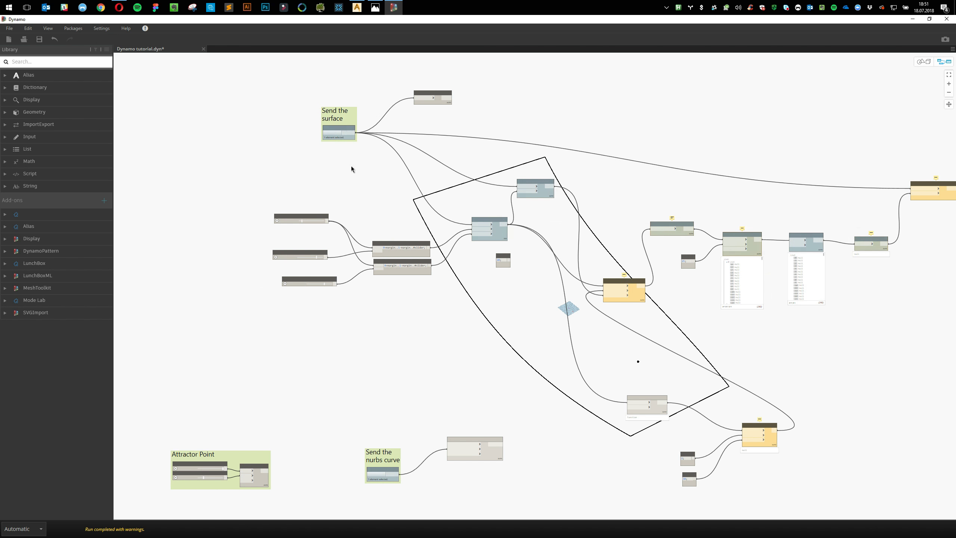
drag(349, 135, 342, 373)
scroll(391, 413, up, 4)
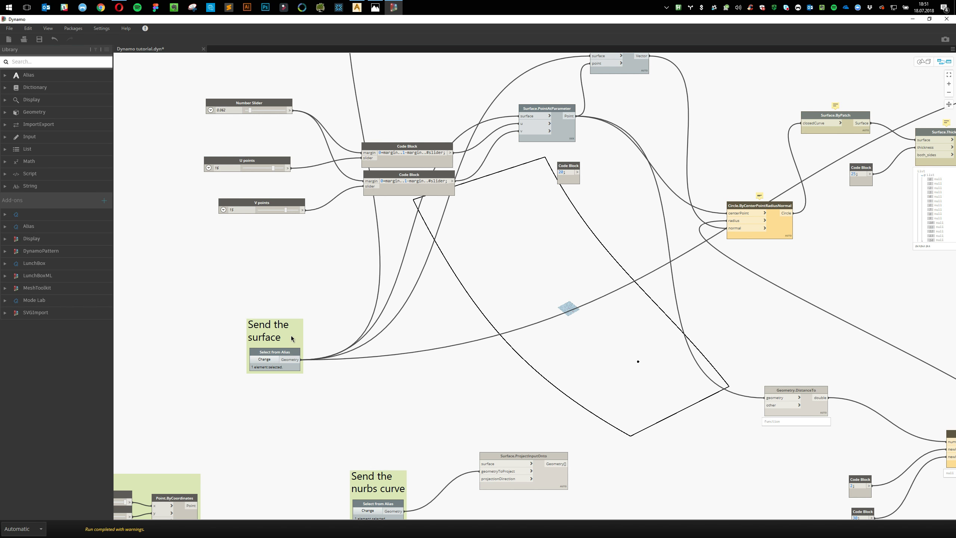
drag(293, 338, 350, 352)
click(351, 374)
click(516, 468)
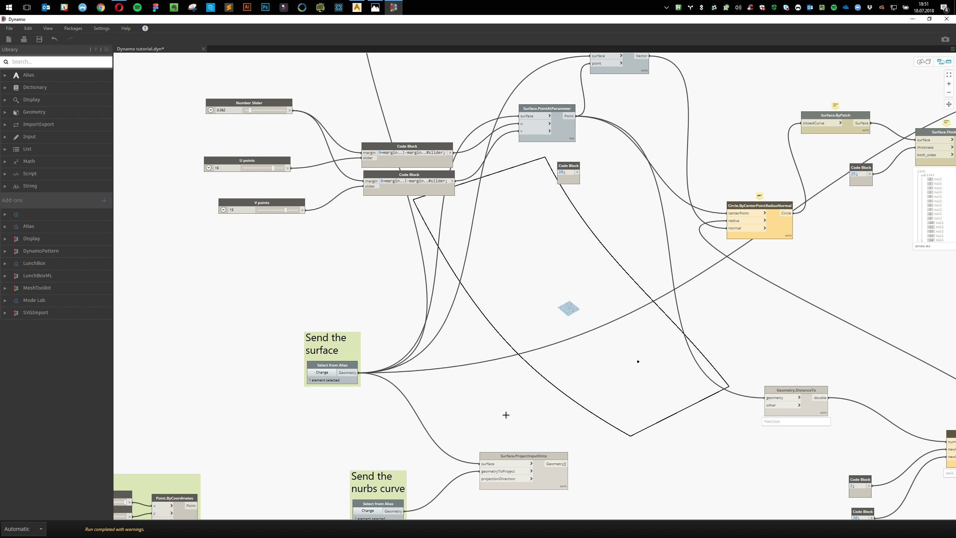
Add a Vector.ZAxis node below Surface.ProjectInputOnto and connect its vector to the projectionDirection input
middle_drag(546, 448, 504, 341)
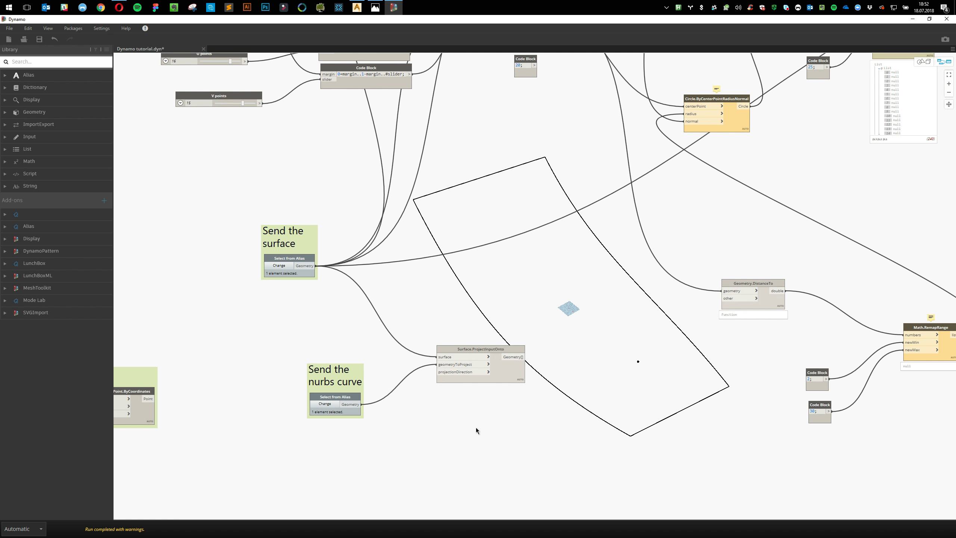
right_click(509, 434)
text(ca)
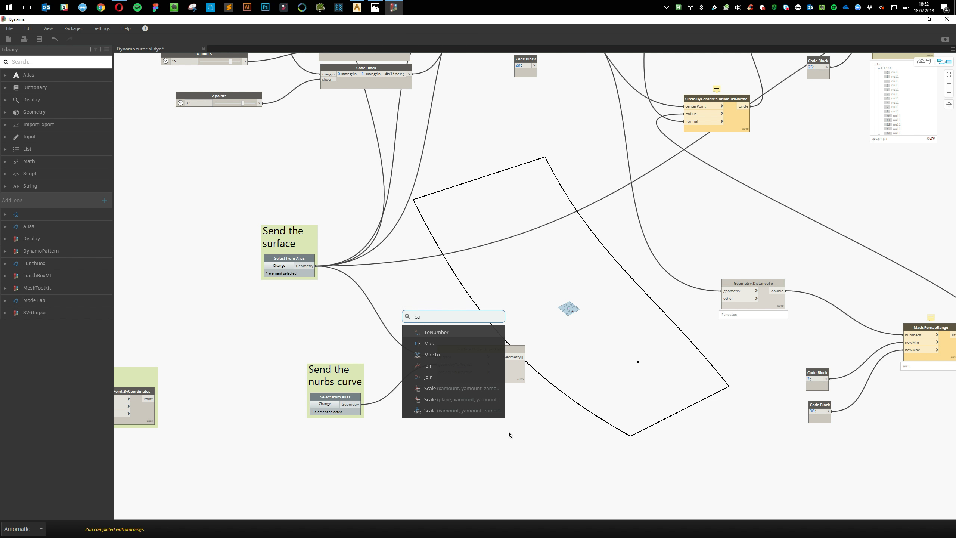
text(non)
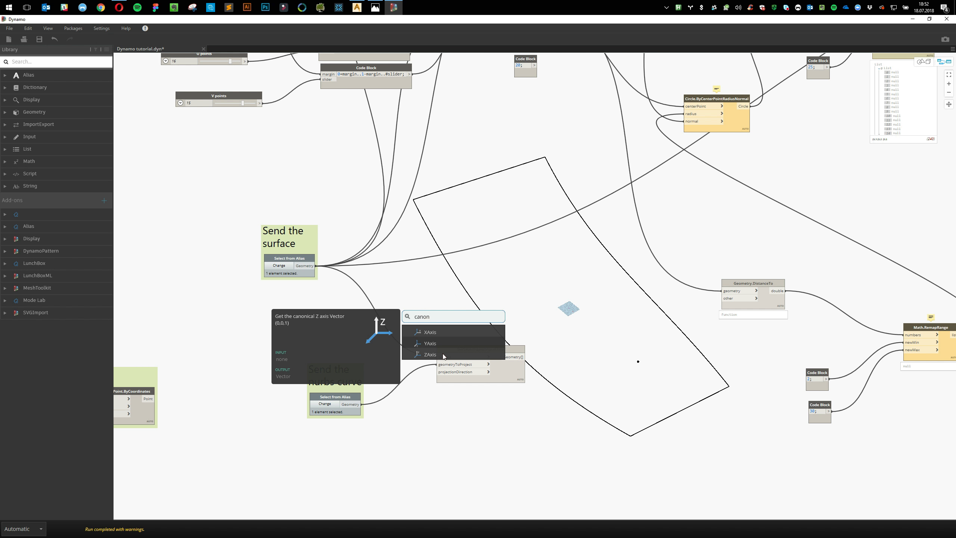
click(430, 354)
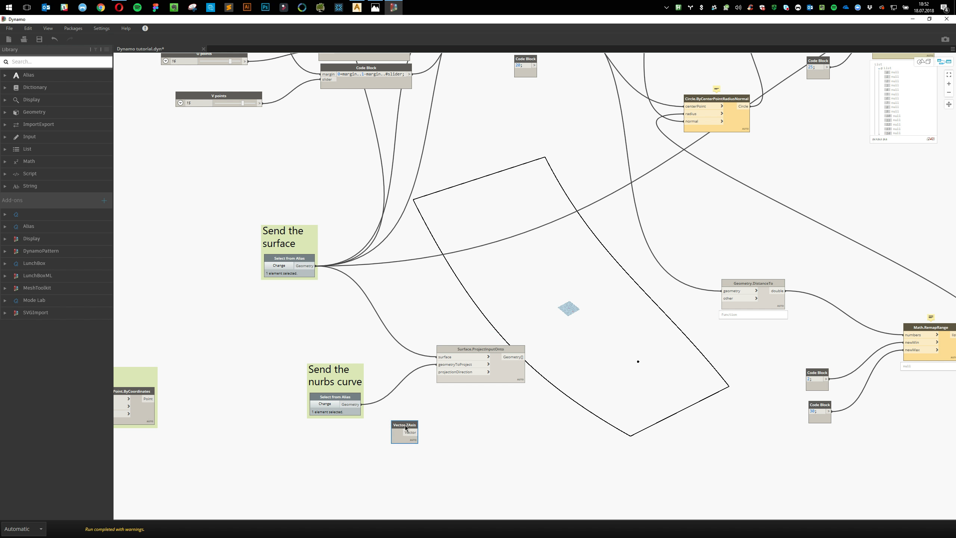
drag(415, 433, 448, 372)
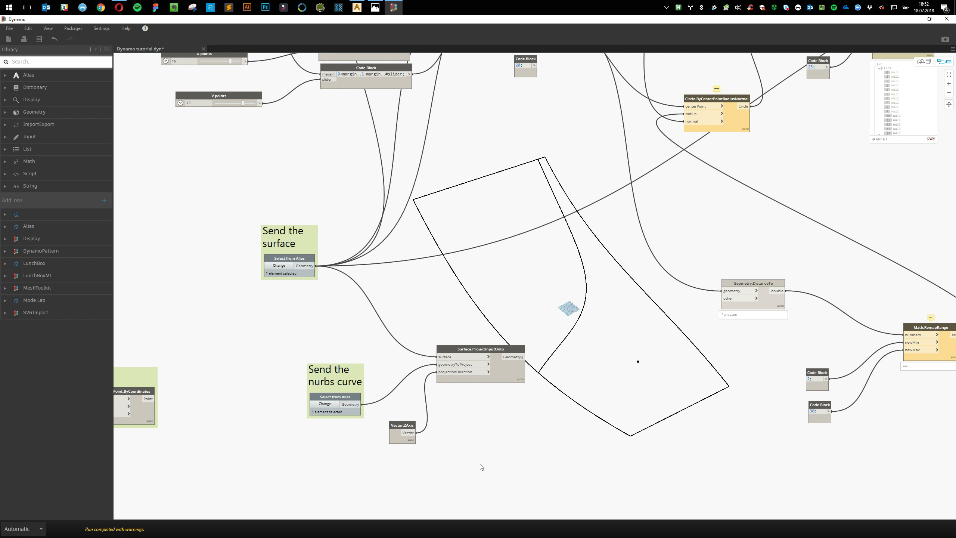
Tidy the projection inputs by moving the "Send the nurbs curve" group up and placing the Vector.ZAxis node beneath it
mouse_move(505, 379)
mouse_move(401, 429)
drag(360, 375, 344, 346)
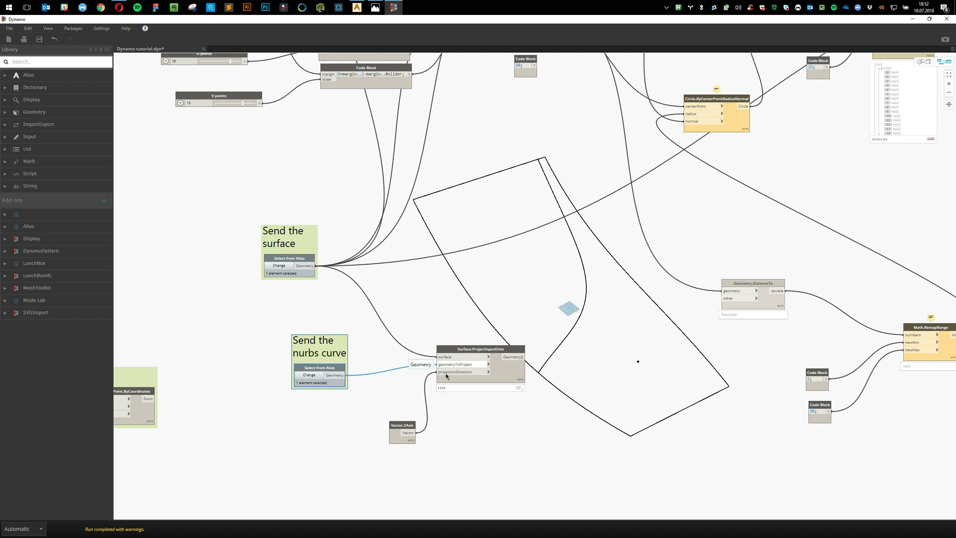
drag(411, 428, 349, 414)
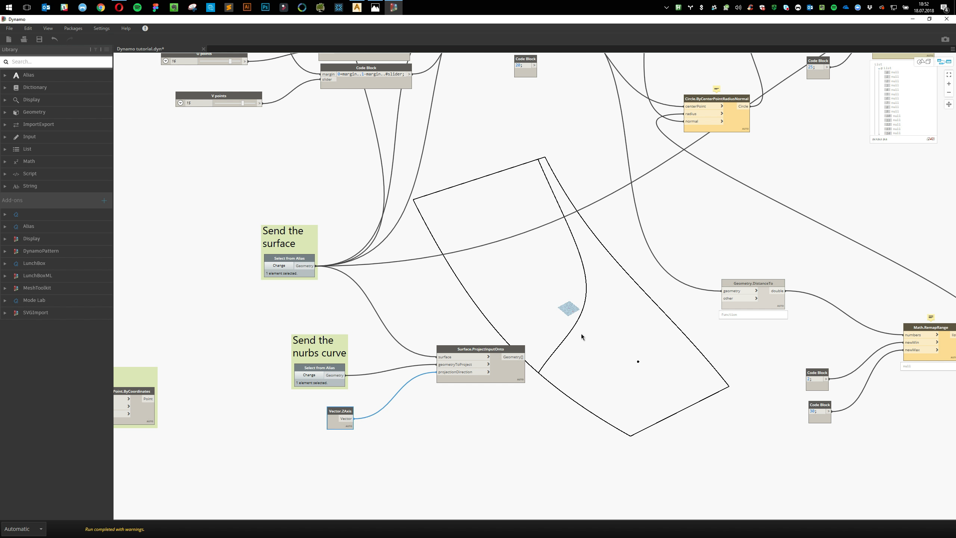
Connect the Geometry output of Surface.ProjectInputOnto to the other input of Geometry.DistanceTo
scroll(568, 341, down, 2)
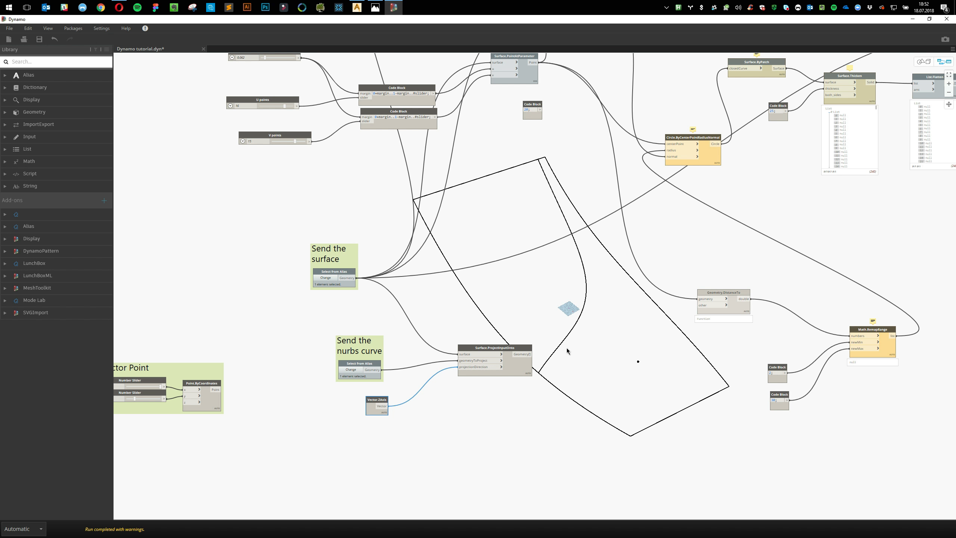
scroll(576, 356, down, 4)
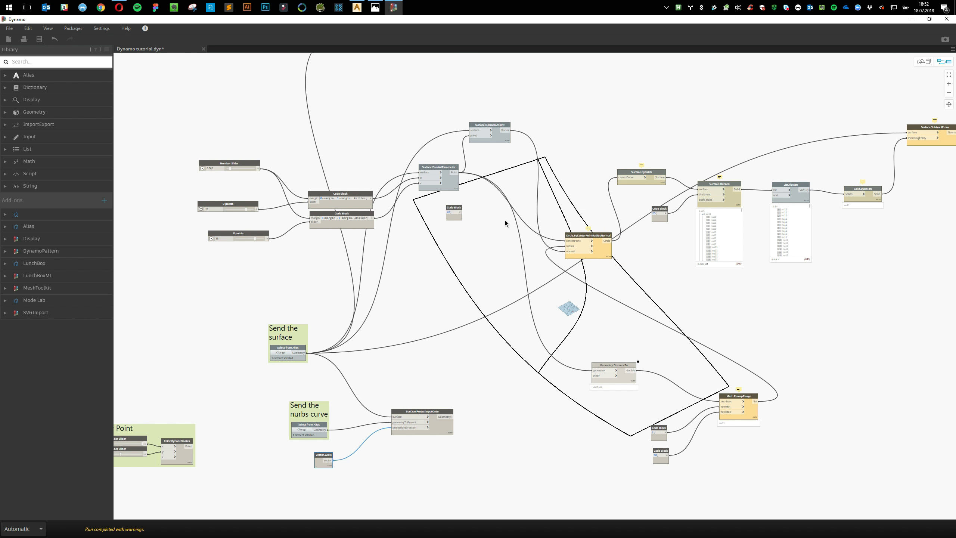
scroll(494, 252, up, 4)
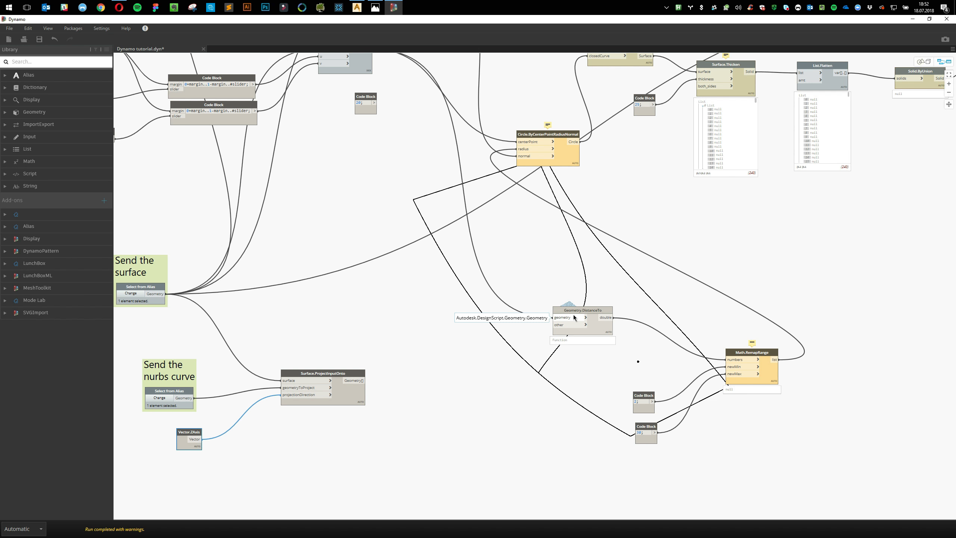
drag(366, 380, 554, 325)
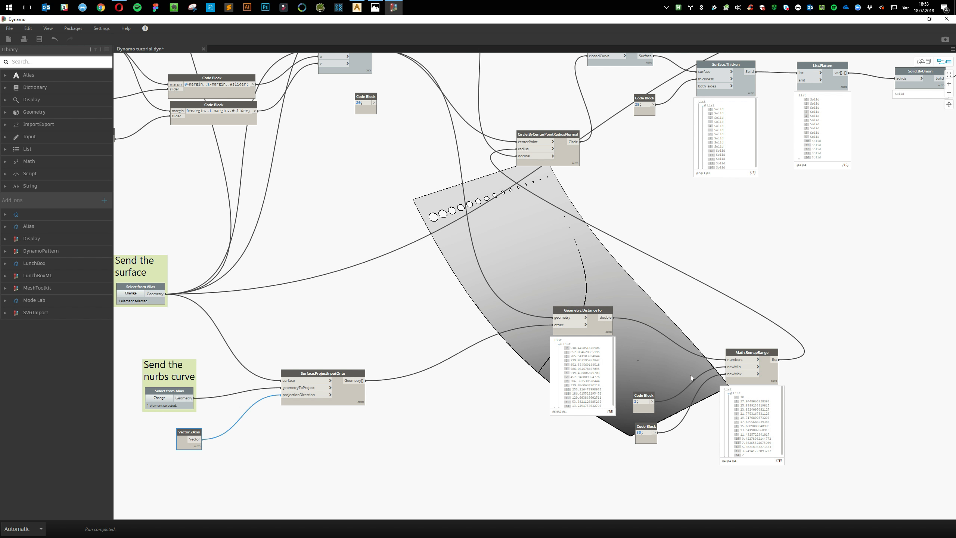
Reposition the Geometry.DistanceTo node in the space between Surface.ProjectInputOnto and Math.RemapRange
middle_drag(678, 382, 511, 379)
scroll(512, 379, down, 1)
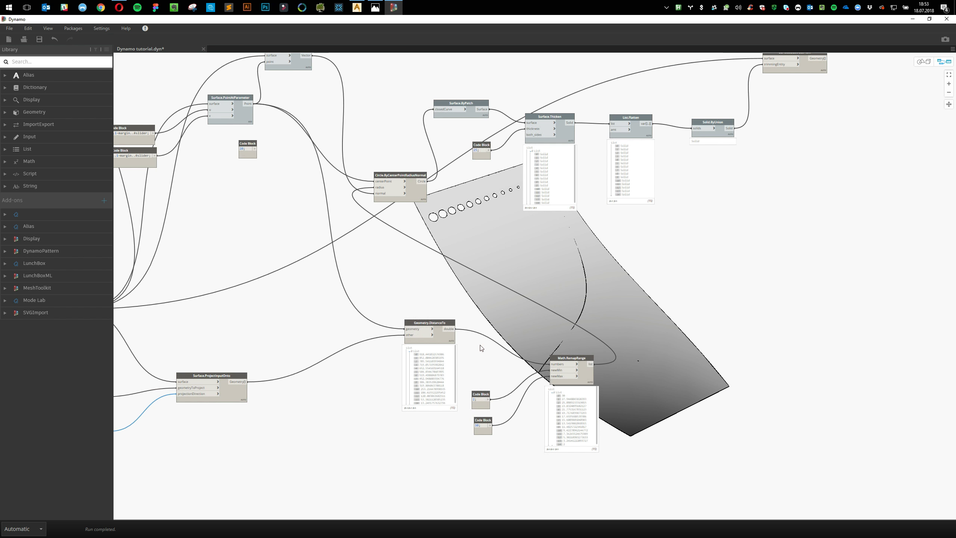
drag(451, 337, 397, 327)
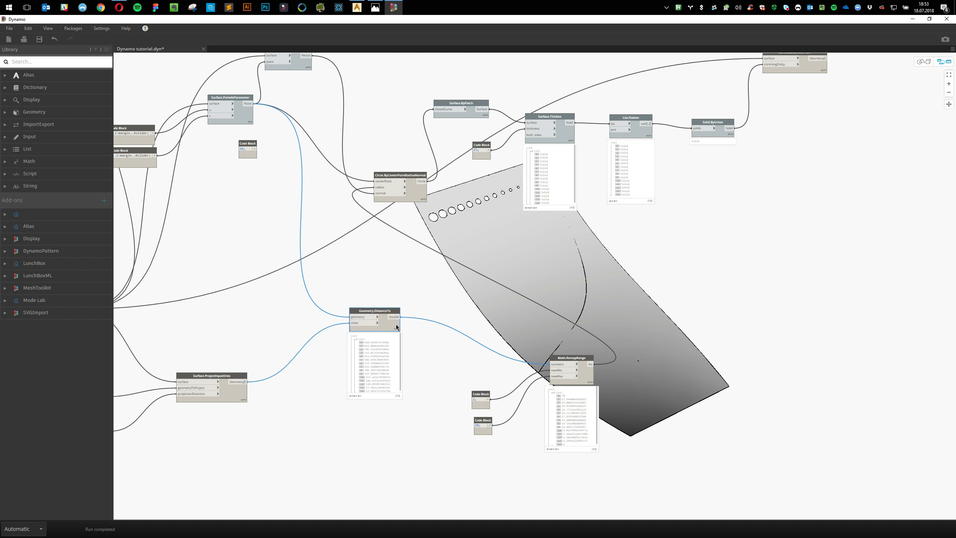
scroll(469, 278, up, 2)
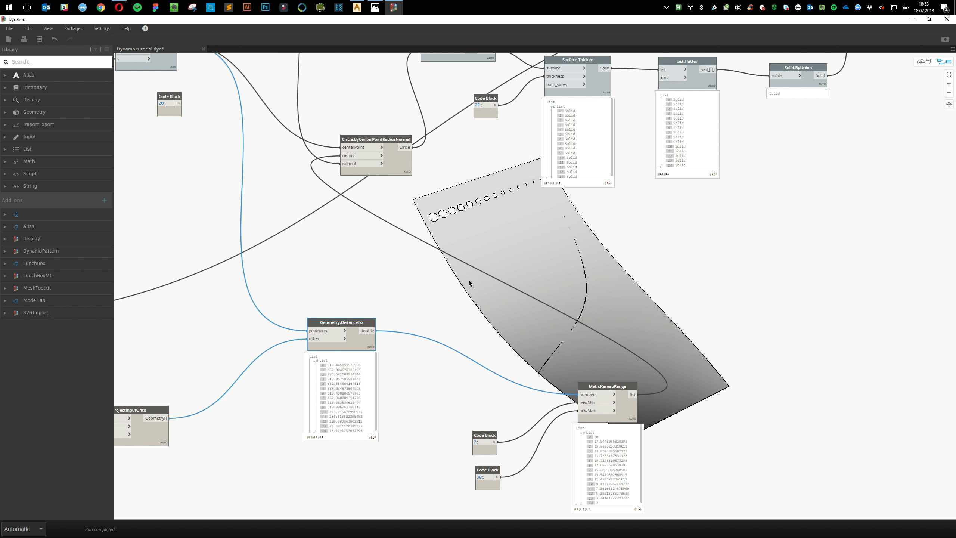
middle_drag(469, 281, 546, 290)
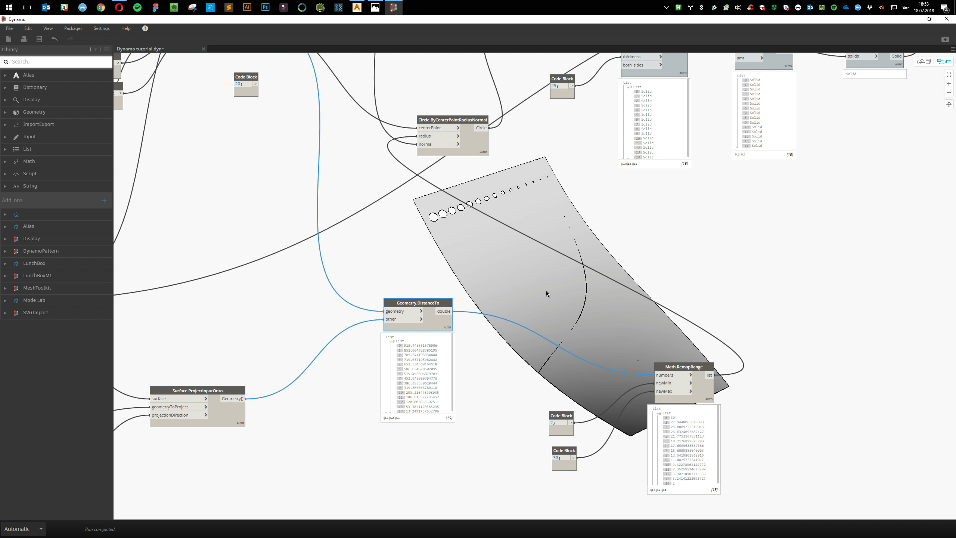
click(519, 296)
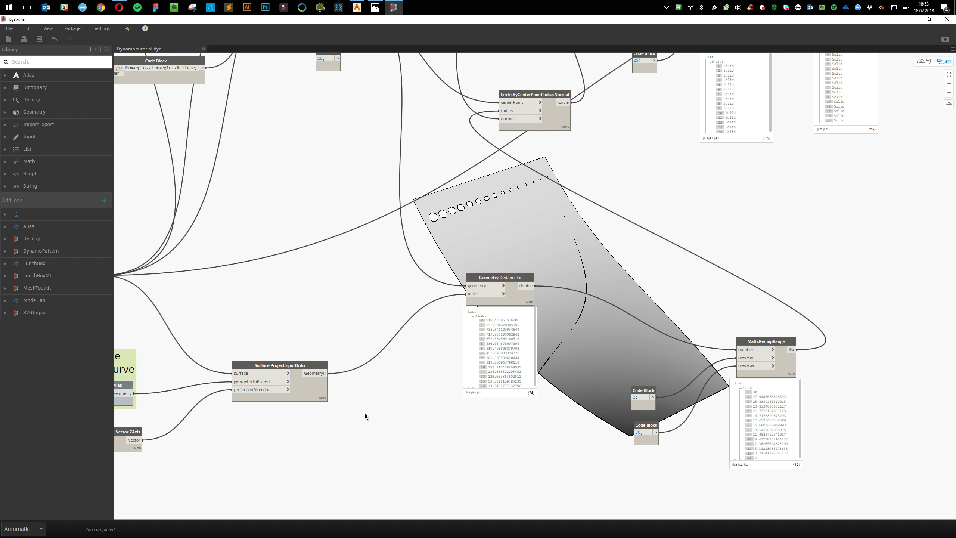
middle_drag(371, 176, 368, 308)
scroll(368, 309, down, 2)
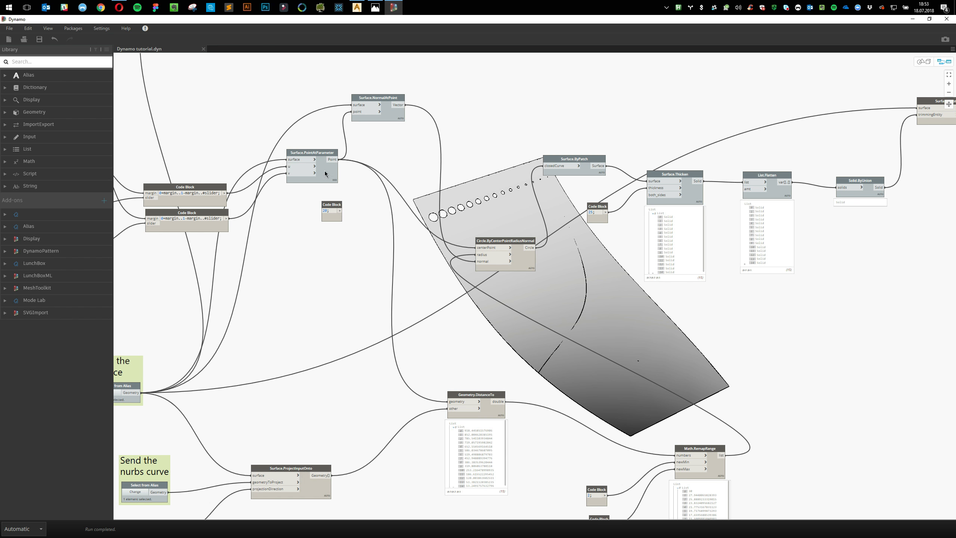
middle_drag(319, 517, 331, 447)
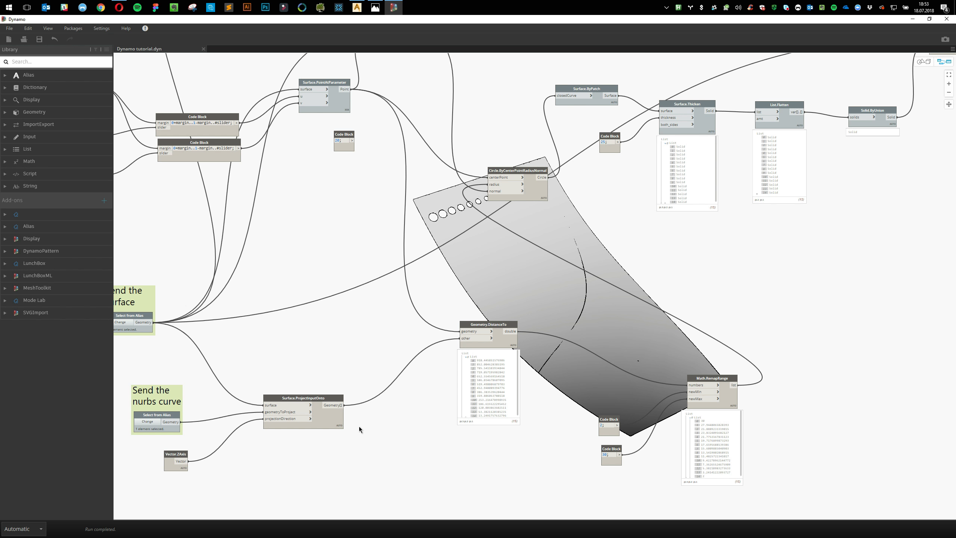
middle_drag(358, 426, 342, 378)
drag(502, 299, 547, 274)
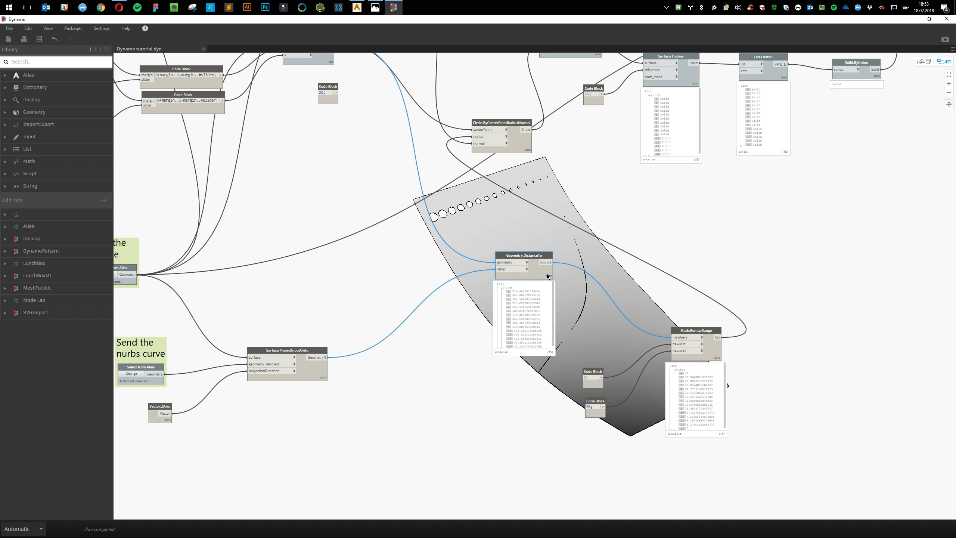
click(467, 361)
Add a Curve.PointAtParameter node below Surface.ProjectInputOnto and connect the projected geometry to its curve input
mouse_move(321, 384)
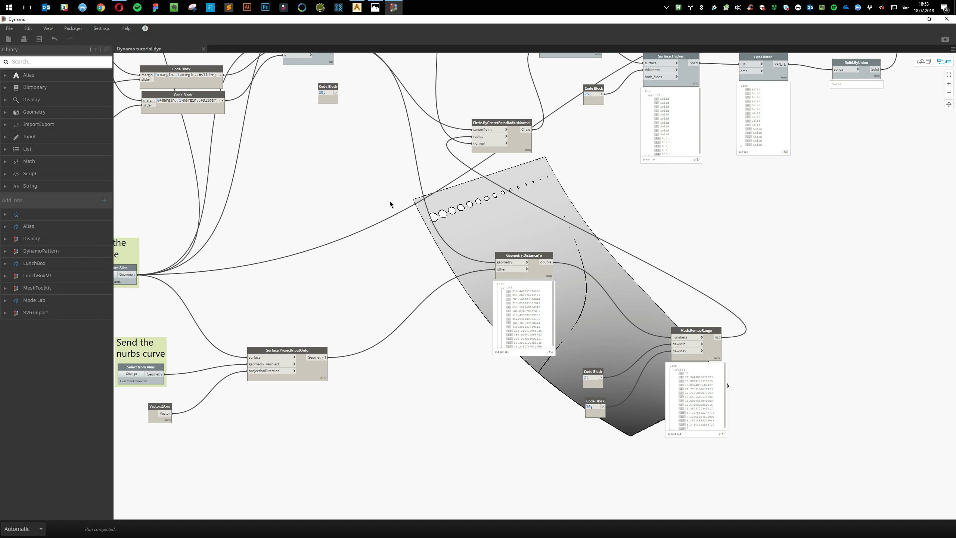
middle_drag(390, 201, 405, 177)
right_click(430, 378)
text(po)
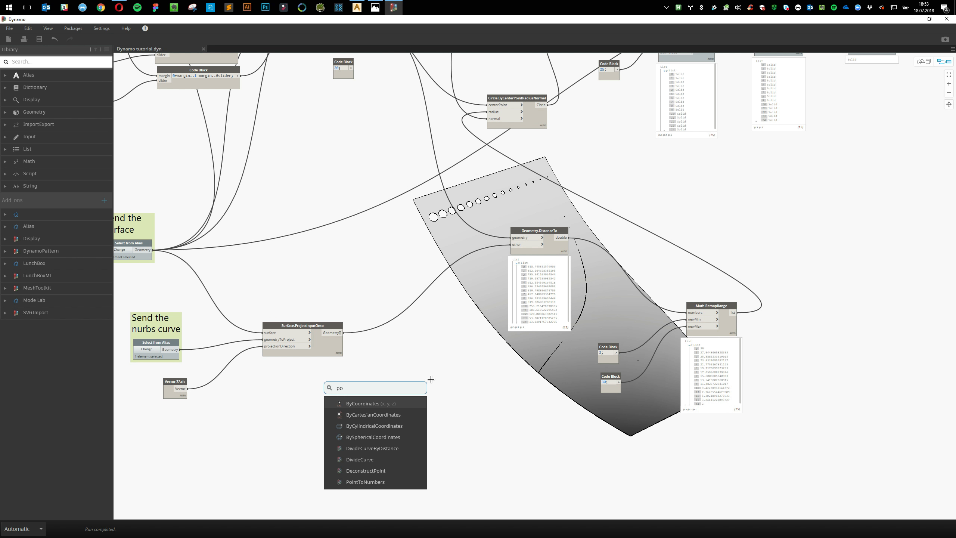
text(int ar)
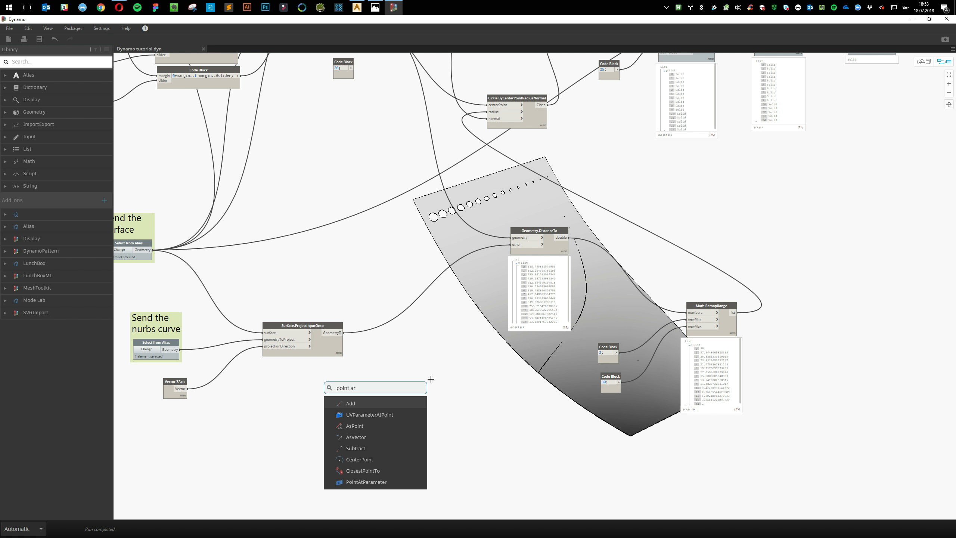
key(BackSpace)
text(t pare)
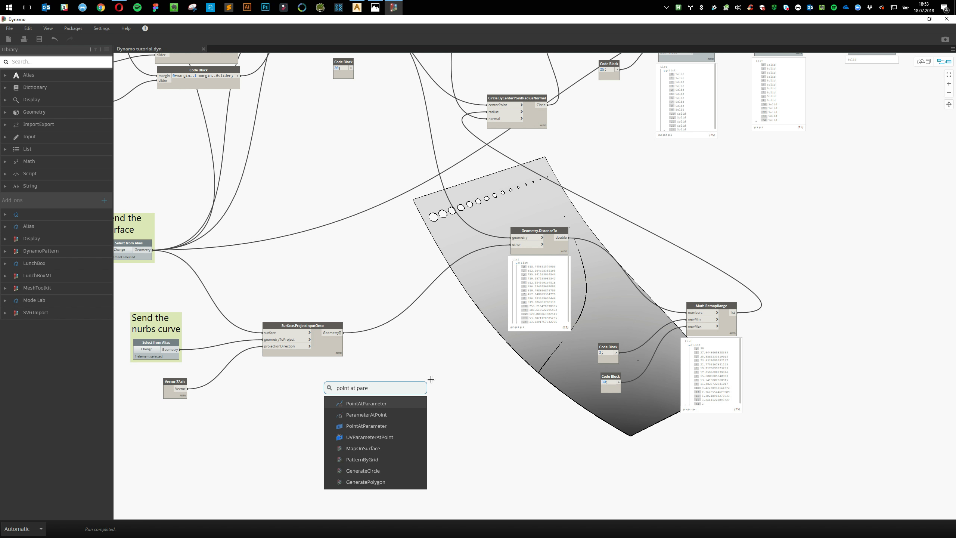
text(met)
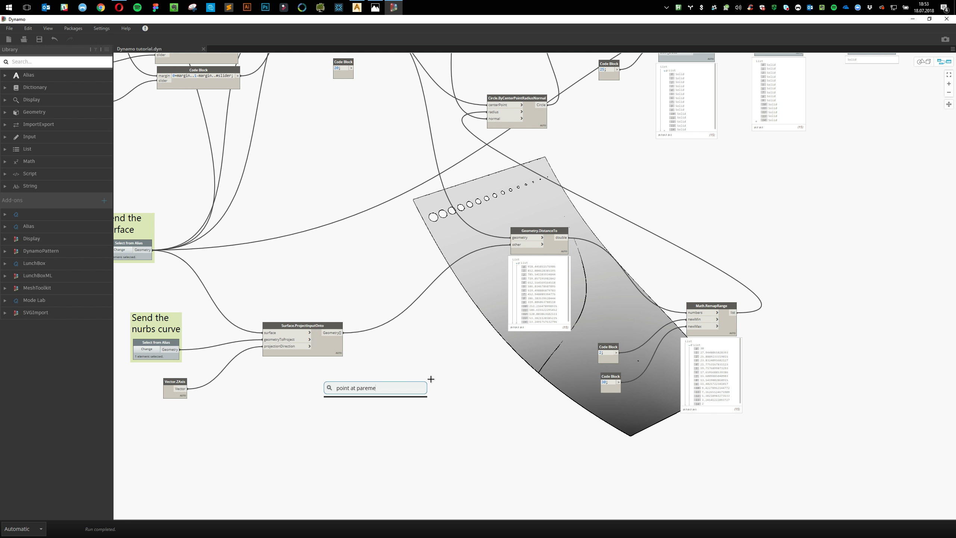
key(BackSpace)
key(BackSpace)
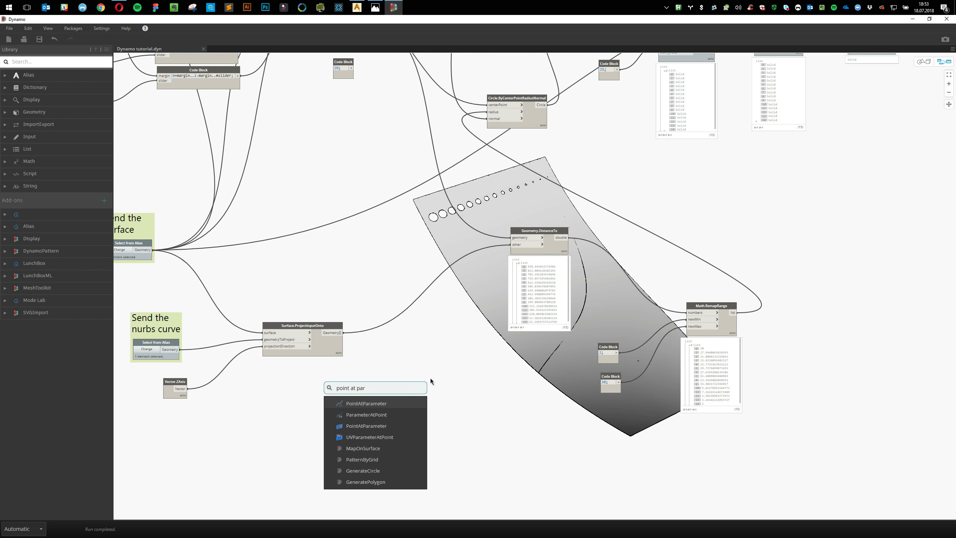
click(385, 403)
scroll(390, 368, up, 2)
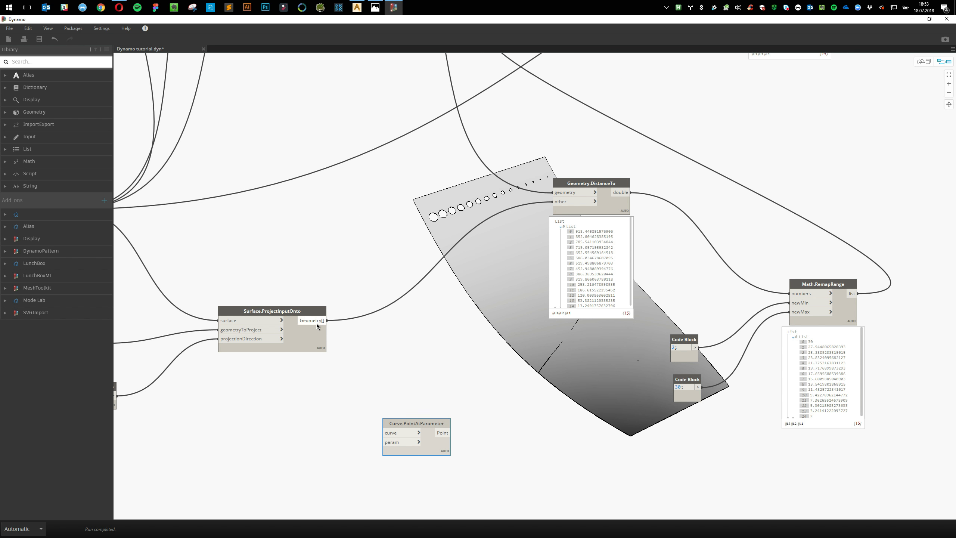
drag(316, 323, 445, 382)
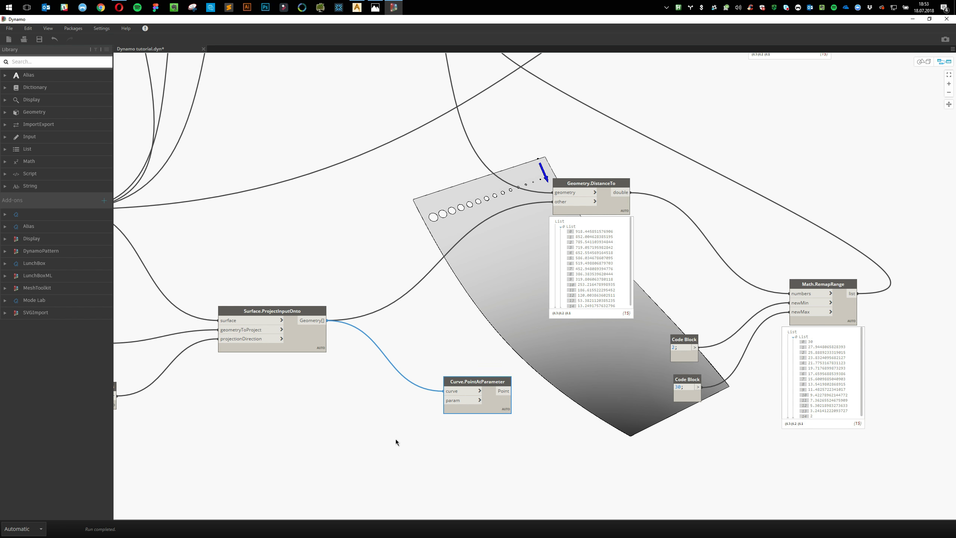
Connect a new code block containing 0..1..#20; to the param input of Curve.PointAtParameter and save the graph
double_click(372, 436)
text(0..1..#)
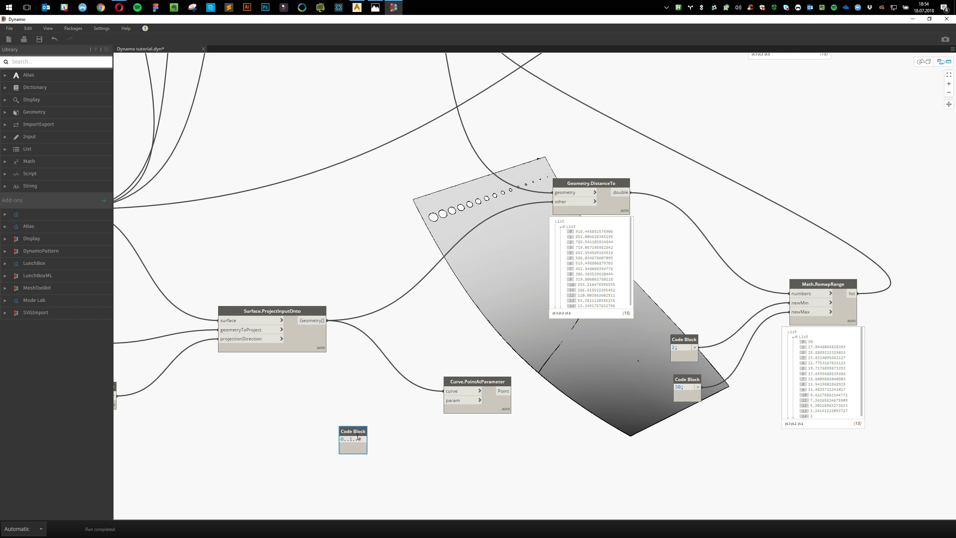
text(20;)
click(394, 422)
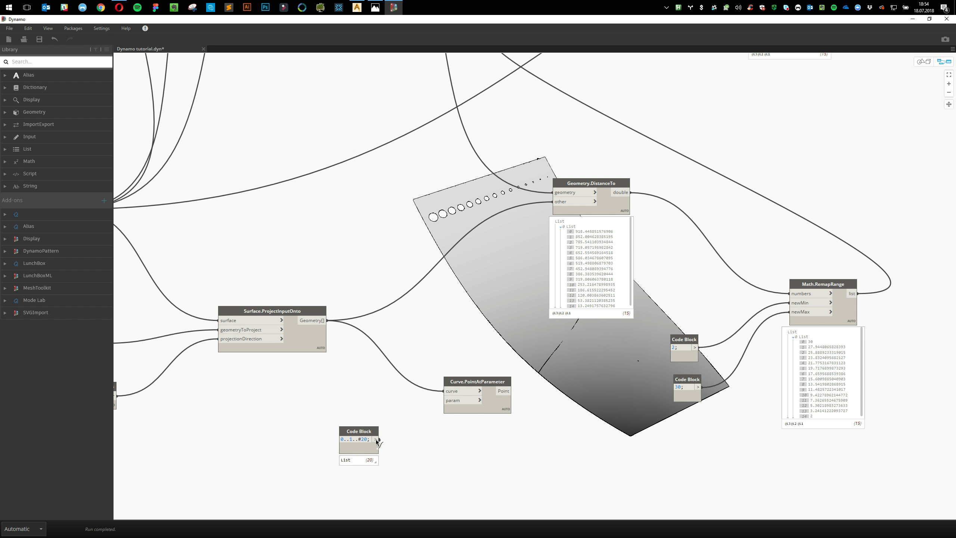
drag(377, 440, 449, 402)
mouse_move(504, 409)
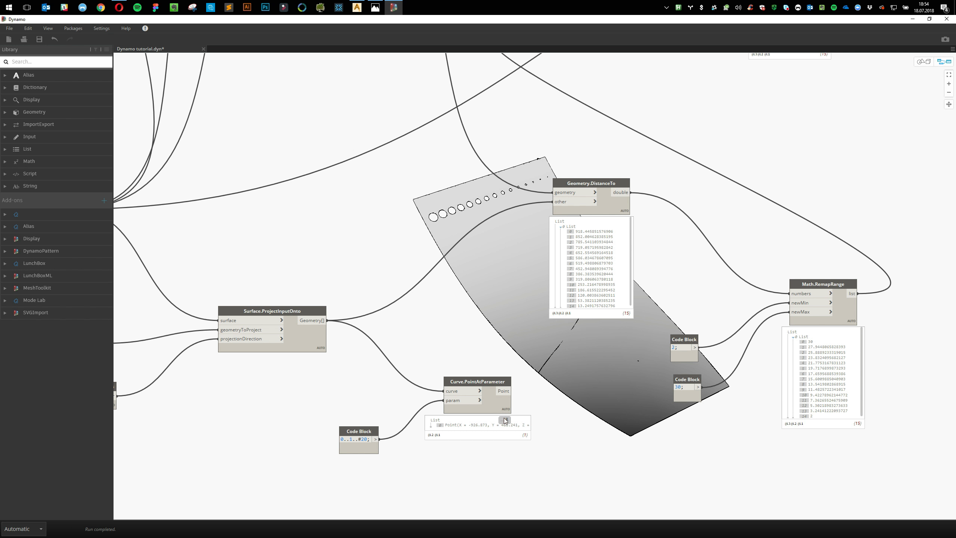
mouse_move(310, 335)
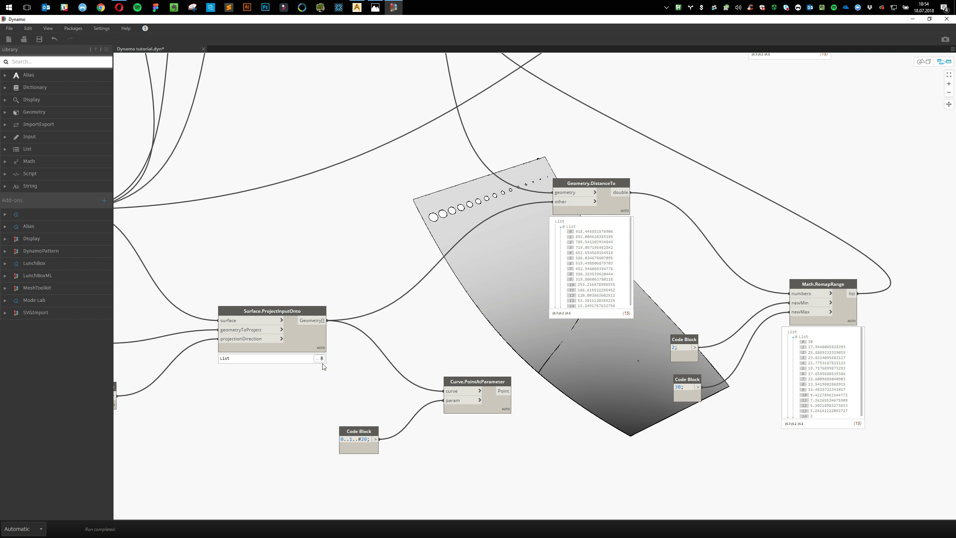
mouse_move(323, 360)
scroll(387, 456, up, 4)
key(ctrl+s)
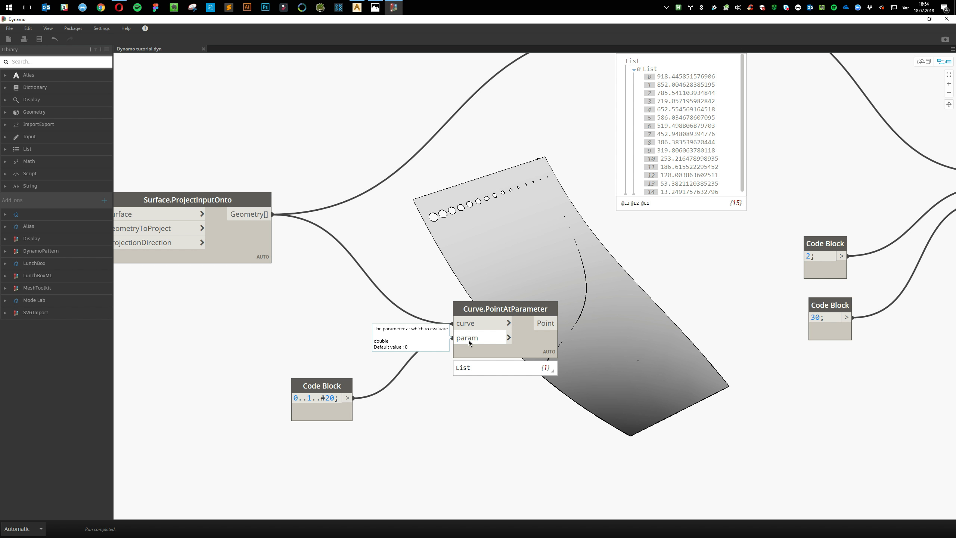
Set the lacing of Curve.PointAtParameter to Cross Product and move the 0..1..#20; code block farther up and away from it
click(537, 343)
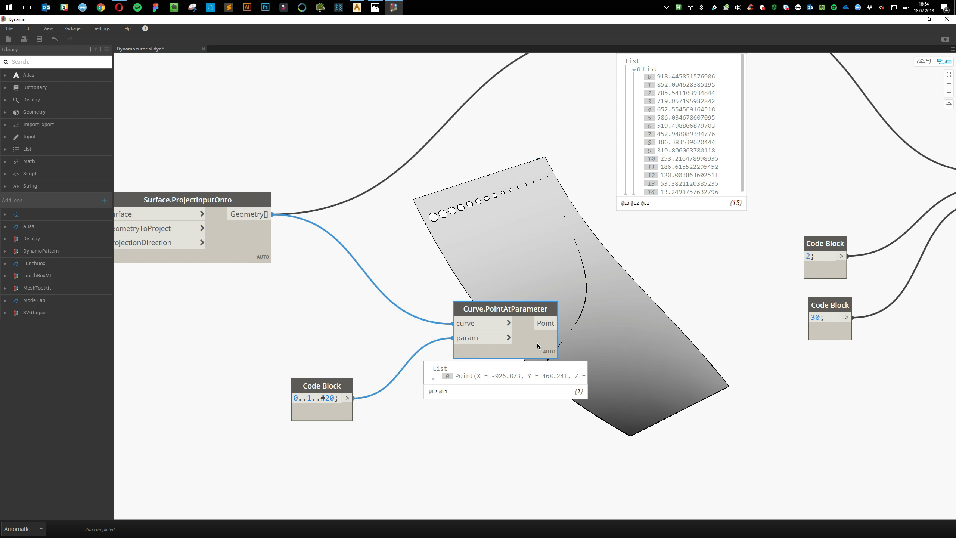
right_click(538, 343)
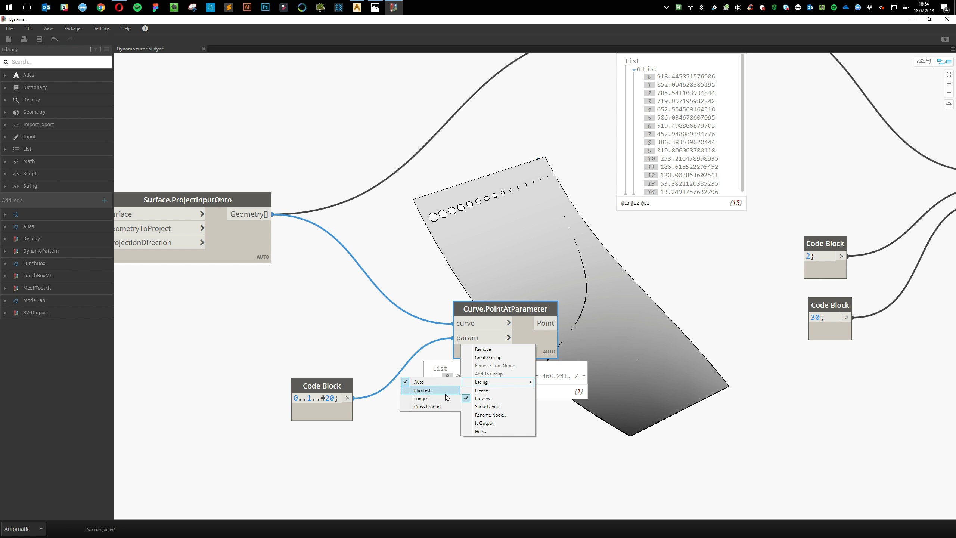
click(441, 409)
scroll(474, 409, down, 3)
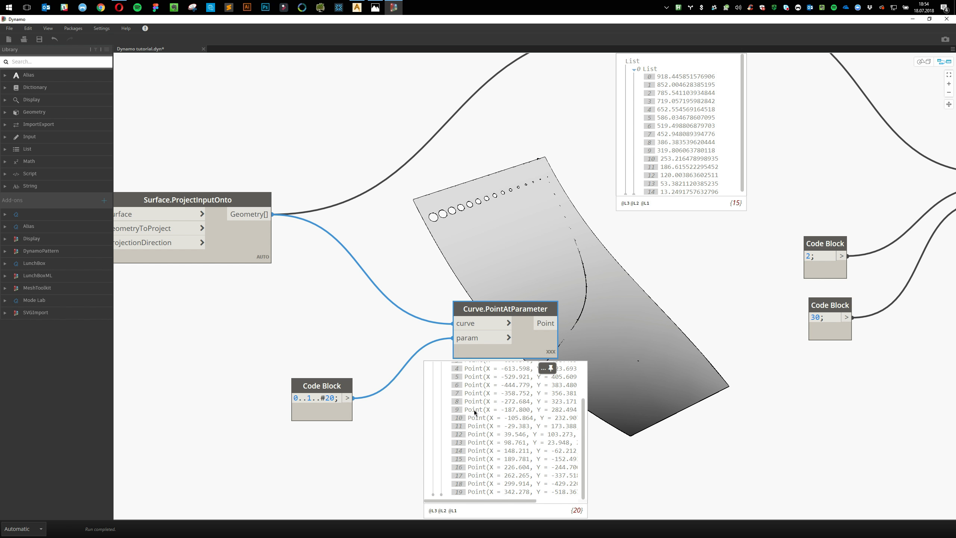
scroll(475, 413, up, 3)
drag(353, 392, 317, 359)
click(598, 339)
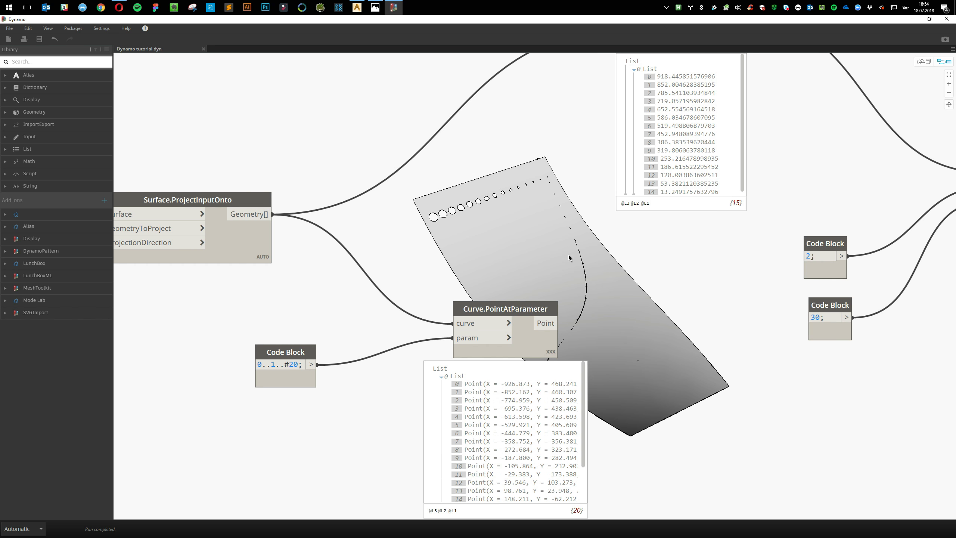
Examine the curve that Surface.ProjectInputOnto projects onto the surface and the nodes feeding it
scroll(561, 251, down, 3)
middle_drag(311, 126, 599, 262)
scroll(447, 260, down, 2)
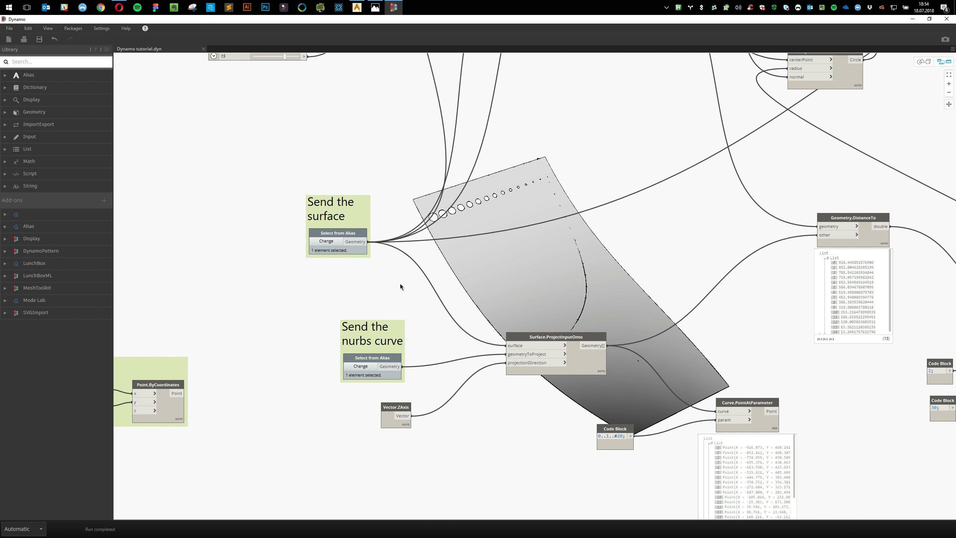
click(584, 356)
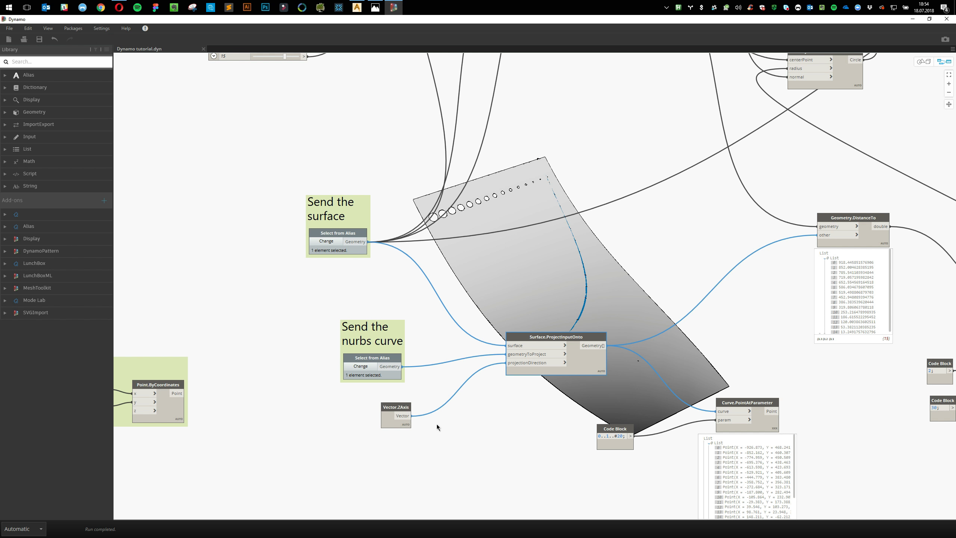
scroll(419, 203, down, 3)
middle_drag(421, 211, 466, 236)
scroll(476, 252, up, 3)
scroll(479, 236, up, 2)
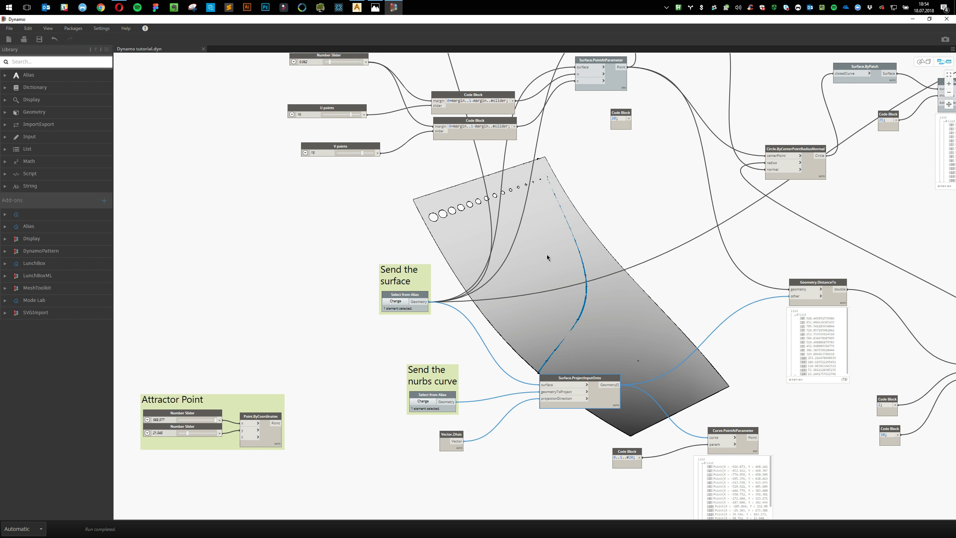
click(548, 257)
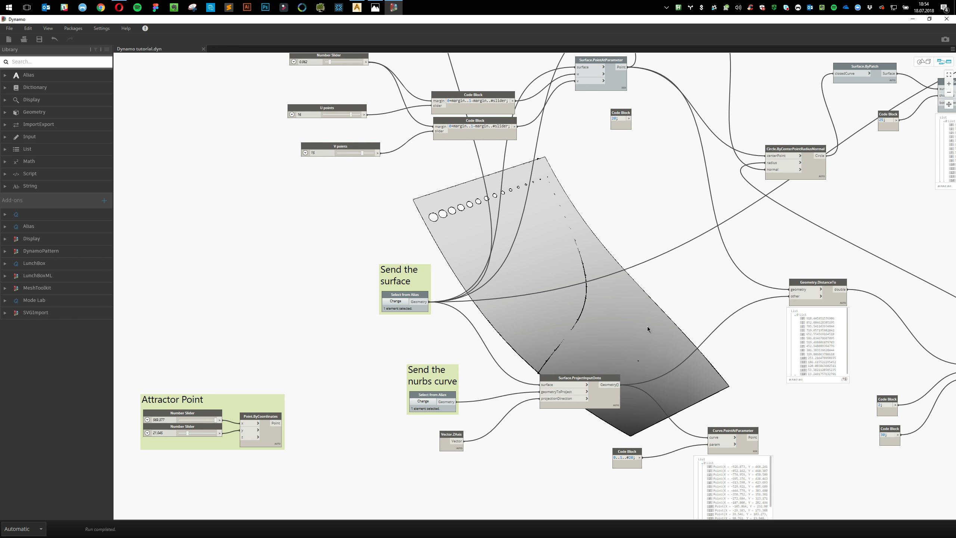
Turn on the preview of the Select from Alias node in the Send the surface group
middle_drag(664, 336, 457, 258)
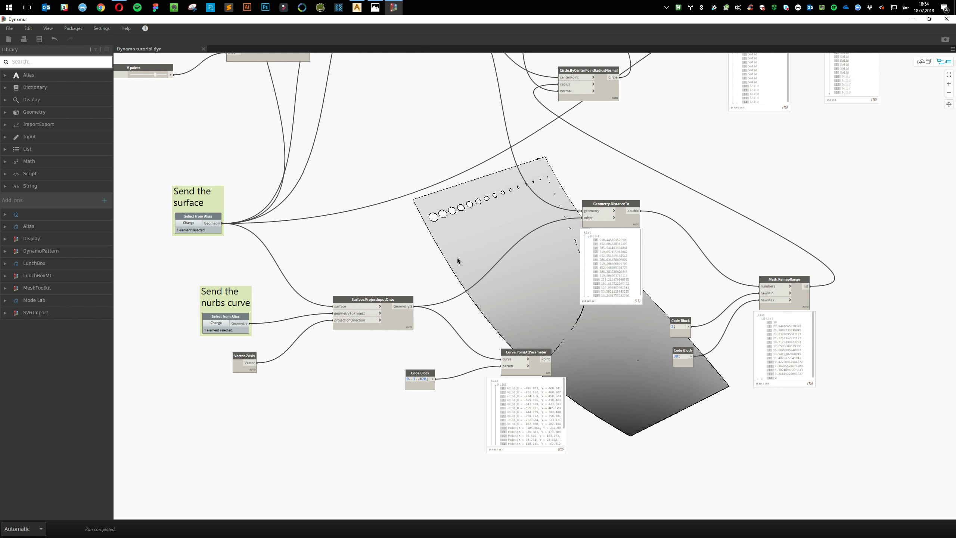
click(199, 217)
right_click(199, 215)
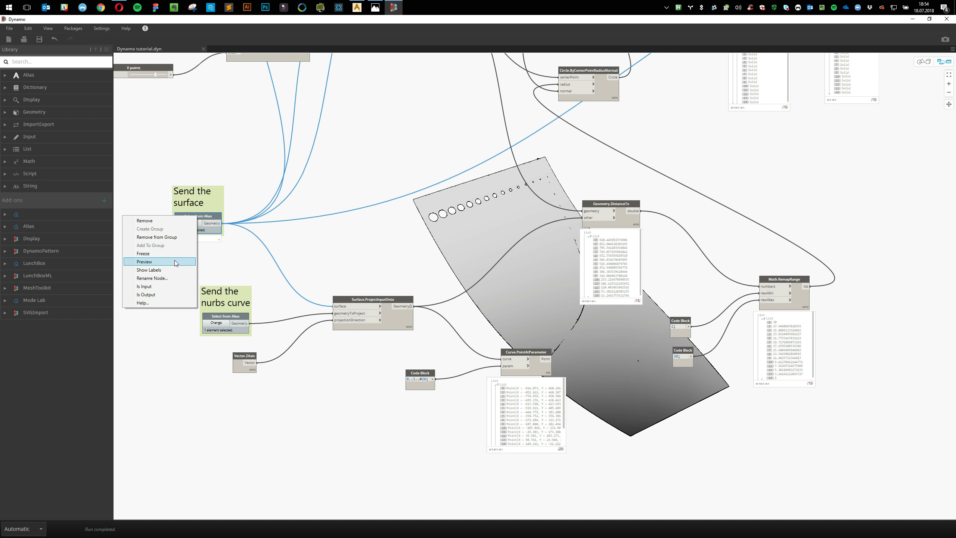
click(176, 260)
right_click(204, 215)
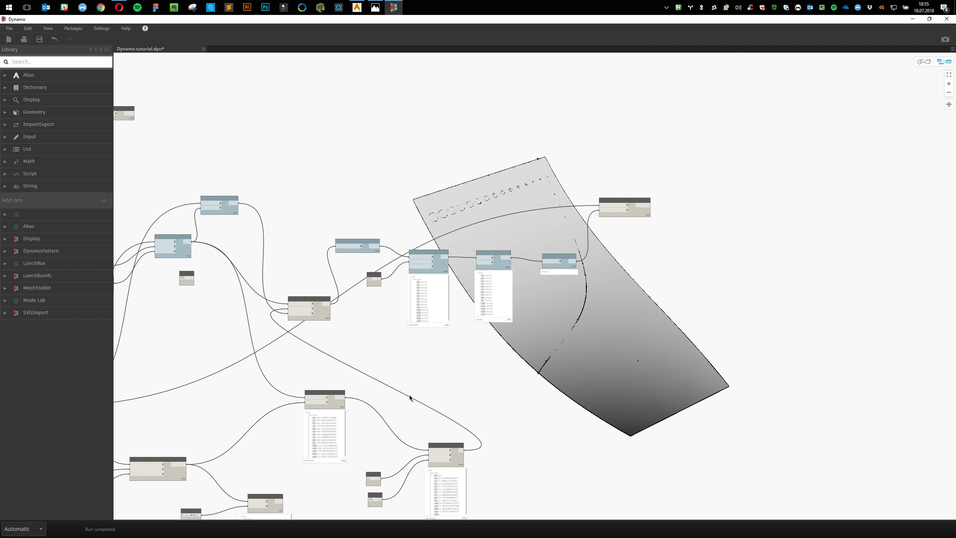
Turn off the preview of the Surface.SubtractFrom node and select Circle.ByCenterPointRadiusNormal
click(630, 213)
scroll(630, 223, up, 3)
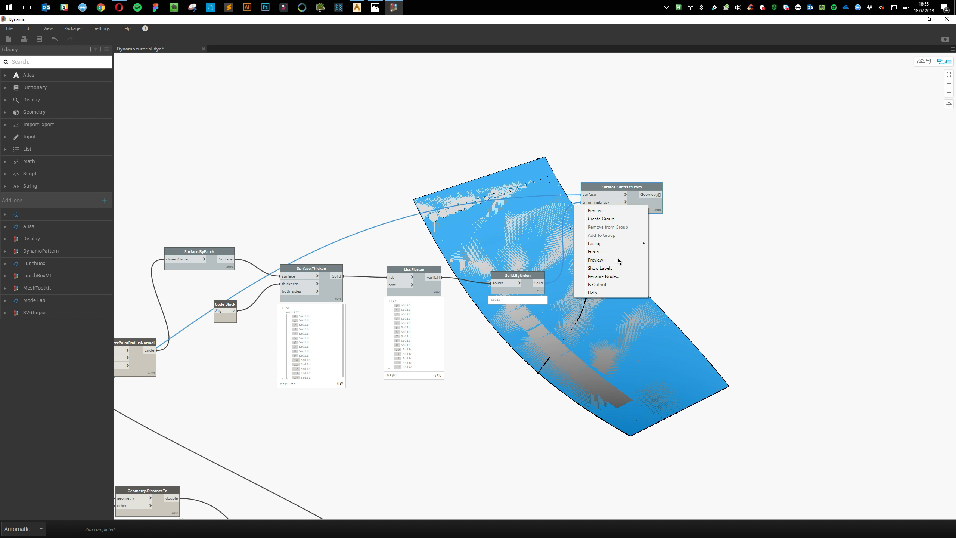
click(664, 300)
middle_drag(626, 327, 886, 259)
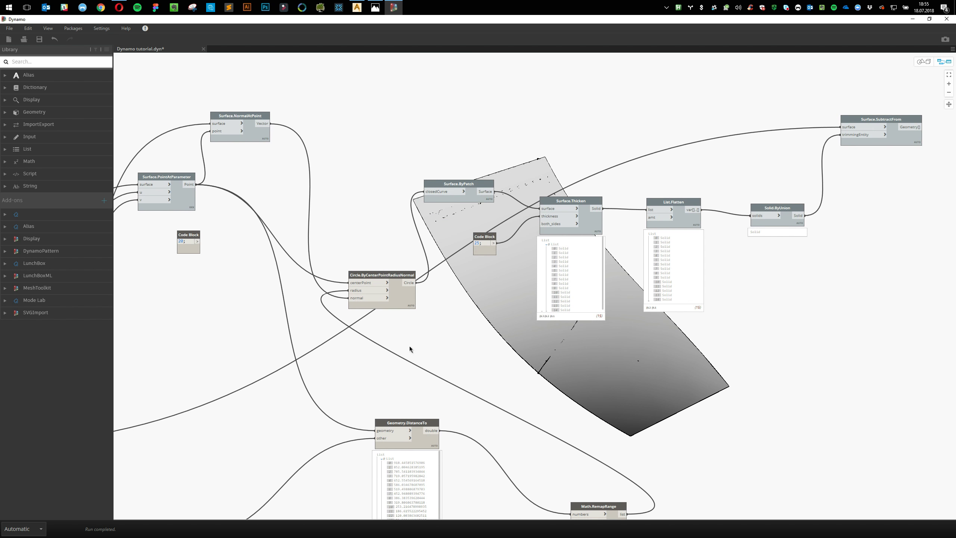
click(401, 300)
middle_drag(494, 339, 523, 321)
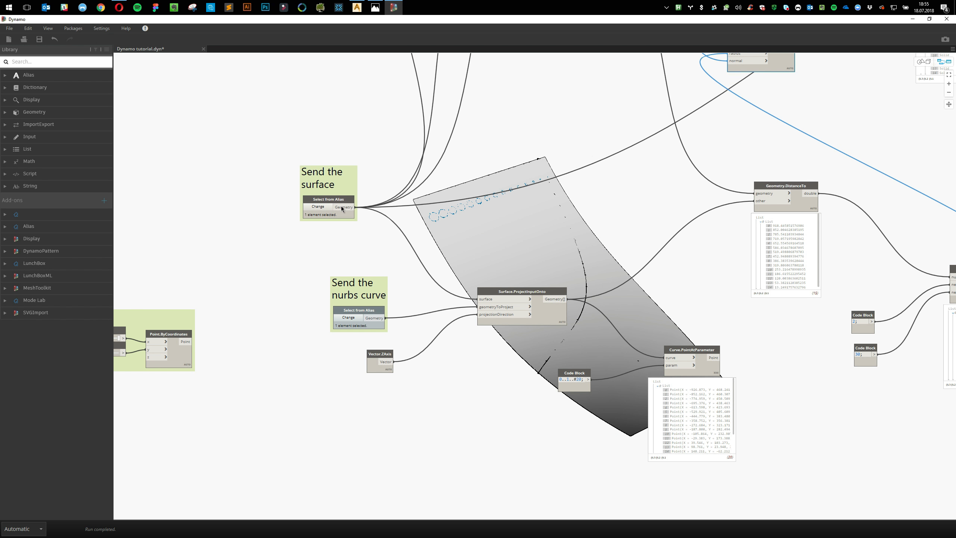
Turn off the preview of the Select from Alias node in the Send the surface group and save the graph
click(341, 206)
right_click(341, 204)
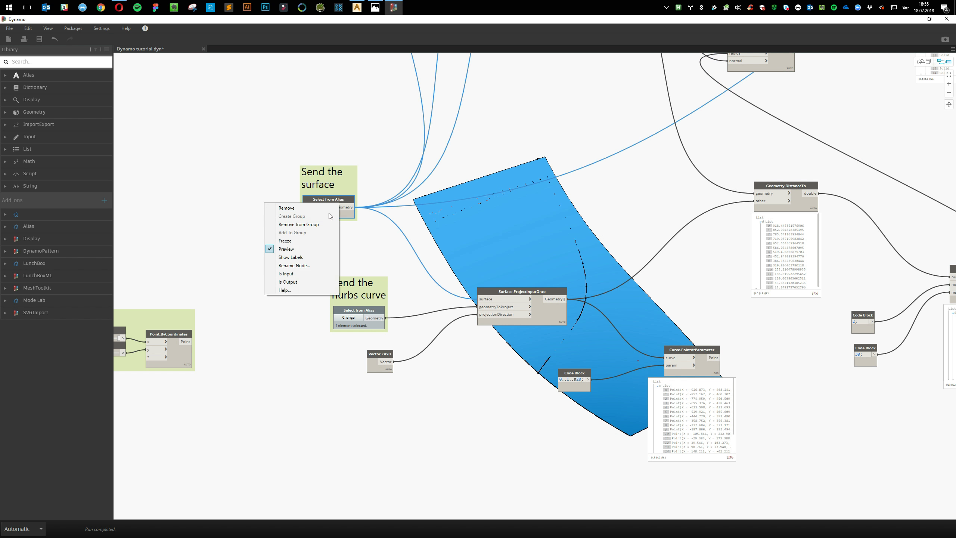
click(306, 250)
middle_drag(565, 259, 507, 266)
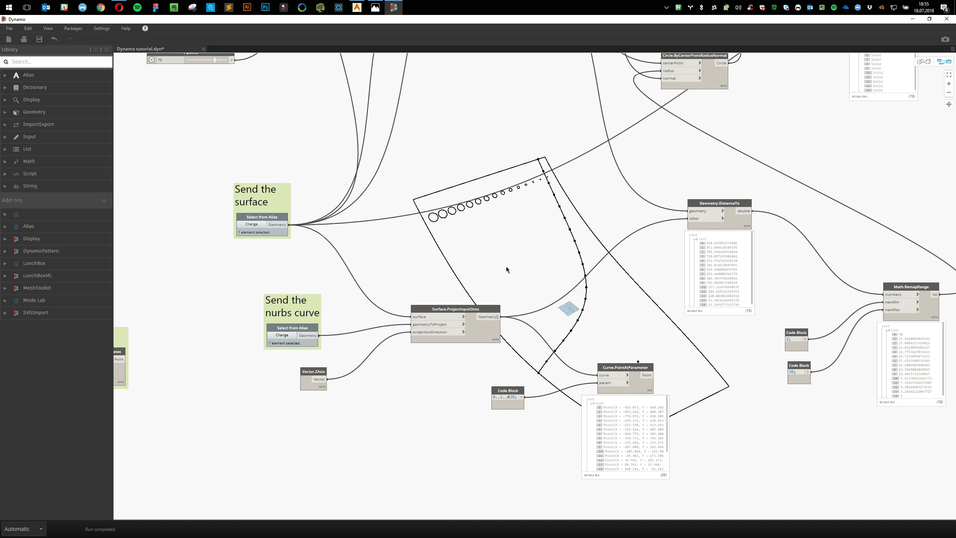
key(ctrl+s)
Unpin the output lists under Geometry.DistanceTo and Math.RemapRange
middle_drag(737, 465, 521, 416)
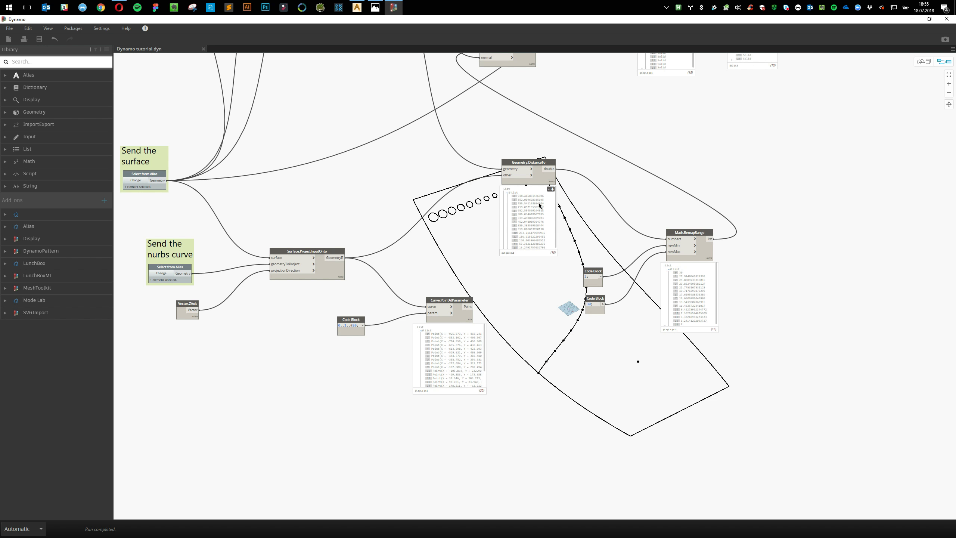
click(552, 181)
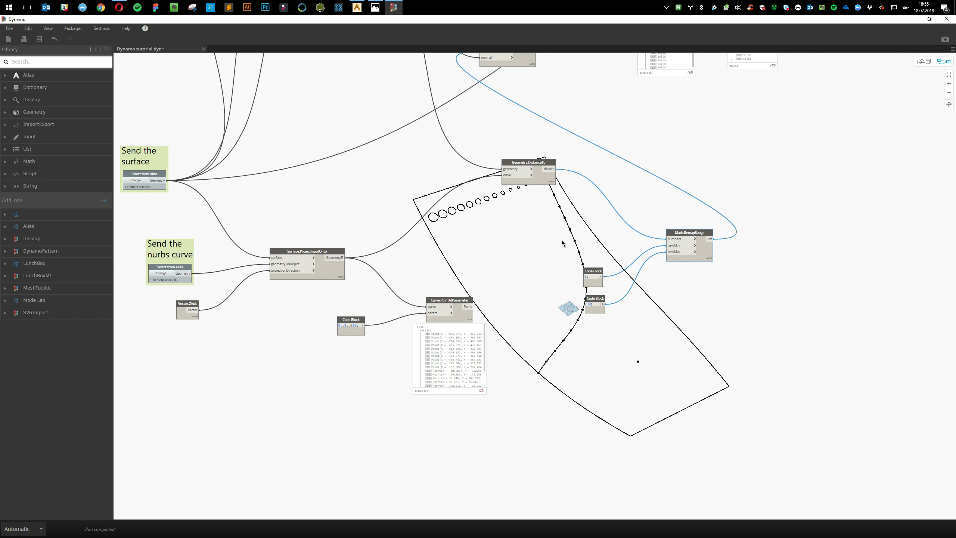
click(544, 236)
Move Surface.NormalAtPoint down between Surface.PointAtParameter and Geometry.DistanceTo, and nudge Circle.ByCenterPointRadiusNormal slightly toward it
middle_drag(497, 251, 504, 357)
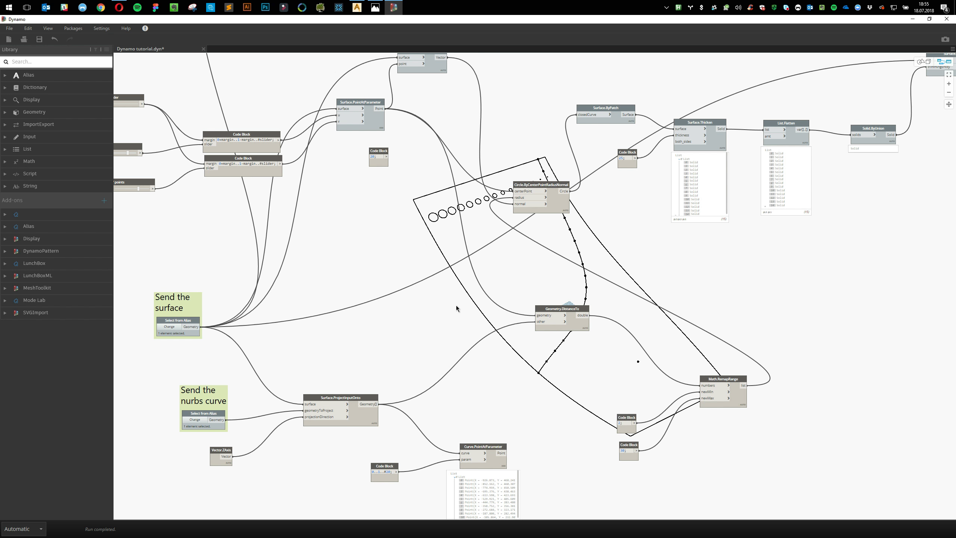
middle_drag(437, 259, 511, 314)
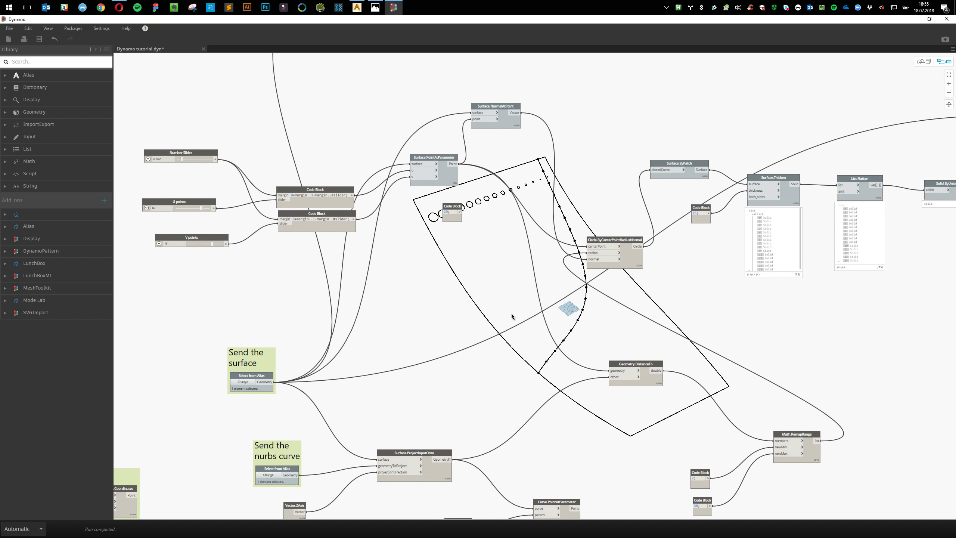
click(513, 127)
drag(517, 129, 480, 325)
drag(632, 264, 625, 263)
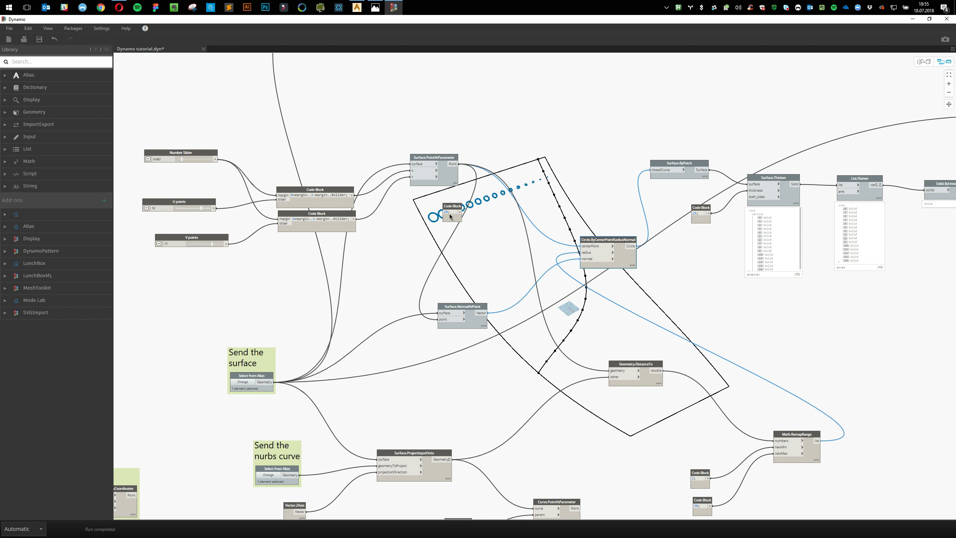
Feed the radius of Circle.ByCenterPointRadiusNormal from the 20; code block placed beside it, and move Geometry.DistanceTo closer to Surface.ProjectInputOnto
drag(460, 212, 581, 253)
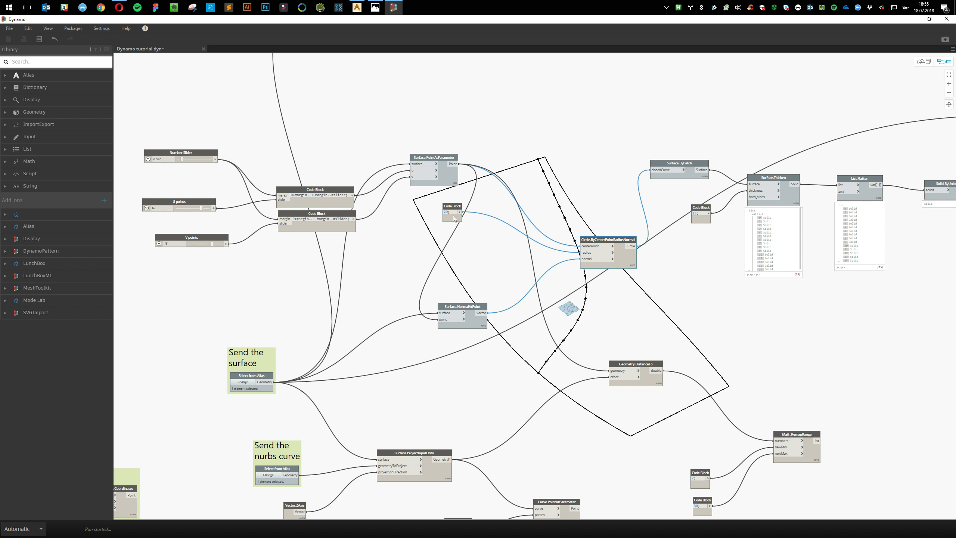
drag(453, 216, 520, 253)
click(682, 301)
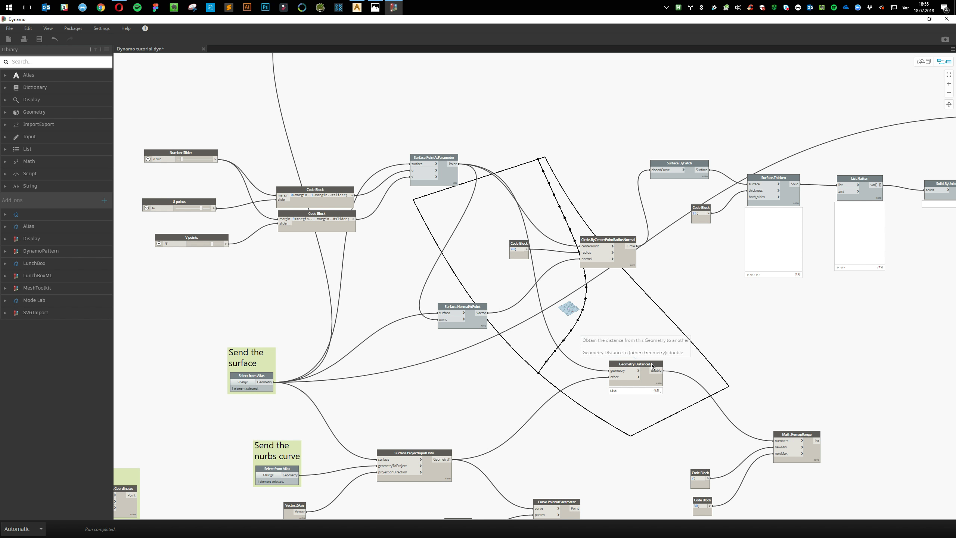
drag(651, 362, 595, 364)
click(699, 428)
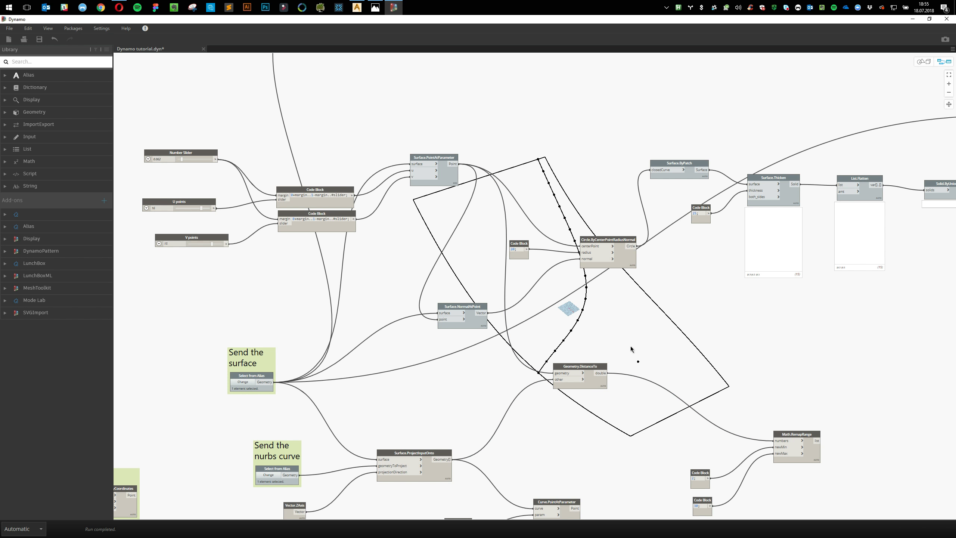
Turn on the preview of Surface.PointAtParameter and turn off the preview of Circle.ByCenterPointRadiusNormal
middle_drag(644, 339, 372, 275)
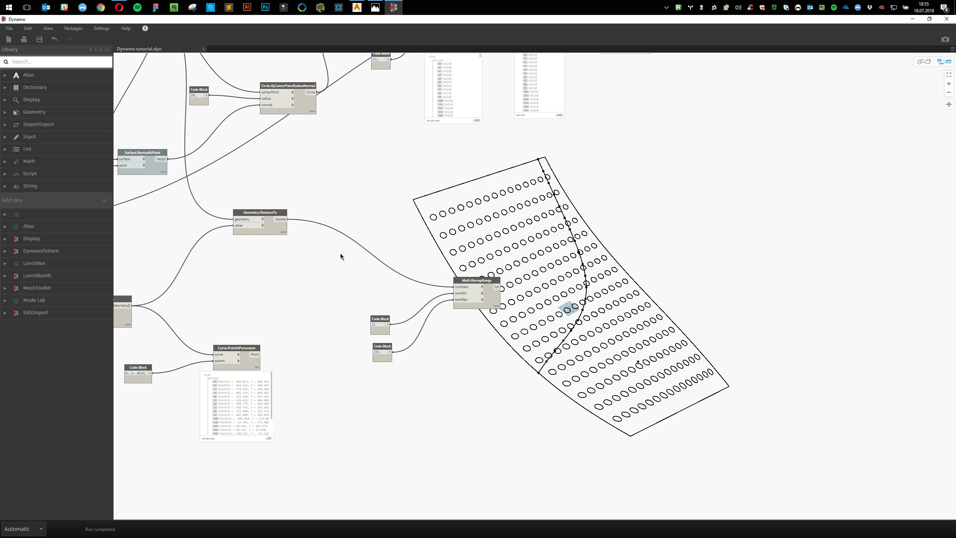
middle_drag(341, 255, 400, 256)
scroll(512, 328, down, 1)
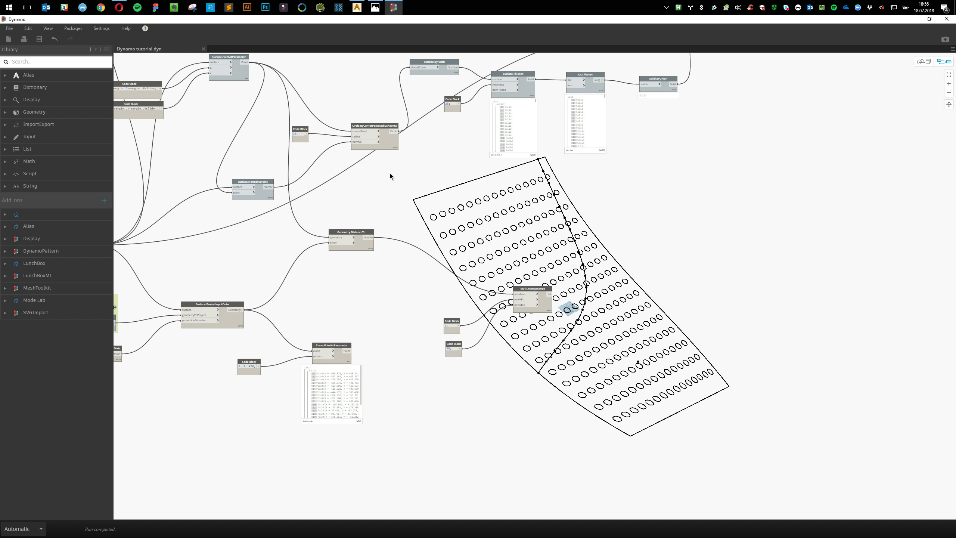
middle_drag(298, 131, 368, 177)
right_click(316, 121)
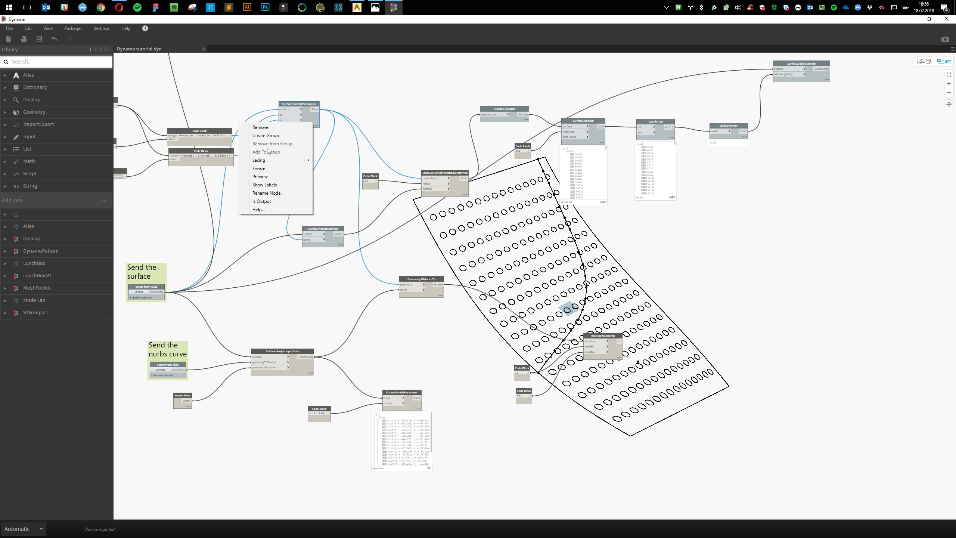
click(269, 177)
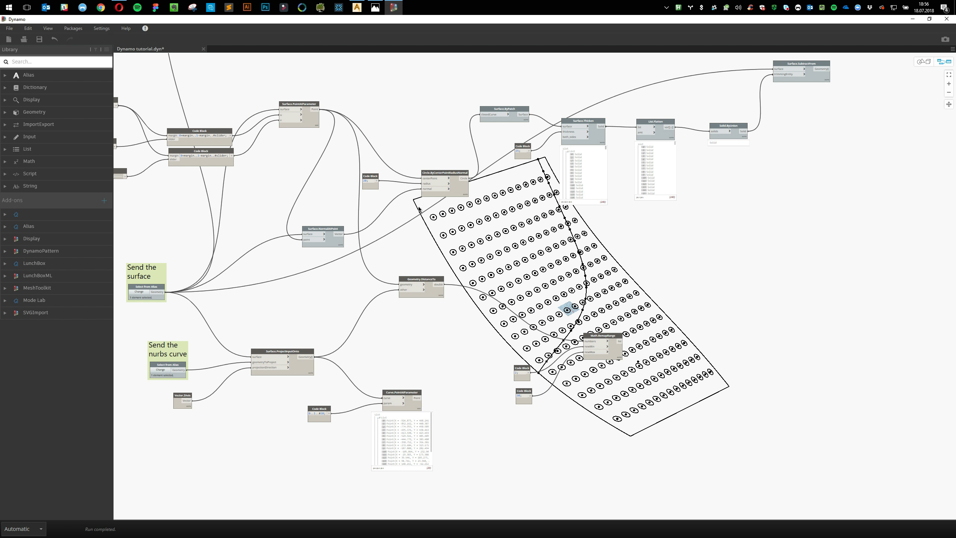
right_click(459, 192)
click(414, 247)
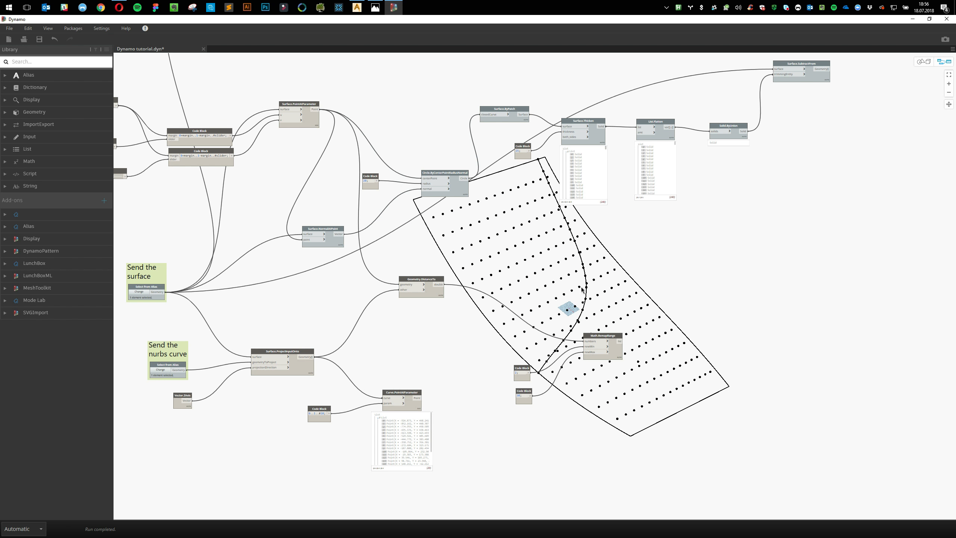
Highlight the grid points from Surface.PointAtParameter, followed by the points along the curve from Curve.PointAtParameter
click(305, 123)
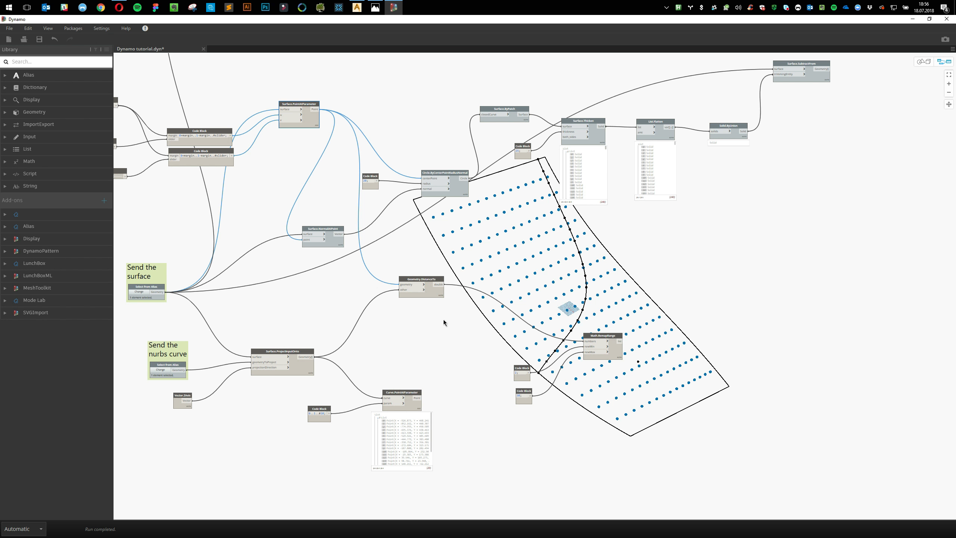
click(307, 367)
click(406, 402)
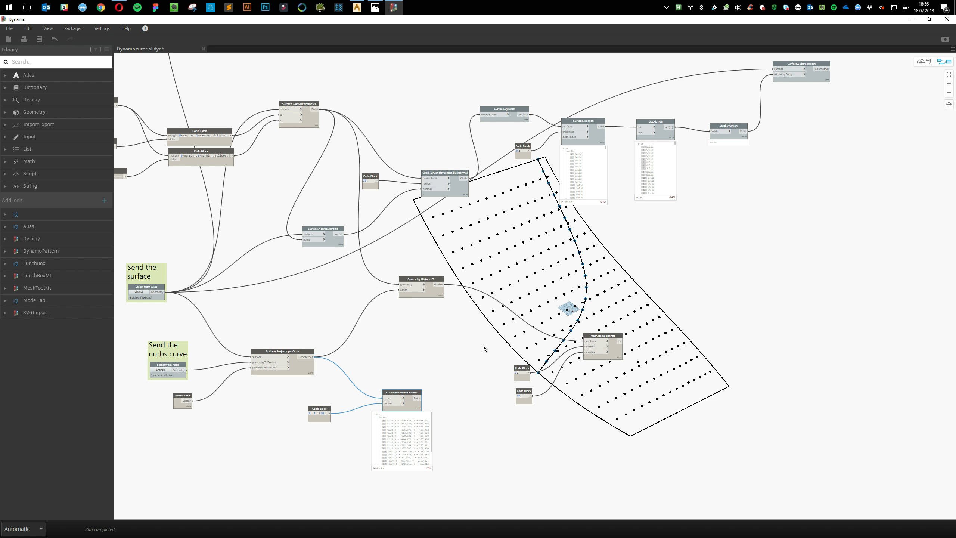
Move Math.RemapRange and its two code blocks together far away from Geometry.DistanceTo, clear of the surface preview
middle_drag(484, 345, 473, 278)
drag(659, 376, 498, 217)
drag(602, 292, 474, 203)
drag(608, 288, 917, 294)
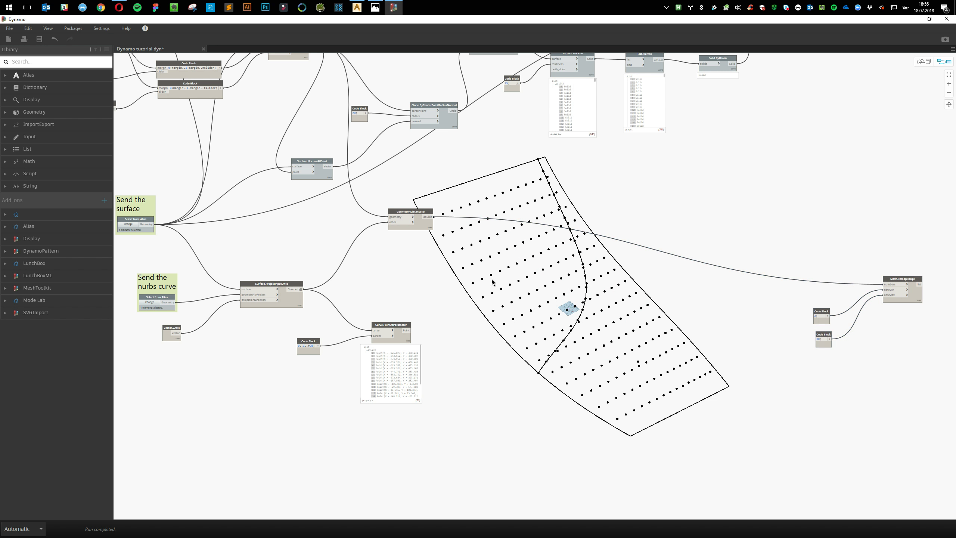
Connect the Point output of Curve.PointAtParameter to the other input of Geometry.DistanceTo, and move it and its code block closer to Surface.ProjectInputOnto
scroll(493, 279, up, 3)
scroll(452, 346, down, 2)
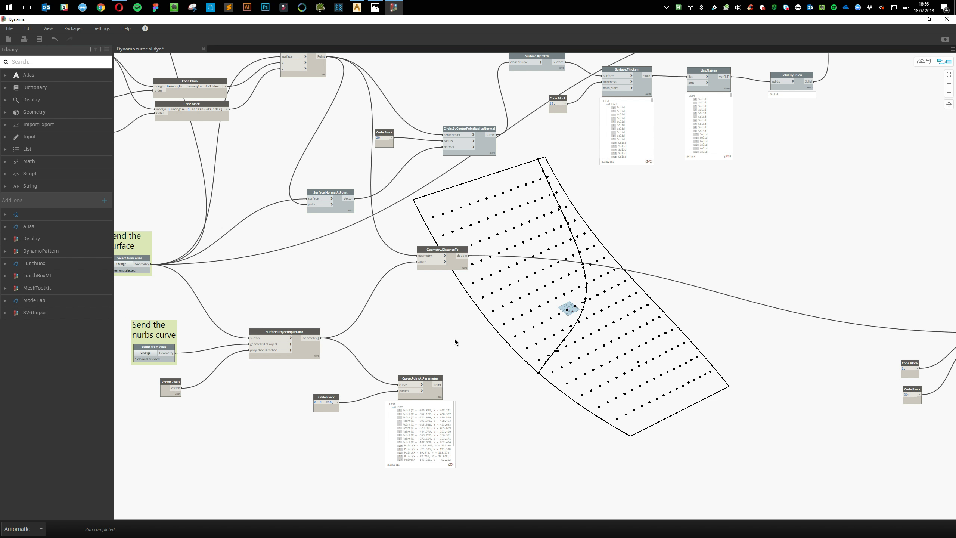
click(442, 398)
drag(441, 398, 419, 262)
drag(332, 399, 319, 370)
drag(435, 386, 381, 373)
click(452, 332)
Pin the output list of Geometry.DistanceTo and set the node's lacing to Cross Product
click(462, 268)
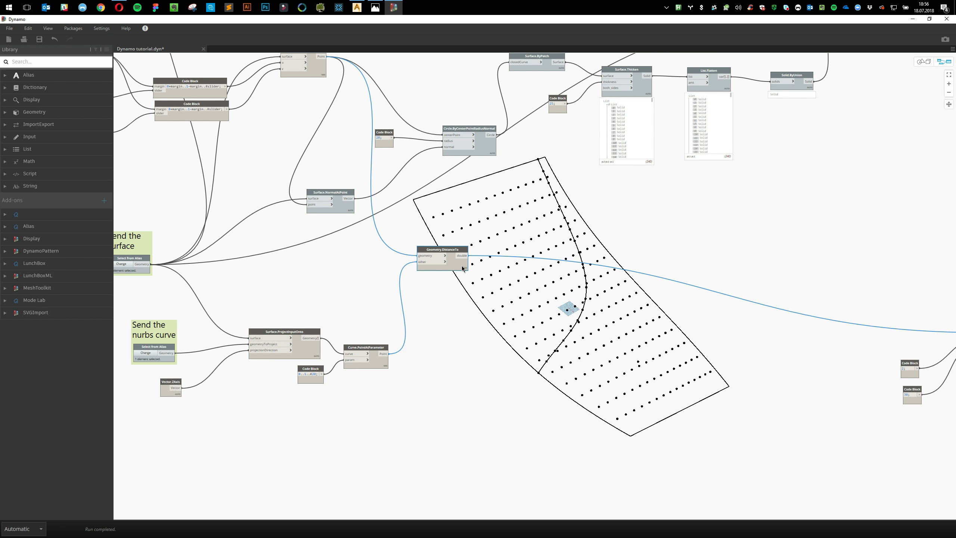
mouse_move(463, 268)
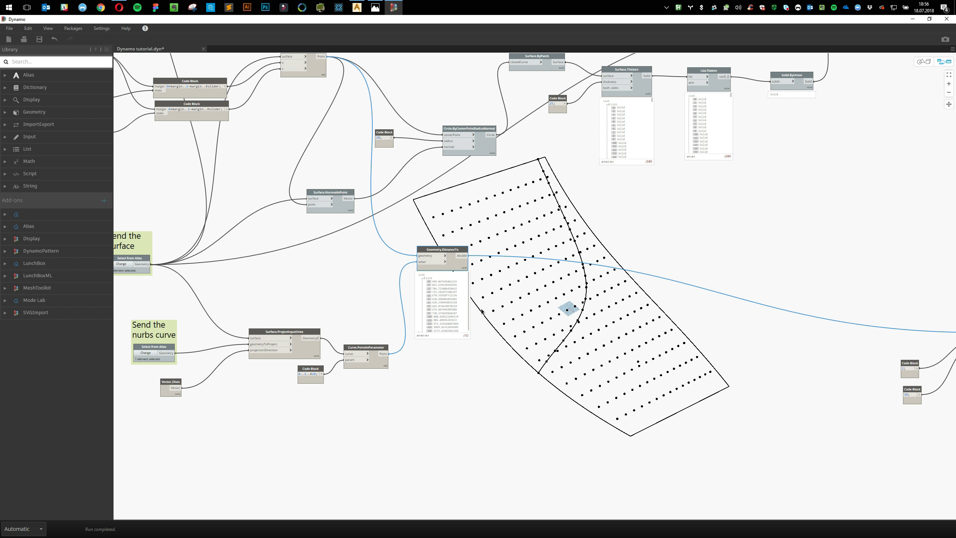
scroll(482, 311, up, 3)
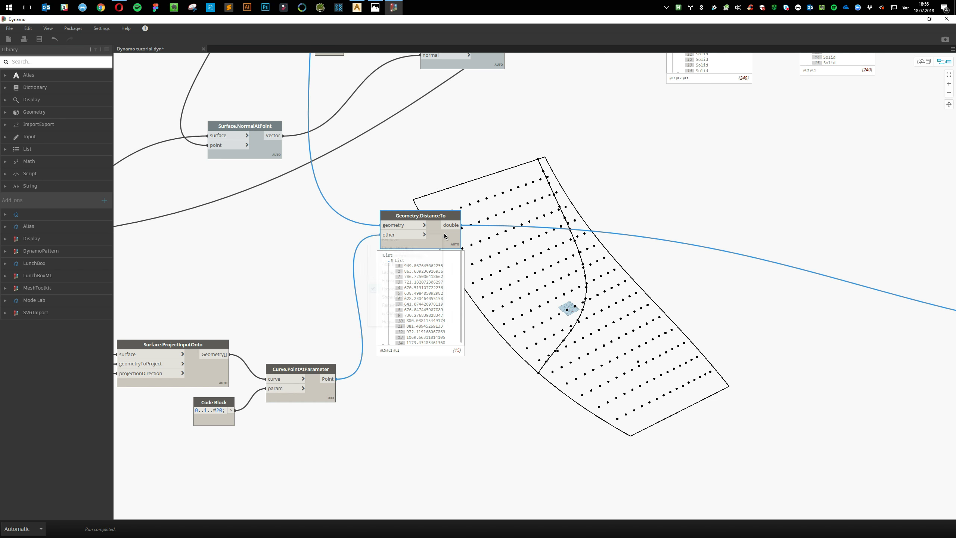
right_click(381, 234)
mouse_move(404, 275)
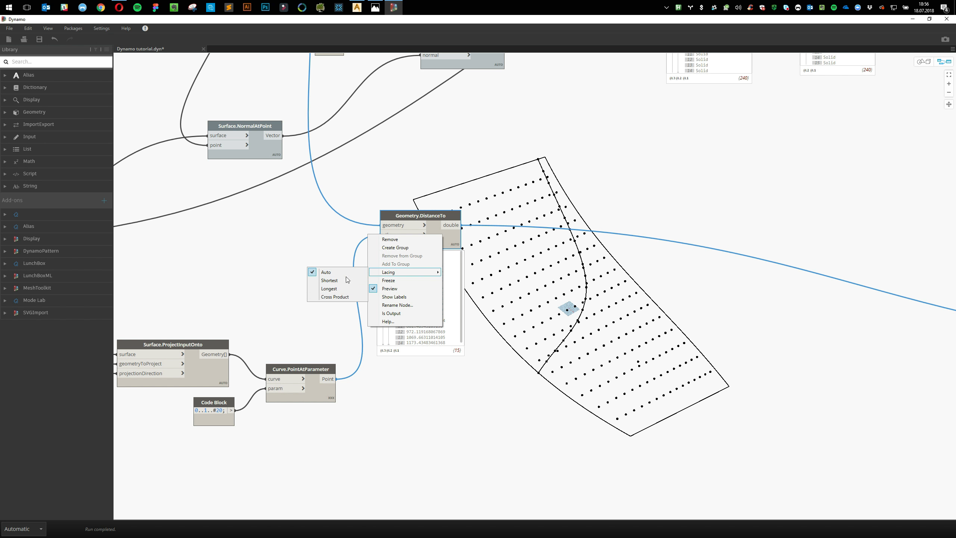
click(327, 297)
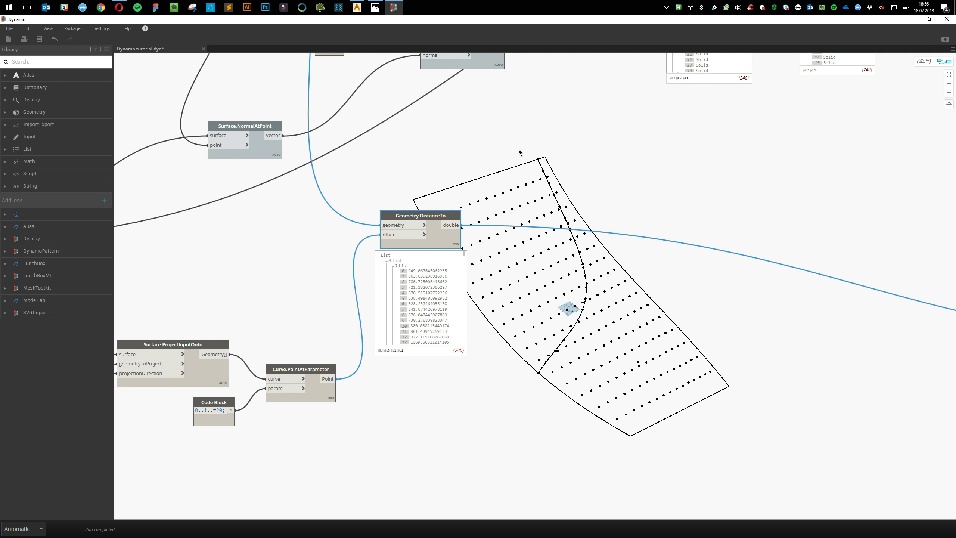
Examine the nested distance list of Geometry.DistanceTo and compare it with the point list from Surface.PointAtParameter
scroll(423, 315, down, 15)
scroll(424, 316, down, 20)
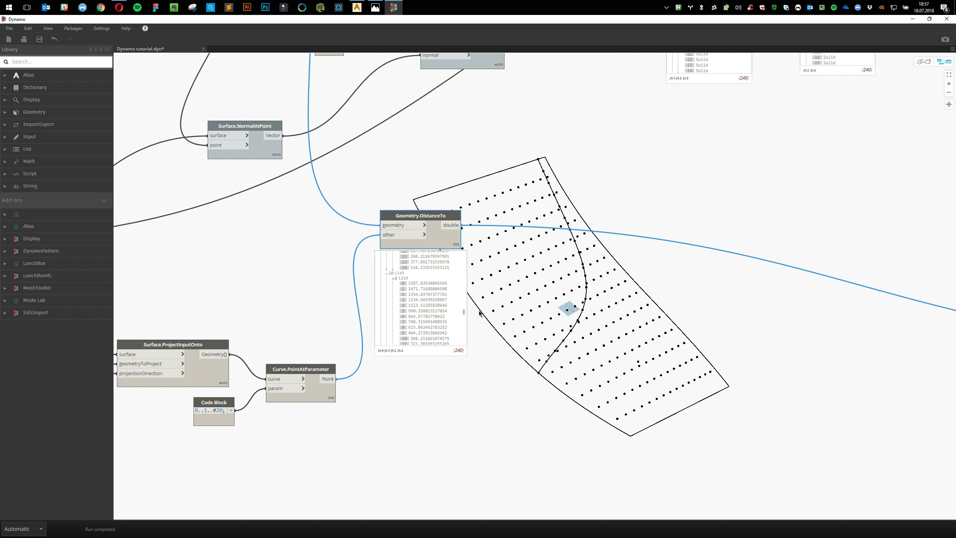
scroll(512, 313, down, 3)
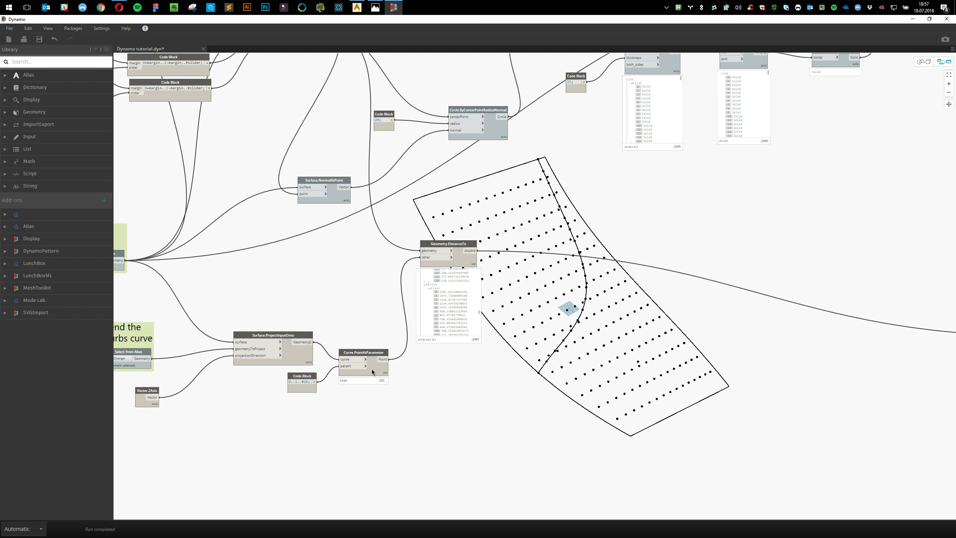
middle_drag(387, 204, 377, 346)
scroll(371, 154, down, 1)
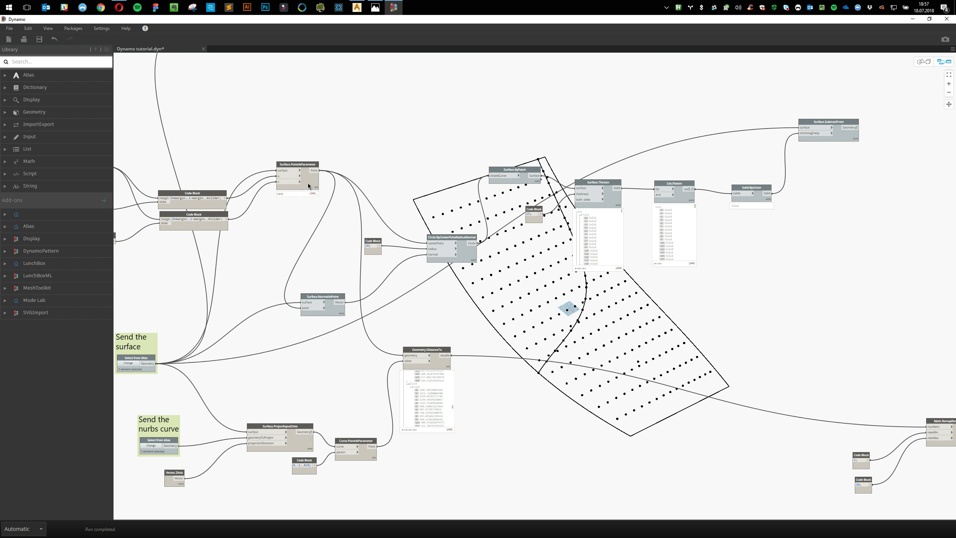
click(312, 194)
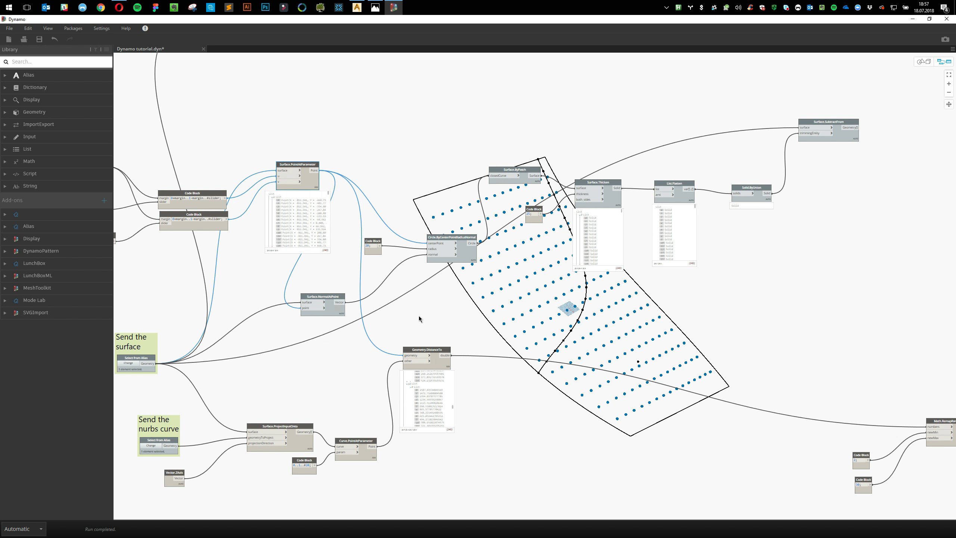
scroll(419, 316, up, 2)
middle_drag(418, 315, 421, 239)
scroll(421, 239, up, 1)
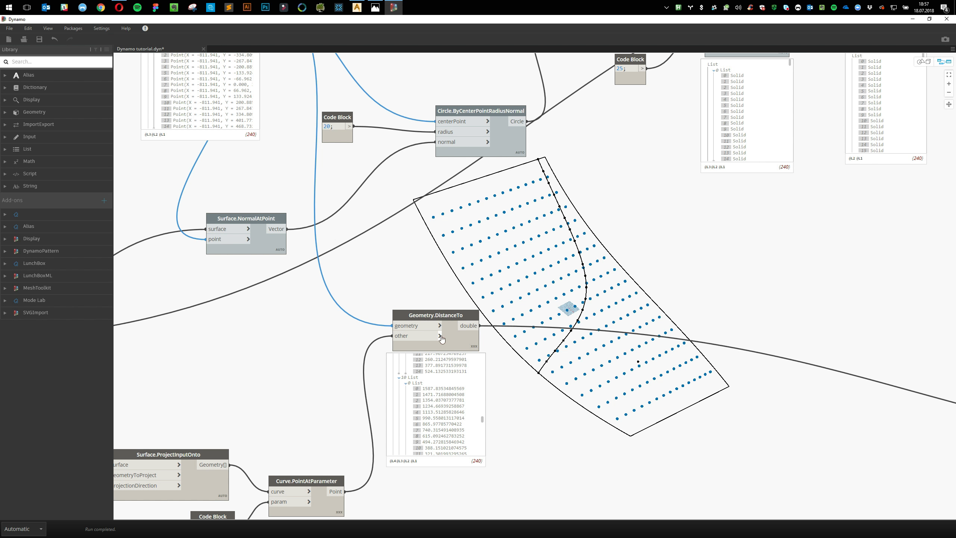
Pin the output list of Curve.PointAtParameter and show its points from the start
middle_drag(337, 495, 334, 393)
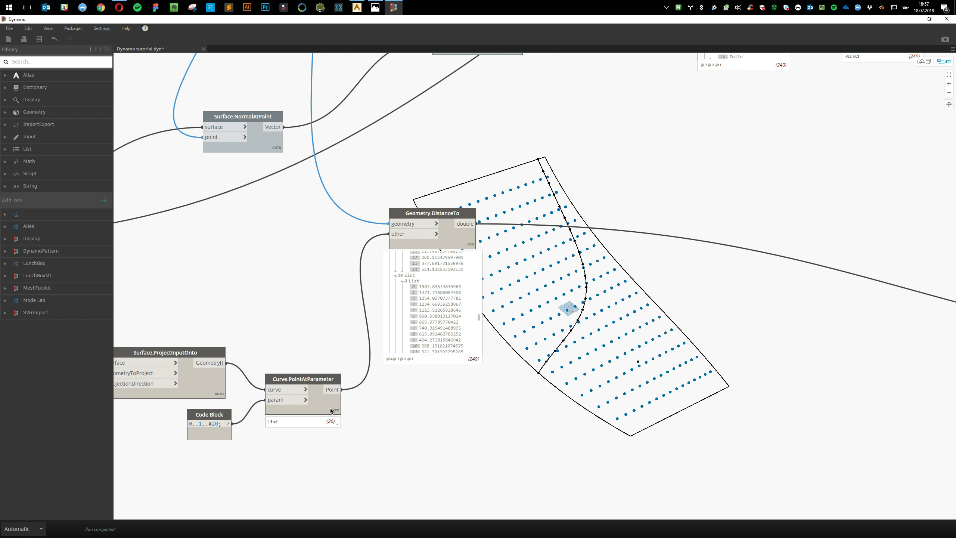
click(331, 409)
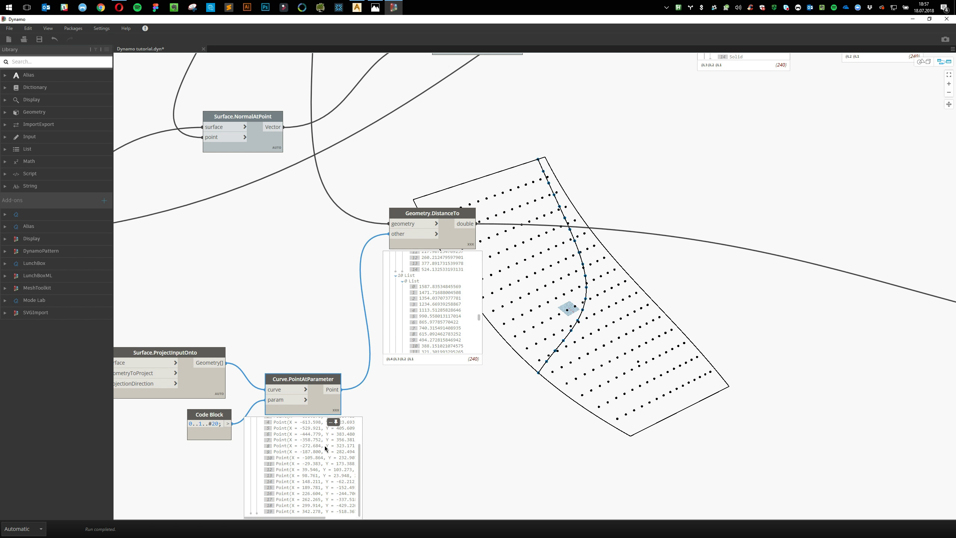
scroll(324, 445, up, 2)
Set the lacing of Geometry.DistanceTo to Auto and enable Use Levels on its other input
right_click(467, 240)
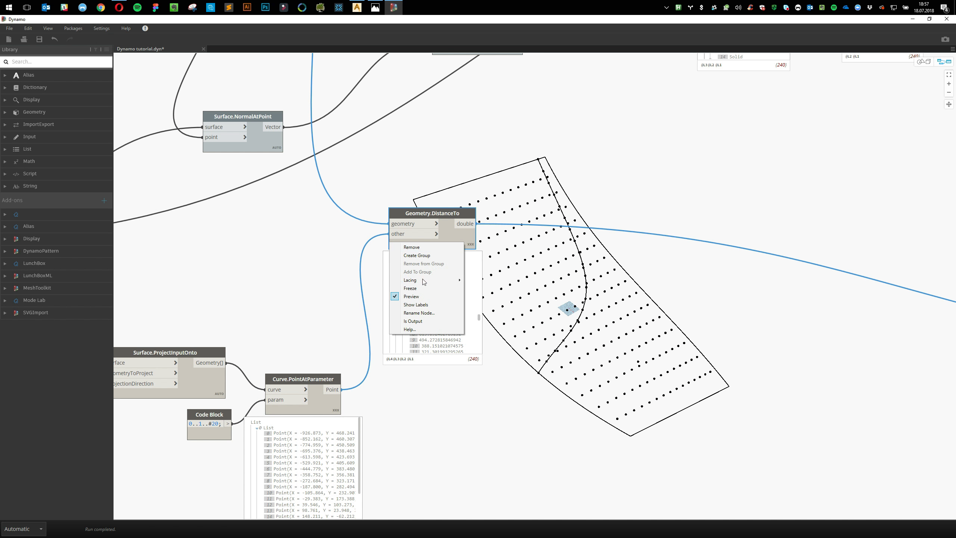
click(342, 280)
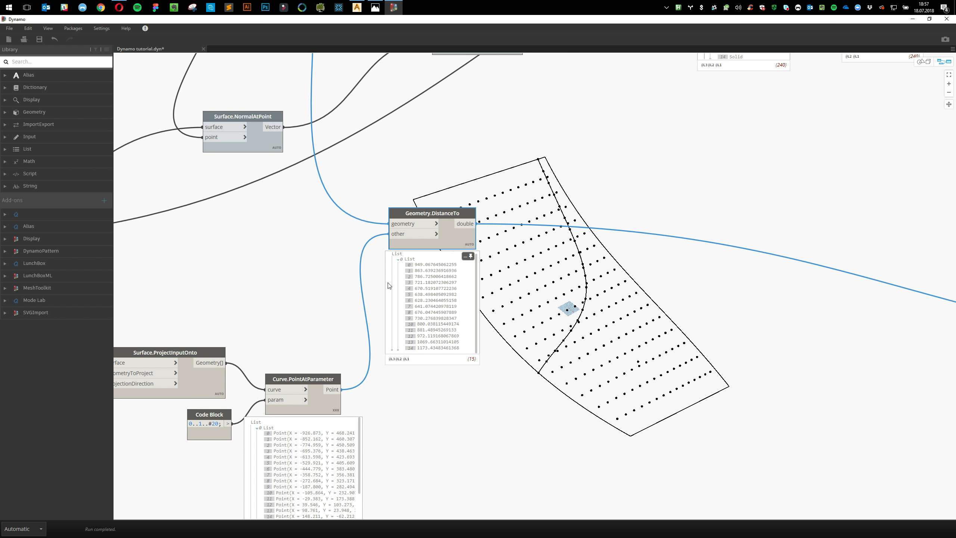
click(436, 233)
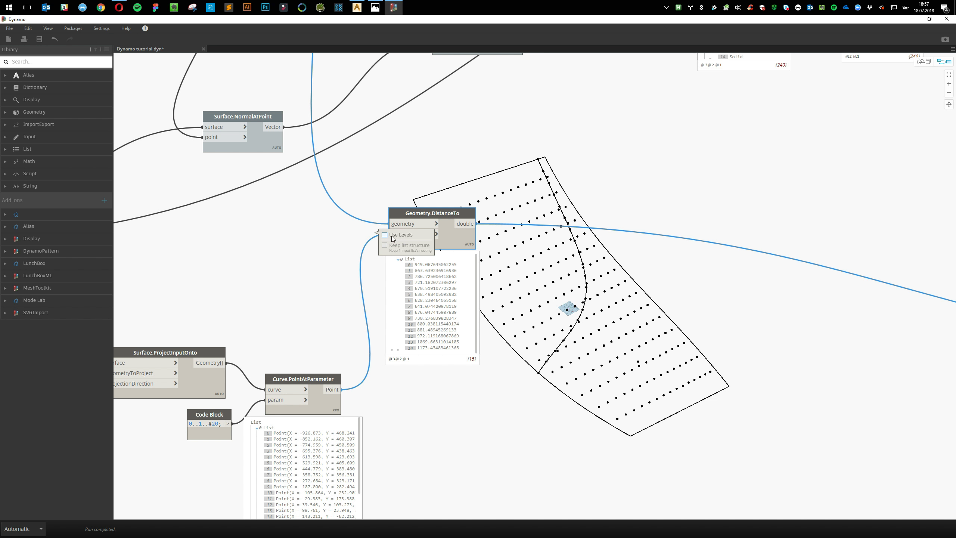
click(391, 235)
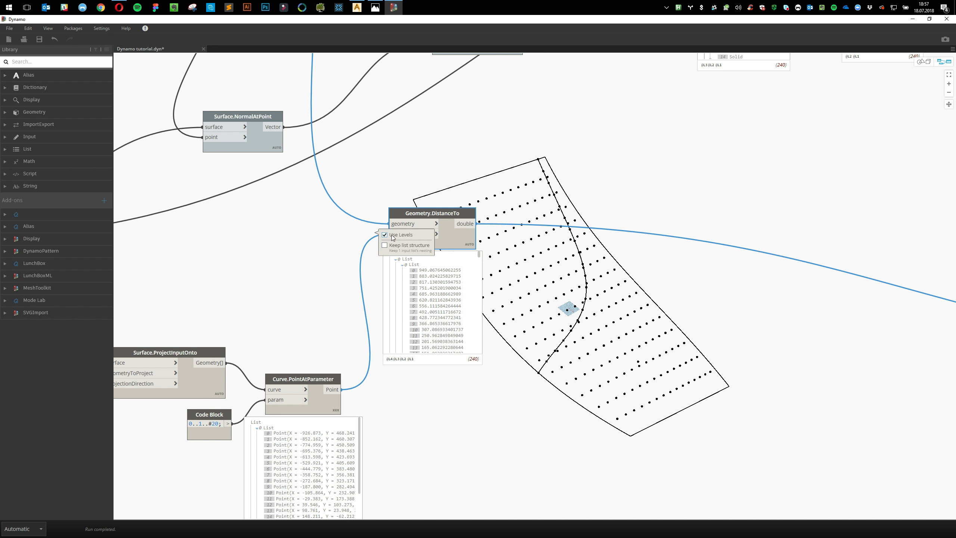
click(405, 421)
Check the nested point list of Surface.PointAtParameter and enable Use Levels on the geometry input of Geometry.DistanceTo
middle_drag(446, 457, 459, 317)
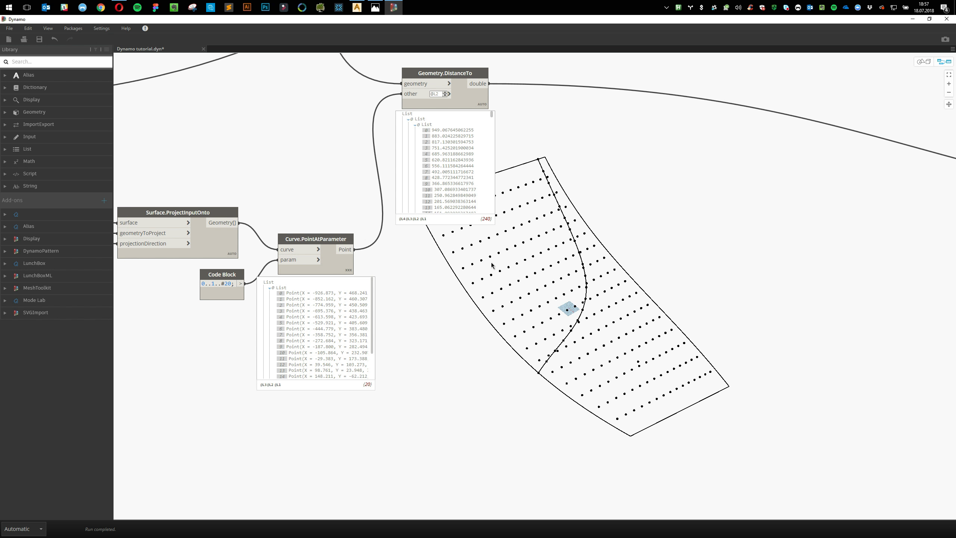
middle_drag(492, 265, 518, 439)
middle_drag(402, 232, 418, 366)
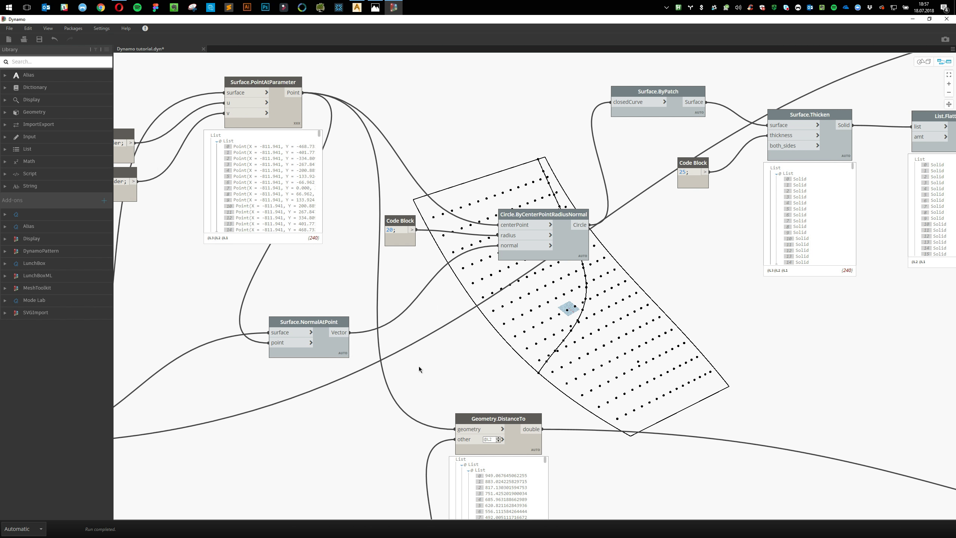
scroll(264, 175, down, 3)
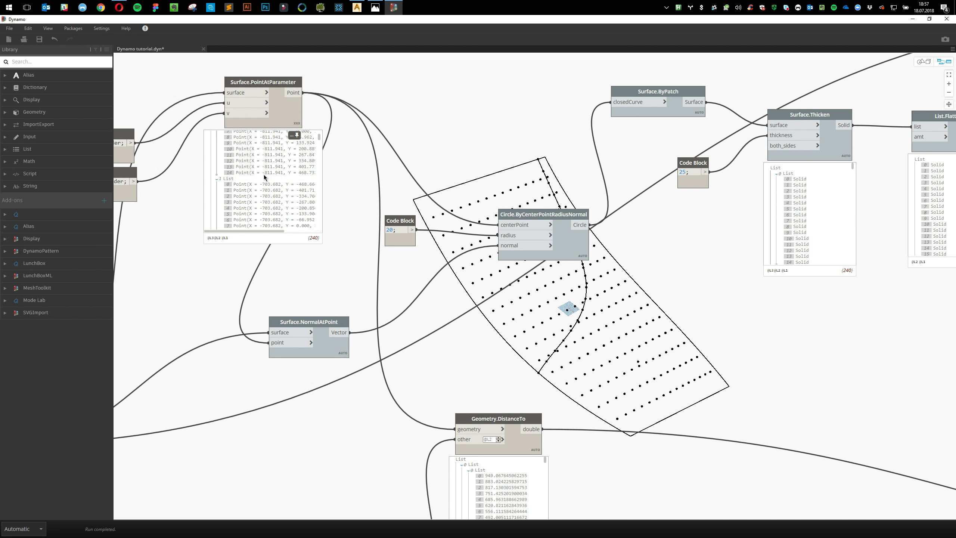
scroll(264, 175, down, 2)
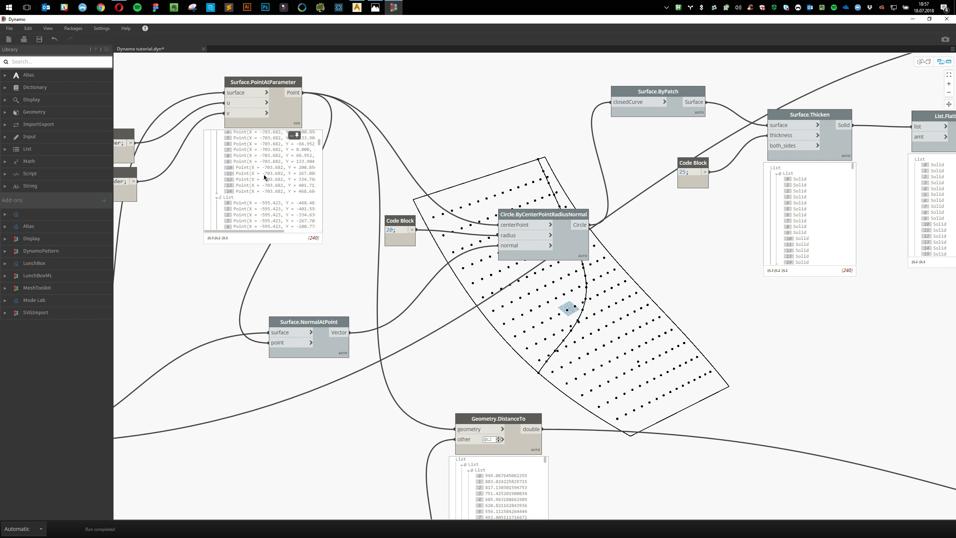
click(503, 431)
click(495, 430)
click(501, 430)
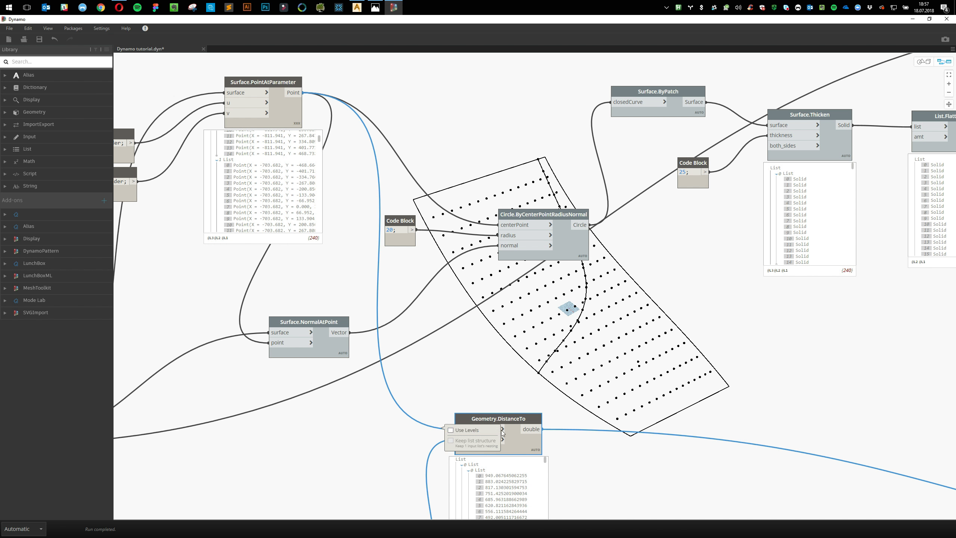
click(476, 431)
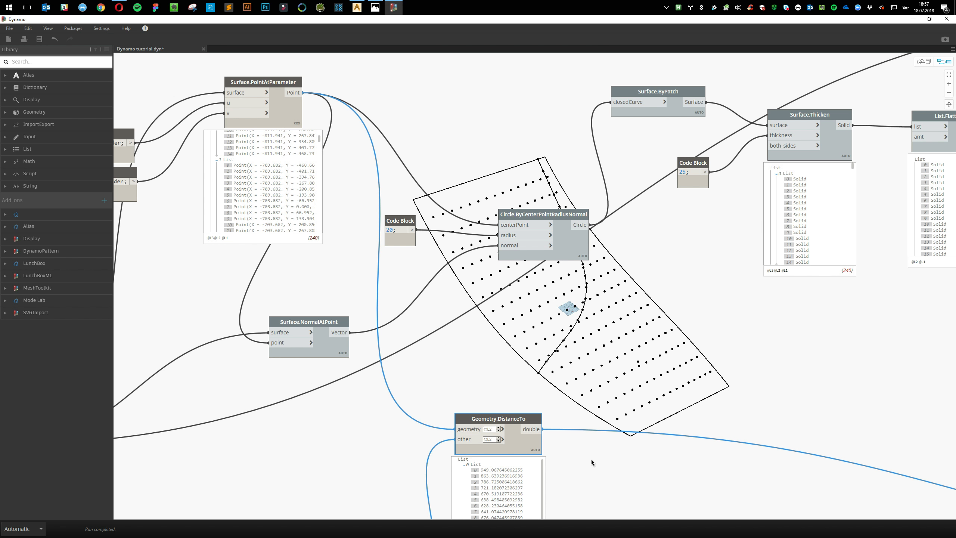
Set the lacing of Geometry.DistanceTo to Cross Product and look through its nested distance list
middle_drag(592, 460, 547, 286)
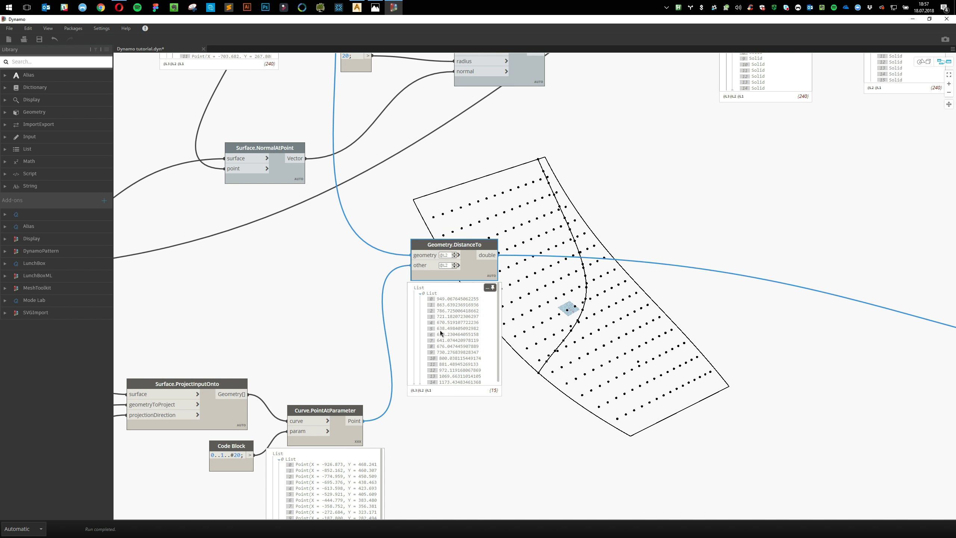
right_click(479, 270)
mouse_move(433, 308)
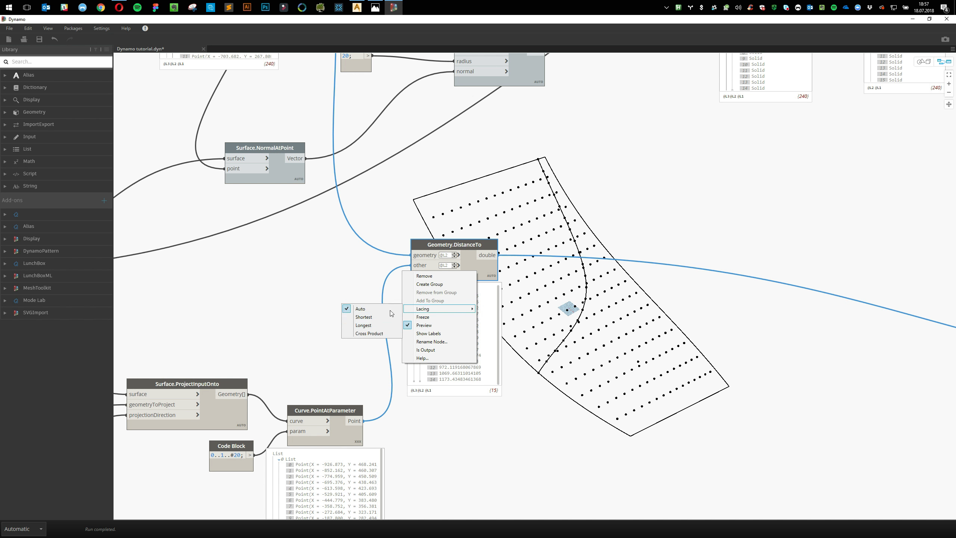
click(381, 334)
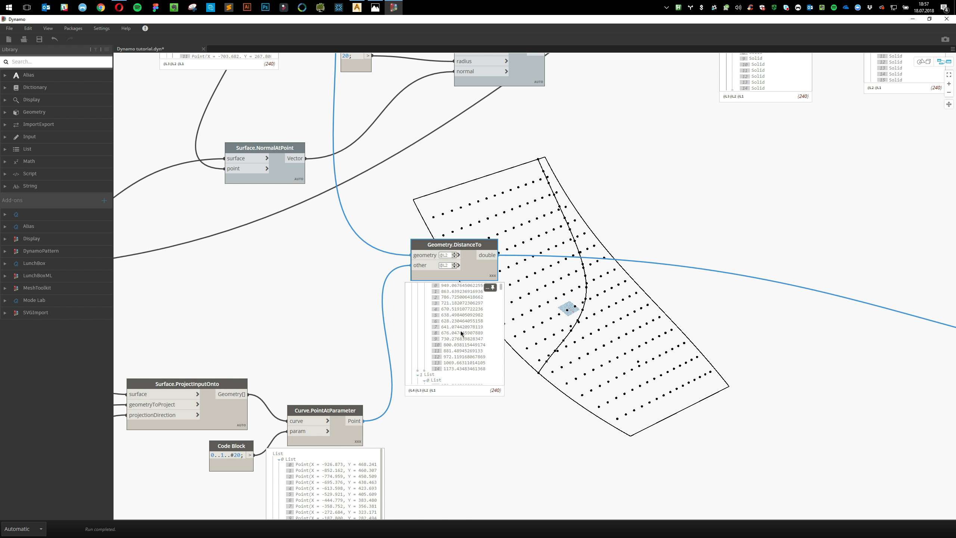
scroll(460, 330, down, 20)
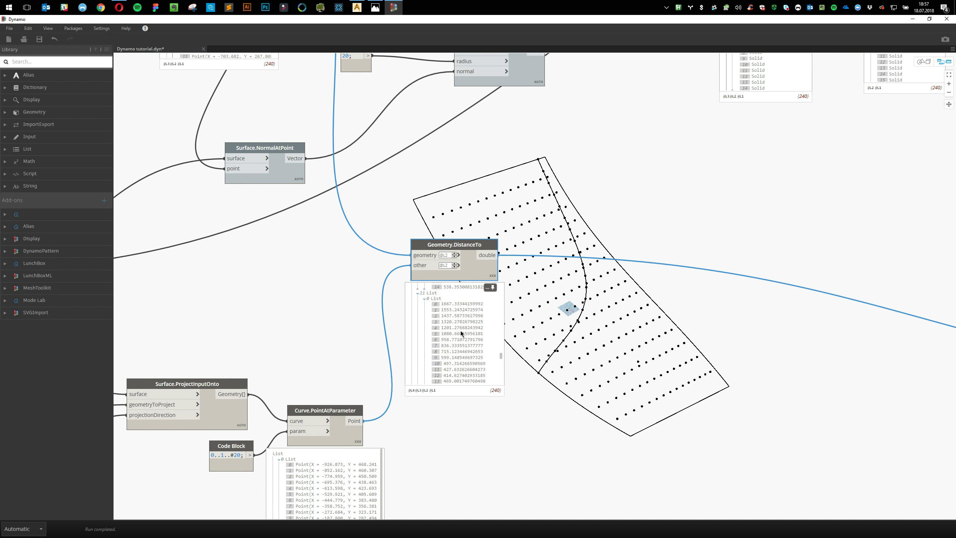
scroll(460, 330, down, 10)
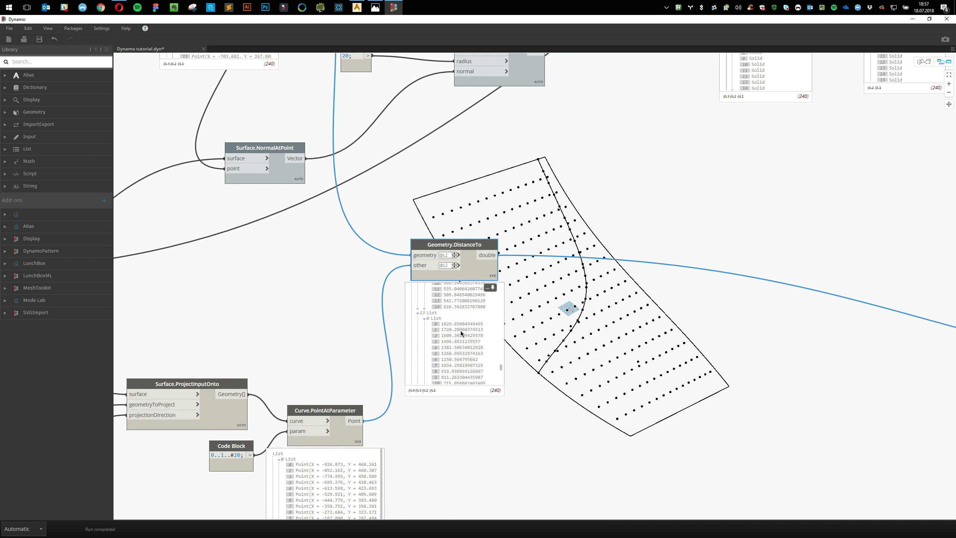
scroll(461, 331, up, 10)
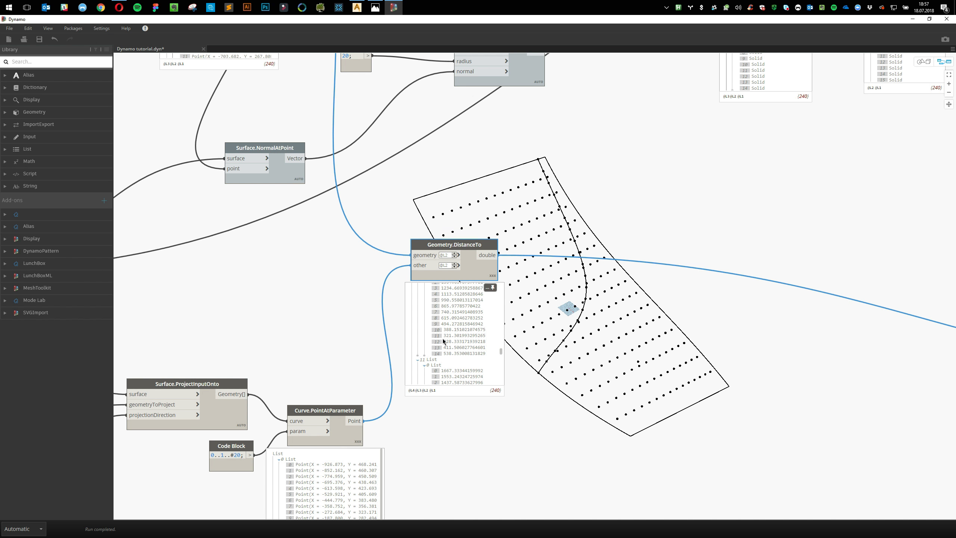
Select Surface.PointAtParameter to highlight its grid points on the surface and trace its connection to Geometry.DistanceTo
middle_drag(461, 446, 428, 393)
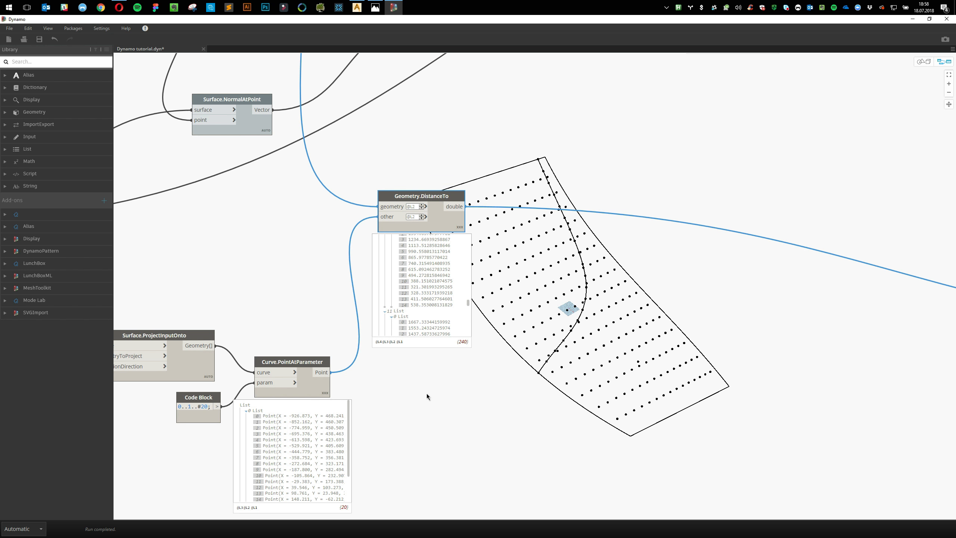
scroll(426, 393, down, 3)
middle_drag(463, 364, 529, 403)
scroll(490, 401, down, 2)
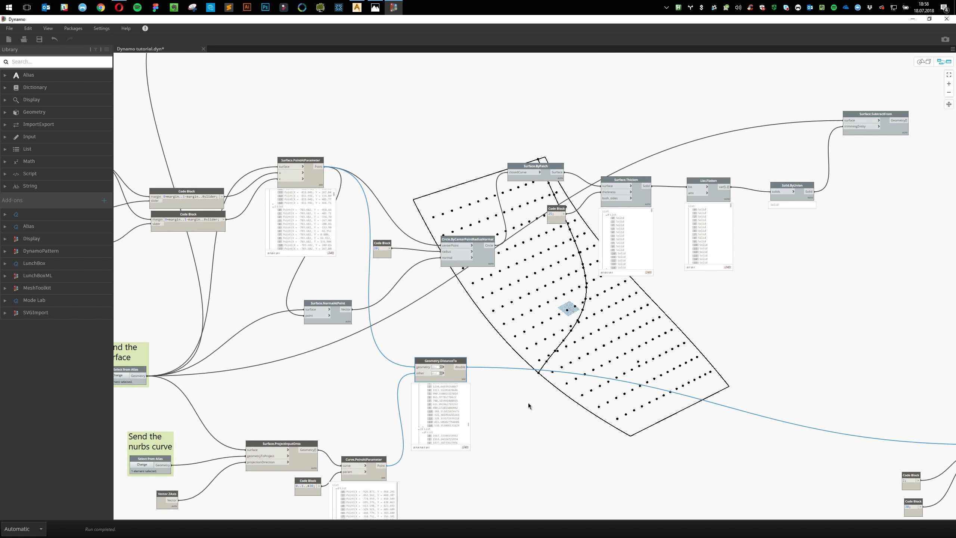
click(315, 181)
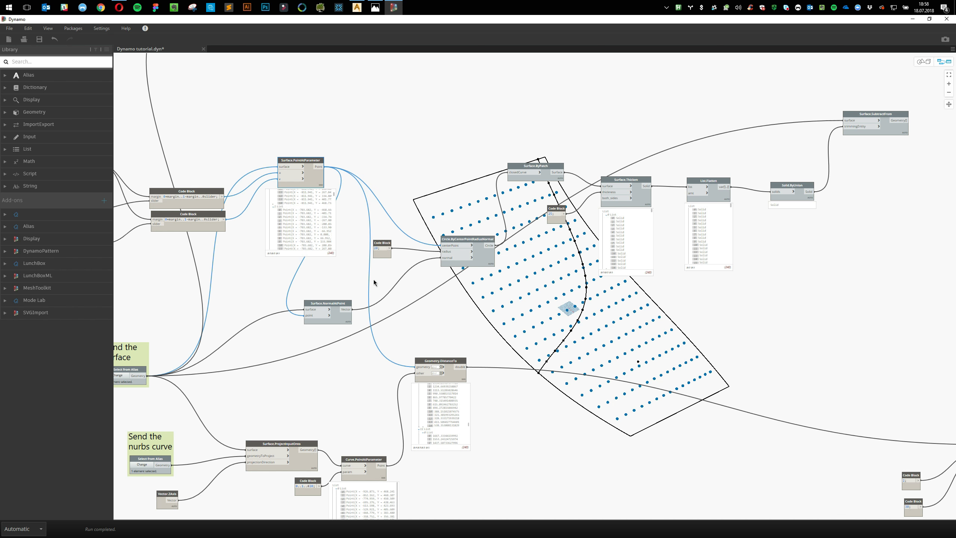
middle_drag(390, 337, 390, 283)
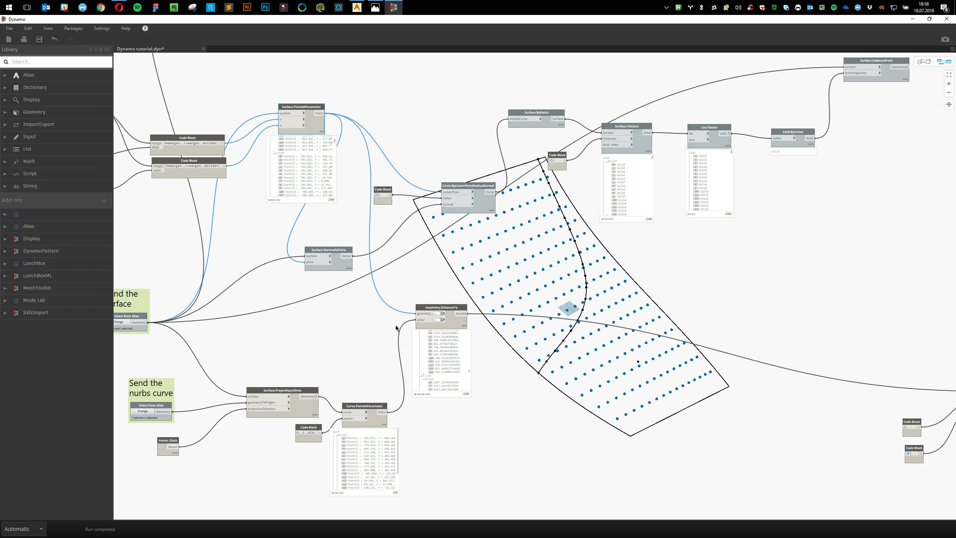
scroll(397, 329, up, 3)
click(458, 316)
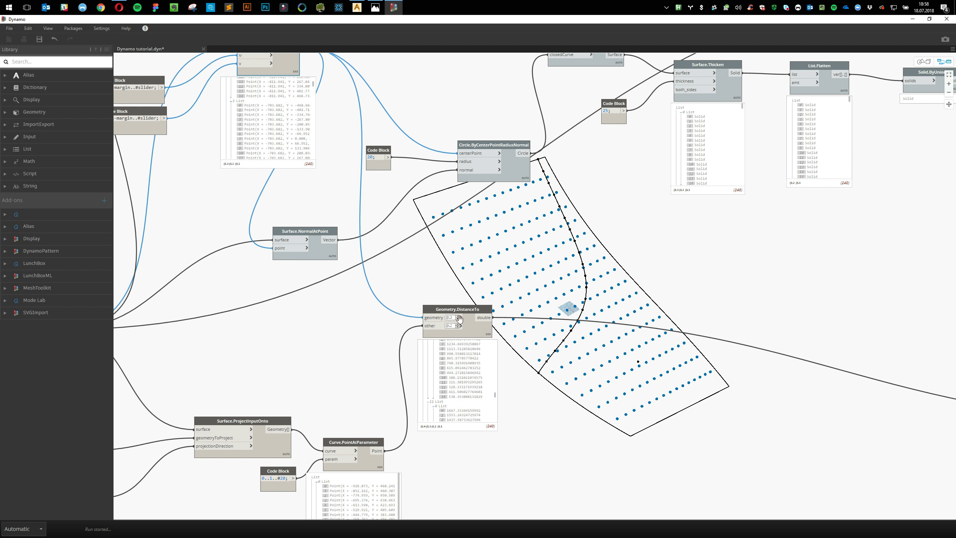
click(458, 324)
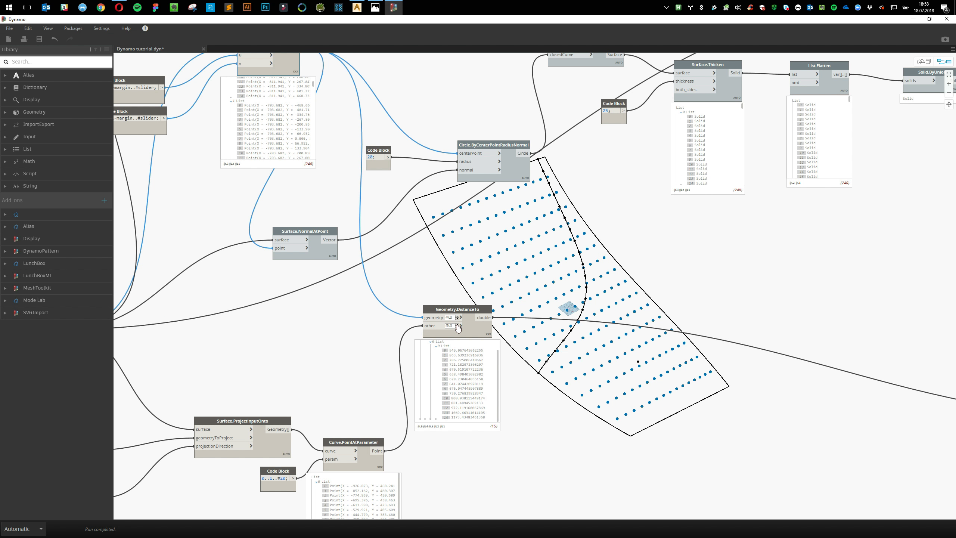
click(457, 327)
click(458, 327)
click(458, 319)
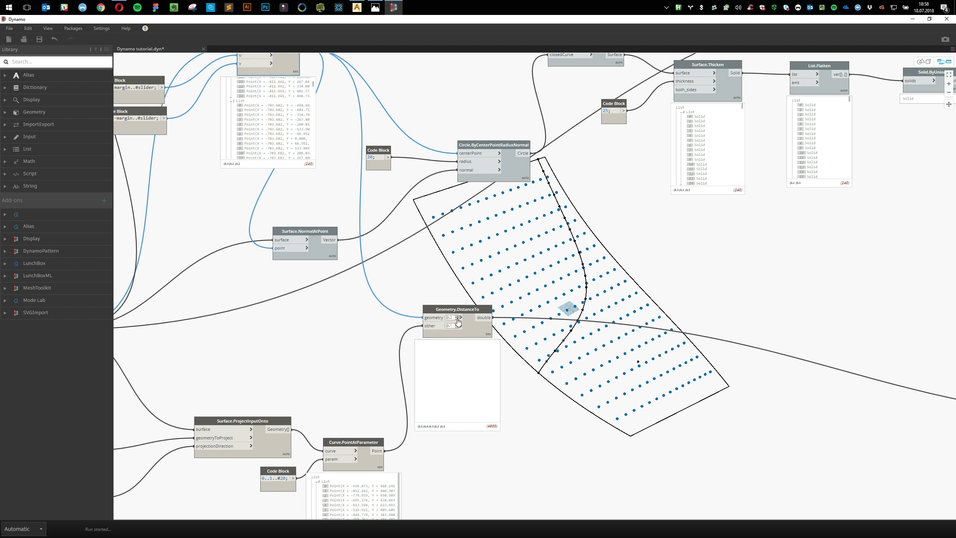
Open the Windows Calculator and multiply 240 by 240
key(super)
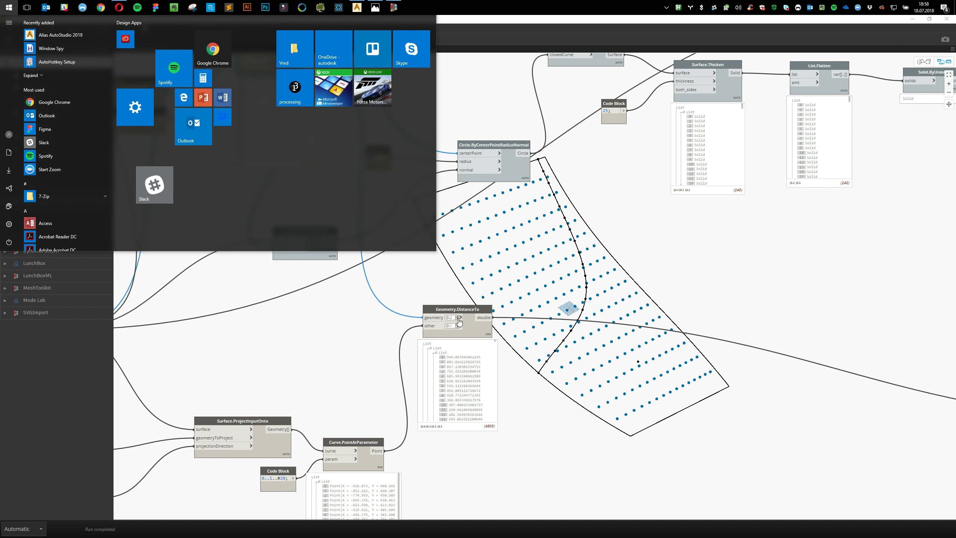
text(calc)
key(Return)
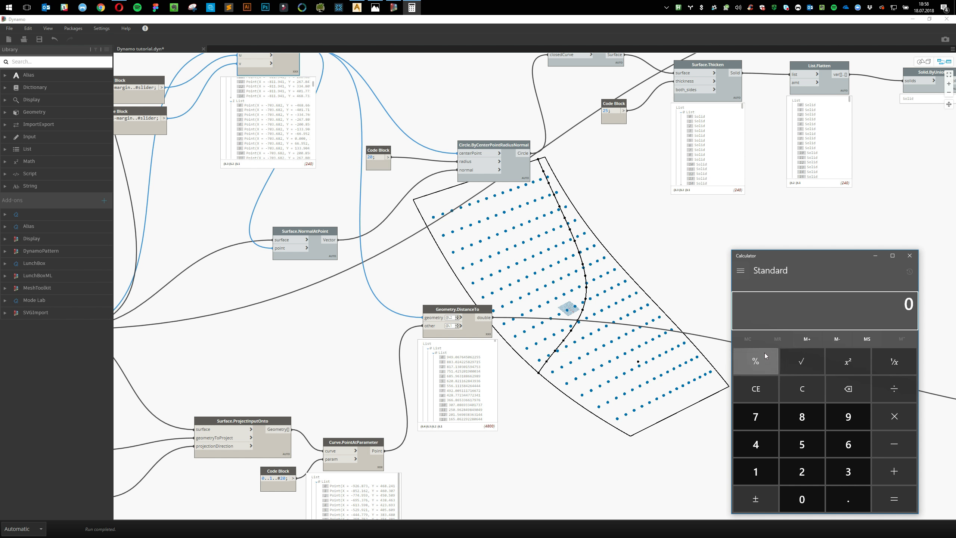
text(240*240)
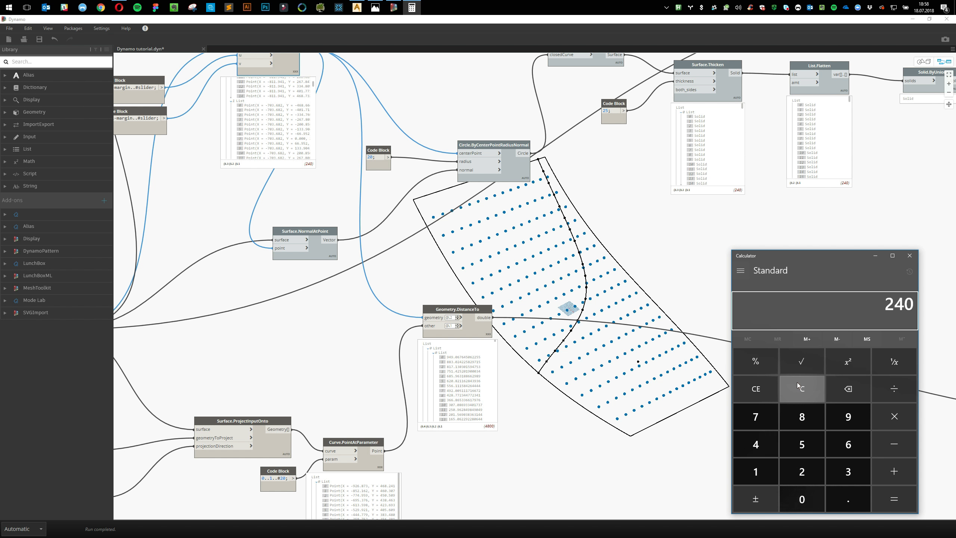
key(Return)
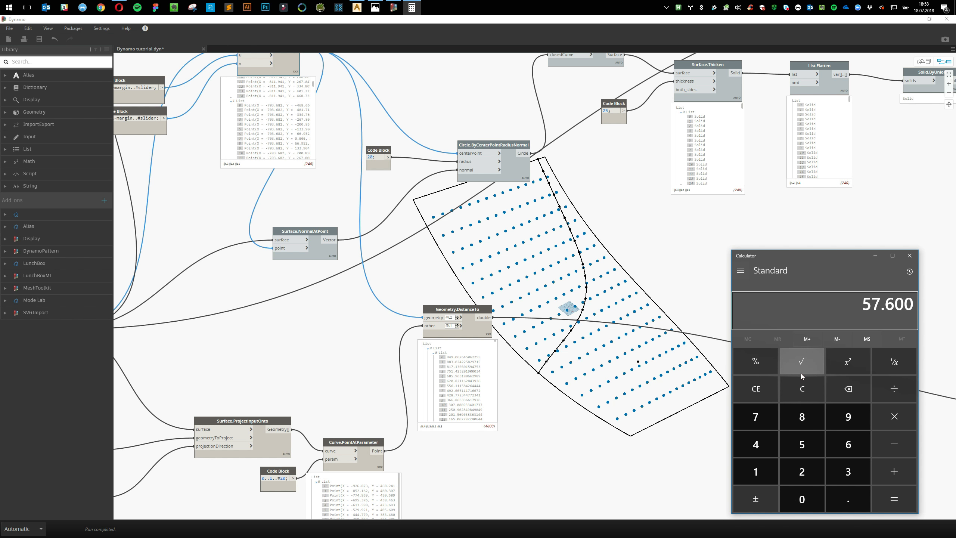
Return to Dynamo and set both the U points and V points sliders to 10
click(601, 286)
middle_drag(388, 334, 656, 267)
middle_drag(476, 275, 626, 355)
double_click(322, 139)
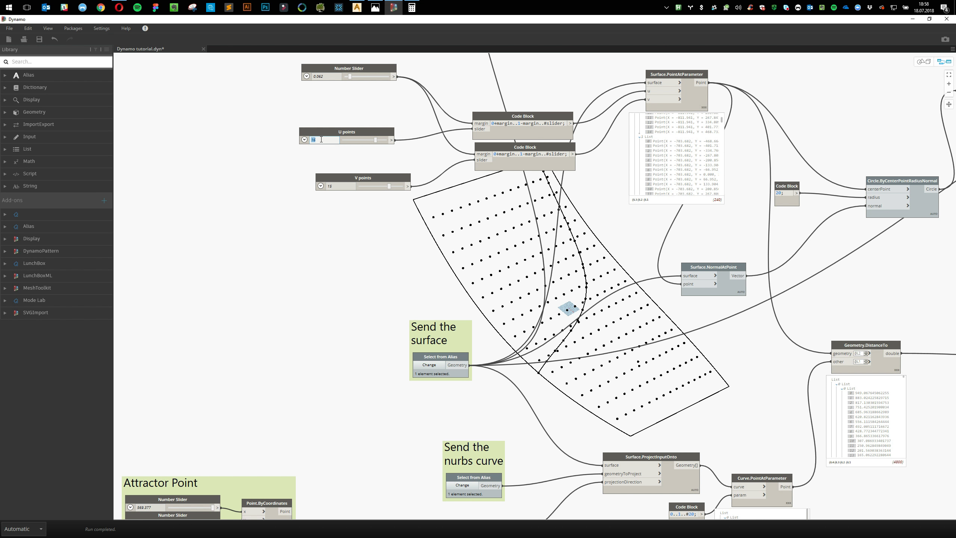
key(Return)
double_click(338, 186)
text(10)
key(Return)
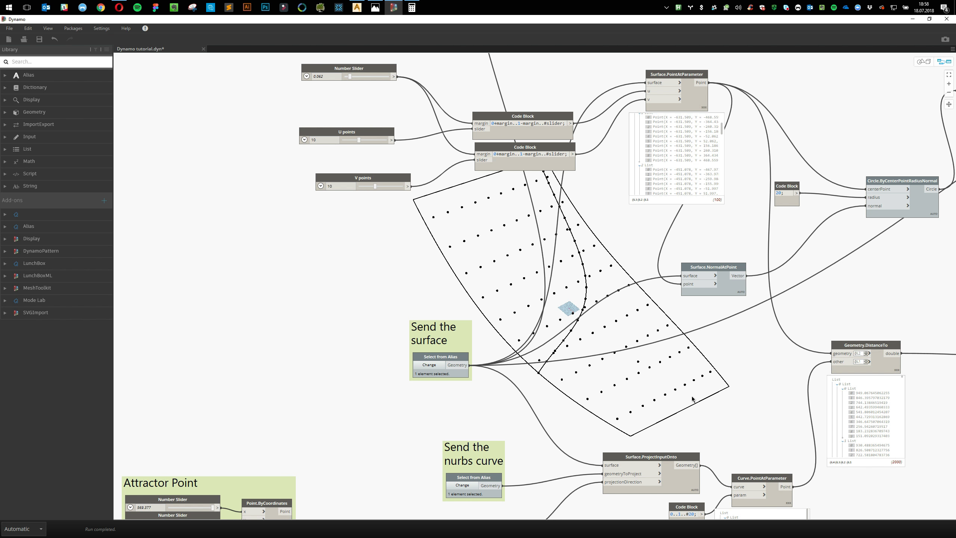
Examine the distance list of Geometry.DistanceTo for the coarser point grid, alongside the points of Curve.PointAtParameter
middle_drag(692, 397, 568, 273)
scroll(566, 324, up, 1)
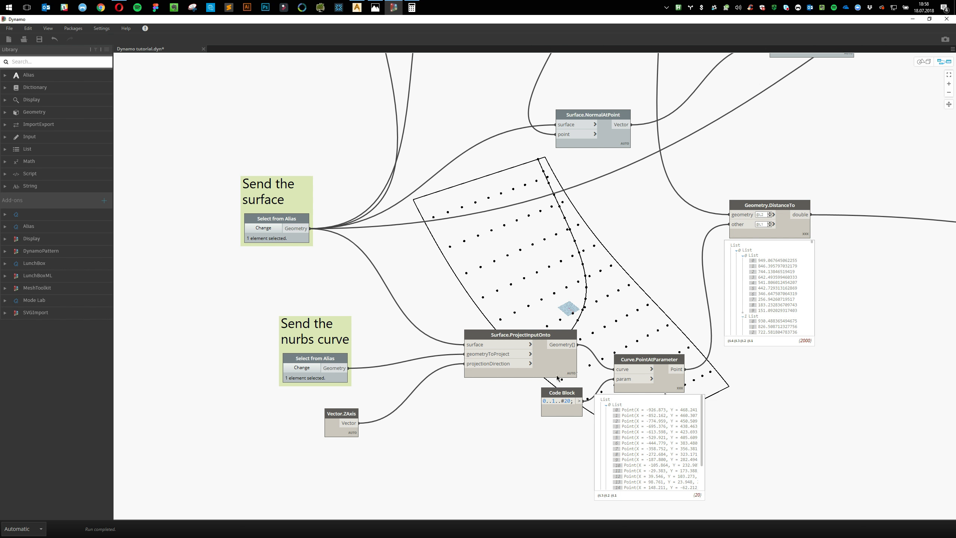
scroll(532, 306, down, 3)
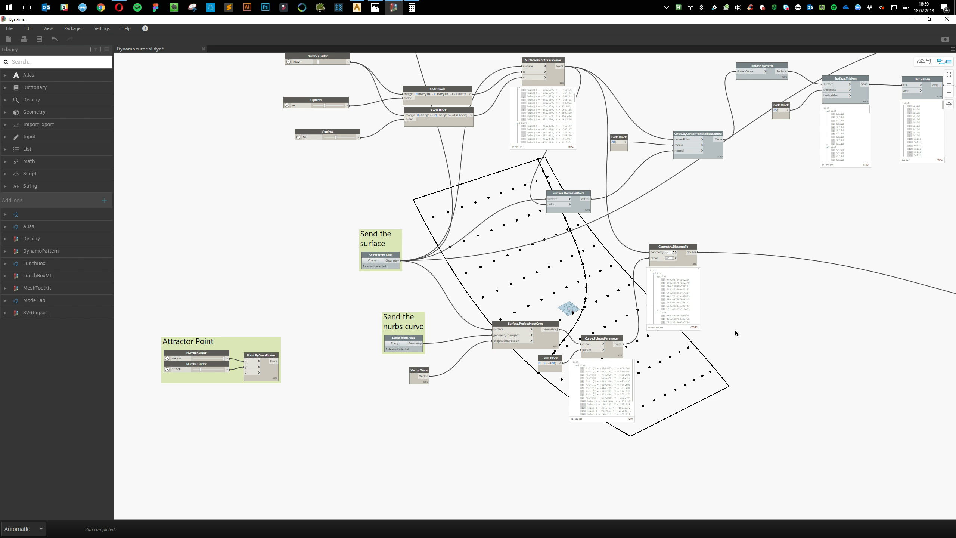
middle_drag(736, 332, 454, 325)
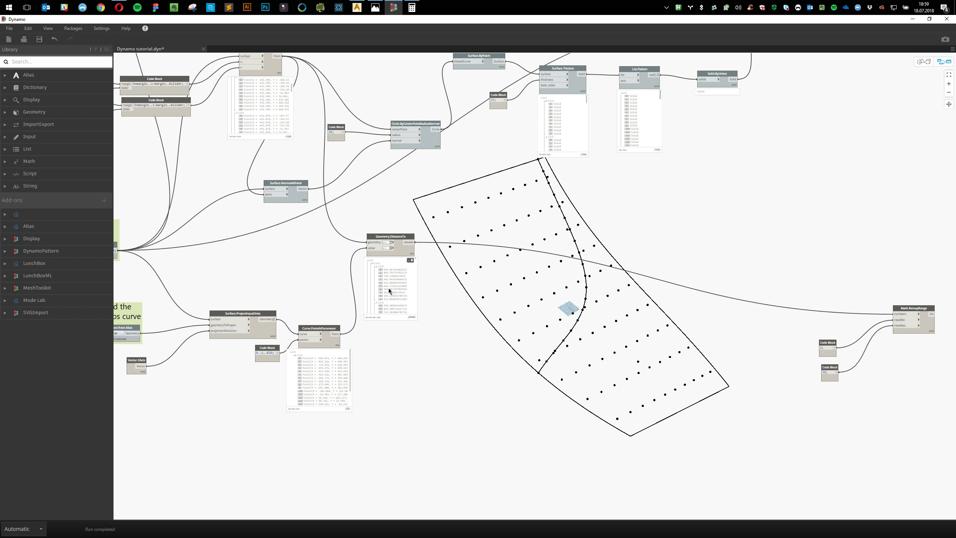
scroll(441, 296, up, 5)
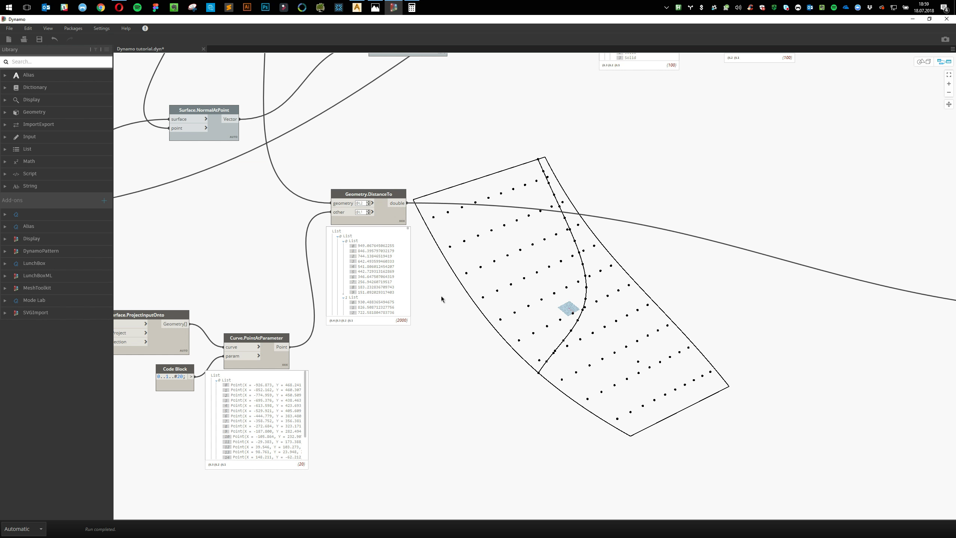
Turn off Use Levels for the other input of Geometry.DistanceTo
middle_drag(444, 296, 484, 300)
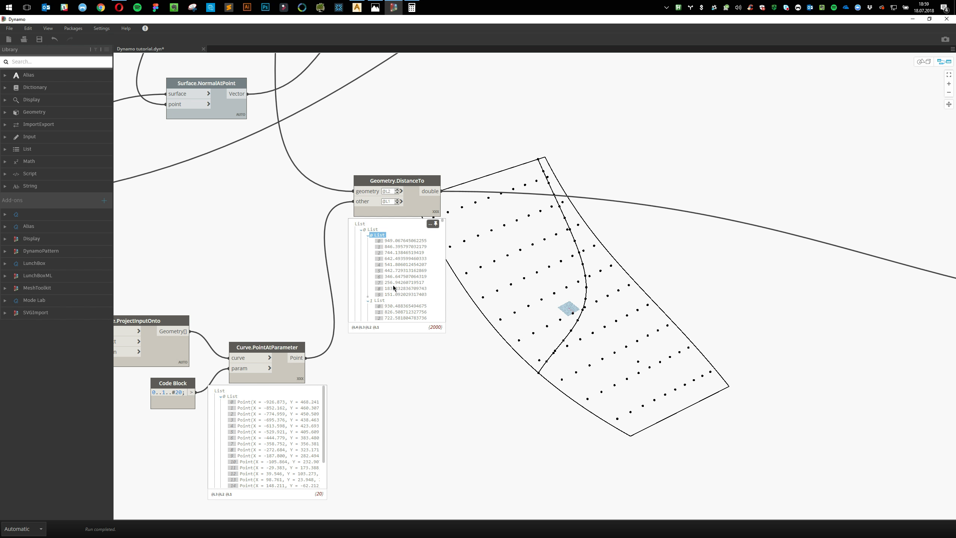
scroll(390, 262, down, 3)
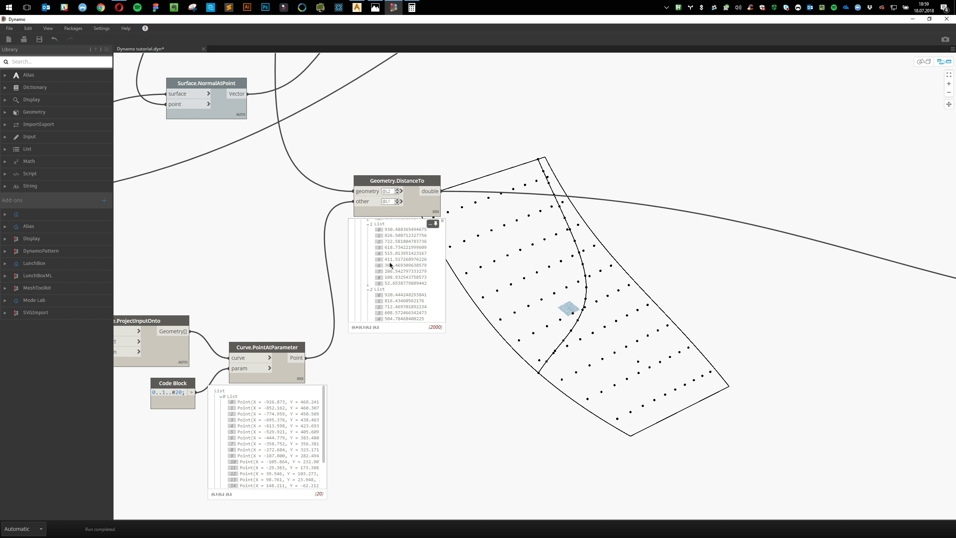
scroll(397, 241, up, 3)
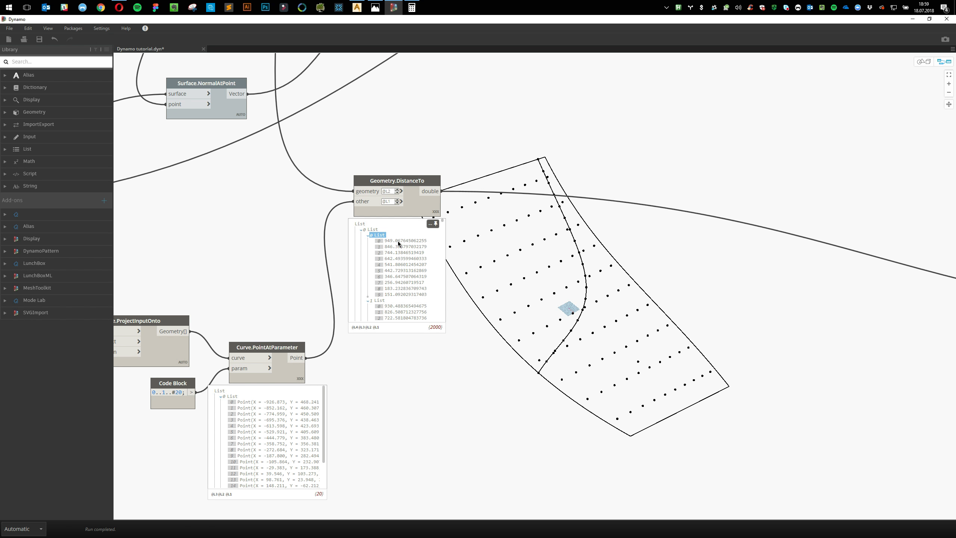
click(397, 200)
click(396, 203)
middle_drag(364, 431, 432, 405)
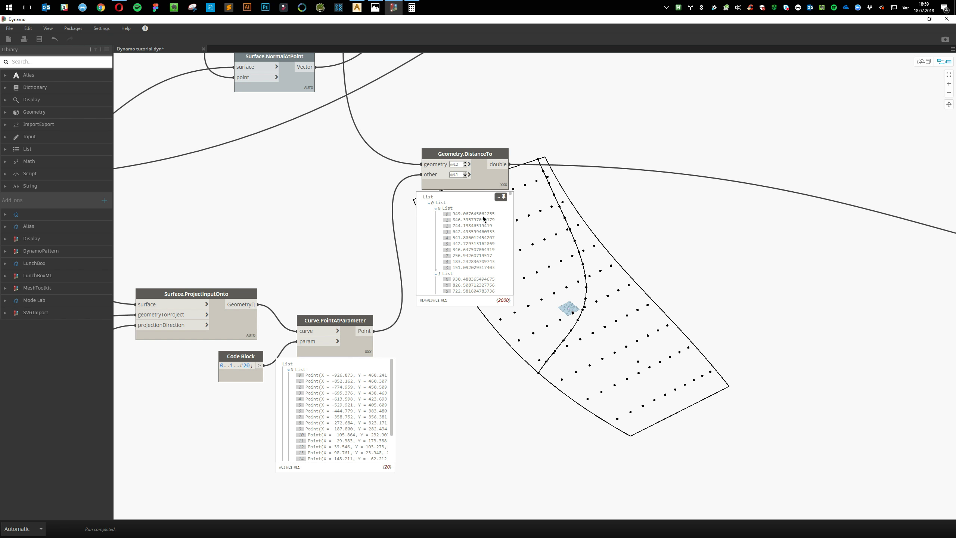
click(465, 176)
click(467, 176)
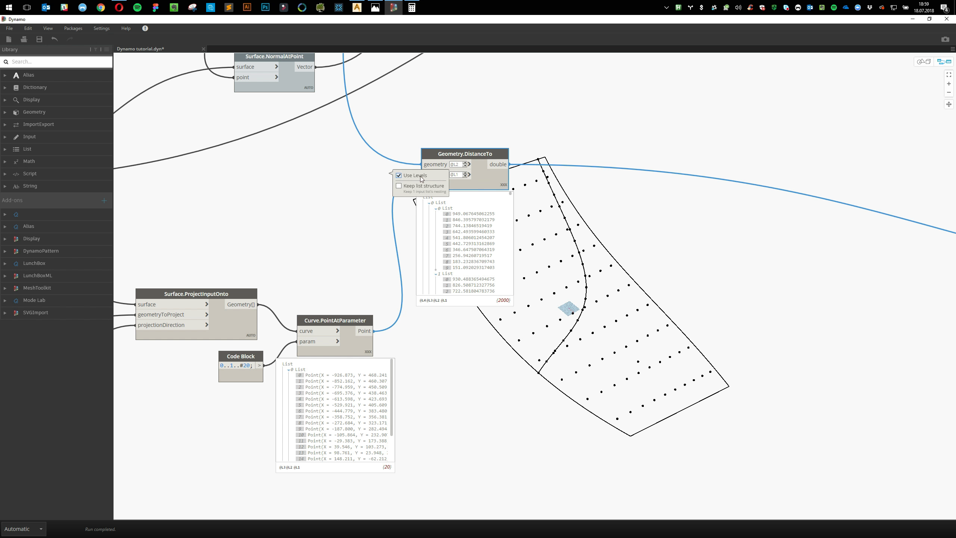
click(398, 175)
click(485, 182)
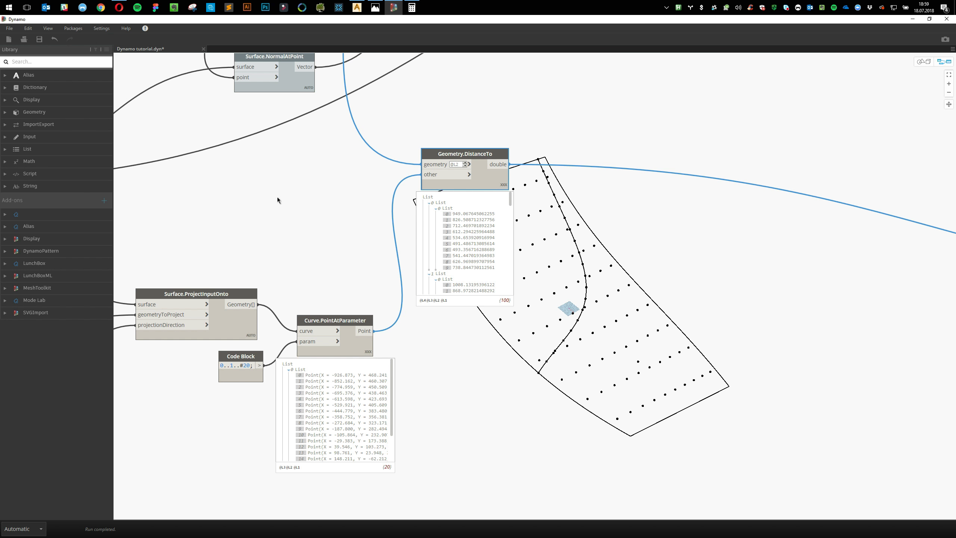
middle_drag(277, 196, 500, 408)
scroll(533, 357, down, 2)
scroll(476, 178, down, 2)
scroll(476, 178, up, 2)
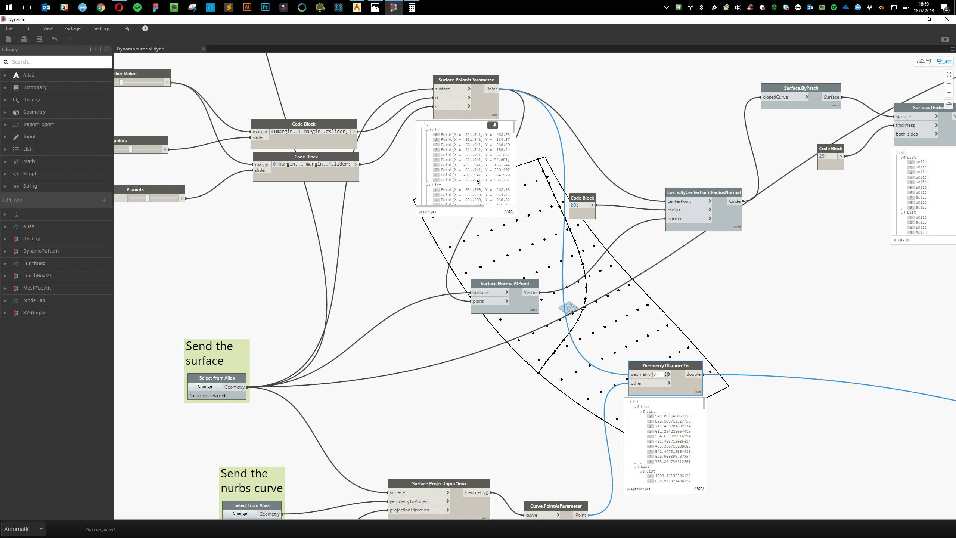
scroll(448, 149, down, 6)
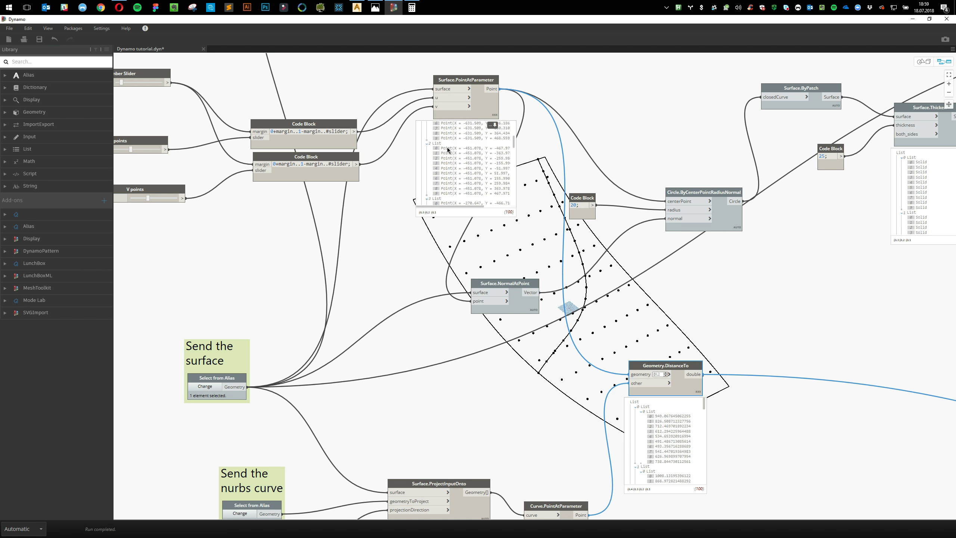
scroll(447, 149, down, 2)
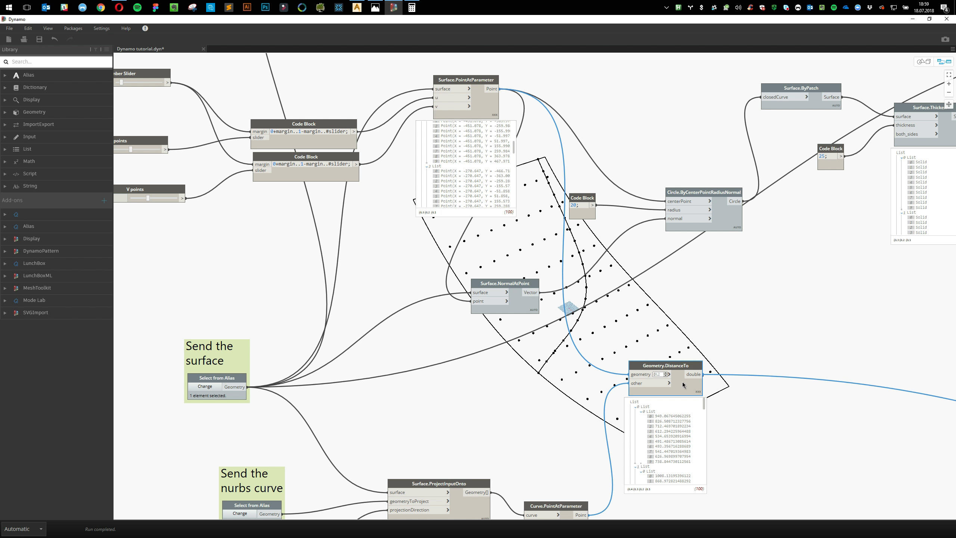
click(666, 376)
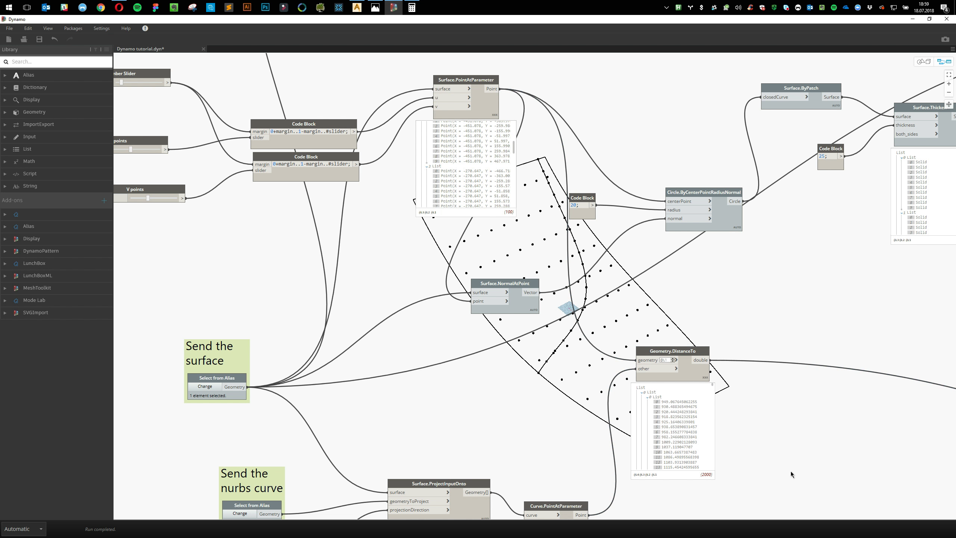
Examine the nested distance list of Geometry.DistanceTo, collapsing its first two innermost sublists
middle_drag(791, 471, 732, 374)
middle_drag(777, 398, 599, 315)
middle_drag(699, 393, 523, 347)
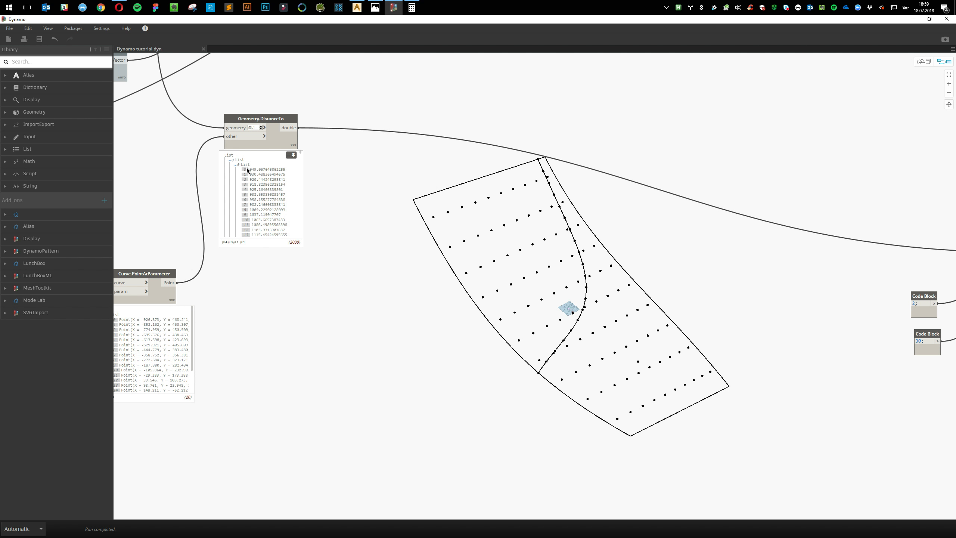
scroll(253, 197, down, 3)
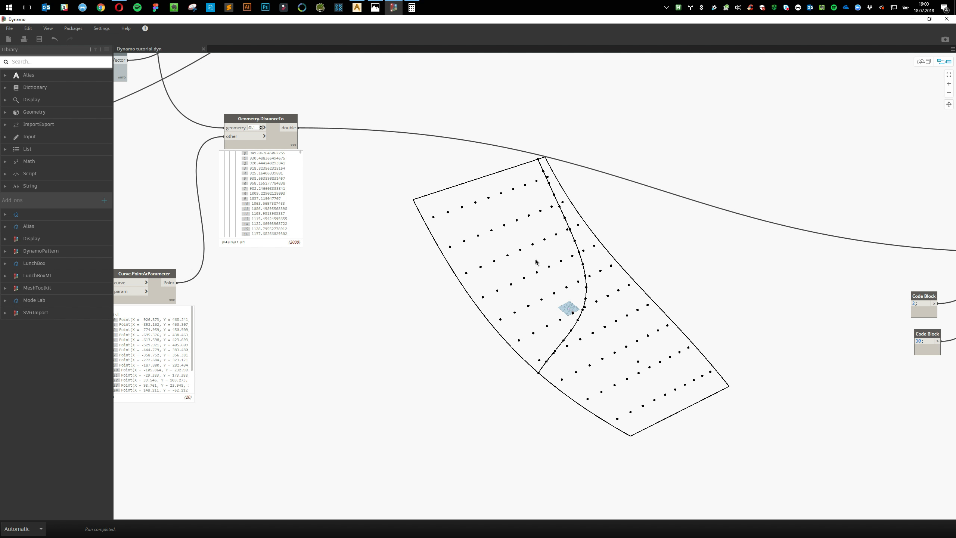
middle_drag(483, 230, 572, 282)
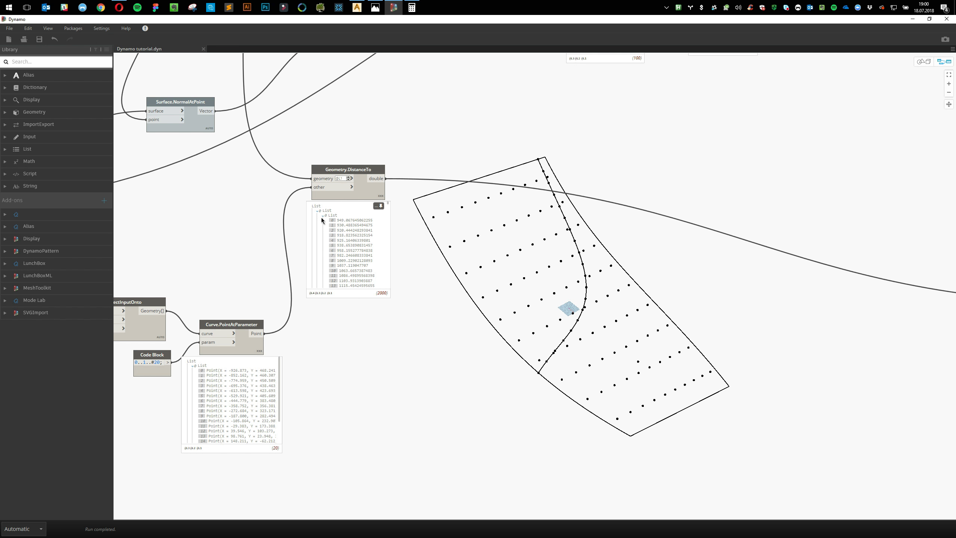
click(323, 216)
click(324, 224)
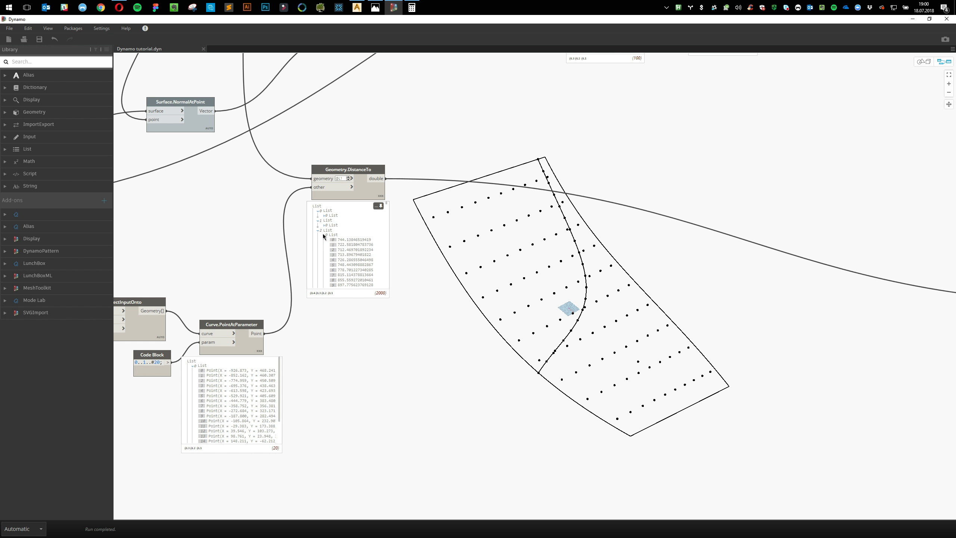
click(349, 177)
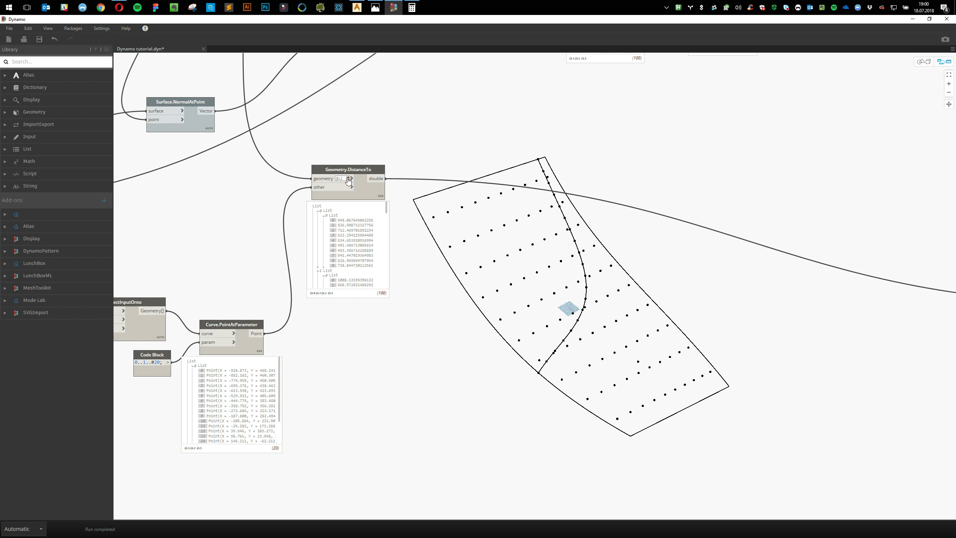
click(348, 179)
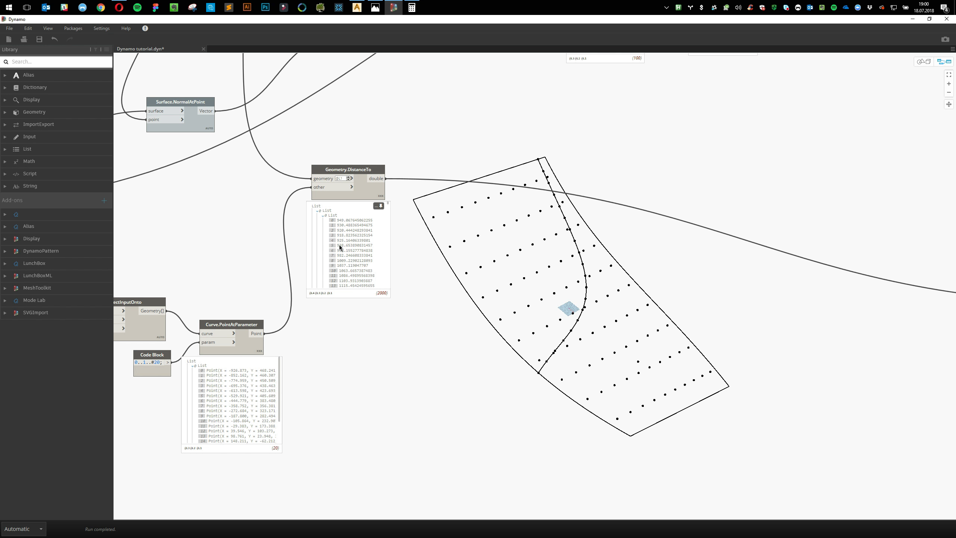
click(323, 216)
click(324, 226)
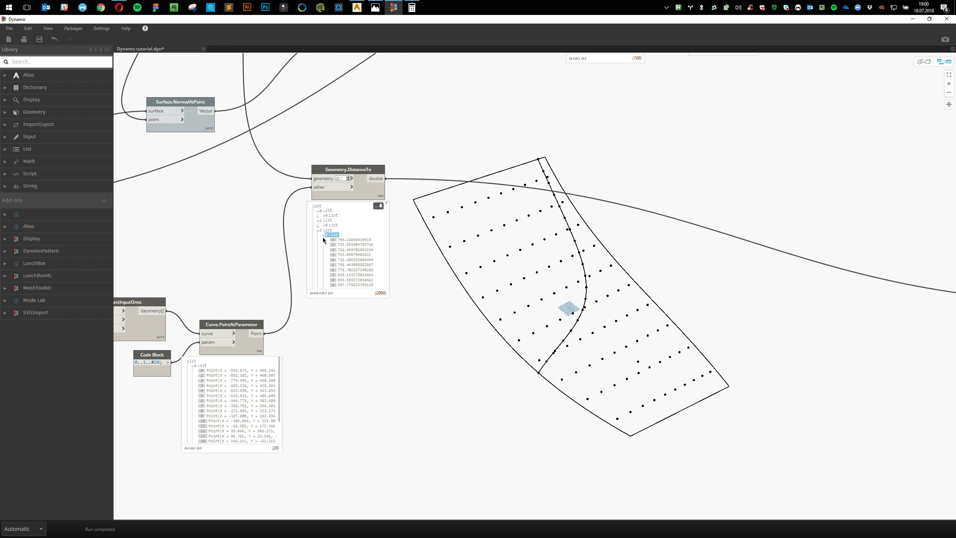
click(324, 235)
click(324, 245)
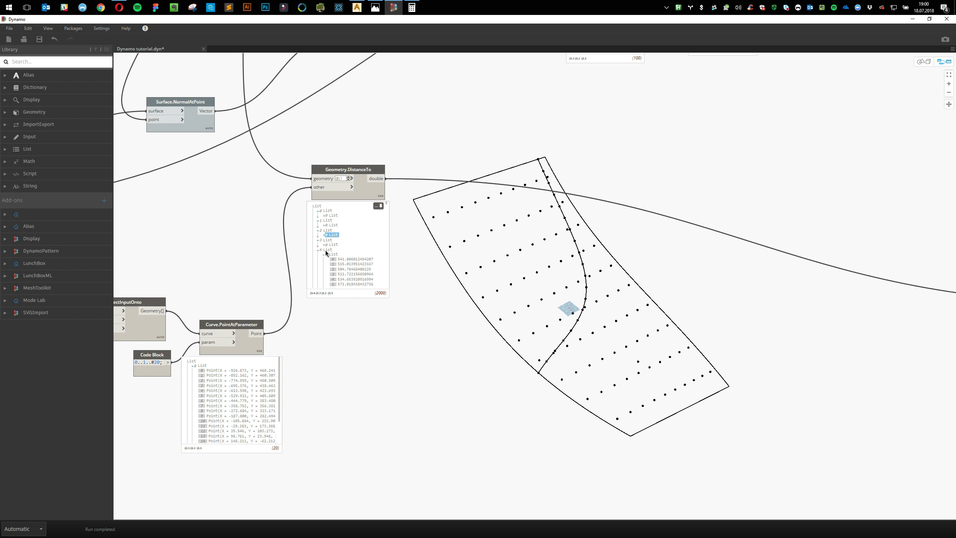
click(323, 255)
click(323, 264)
click(325, 275)
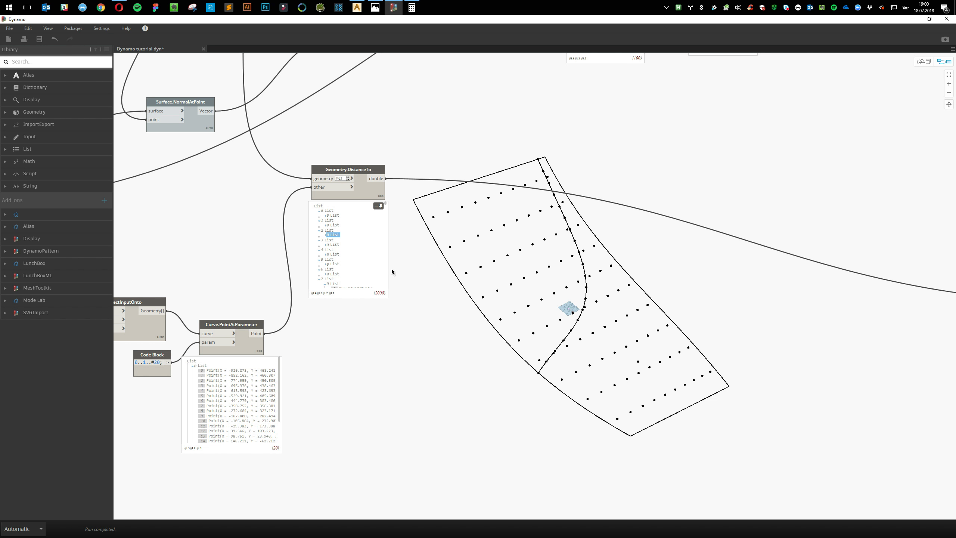
Add a List.Flatten node and feed its list input from the double output of Geometry.DistanceTo
right_click(484, 261)
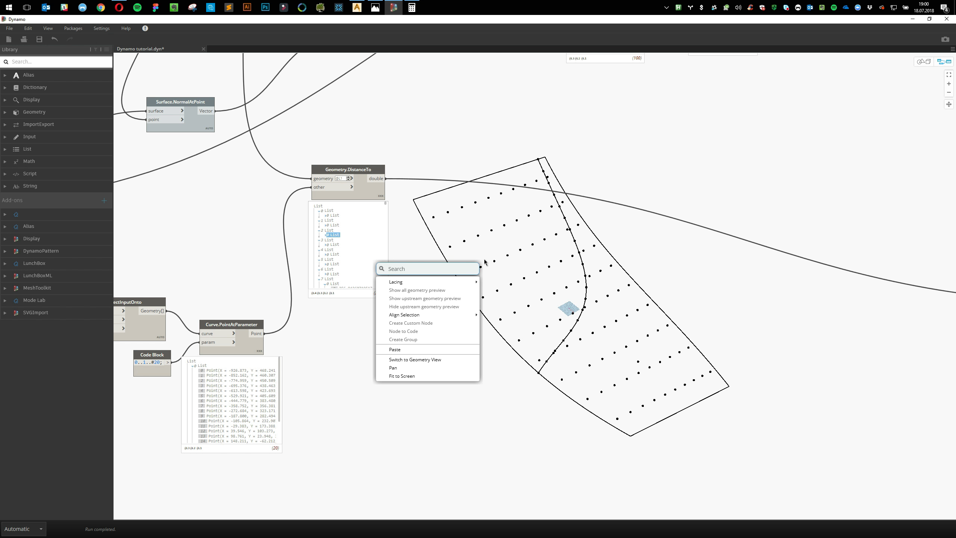
text(flatten)
key(Return)
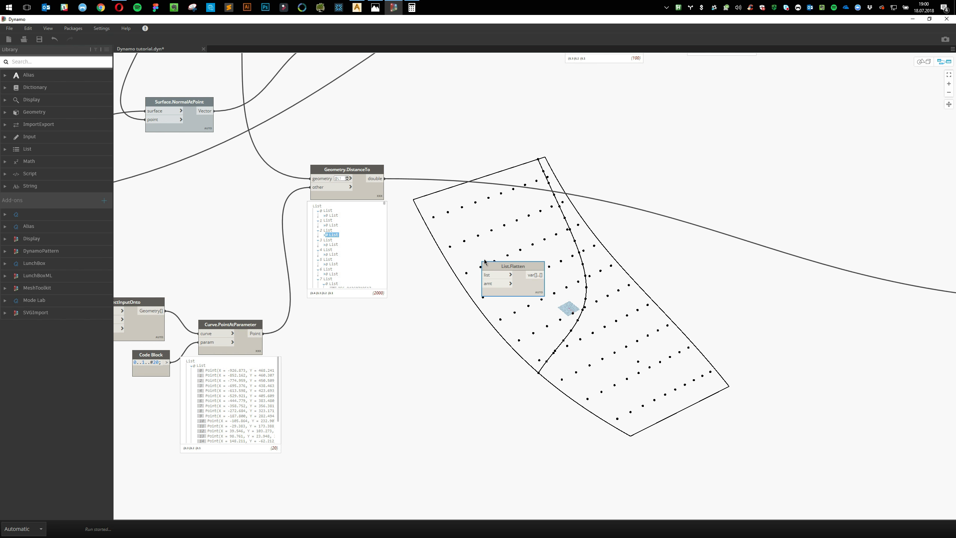
click(388, 176)
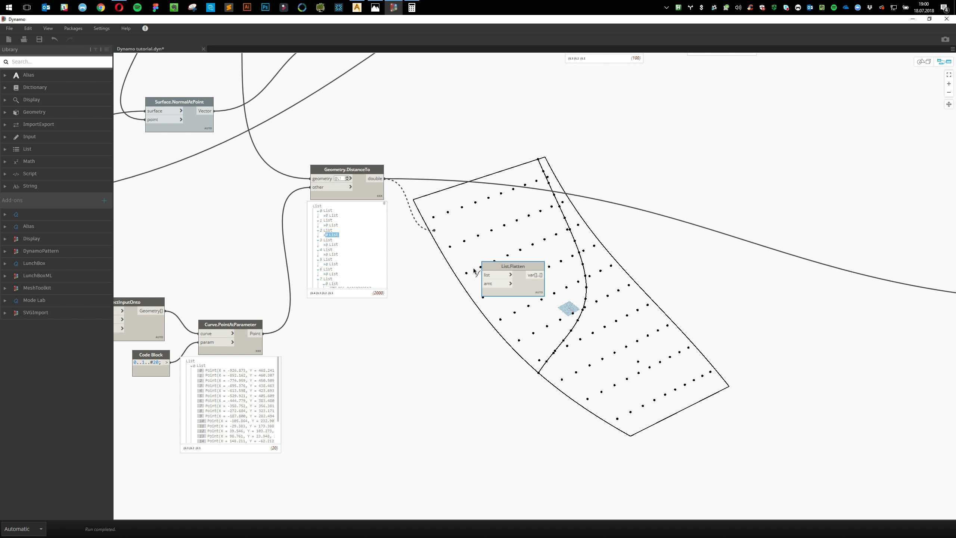
click(497, 273)
drag(513, 266, 560, 230)
Create a Code Block with the value 1 and connect it to the amt input of List.Flatten
double_click(395, 294)
text(1)
click(431, 309)
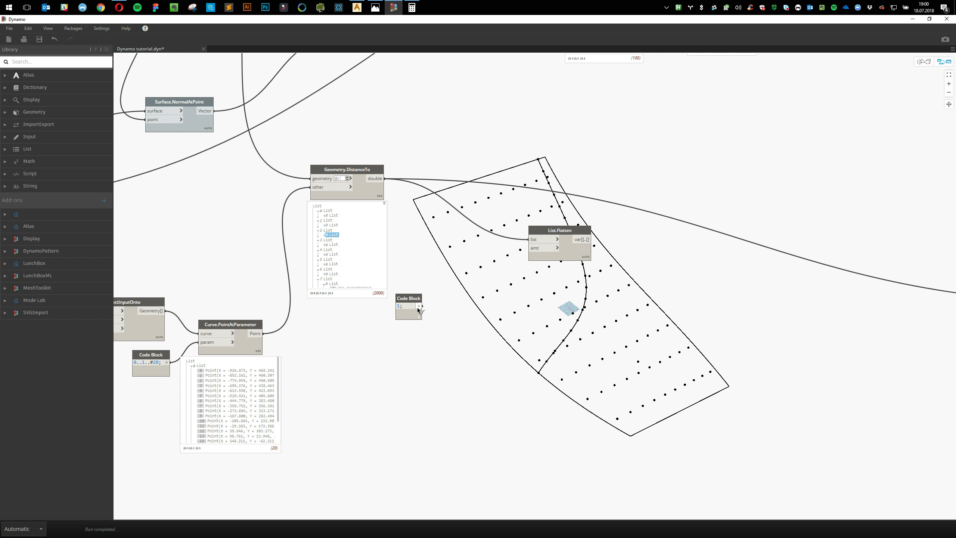
click(419, 307)
click(529, 248)
Check the sublists of the List.Flatten output and move the node and its Code Block closer to Geometry.DistanceTo
mouse_move(582, 258)
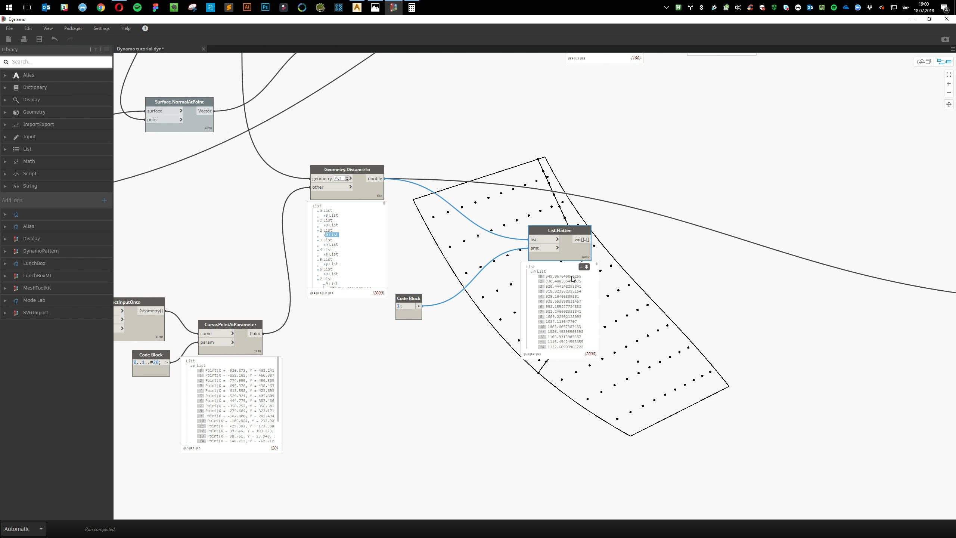
click(533, 272)
click(532, 278)
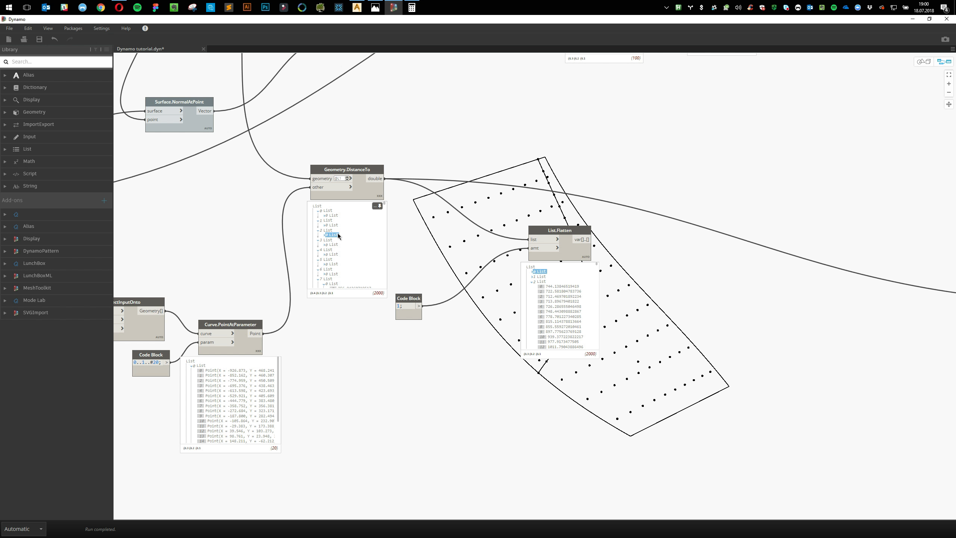
drag(413, 297, 385, 232)
drag(566, 232, 479, 210)
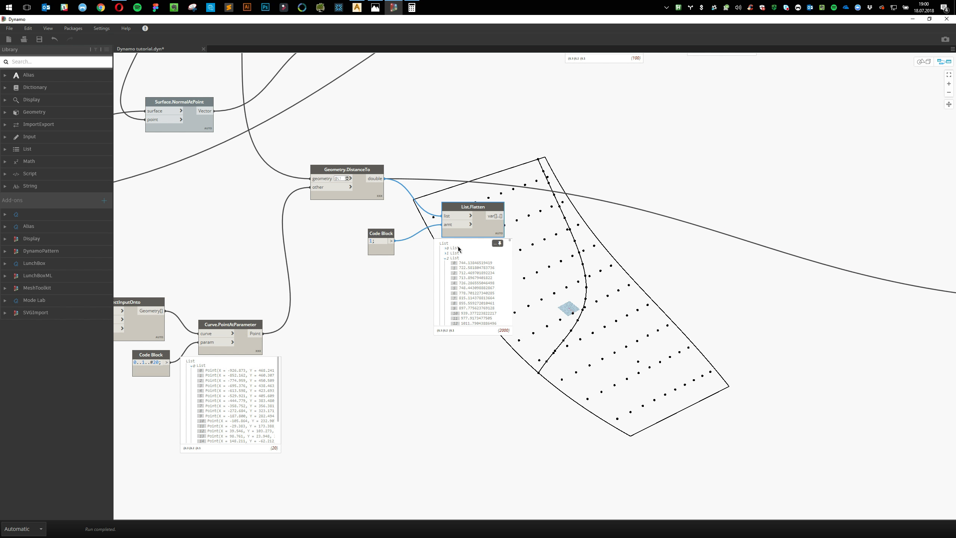
Add a List.MinimumItem node and place it beyond List.Flatten, above the surface preview
right_click(586, 303)
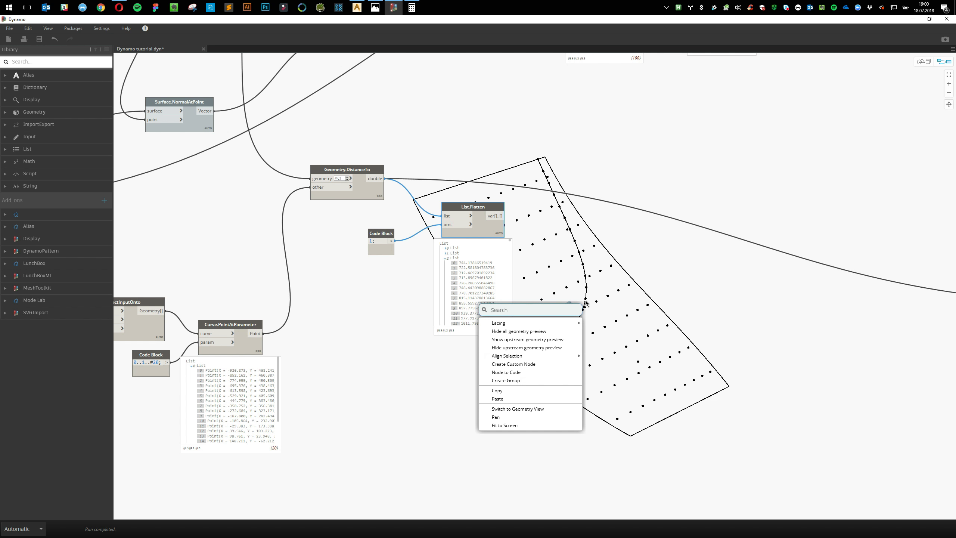
text(minimum)
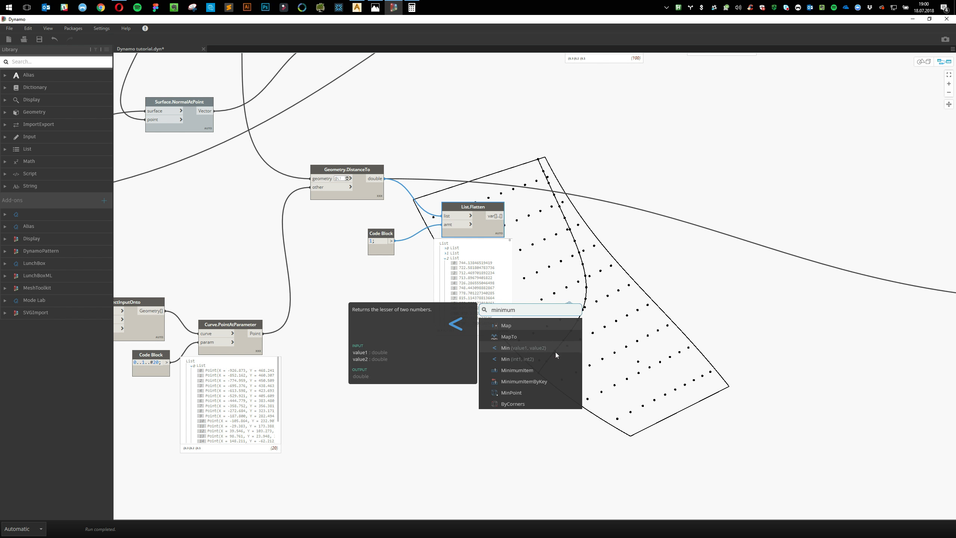
click(553, 370)
drag(569, 378, 648, 116)
click(629, 144)
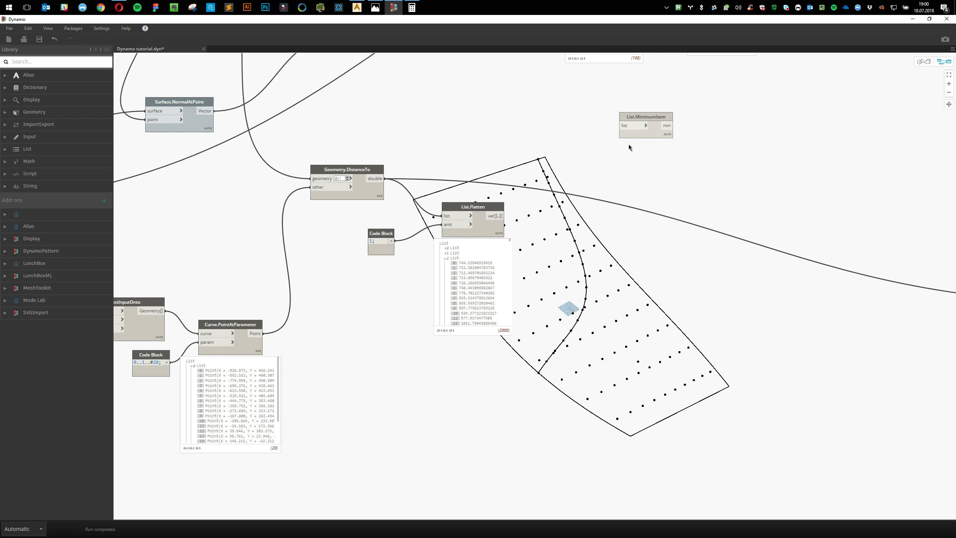
Connect the List.Flatten output to the list input of List.MinimumItem and pin the resulting minimum distance list
click(505, 216)
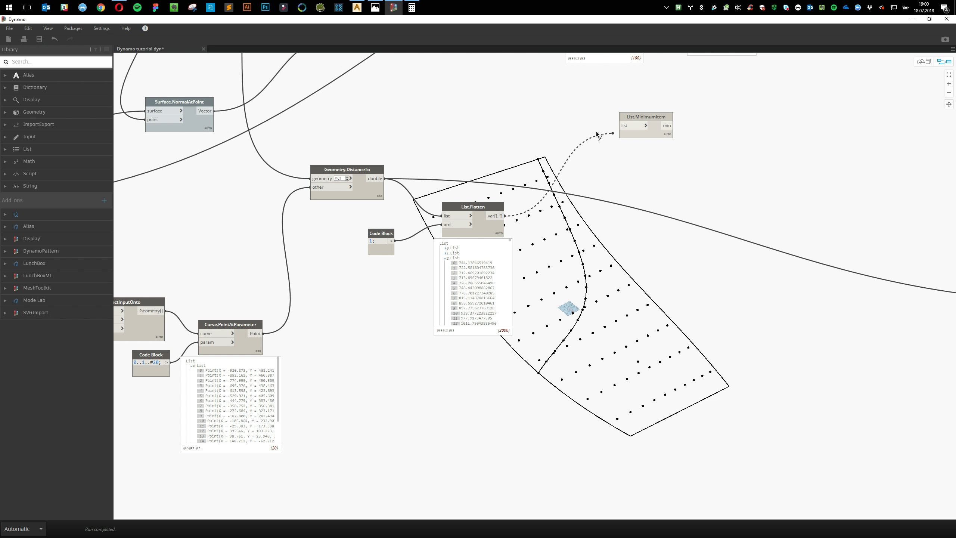
click(619, 125)
drag(490, 228, 487, 219)
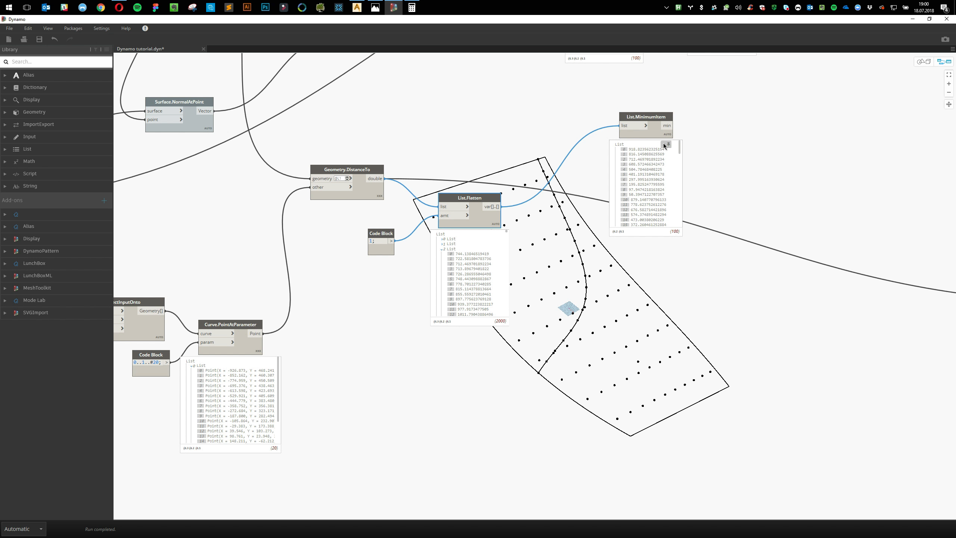
click(664, 144)
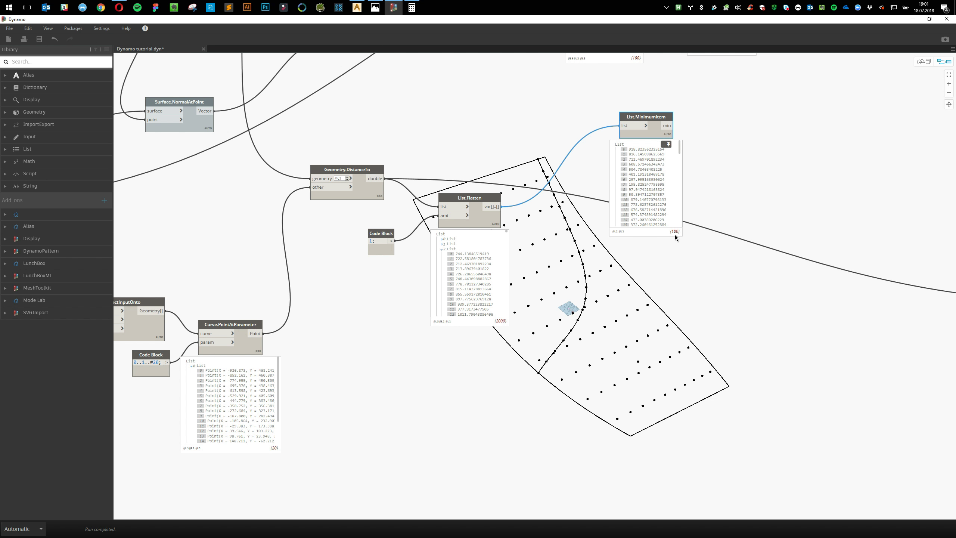
Move the V points slider directly beneath the U points slider
middle_drag(330, 256, 557, 315)
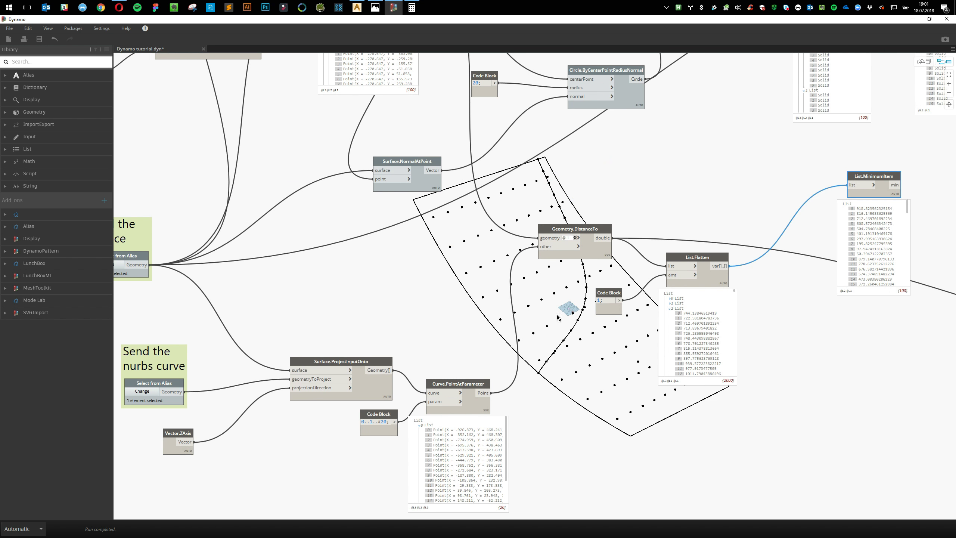
middle_drag(443, 281, 750, 299)
middle_drag(555, 229, 535, 311)
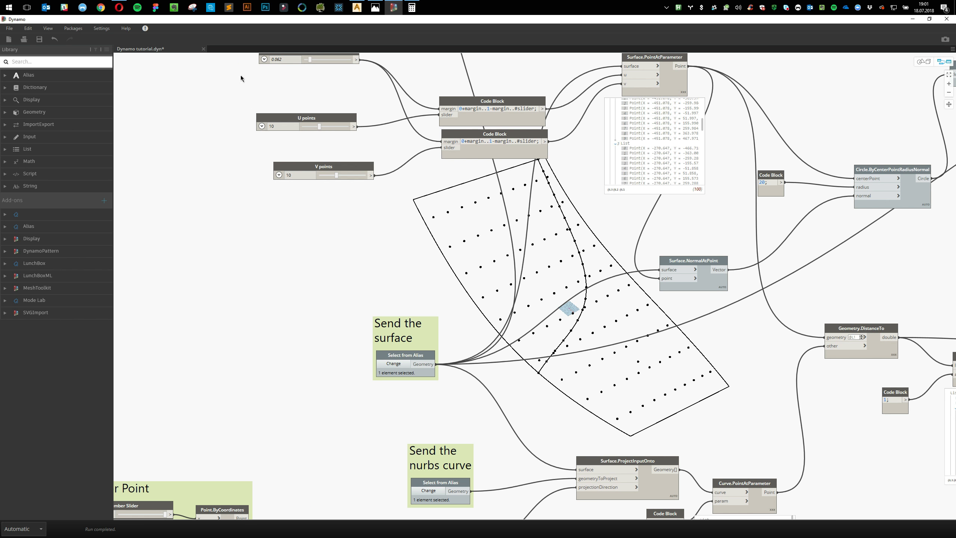
drag(368, 168, 350, 145)
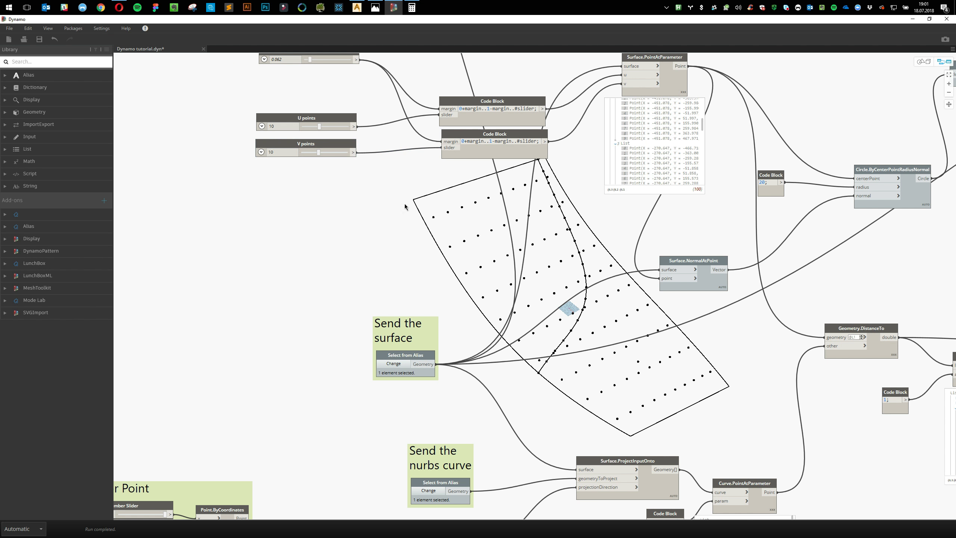
Hide the pinned output lists of Surface.PointAtParameter, Surface.Thicken and the List.Flatten node that feeds Solid.ByUnion
middle_drag(647, 316, 365, 323)
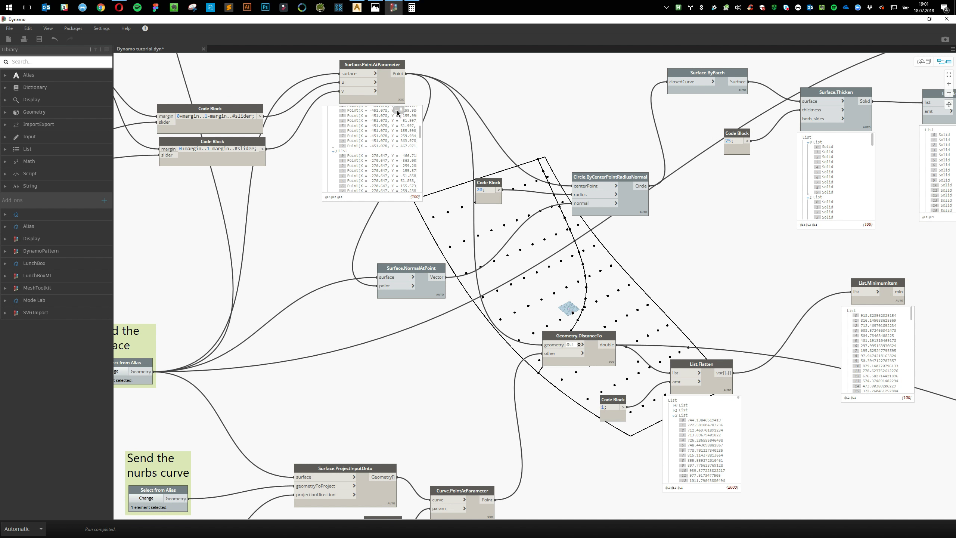
click(398, 101)
click(731, 300)
middle_drag(731, 300, 442, 306)
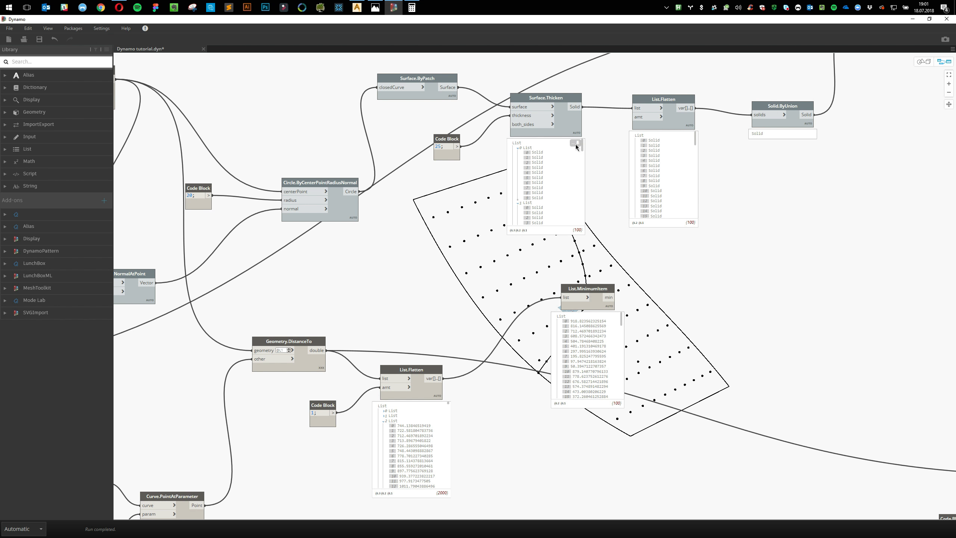
click(575, 144)
click(687, 136)
click(750, 195)
Hide the output list of the distance List.Flatten, move the node closer to its Code Block and place List.MinimumItem right beside it
middle_drag(726, 248, 756, 151)
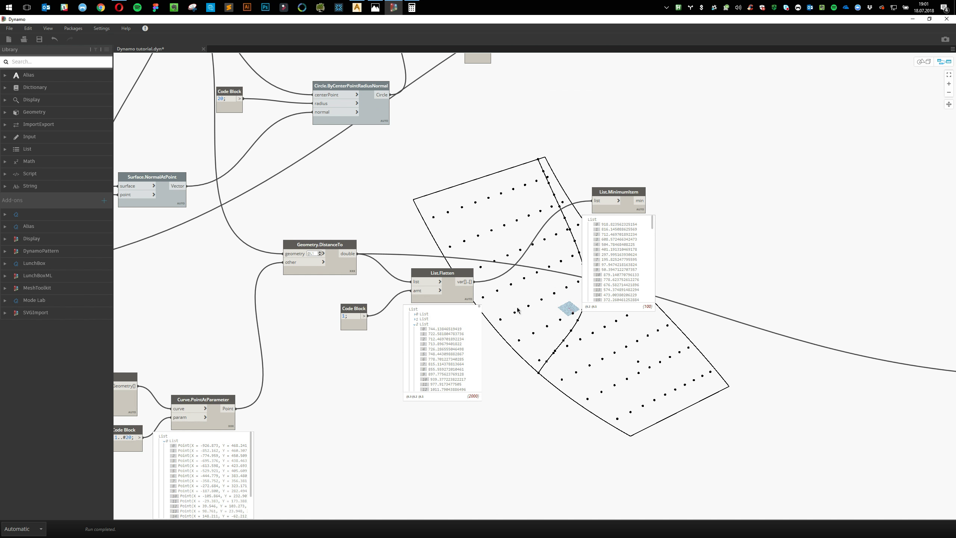
drag(467, 300, 448, 311)
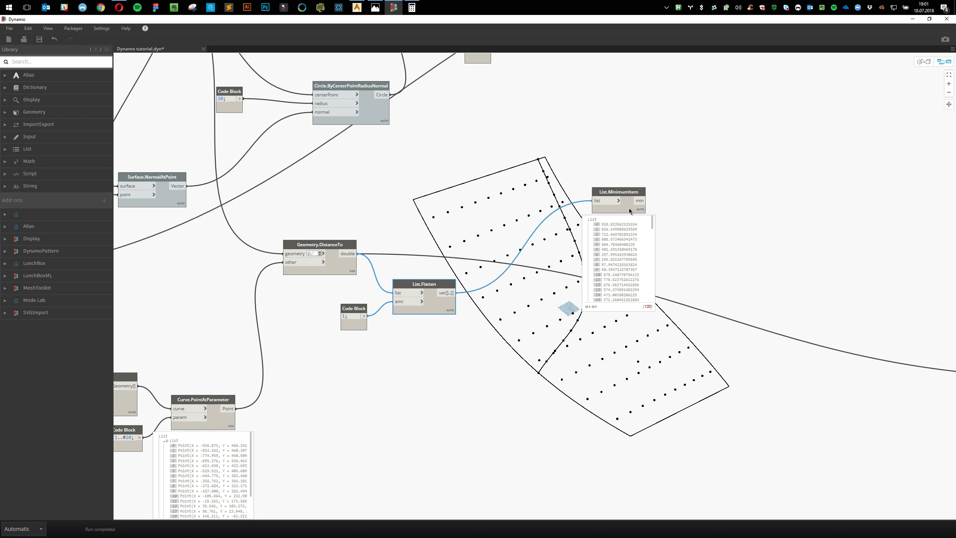
drag(629, 208, 506, 303)
click(621, 357)
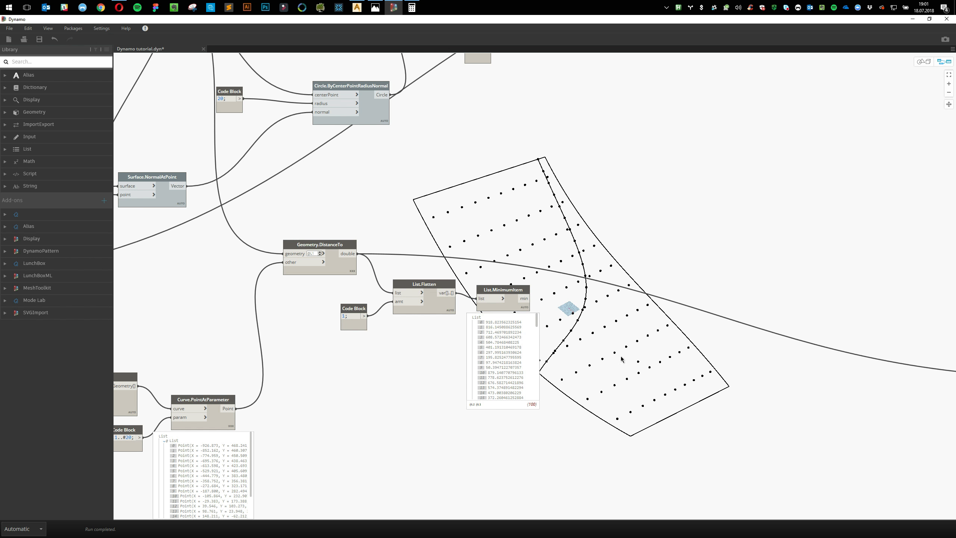
Connect the min output of List.MinimumItem to the numbers input of Math.RemapRange
middle_drag(802, 404, 488, 347)
drag(800, 312, 755, 248)
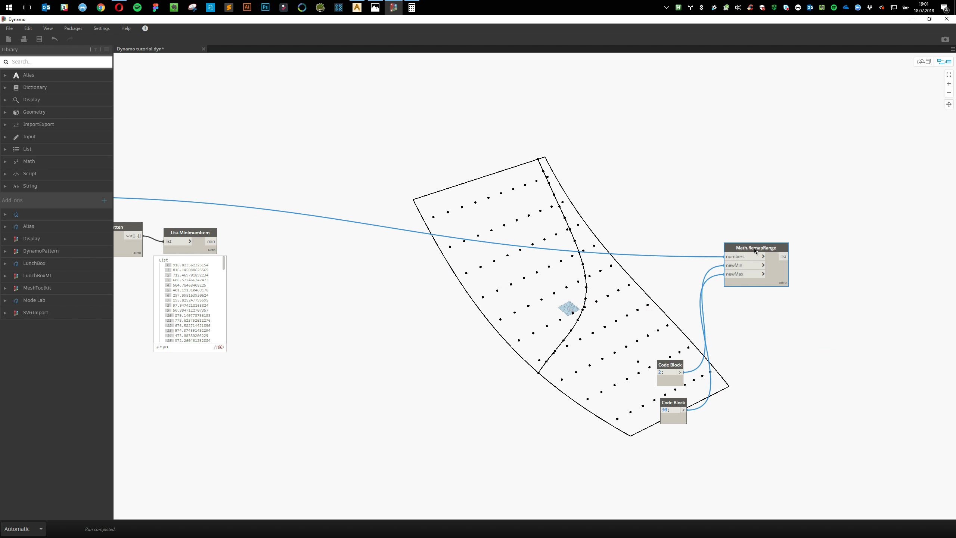
drag(212, 242, 726, 257)
Move the 2 and 30 Code Blocks and Math.RemapRange toward List.MinimumItem, and pin the remapped output list
drag(638, 339, 690, 427)
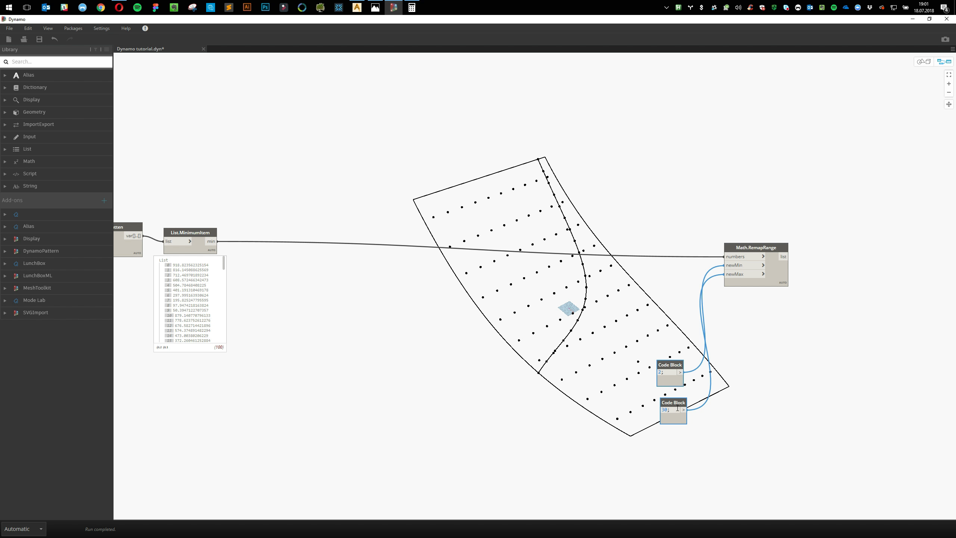
drag(670, 377, 275, 419)
drag(755, 250, 426, 234)
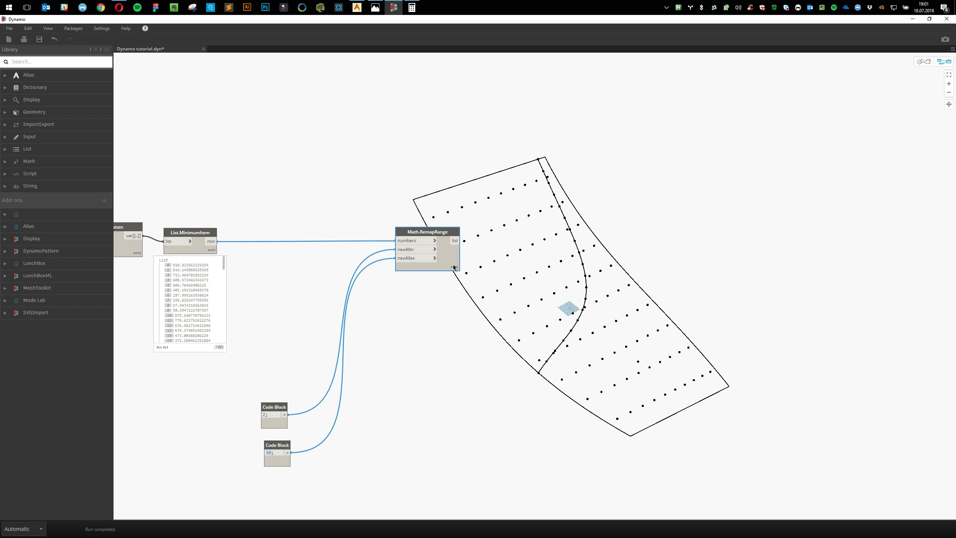
mouse_move(454, 278)
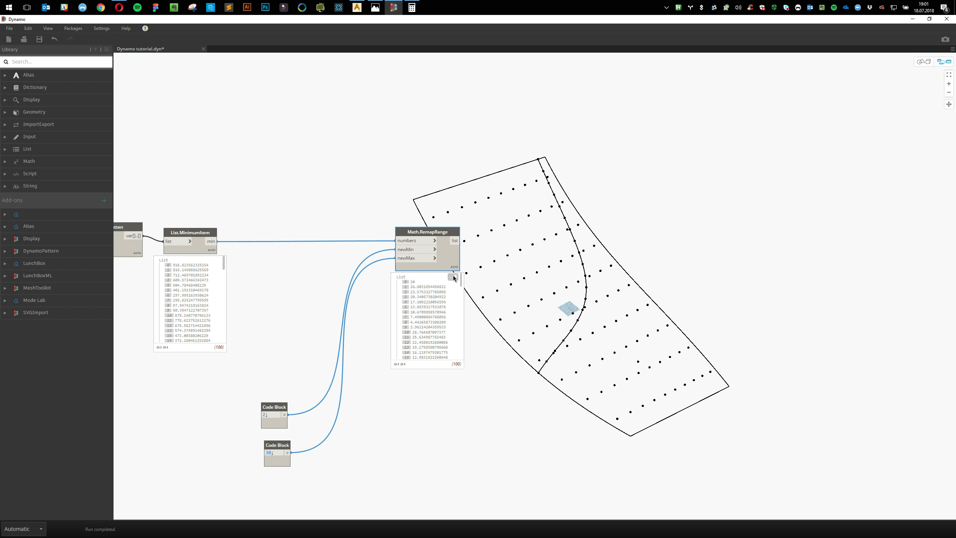
click(603, 351)
Hide the pinned output list of List.MinimumItem and save the graph
key(ctrl+s)
click(207, 262)
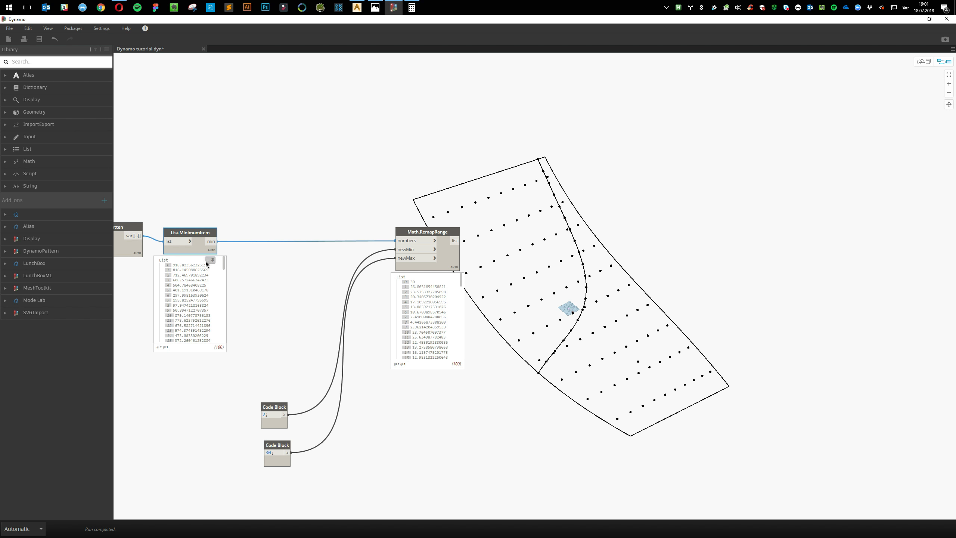
click(230, 267)
click(203, 260)
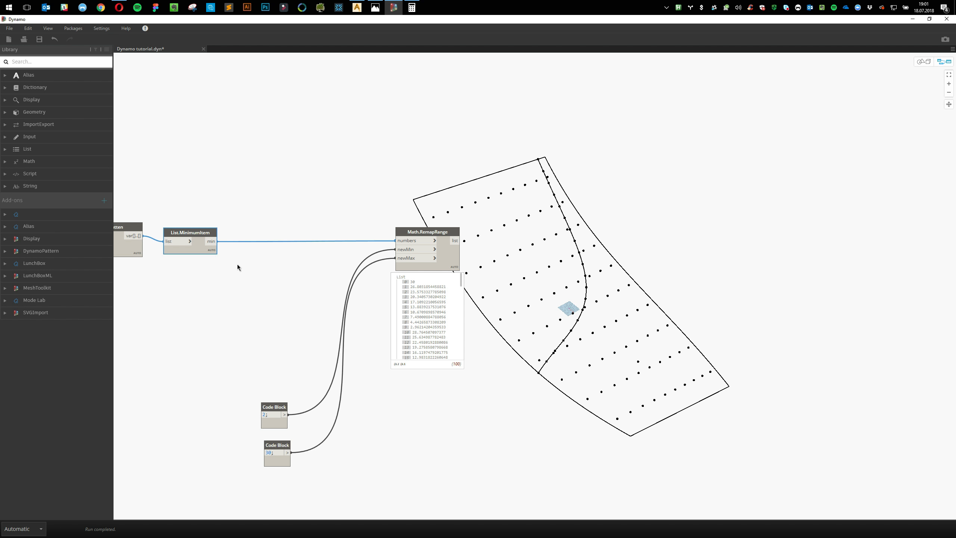
click(262, 270)
key(ctrl+s)
Tighten the layout by placing the 2 and 30 Code Blocks below List.MinimumItem and Math.RemapRange just beyond them
middle_drag(313, 139, 381, 178)
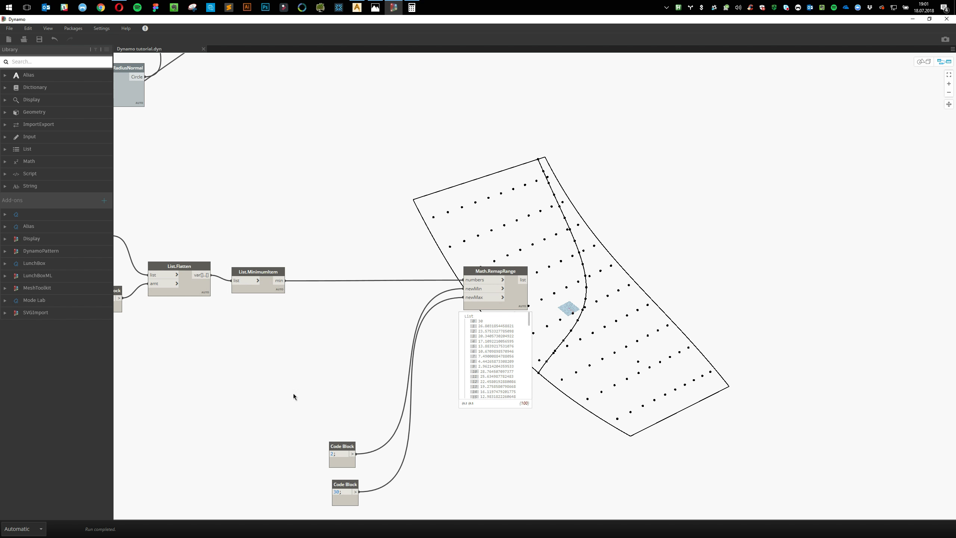
drag(293, 393, 397, 506)
drag(353, 454, 266, 348)
drag(507, 305, 411, 332)
click(296, 182)
Move the group of nodes from Circle.ByCenterPointRadiusNormal through Surface.SubtractFrom beyond Math.RemapRange
scroll(299, 190, down, 3)
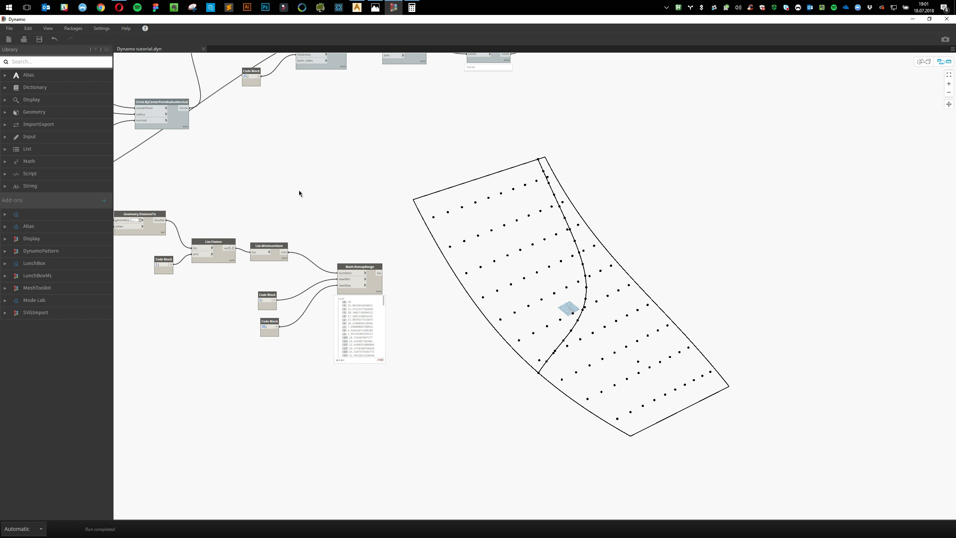
middle_drag(437, 310, 471, 290)
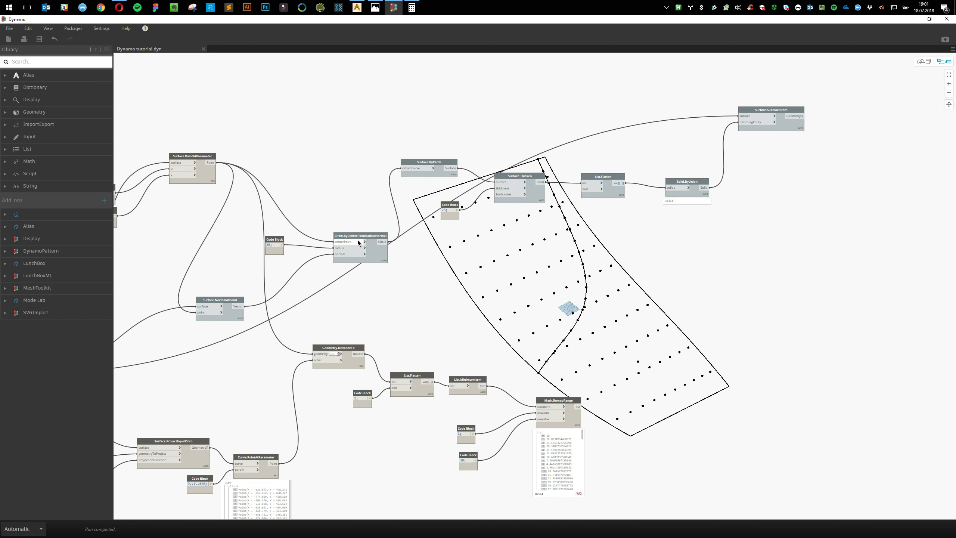
drag(846, 312, 244, 102)
drag(330, 274, 727, 304)
click(722, 376)
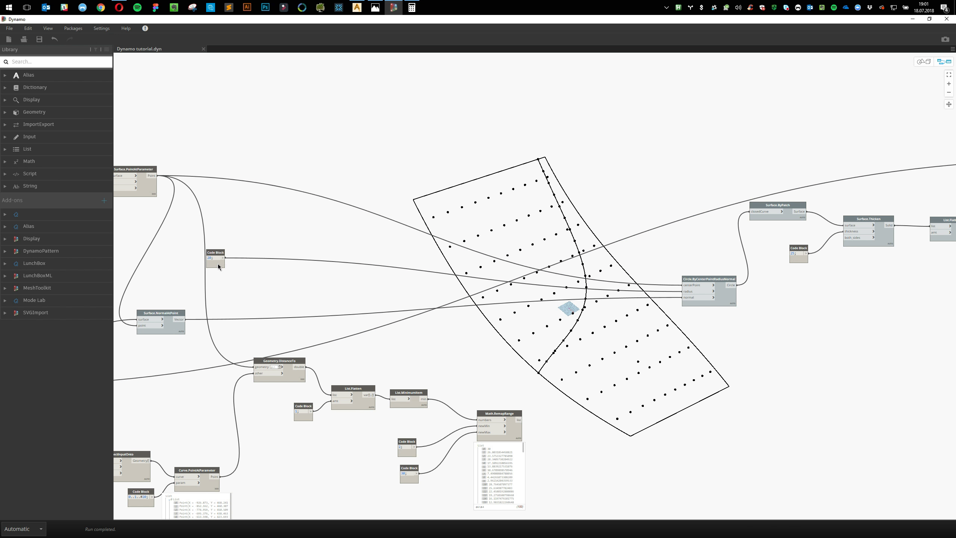
Move the radius Code Block containing 20 up out of the way and bring Surface.NormalAtPoint closer to the circle node
drag(216, 249, 582, 125)
click(630, 348)
drag(172, 314, 348, 280)
click(630, 374)
Connect the Math.RemapRange list output to the radius input of Circle.ByCenterPointRadiusNormal, replacing the fixed radius
scroll(683, 407, up, 5)
middle_drag(500, 325, 535, 271)
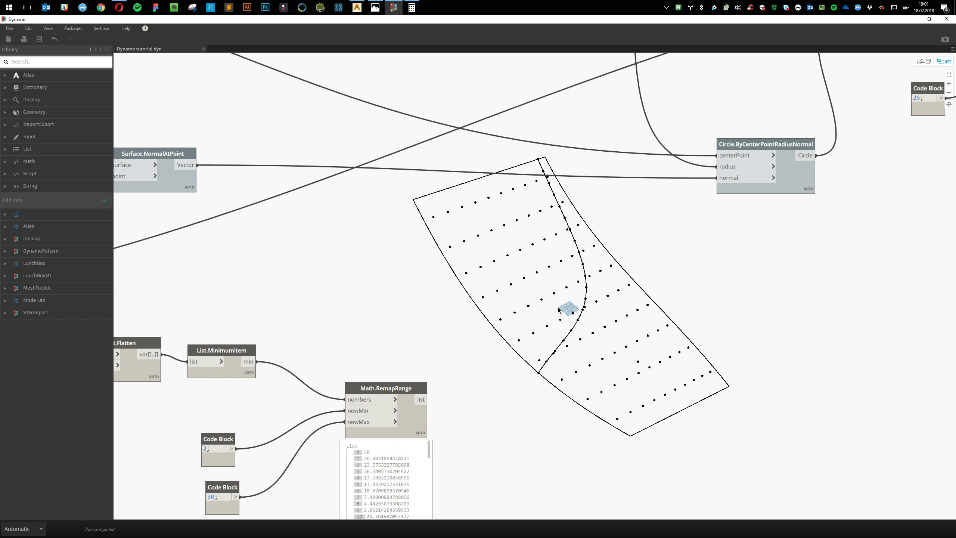
click(428, 400)
click(717, 166)
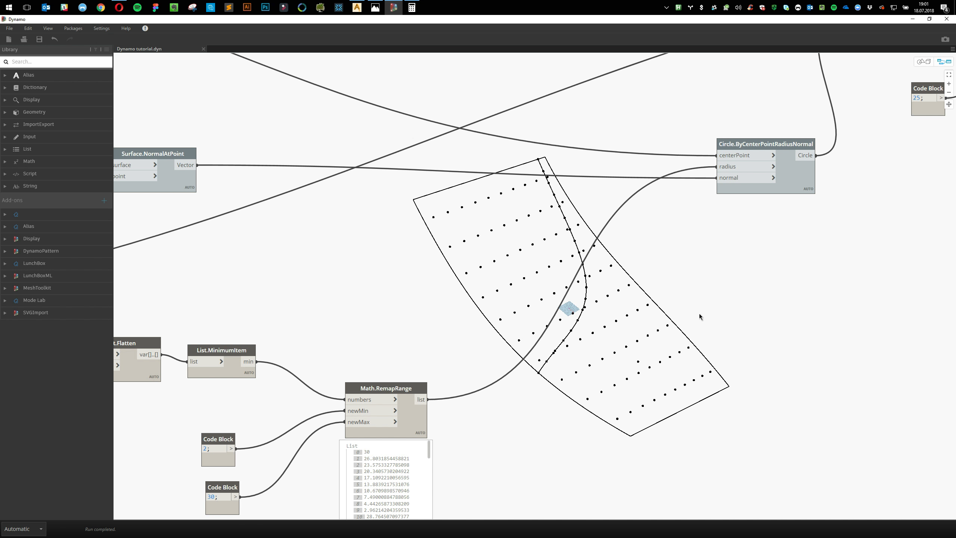
Turn on the geometry preview of Surface.SubtractFrom and inspect the perforated surface in 3D
scroll(700, 314, down, 3)
middle_drag(690, 345, 322, 400)
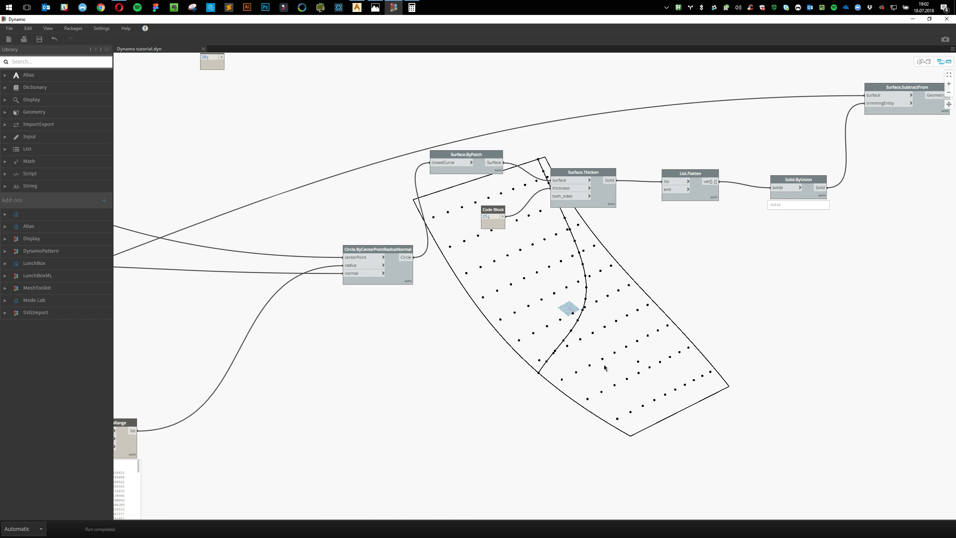
middle_drag(605, 367, 506, 363)
scroll(506, 363, down, 2)
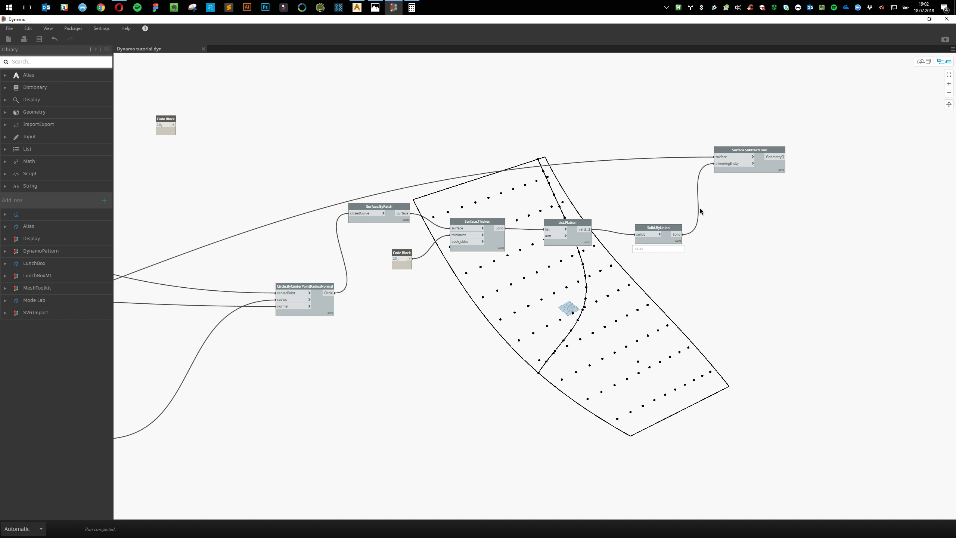
right_click(762, 166)
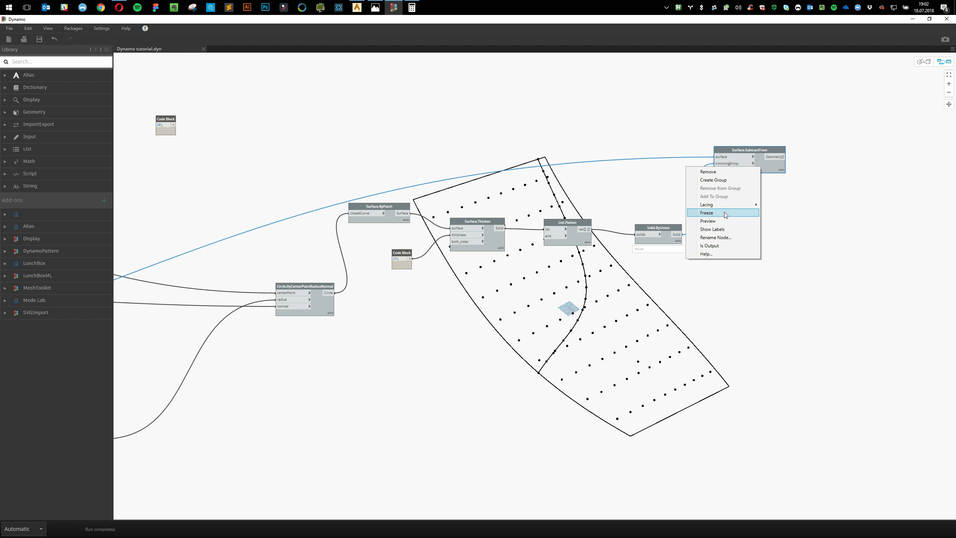
click(717, 222)
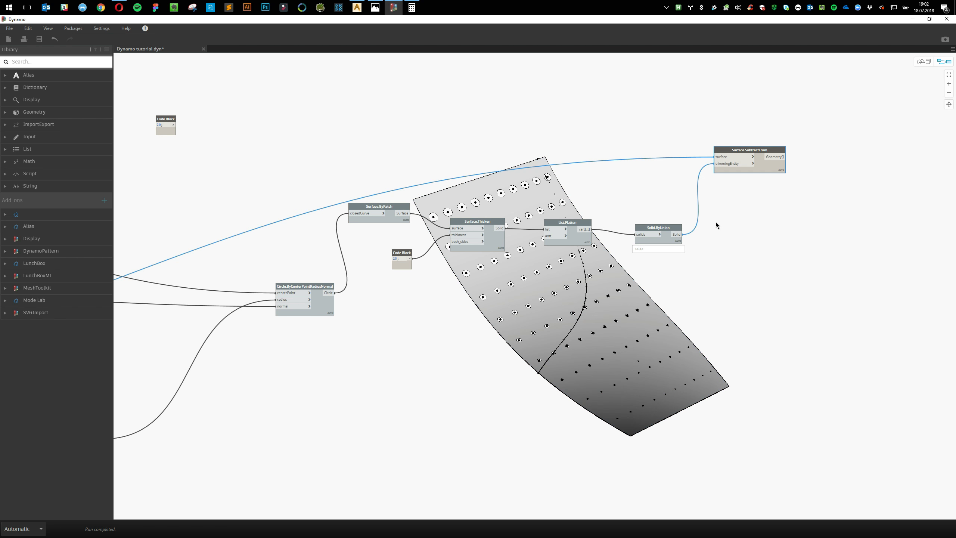
click(785, 258)
click(923, 61)
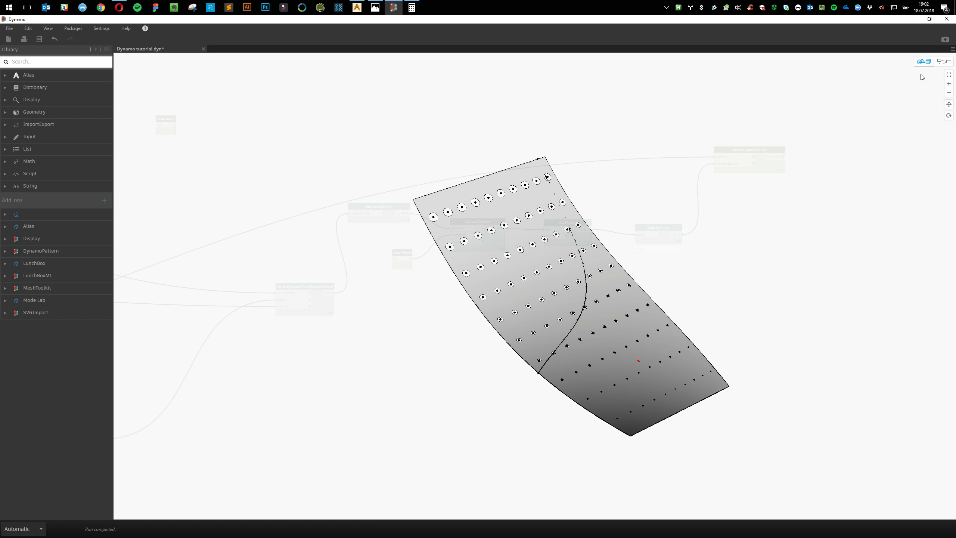
right_drag(770, 243, 734, 229)
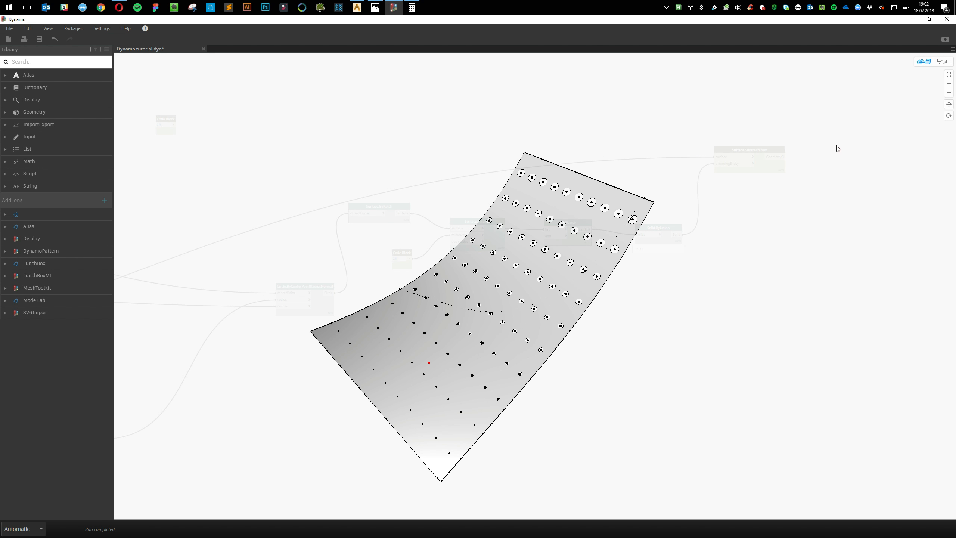
click(944, 62)
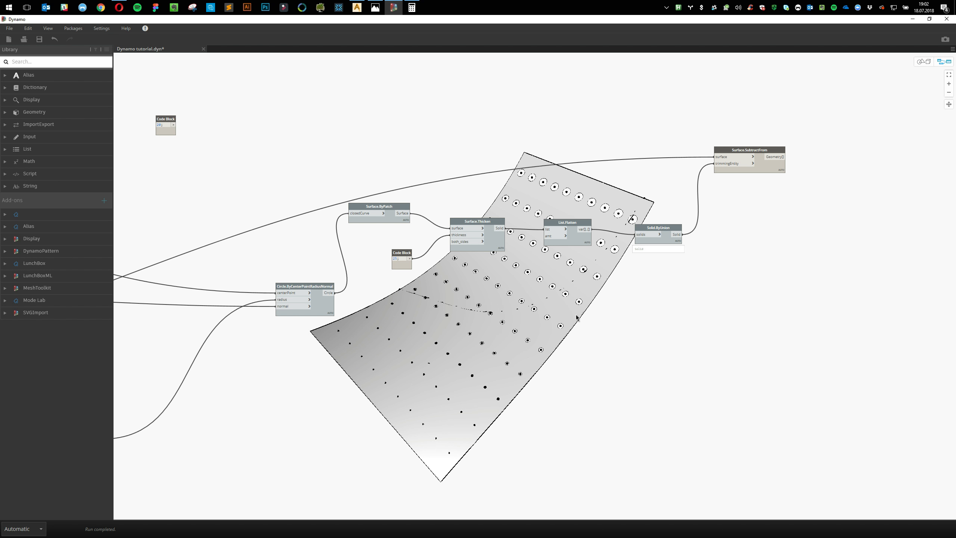
Move Surface.PointAtParameter down beside the margin Code Blocks and turn off its geometry preview to hide the grid points
middle_drag(163, 343, 439, 331)
middle_drag(334, 317, 475, 198)
middle_drag(333, 329, 503, 451)
middle_drag(325, 185, 407, 207)
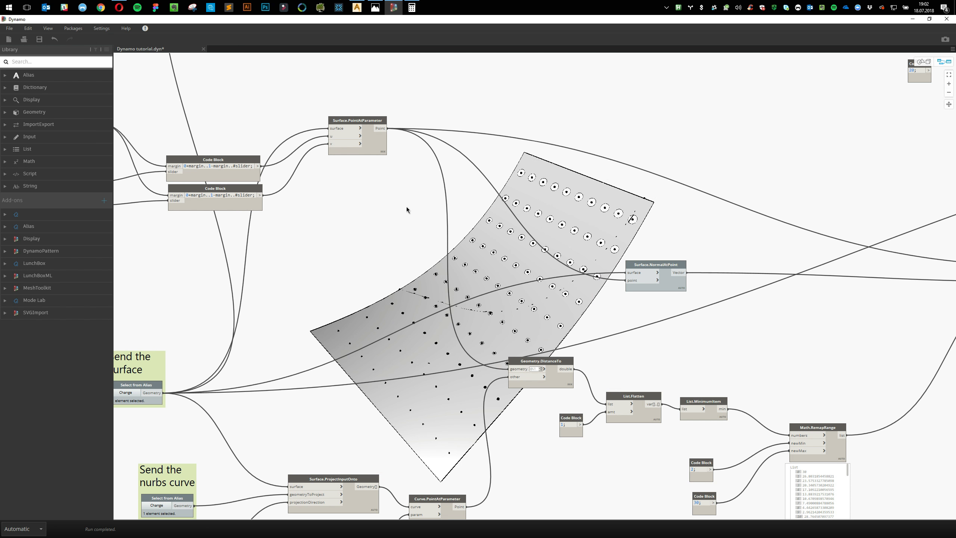
drag(367, 144, 356, 221)
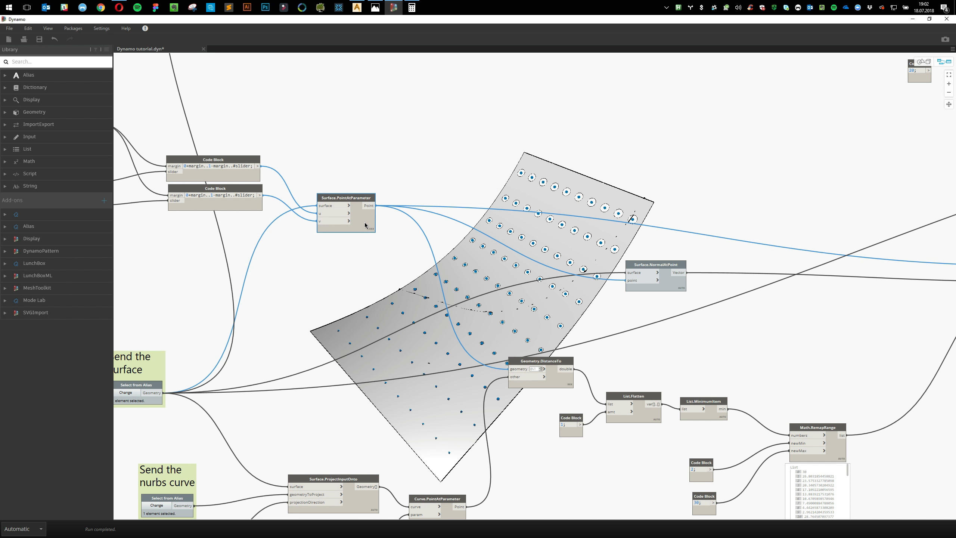
right_click(364, 223)
click(331, 277)
click(422, 308)
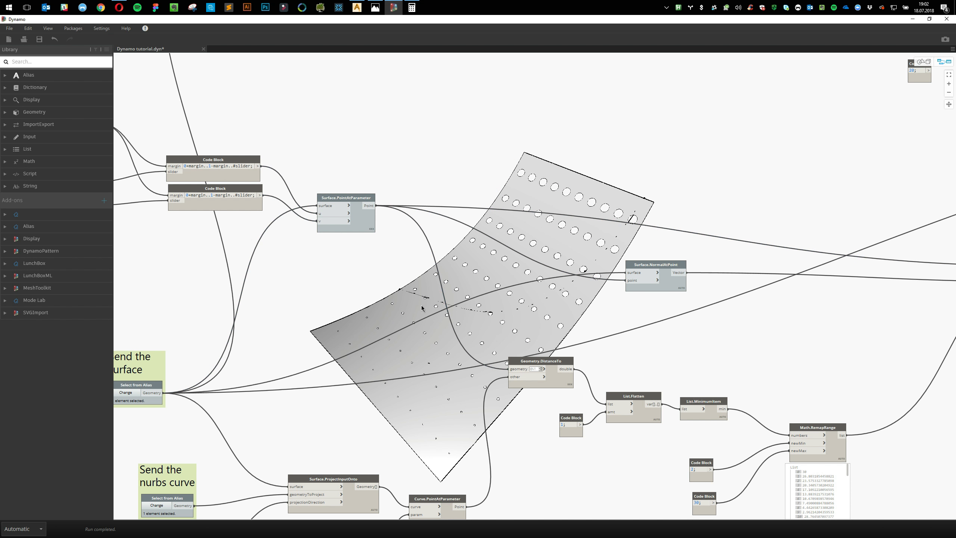
Examine how the hole sizes vary across the perforated surface relative to the projected curve
middle_drag(381, 328, 636, 342)
middle_drag(439, 212, 418, 345)
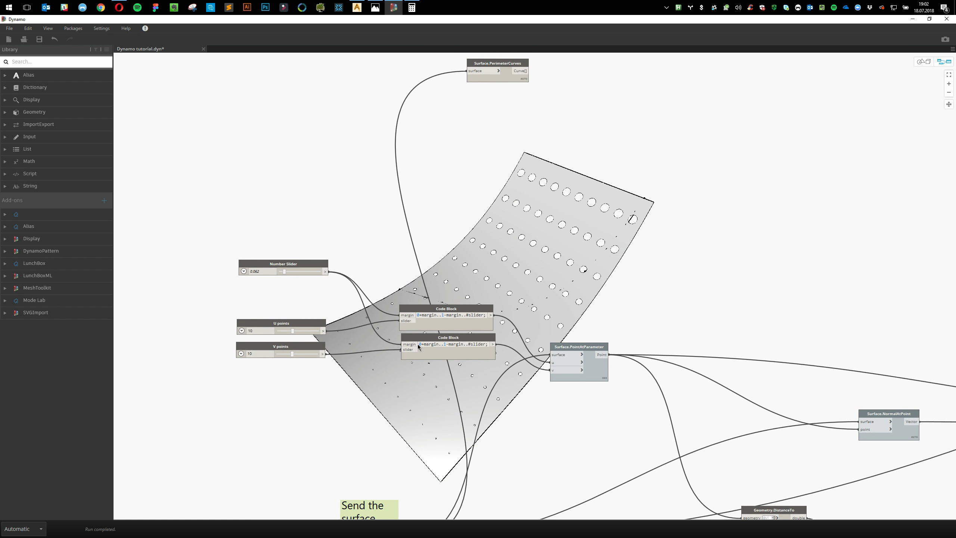
middle_drag(601, 176, 504, 319)
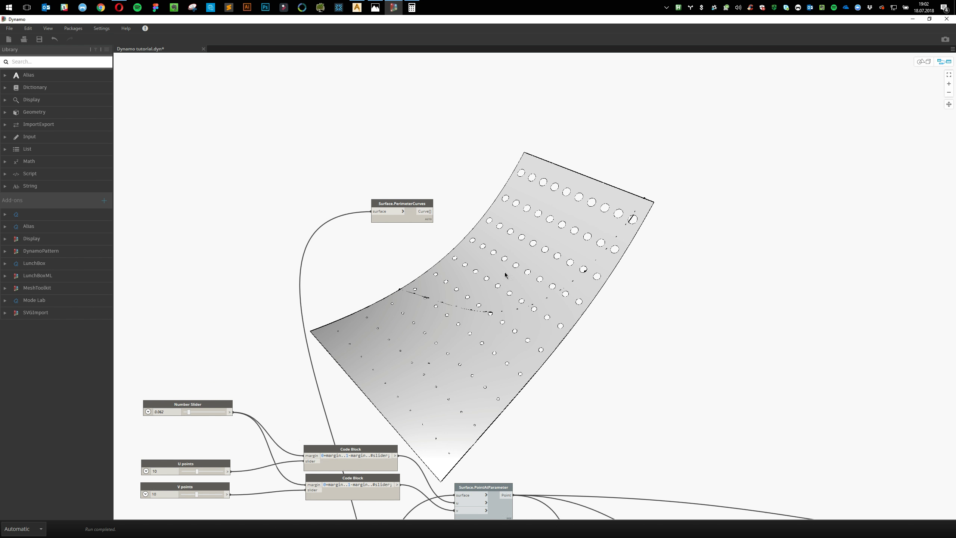
middle_drag(506, 273, 516, 180)
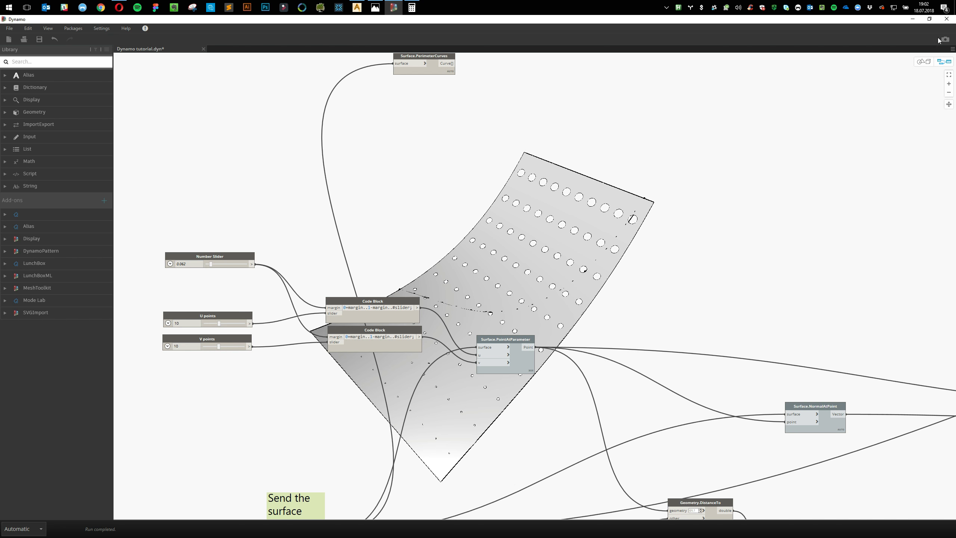
click(924, 61)
right_drag(473, 236, 575, 191)
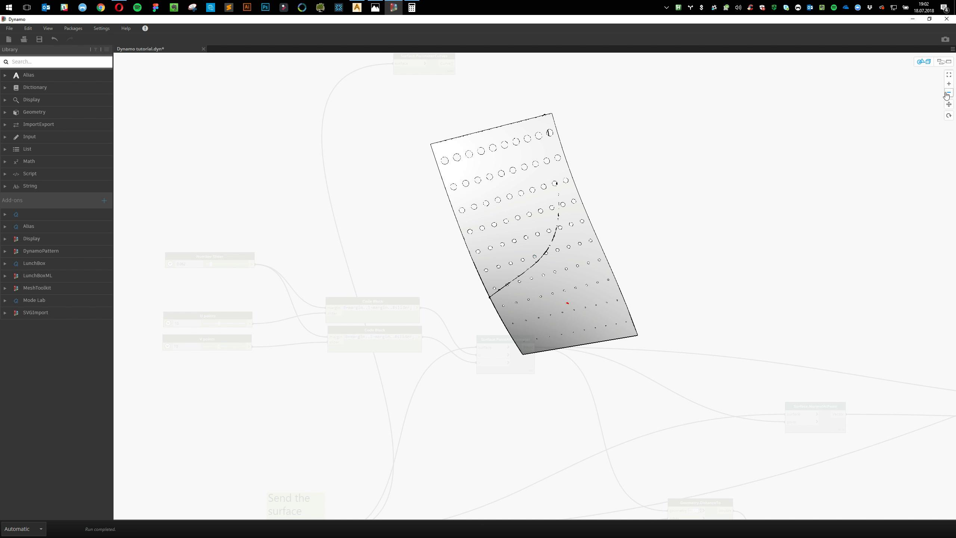
click(943, 61)
Pin the List.MinimumItem output list, then raise that node and Math.RemapRange so the lists and Code Blocks no longer overlap
middle_drag(540, 453, 546, 198)
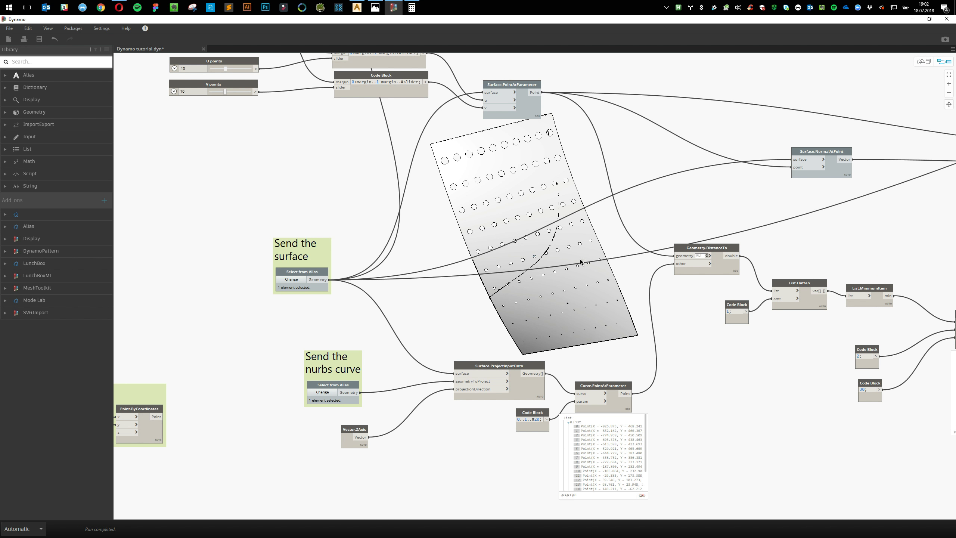
middle_drag(782, 407, 443, 363)
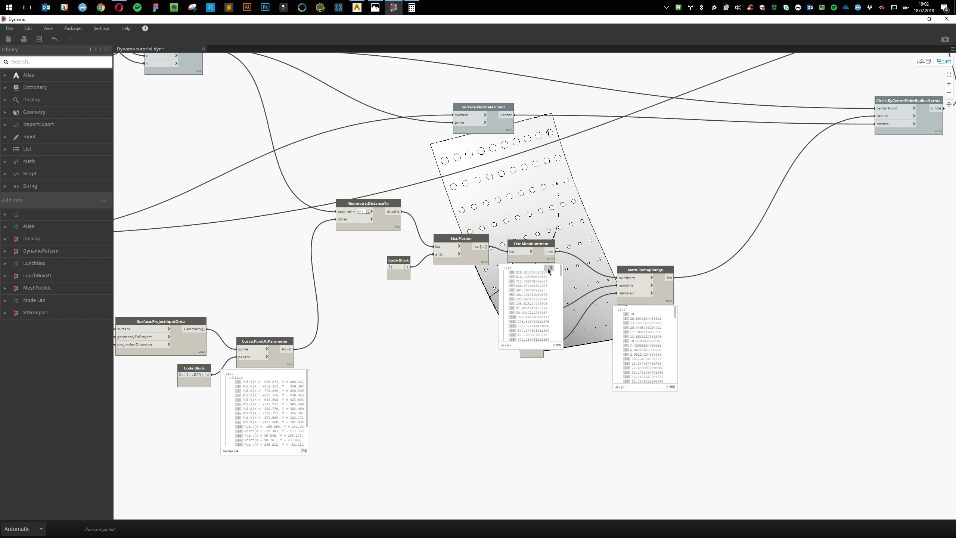
click(547, 268)
drag(649, 301, 655, 289)
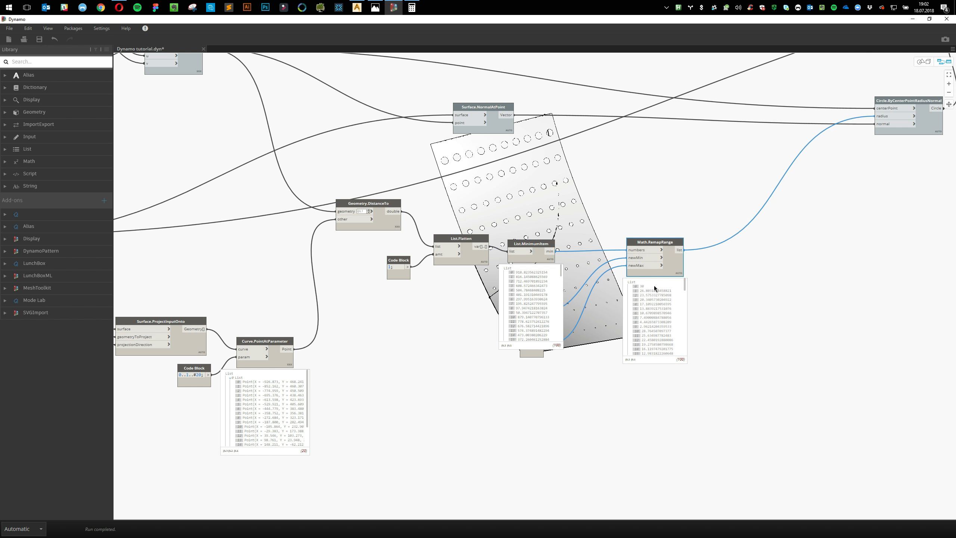
drag(531, 247, 545, 196)
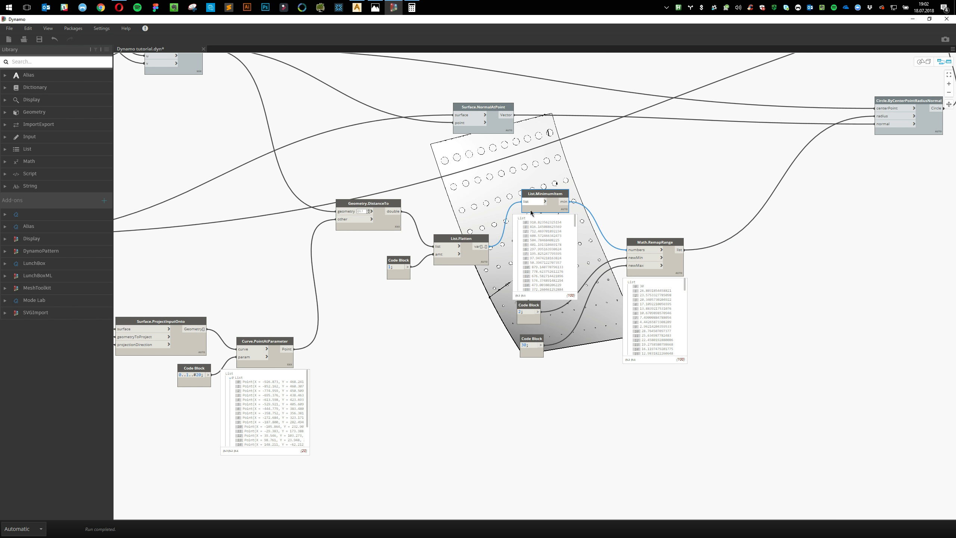
Raise List.Flatten and pin its output list, then shift List.MinimumItem slightly toward it
drag(481, 239, 476, 212)
mouse_move(480, 244)
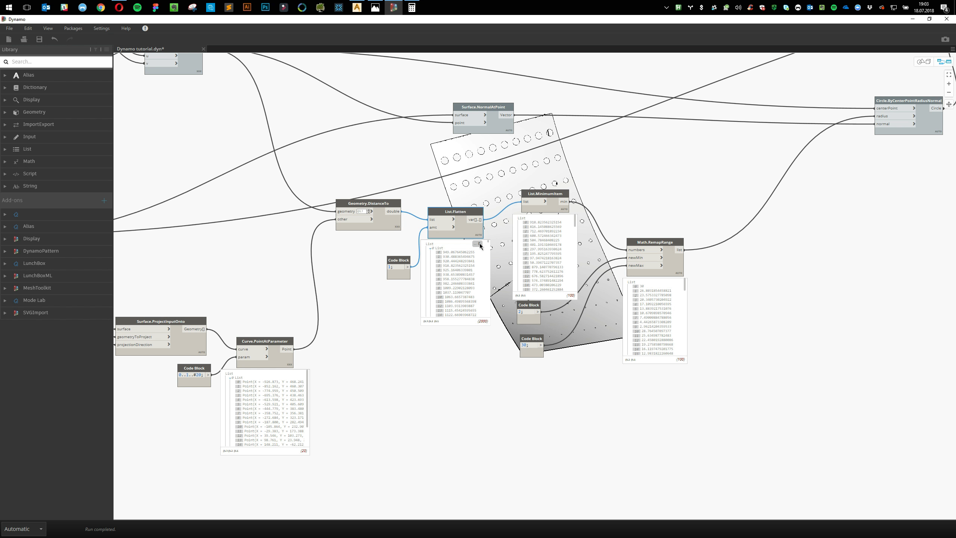
drag(546, 195, 535, 203)
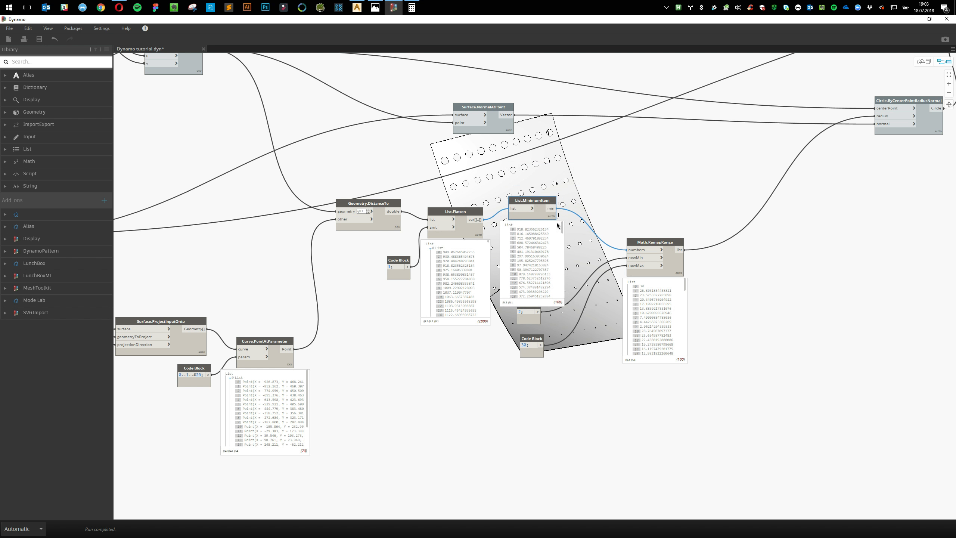
Orbit the perforated surface in 3D to check the hole sizes around the projected curve
click(623, 206)
click(916, 63)
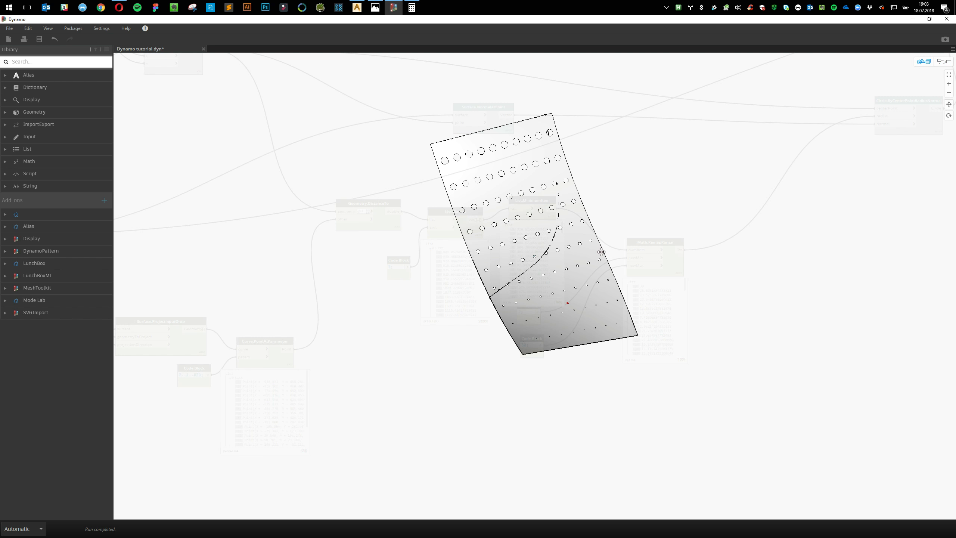
right_drag(602, 252, 536, 256)
click(943, 64)
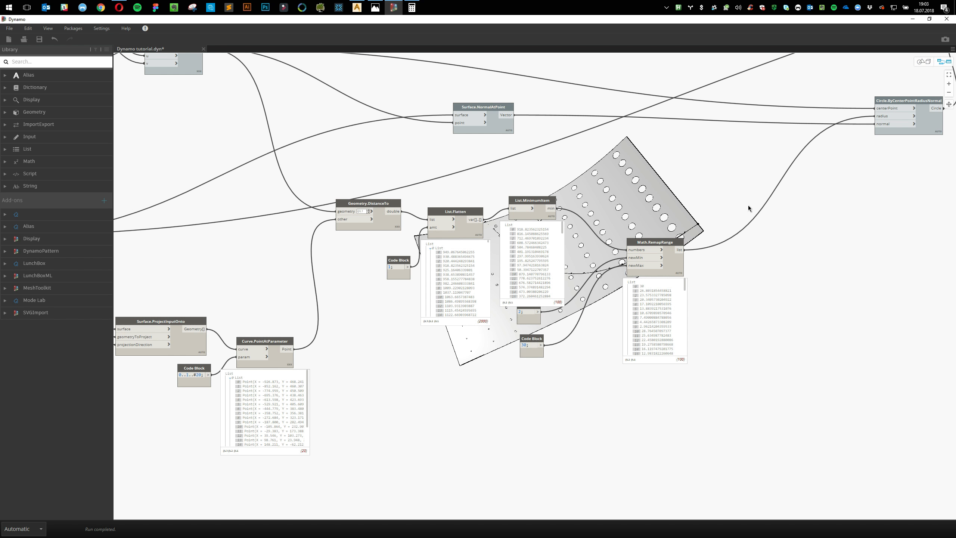
Pin the output list of Circle.ByCenterPointRadiusNormal to compare its structure with the remapped radii
middle_drag(920, 176, 839, 243)
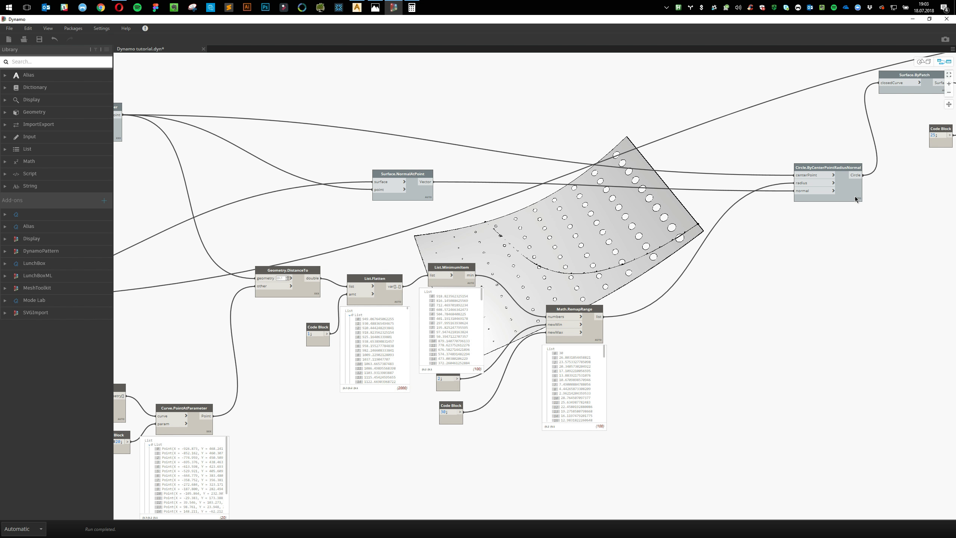
mouse_move(856, 198)
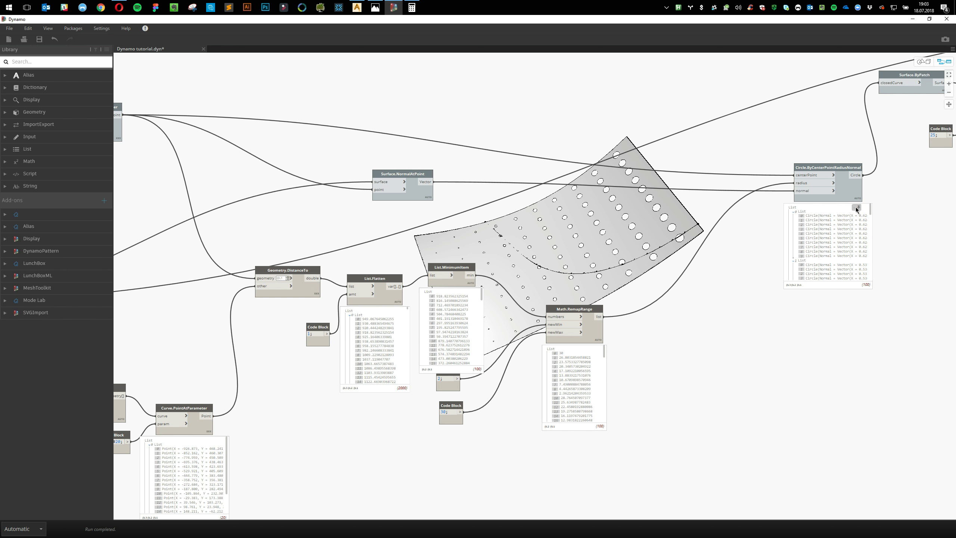
click(857, 208)
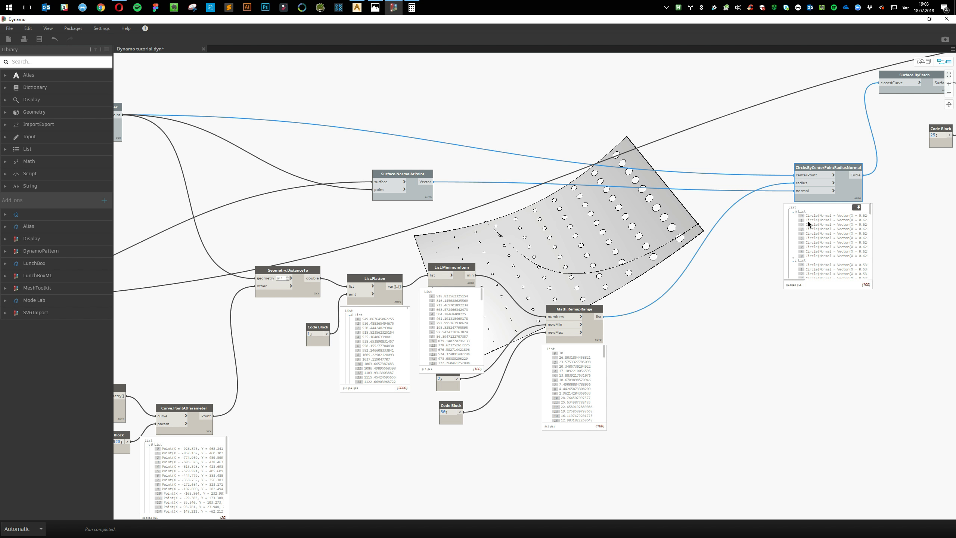
Add a List.Chop node after Math.RemapRange and connect the remapped list to its list input
drag(585, 338, 591, 346)
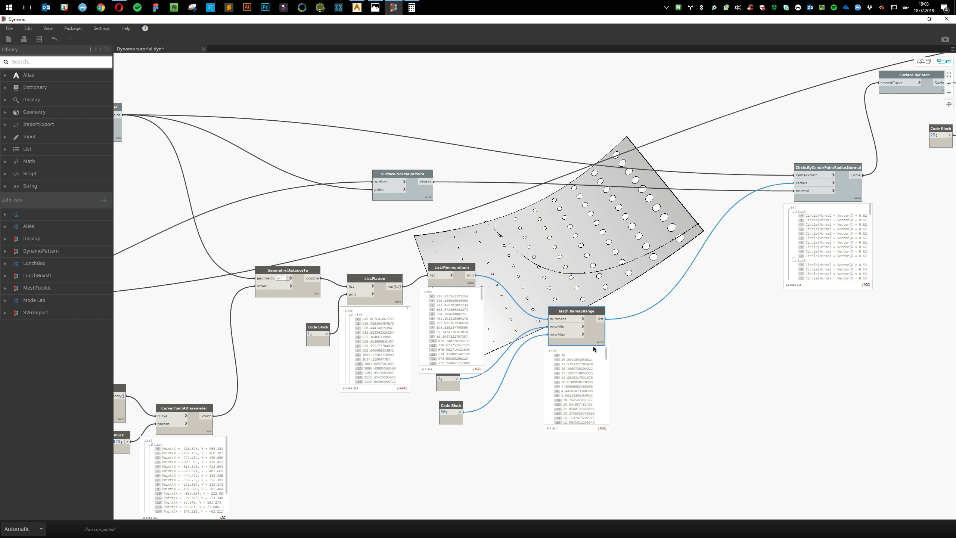
right_click(688, 364)
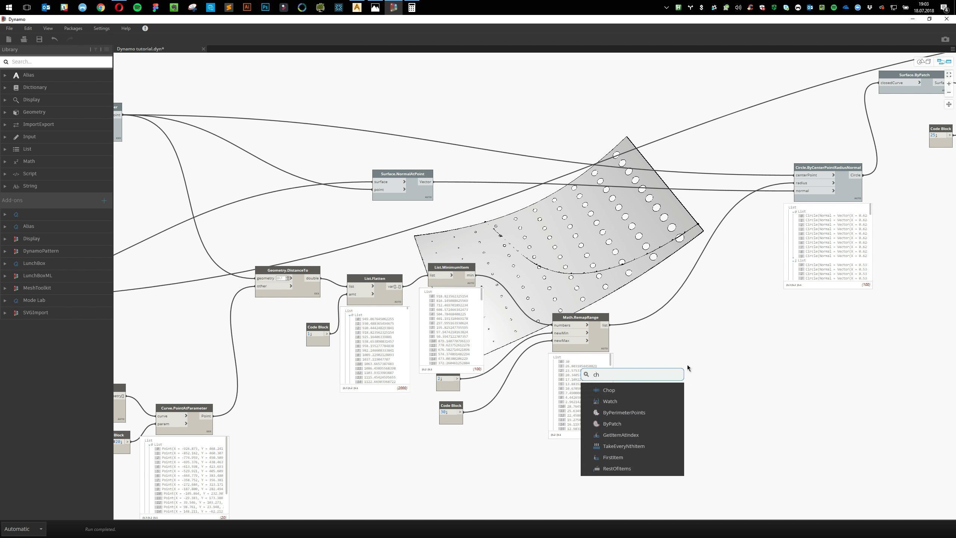
text(chop)
click(632, 394)
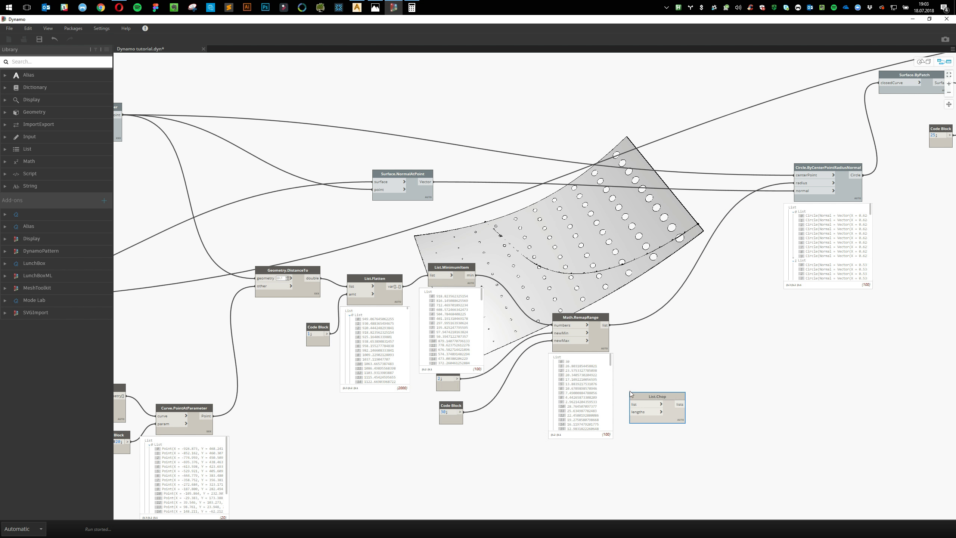
drag(608, 326, 691, 371)
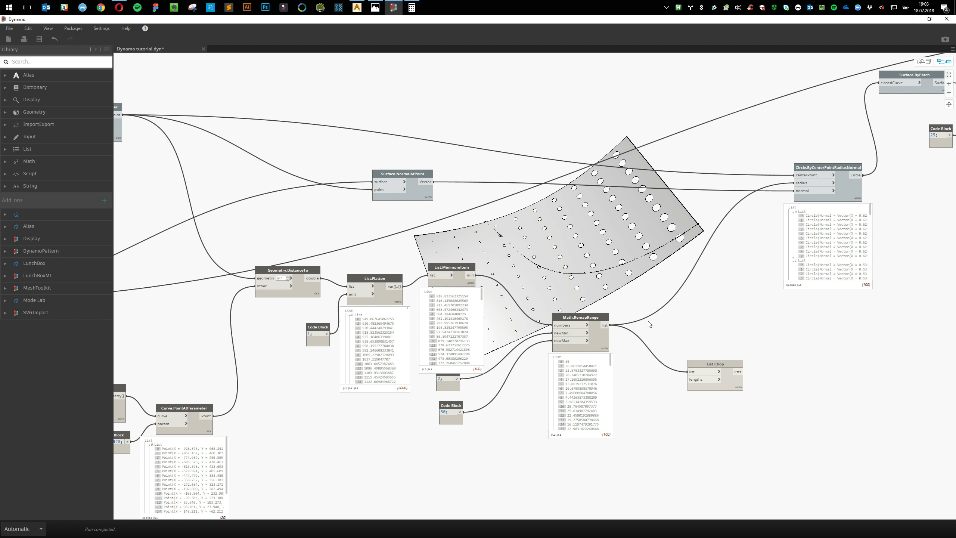
drag(715, 363, 734, 337)
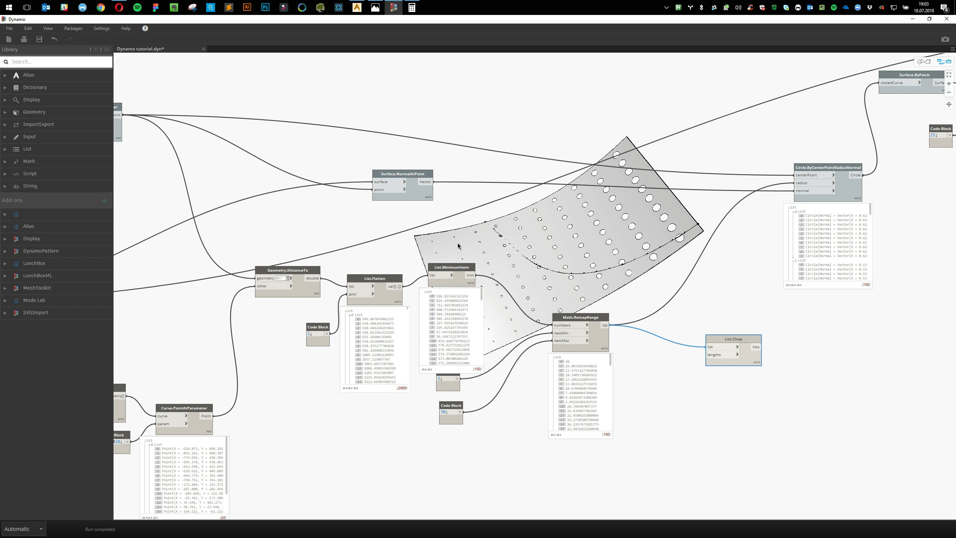
Set the U points slider to 11 and check how the hole pattern and output lists update
middle_drag(460, 257, 856, 299)
middle_drag(229, 267, 411, 368)
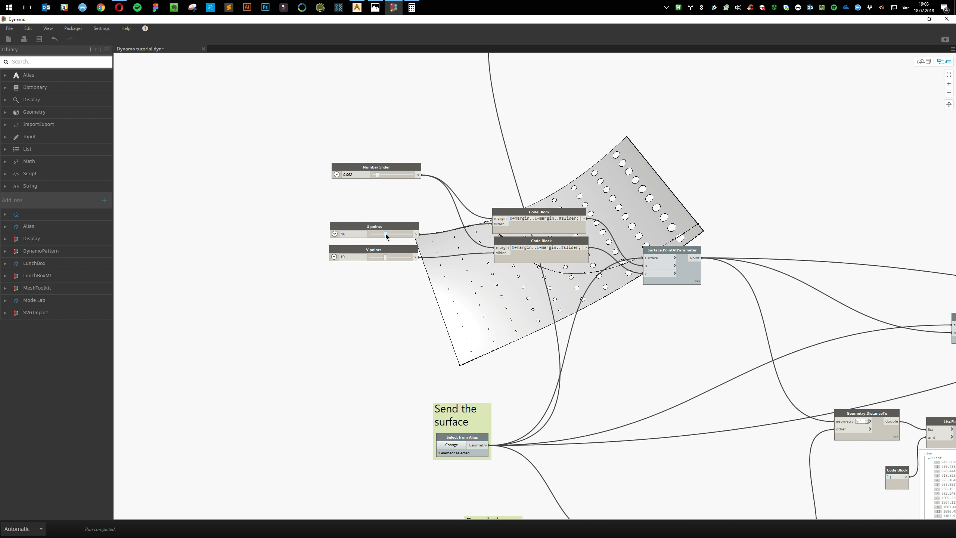
drag(388, 237, 389, 237)
middle_drag(814, 384, 367, 290)
middle_drag(719, 362, 296, 301)
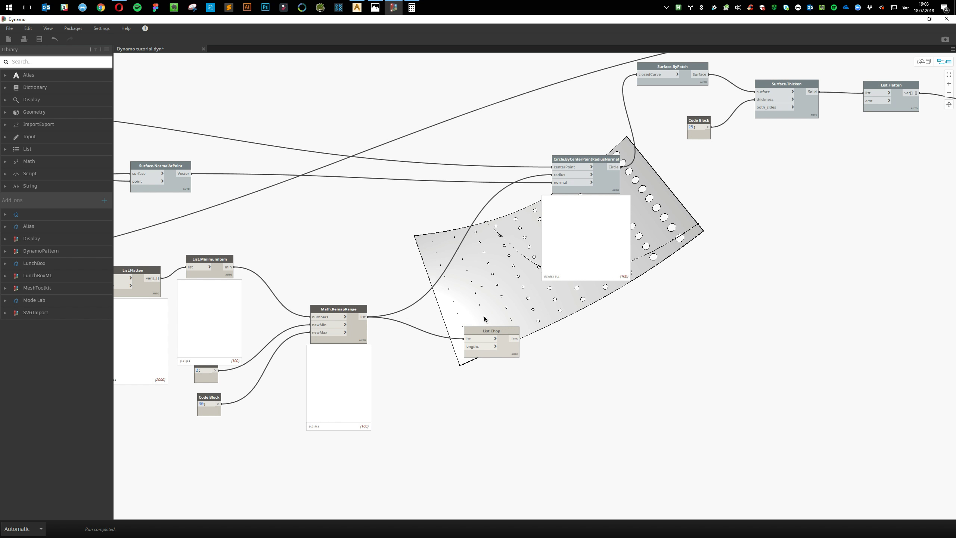
middle_drag(485, 319, 488, 319)
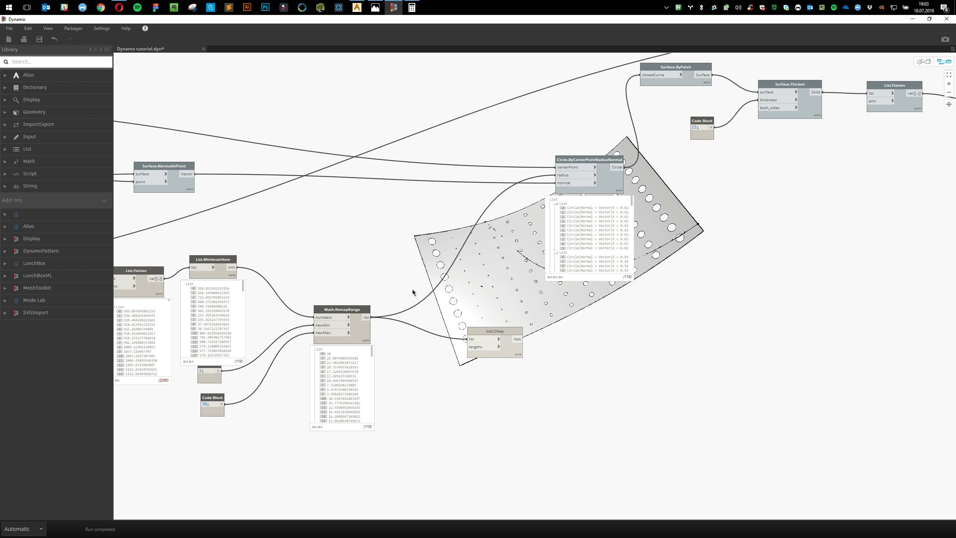
Connect the V points slider output to the lengths input of List.Chop
middle_drag(408, 292, 711, 295)
middle_drag(211, 226, 566, 309)
middle_drag(358, 244, 403, 255)
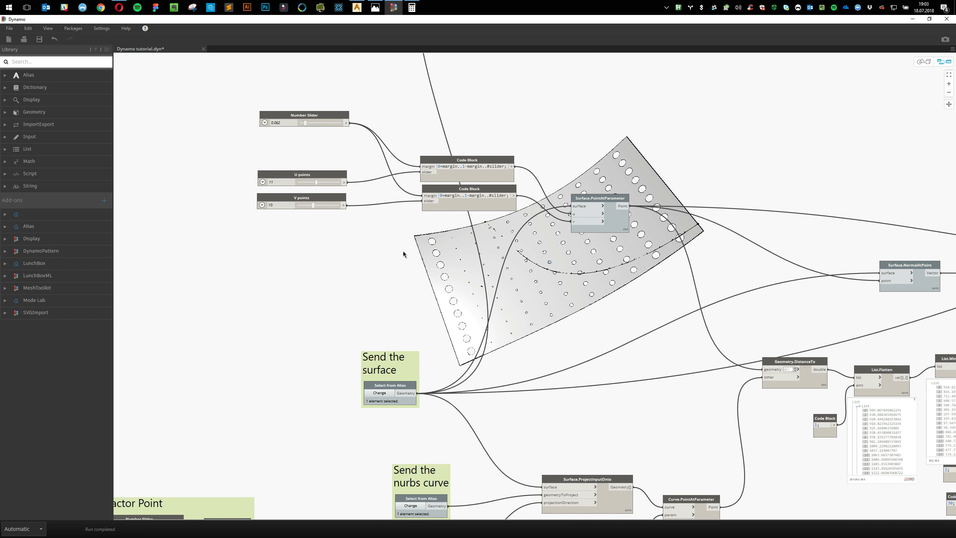
click(344, 205)
middle_drag(592, 324, 264, 260)
middle_drag(634, 323, 255, 239)
scroll(254, 238, up, 1)
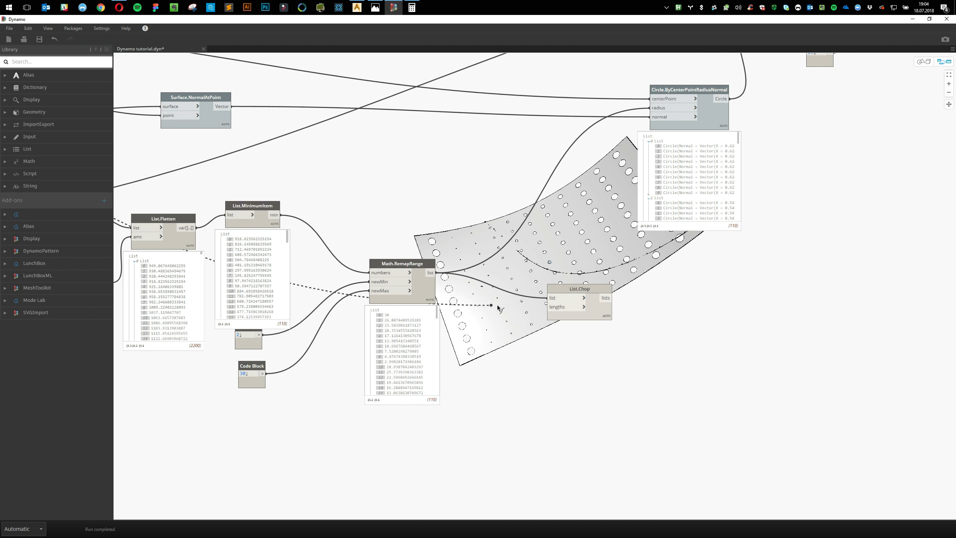
click(549, 308)
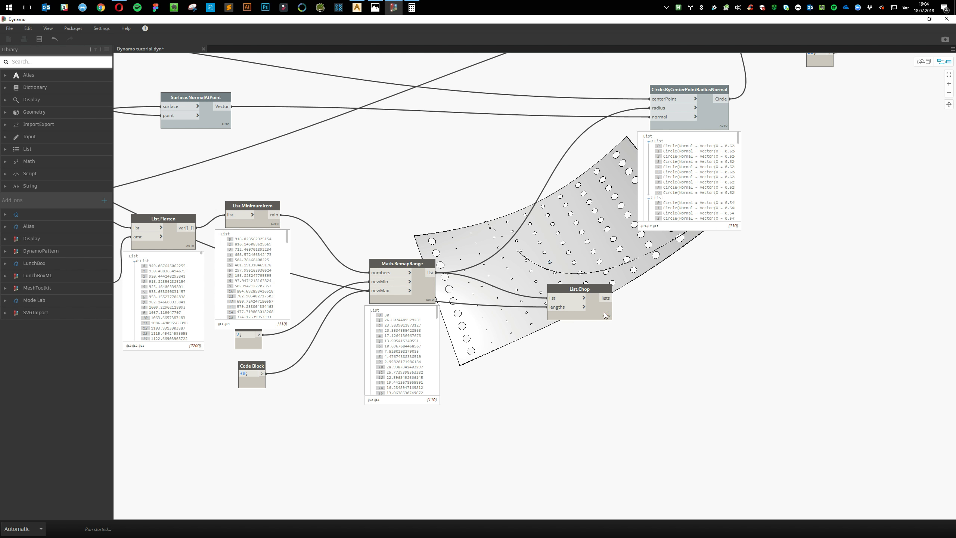
Pin the List.Chop output list and connect its lists output to the radius input of Circle.ByCenterPointRadiusNormal
click(605, 327)
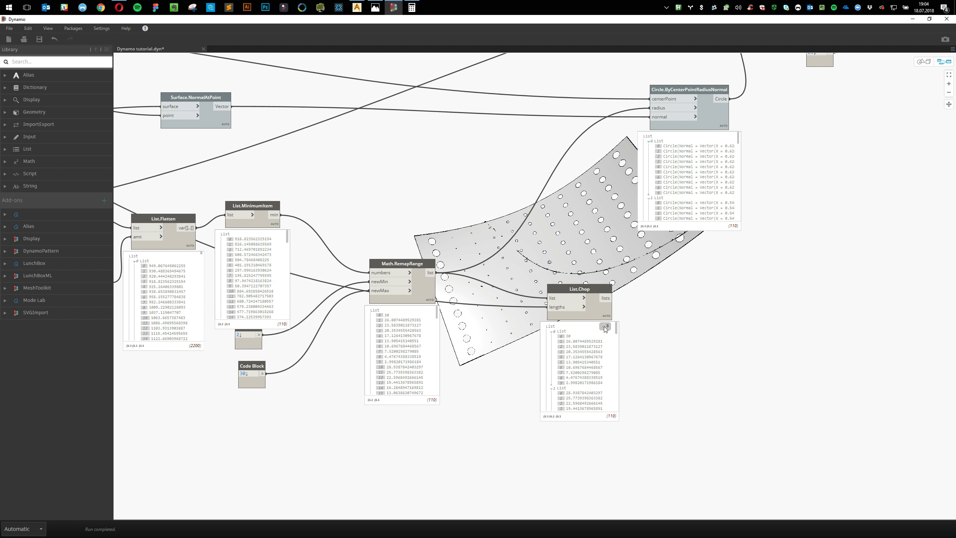
click(605, 328)
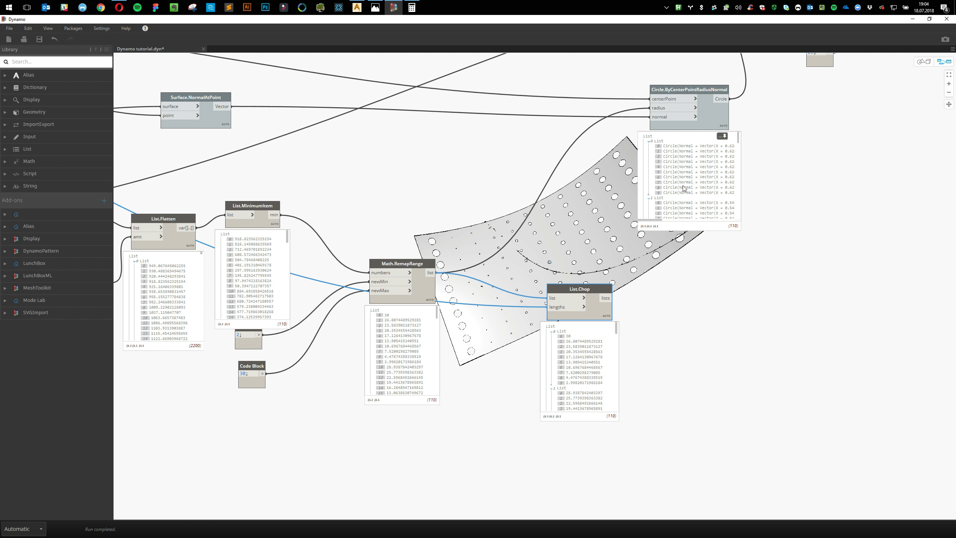
click(613, 299)
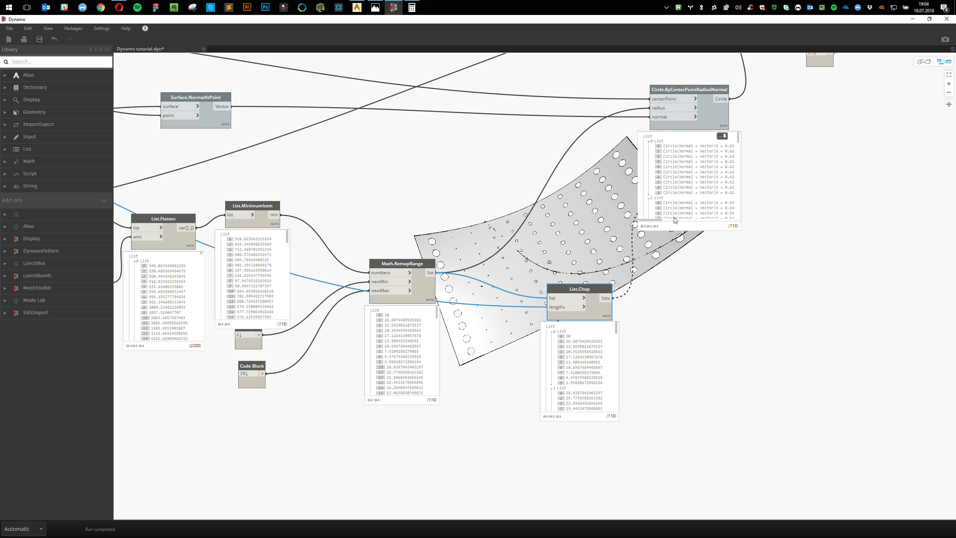
click(666, 108)
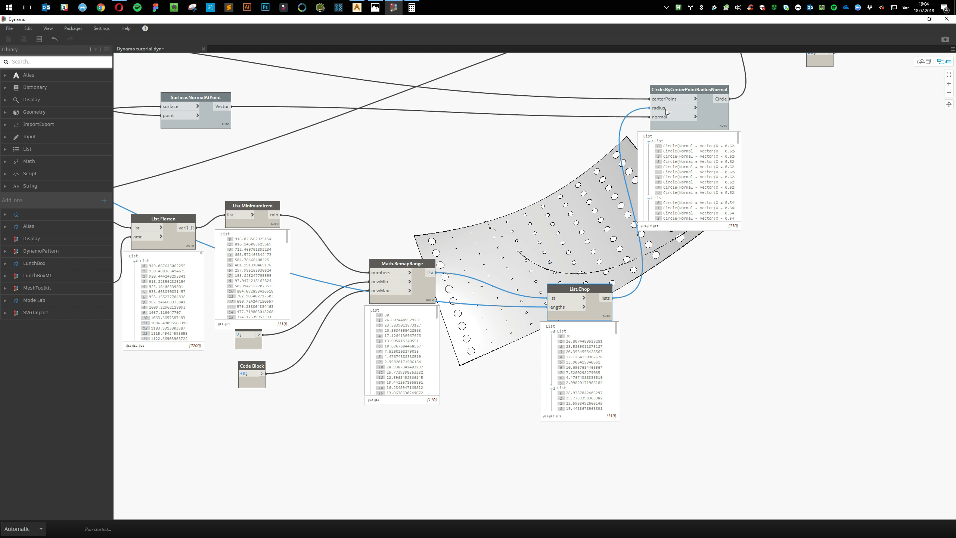
click(579, 233)
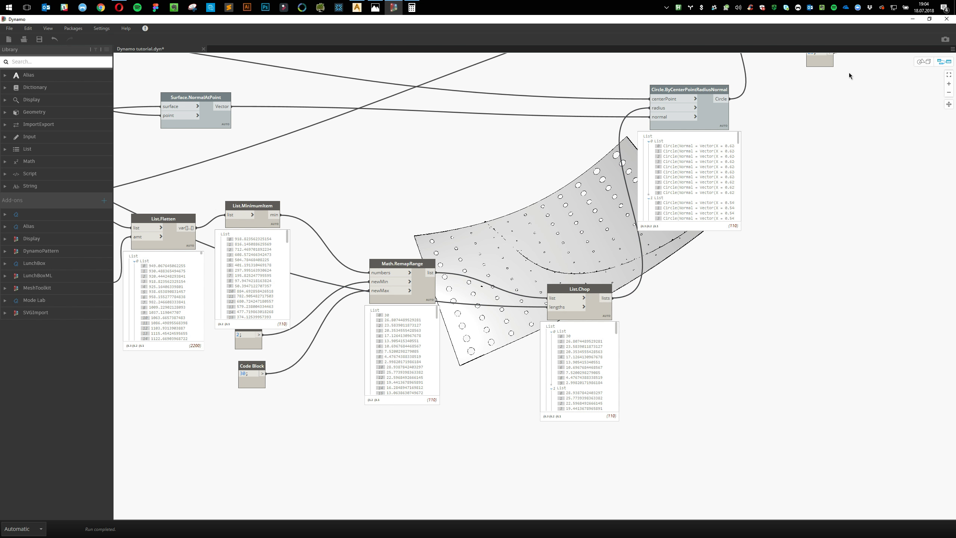
Inspect the perforated surface with the chopped radii in 3D and save the graph
click(919, 61)
right_drag(616, 183, 644, 220)
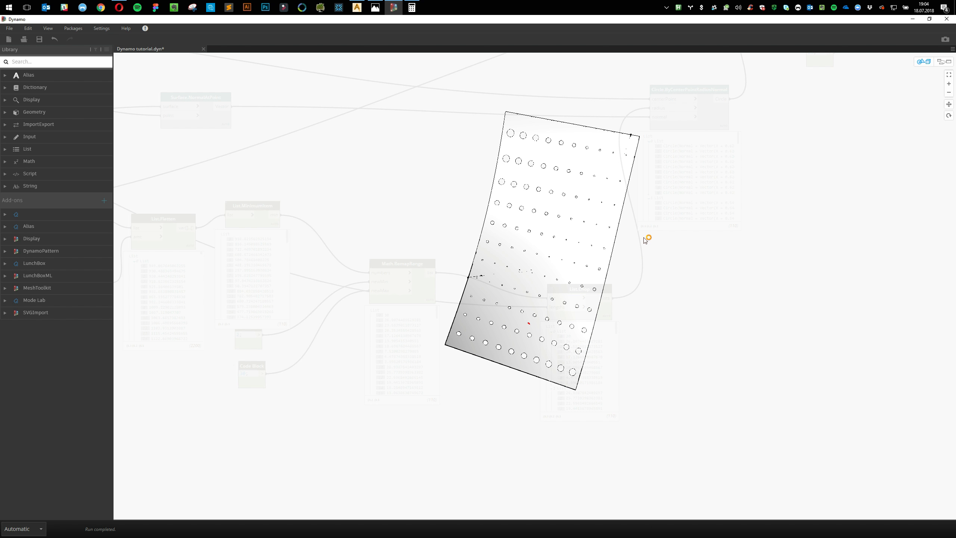
key(ctrl+s)
click(948, 61)
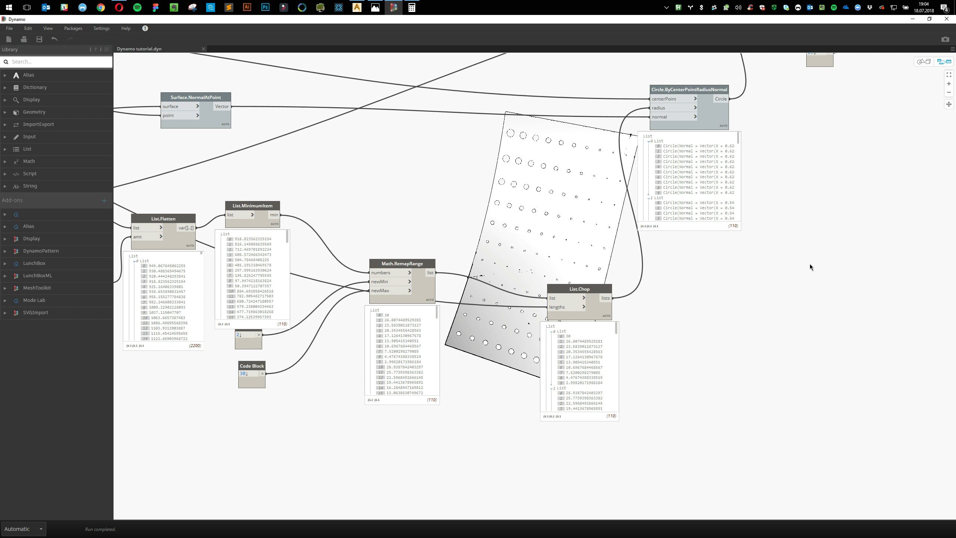
Examine in 3D how the hole sizes grow with distance from the projected curve
middle_drag(812, 296, 566, 244)
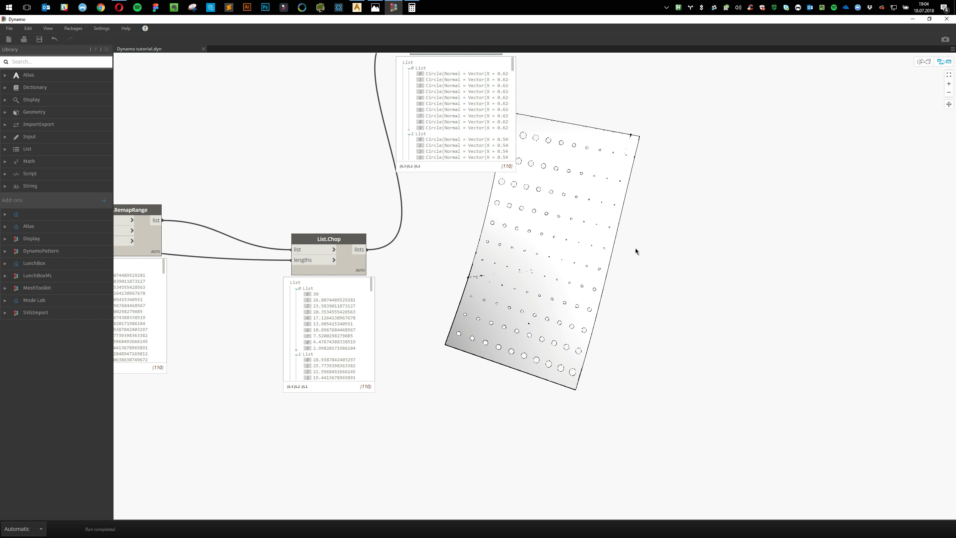
click(924, 61)
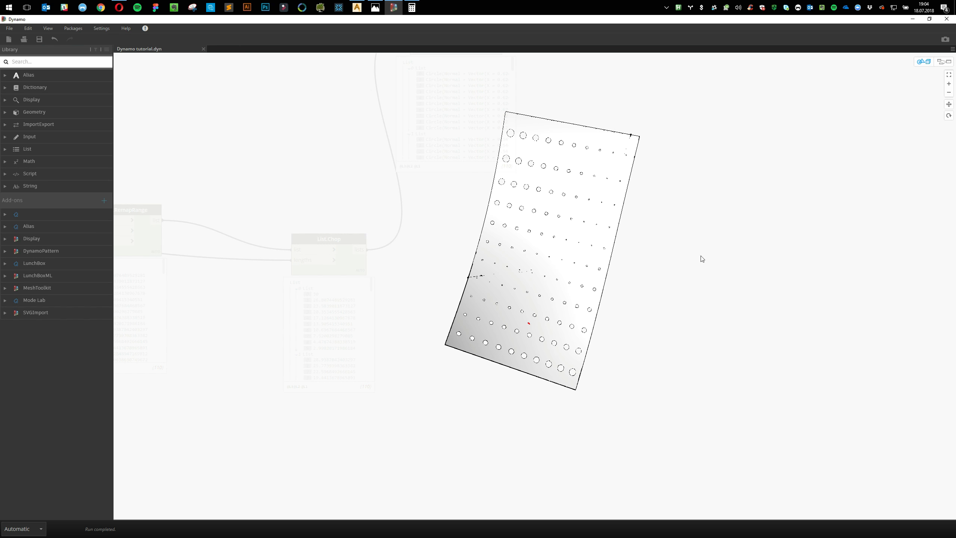
right_drag(702, 261, 645, 242)
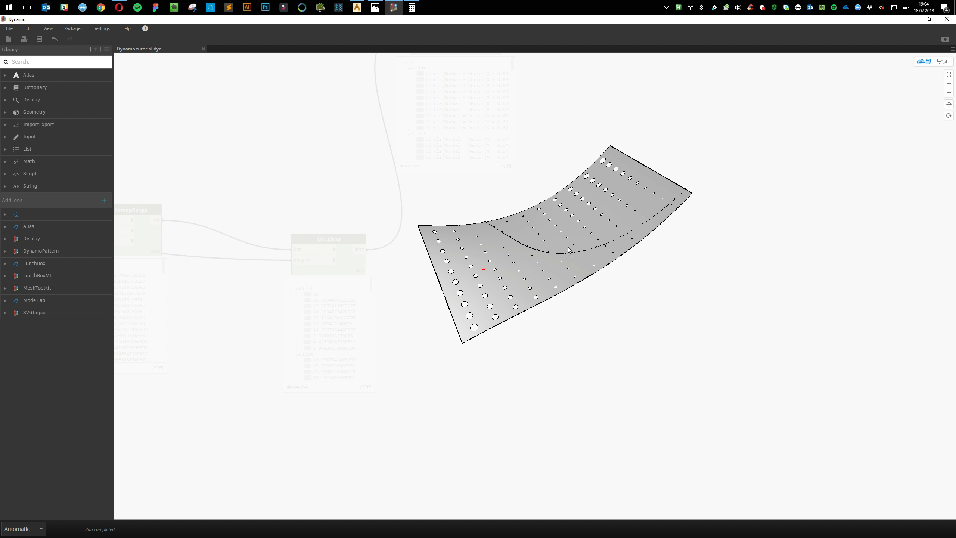
click(938, 63)
Select all nodes of the graph and hide all their geometry previews
scroll(727, 245, down, 4)
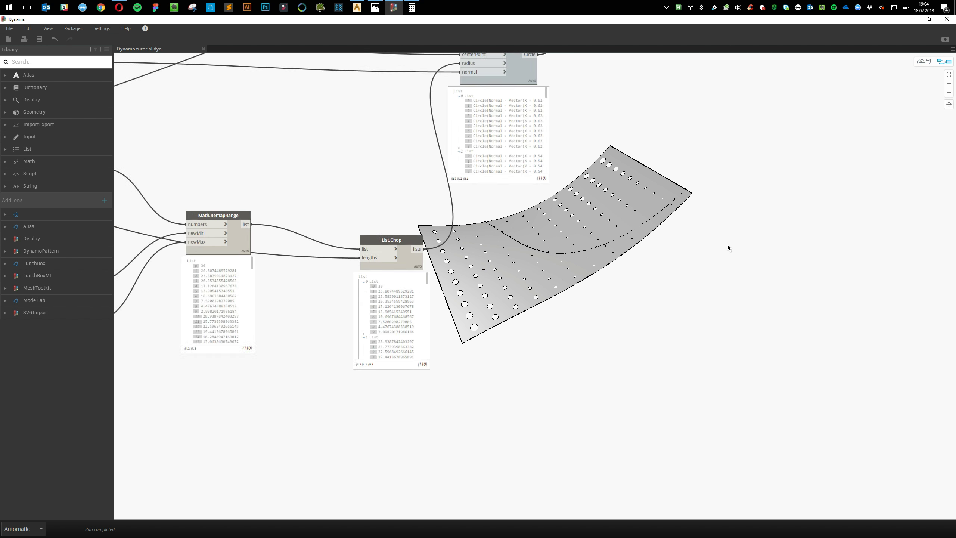
middle_drag(673, 286, 722, 269)
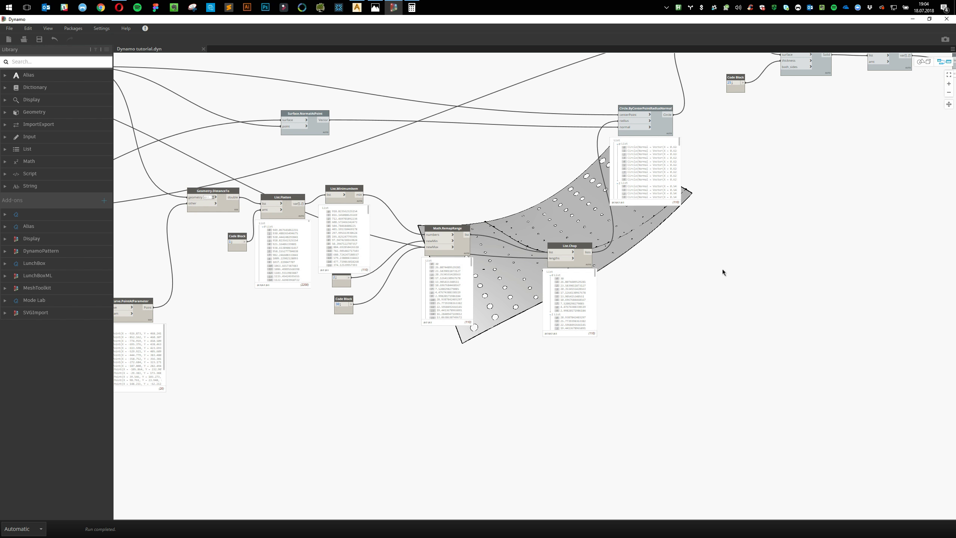
key(ctrl+a)
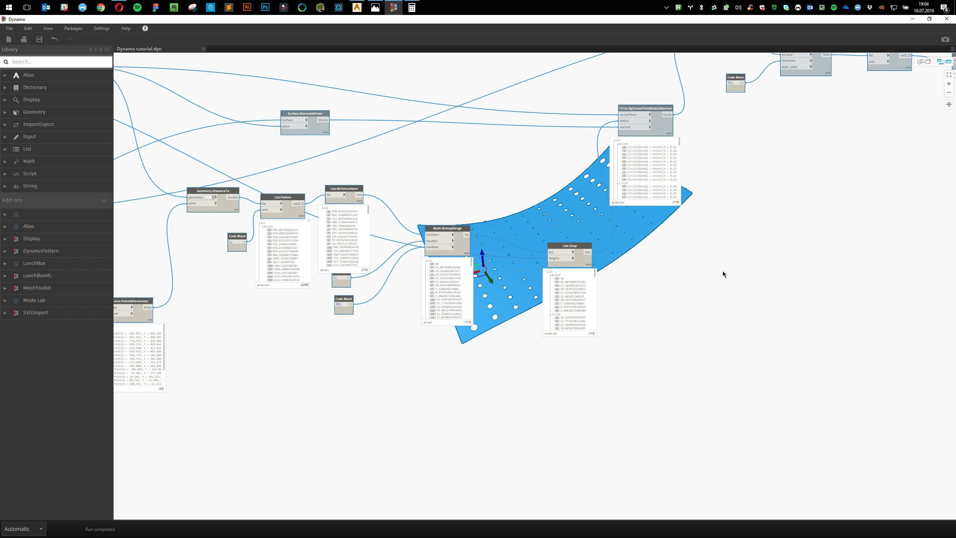
right_click(723, 270)
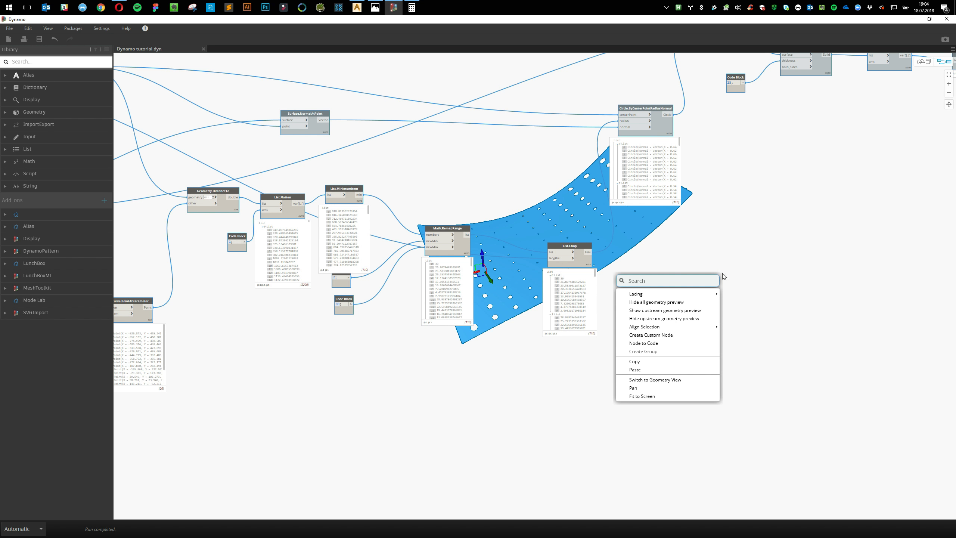
click(691, 302)
click(692, 302)
Turn on the geometry preview of only the Surface.SubtractFrom node and view the perforated surface in 3D
middle_drag(762, 270, 466, 381)
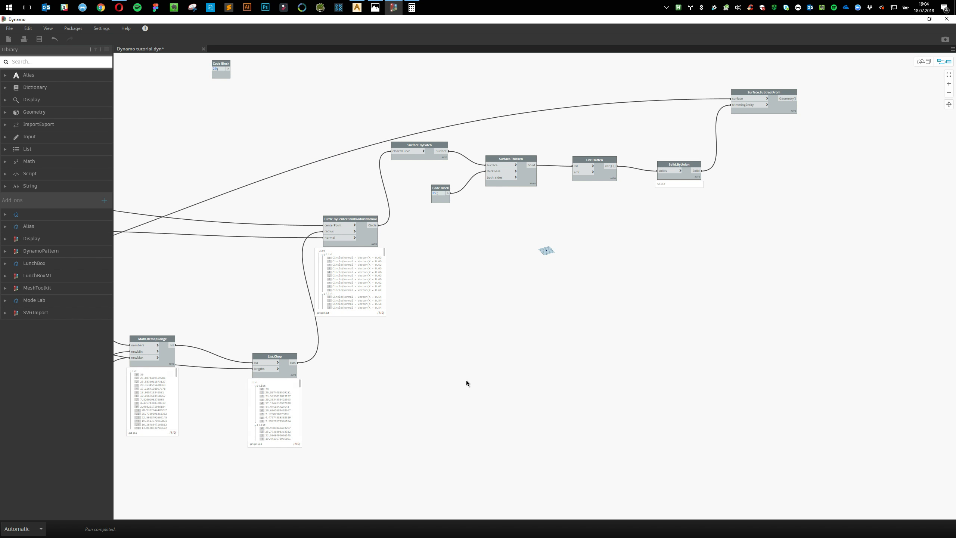
middle_drag(744, 220, 570, 254)
click(617, 143)
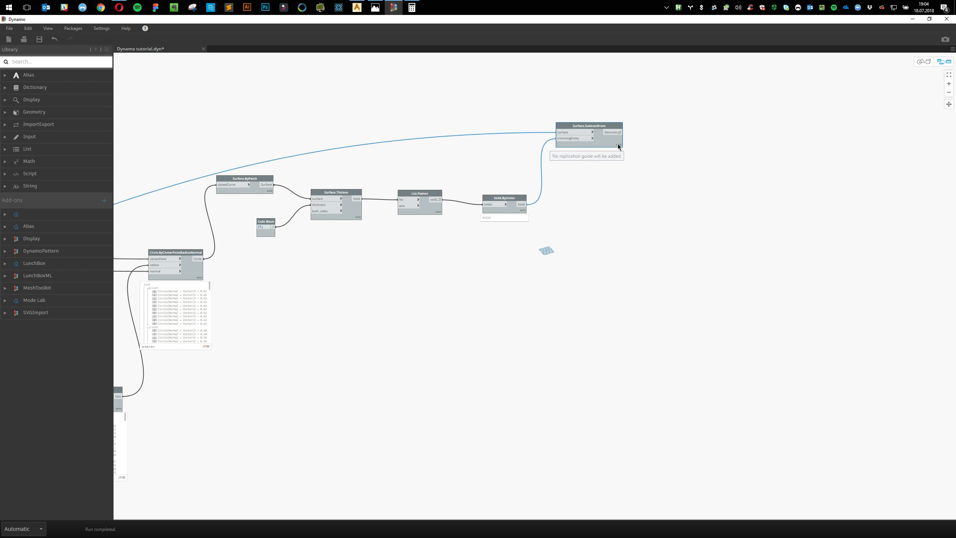
right_click(747, 151)
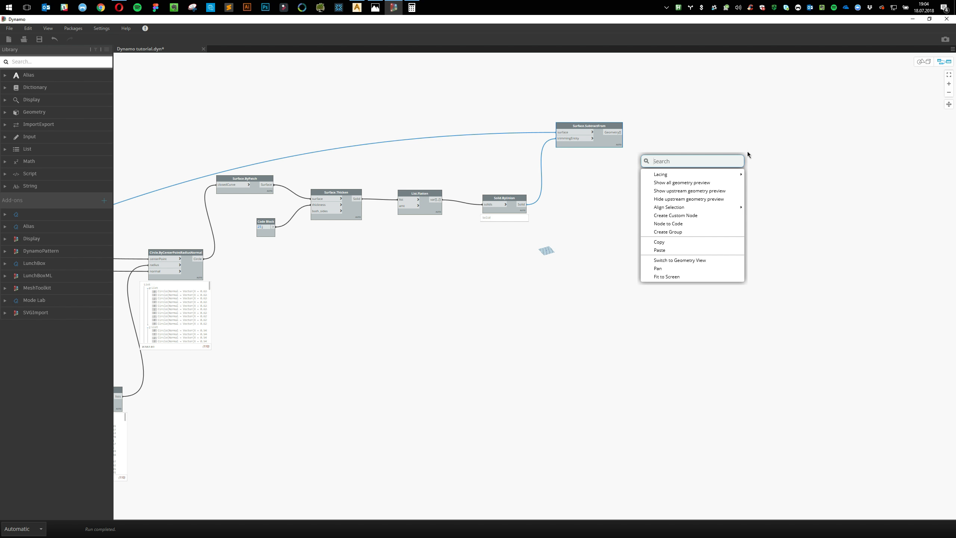
click(683, 183)
click(650, 277)
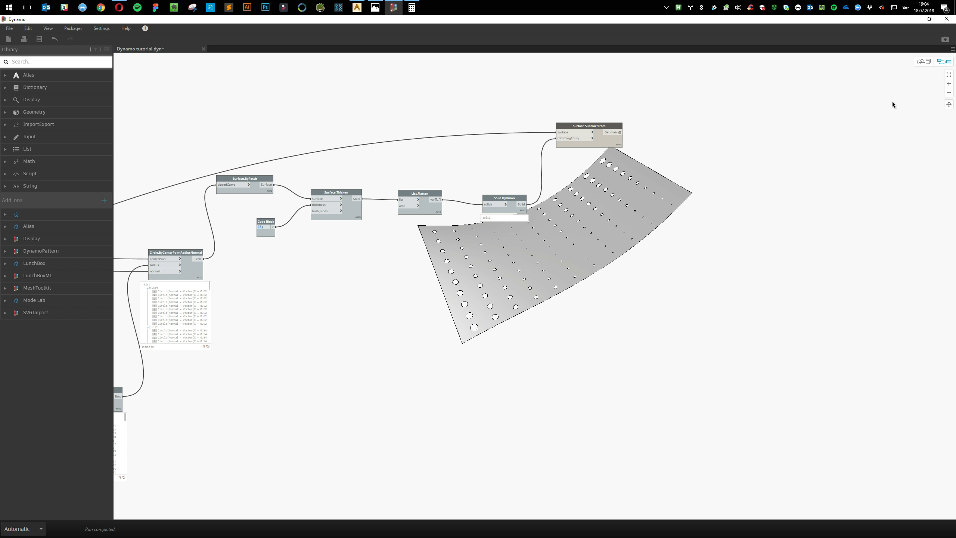
click(924, 61)
mouse_move(587, 283)
right_down()
mouse_move(638, 299)
mouse_move(636, 317)
mouse_move(598, 295)
right_up()
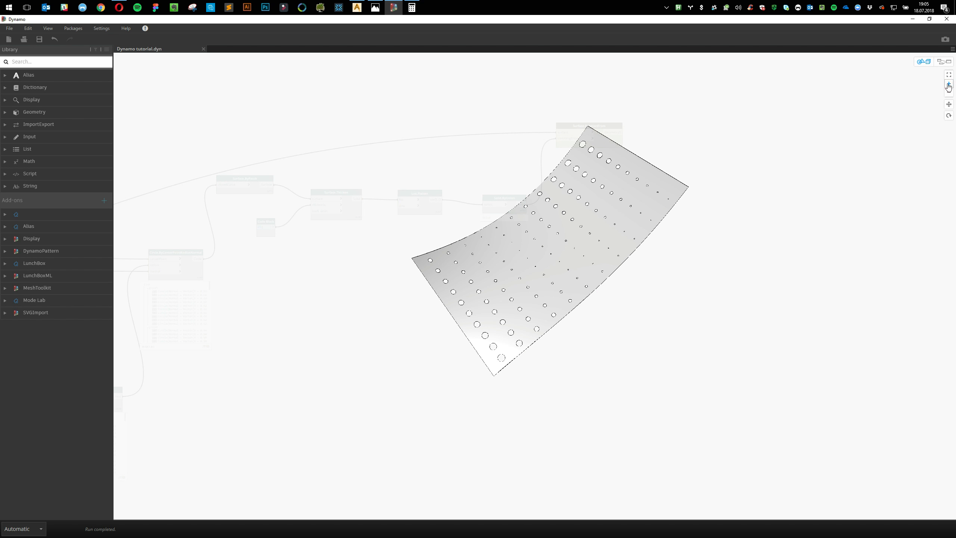
Delete the unused Attractor Point group together with its sliders and point node from the graph
click(944, 61)
scroll(654, 347, down, 5)
middle_drag(403, 404, 772, 328)
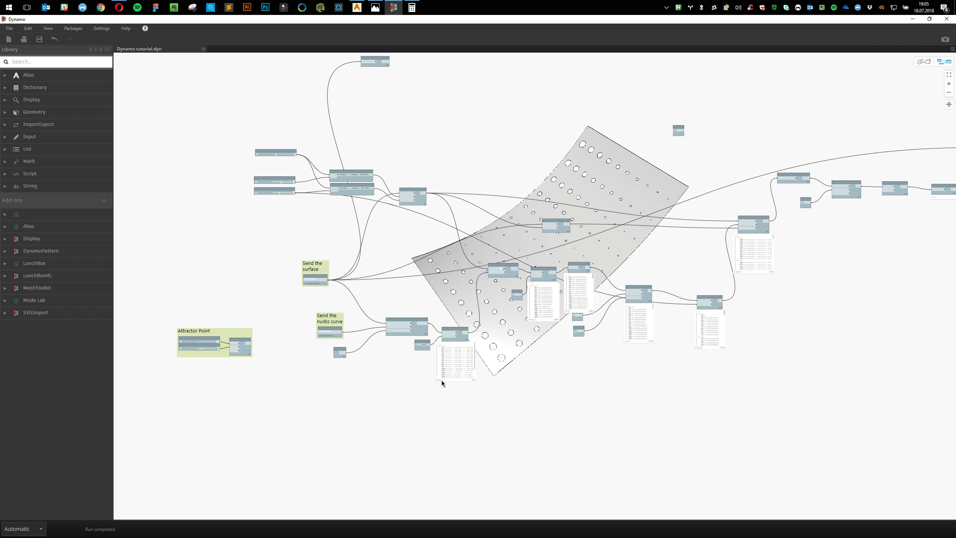
scroll(365, 342, up, 6)
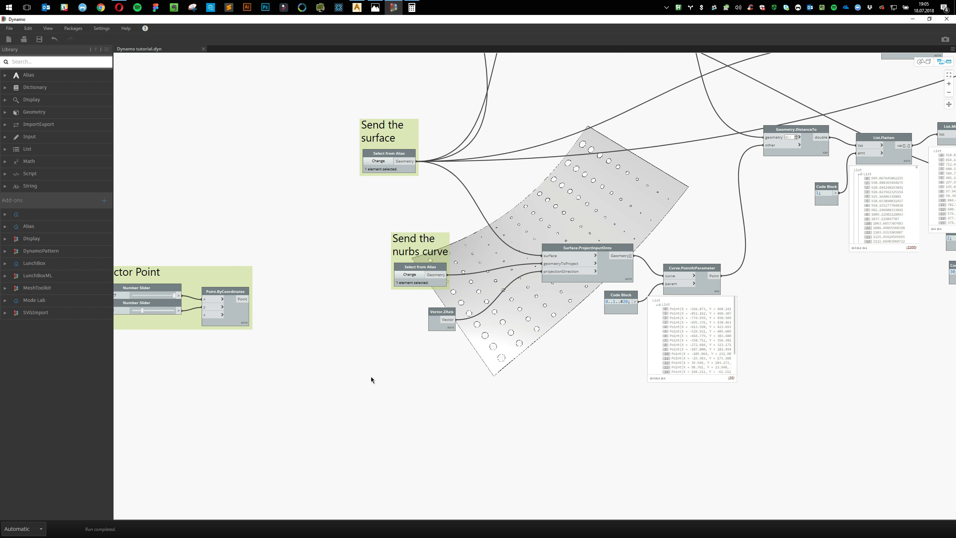
middle_drag(370, 377, 505, 396)
click(382, 304)
key(Delete)
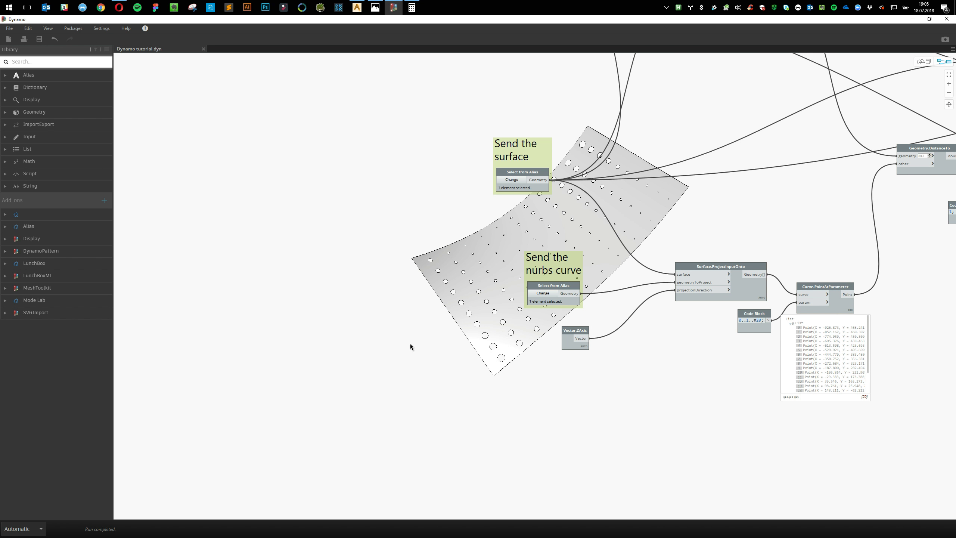
Unpin the output previews of the Curve.PointAtParameter and List.Flatten nodes
middle_drag(410, 344, 138, 311)
click(575, 286)
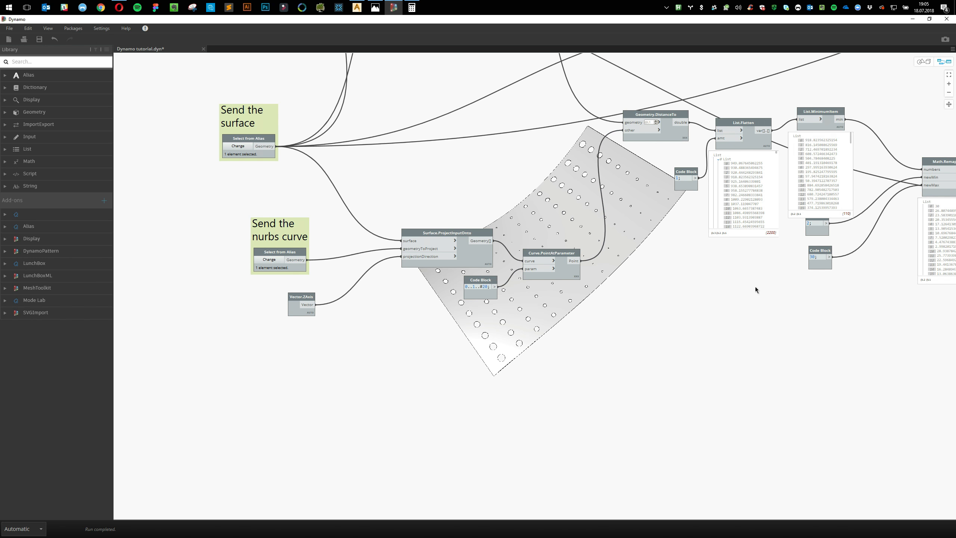
middle_drag(755, 287, 521, 359)
click(534, 228)
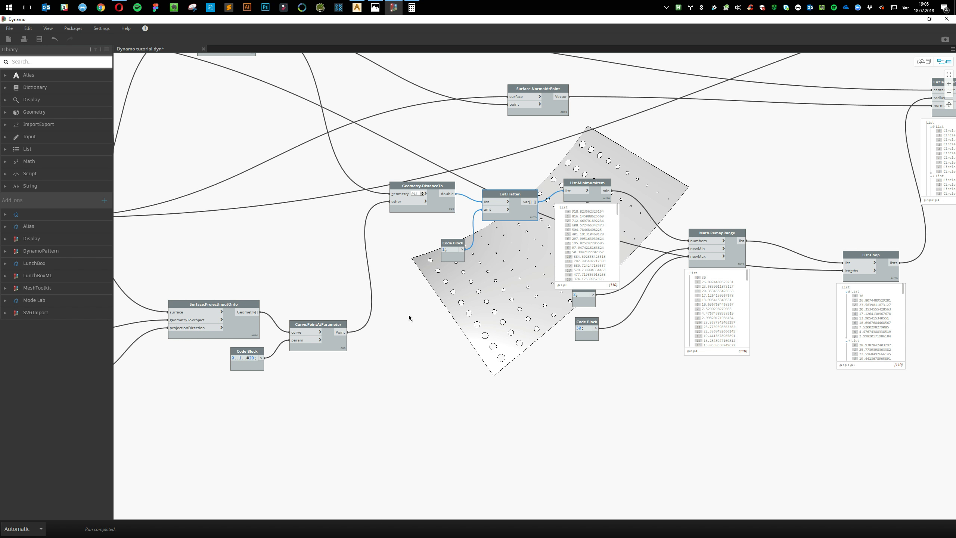
Move the margin's Number Slider closer to the U points slider and group it with the U points and V points sliders
middle_drag(408, 314, 686, 356)
middle_drag(493, 287, 638, 382)
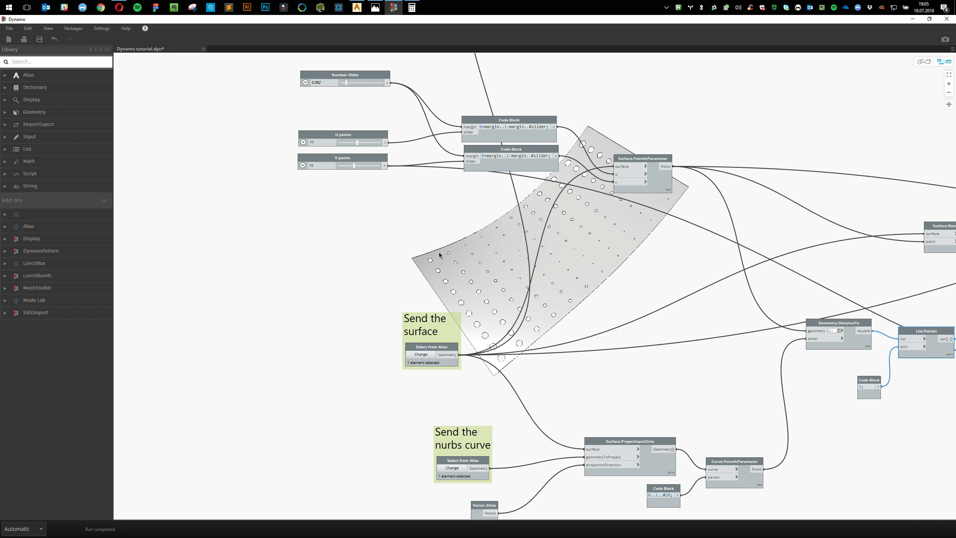
middle_drag(441, 256, 461, 353)
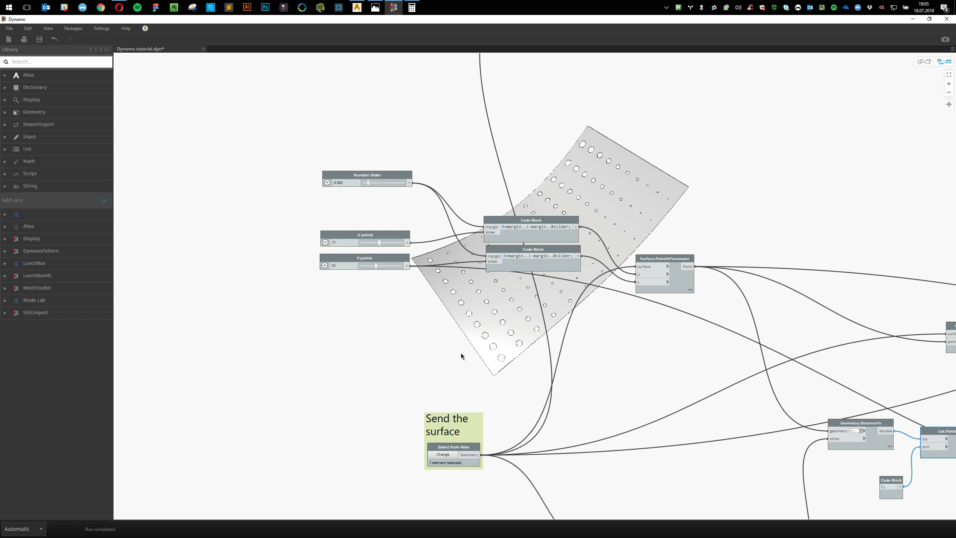
scroll(431, 203, up, 2)
drag(386, 133, 382, 178)
click(186, 132)
drag(200, 129, 450, 307)
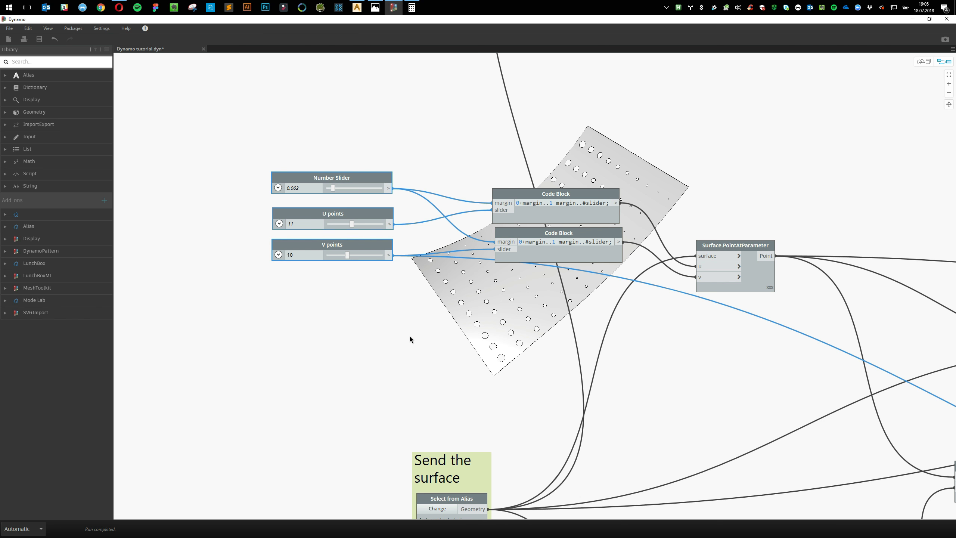
key(ctrl+g)
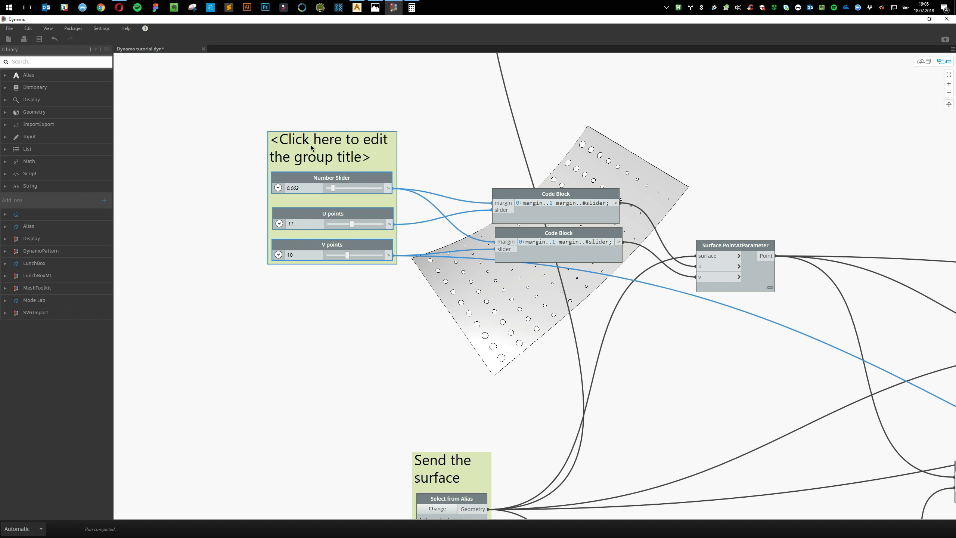
Colour the slider group orange and title it Controls
right_click(311, 145)
click(250, 186)
double_click(328, 140)
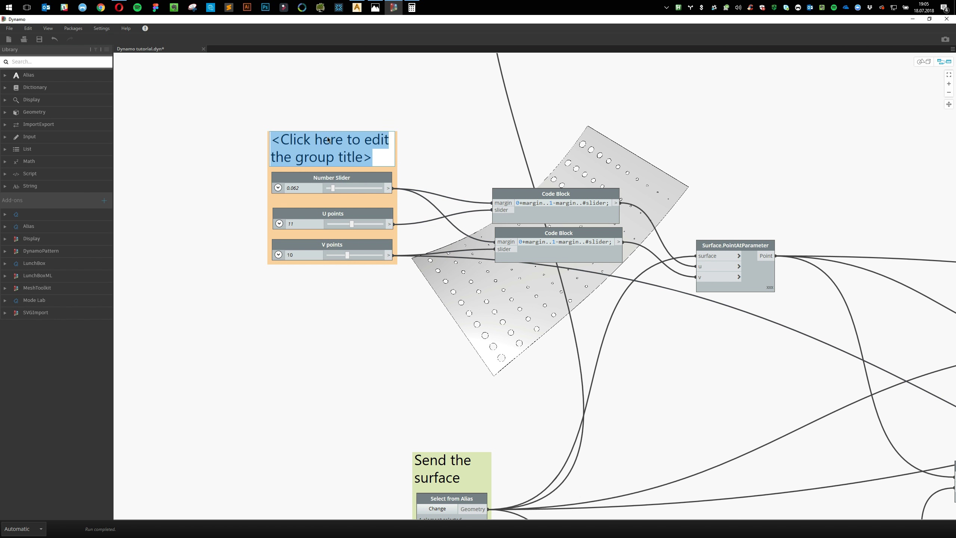
text(Control)
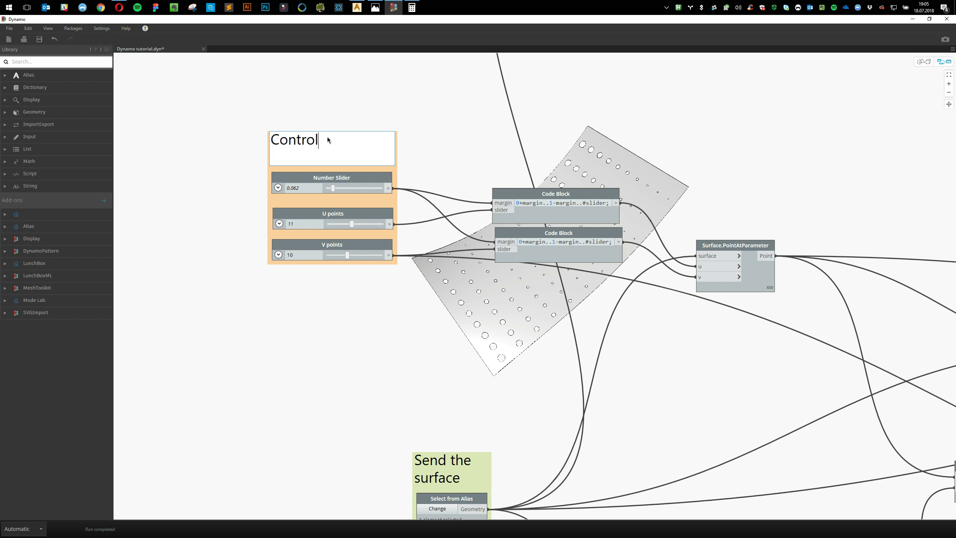
text(s)
click(363, 325)
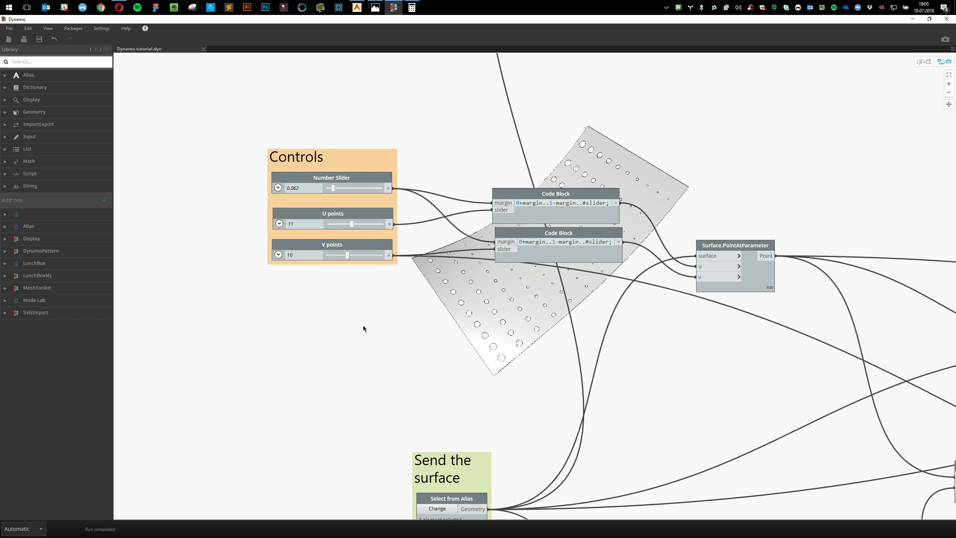
Enable Preview on the Number Slider, U points and V points nodes in the Controls group
right_click(346, 177)
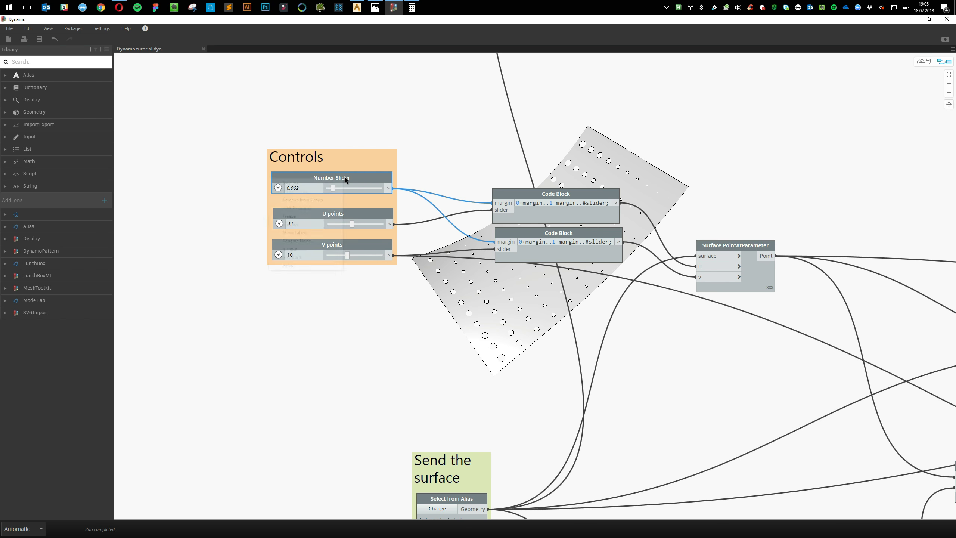
right_click(321, 215)
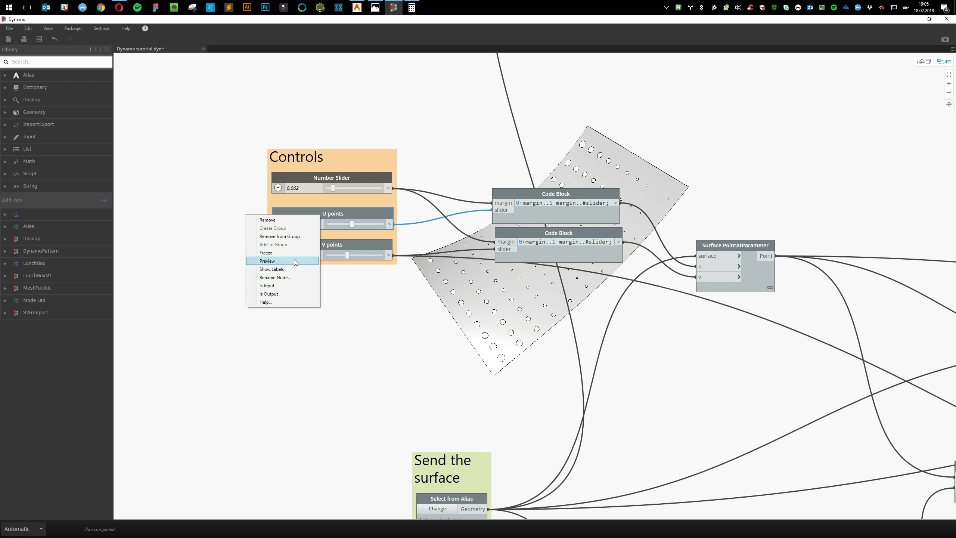
click(292, 263)
right_click(312, 245)
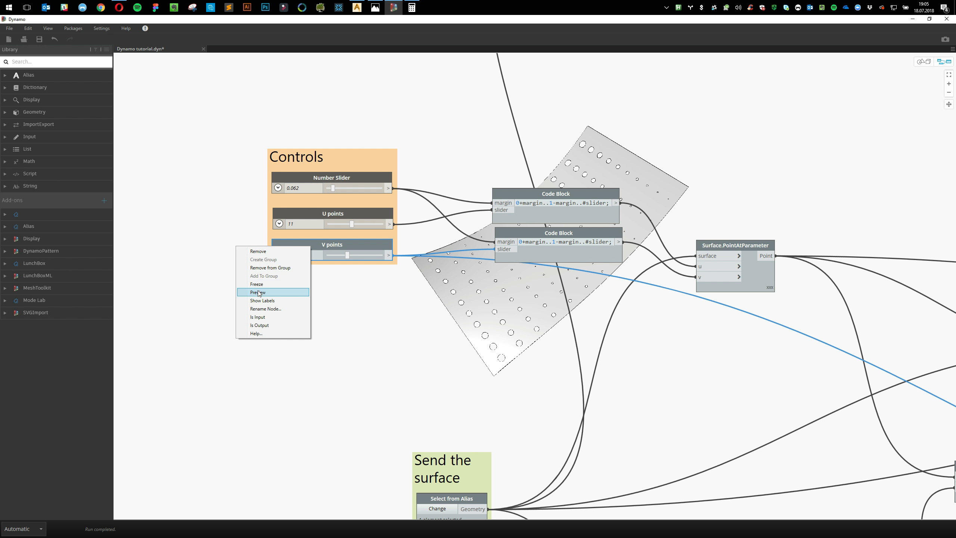
click(279, 289)
Rename the Number Slider to "margin control" and move the Controls group farther away from the code blocks it feeds
double_click(331, 178)
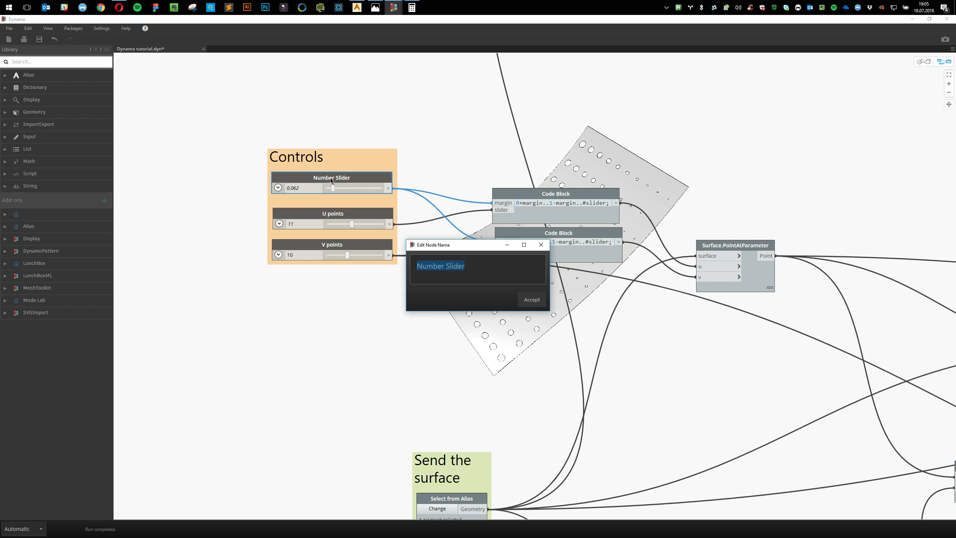
text(margin control)
click(527, 299)
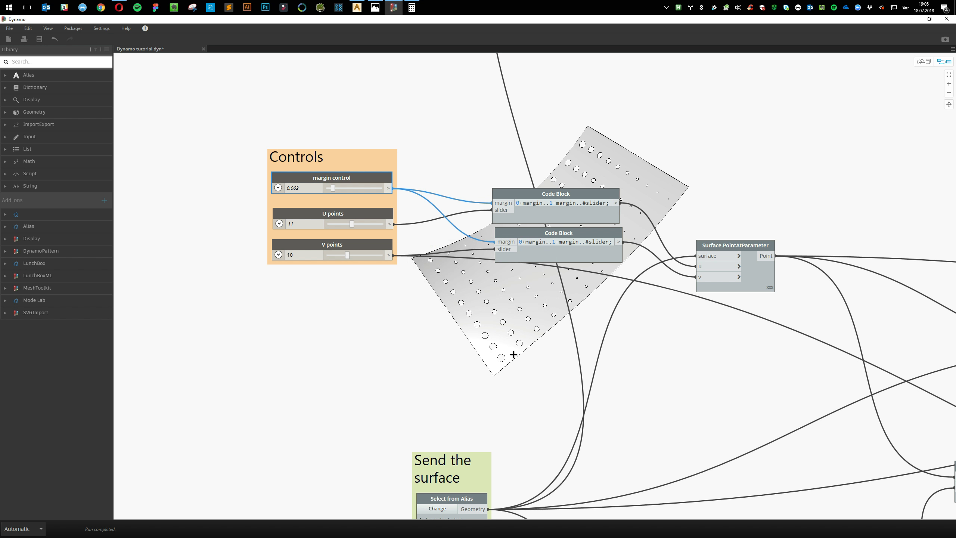
drag(314, 165, 207, 202)
click(494, 354)
Unpin the output previews of the List.MinimumItem and Math.RemapRange nodes
scroll(493, 354, down, 3)
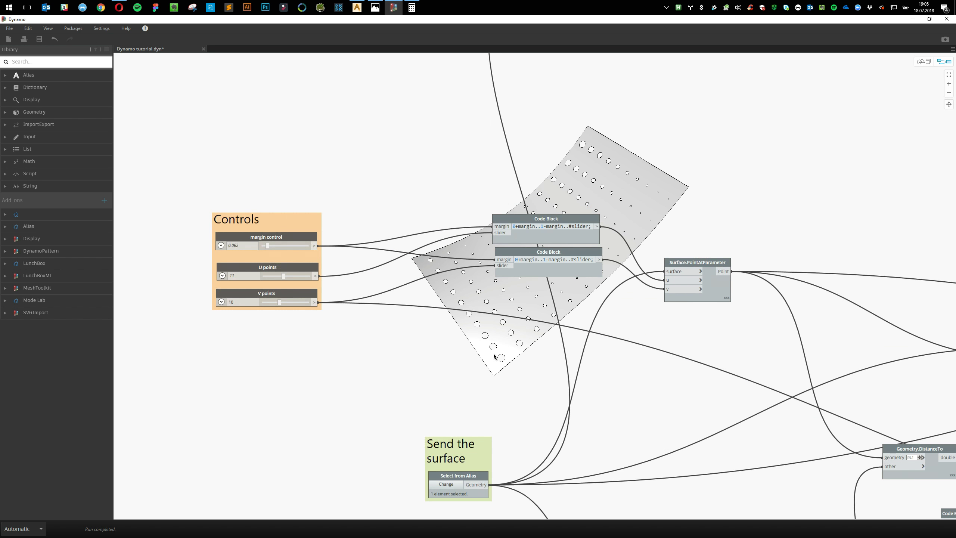
middle_drag(493, 354, 272, 210)
middle_drag(671, 403, 572, 377)
scroll(573, 376, up, 3)
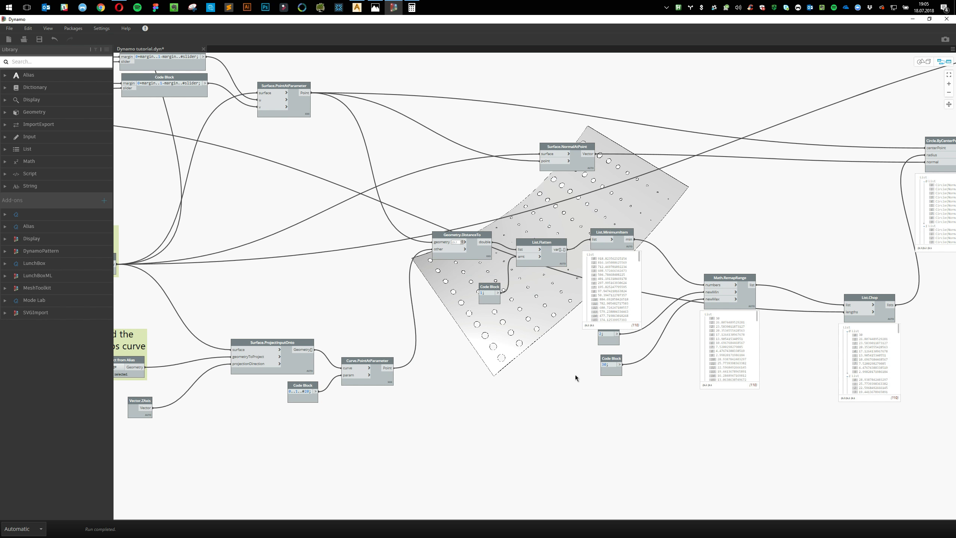
click(660, 188)
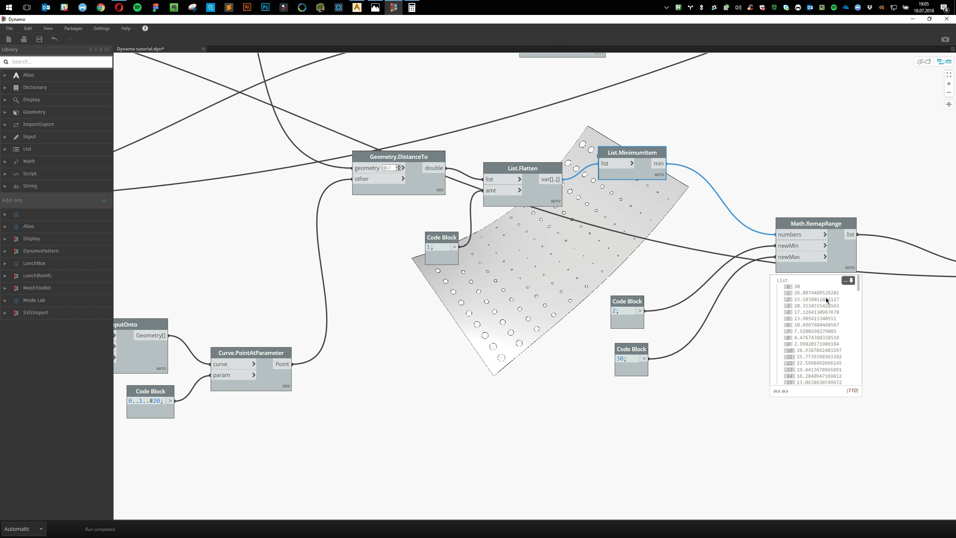
click(851, 281)
Turn on the geometry preview of the two code blocks feeding newMin and newMax of Math.RemapRange
drag(581, 293, 685, 397)
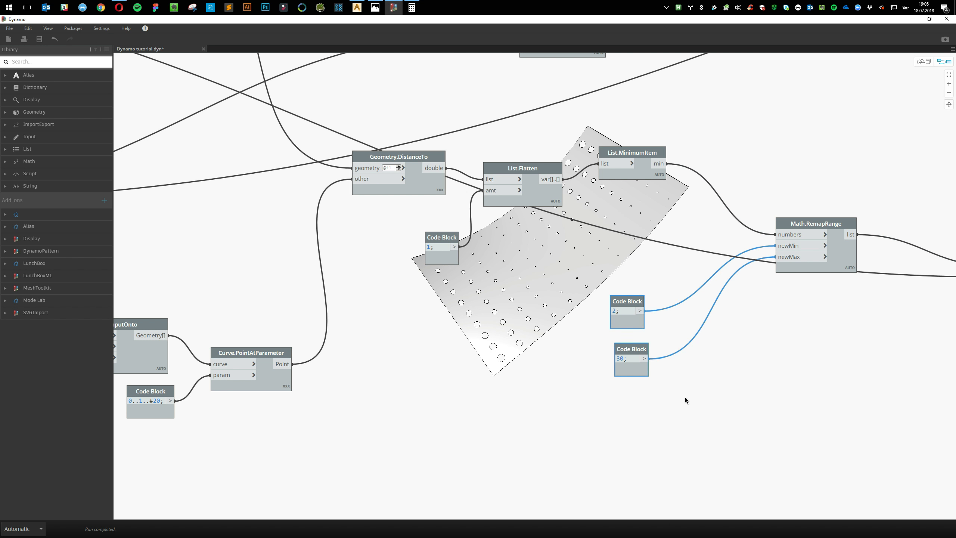
right_click(686, 400)
click(599, 437)
click(680, 437)
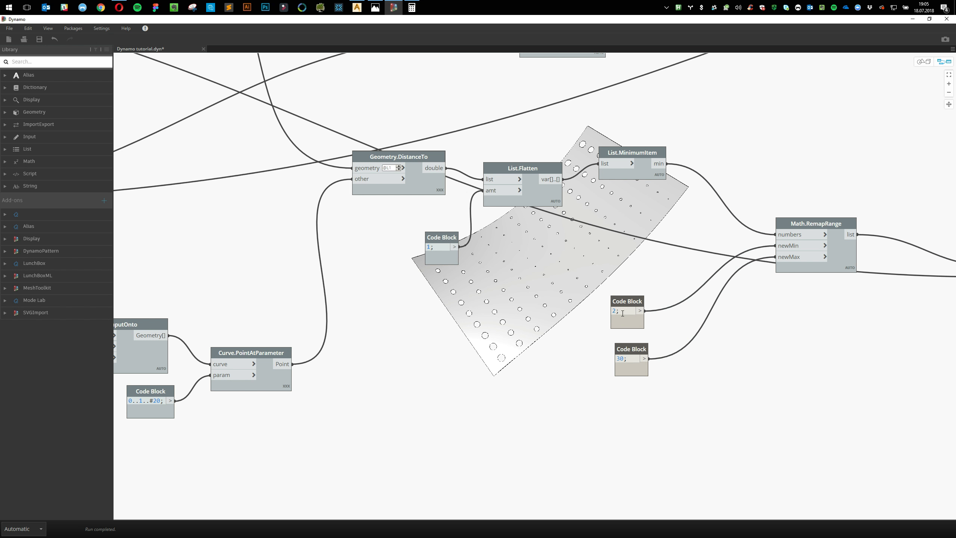
Rename the newMin code block to "new min" and the newMax code block to "new max"
double_click(631, 303)
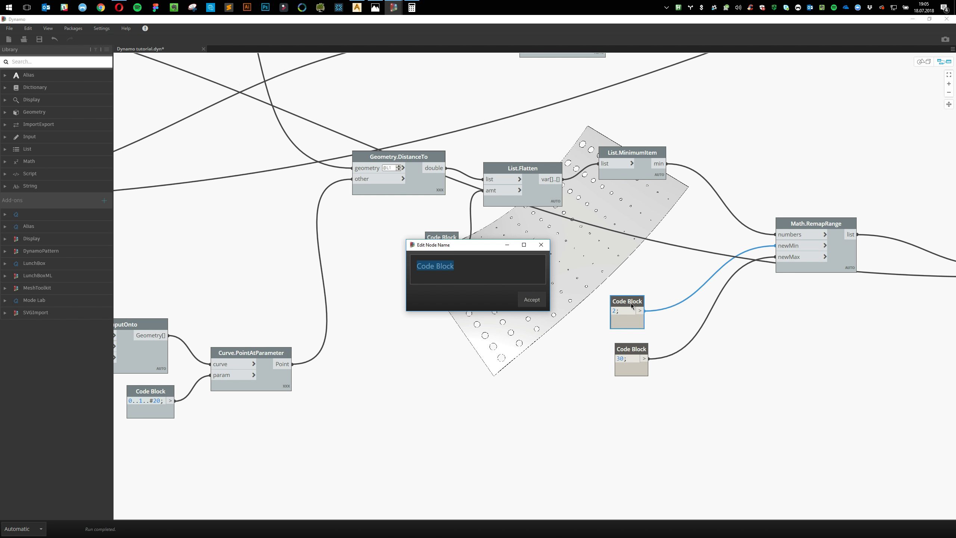
text(new min)
key(Return)
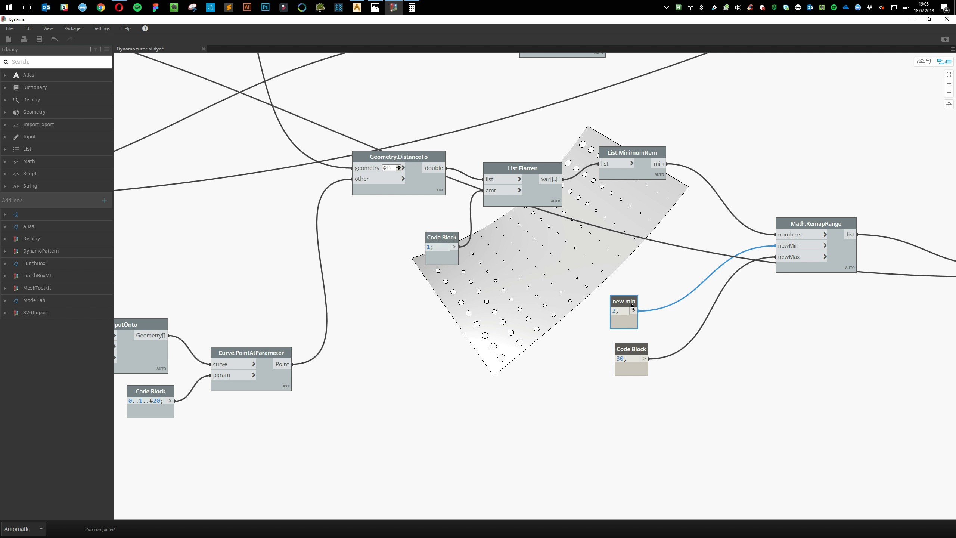
double_click(640, 350)
text(n)
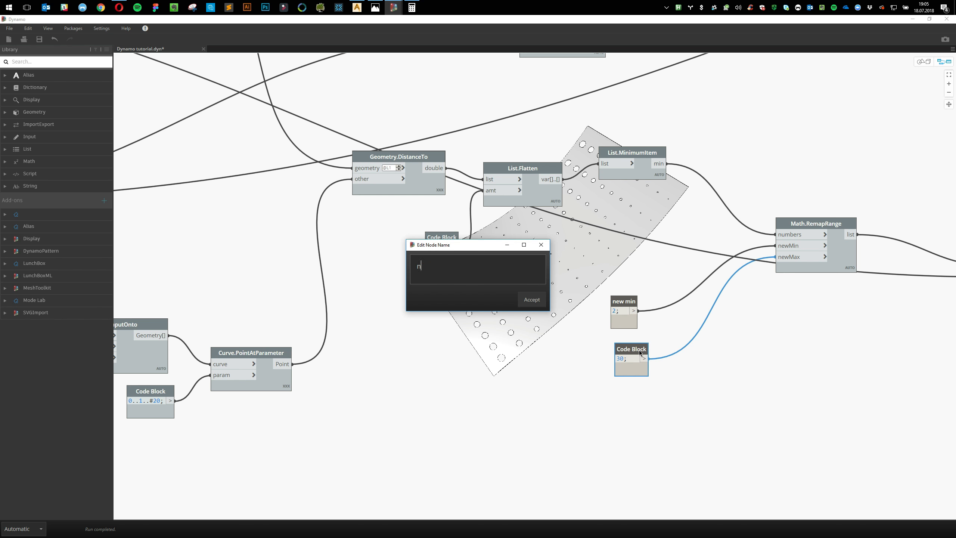
text(ew max)
key(Return)
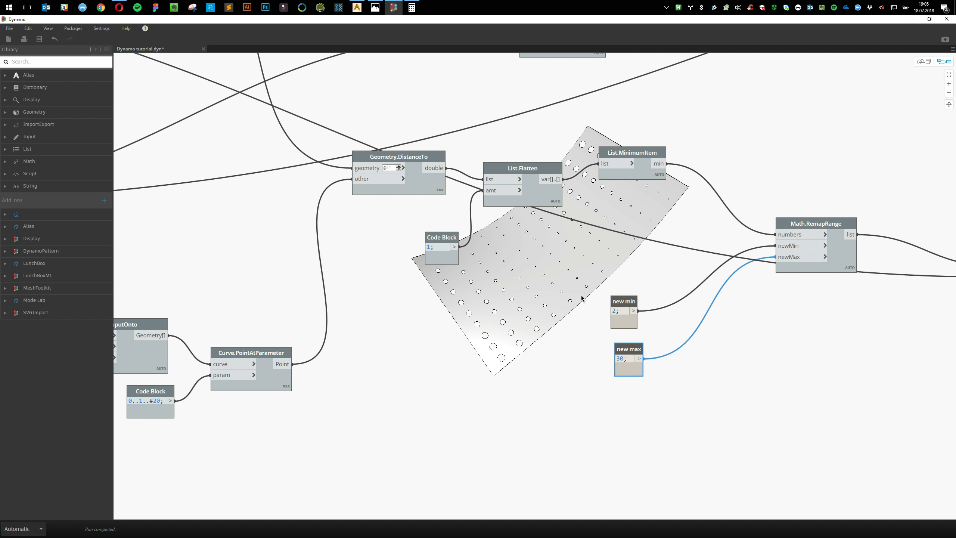
Move the new min and new max code blocks together to just beneath the Controls group
scroll(664, 403, down, 3)
scroll(650, 402, down, 3)
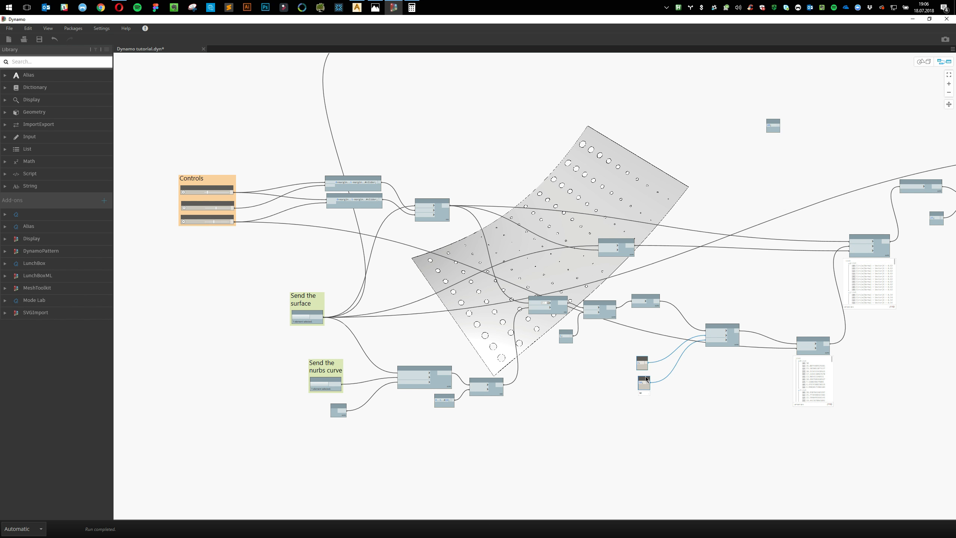
drag(642, 379, 188, 254)
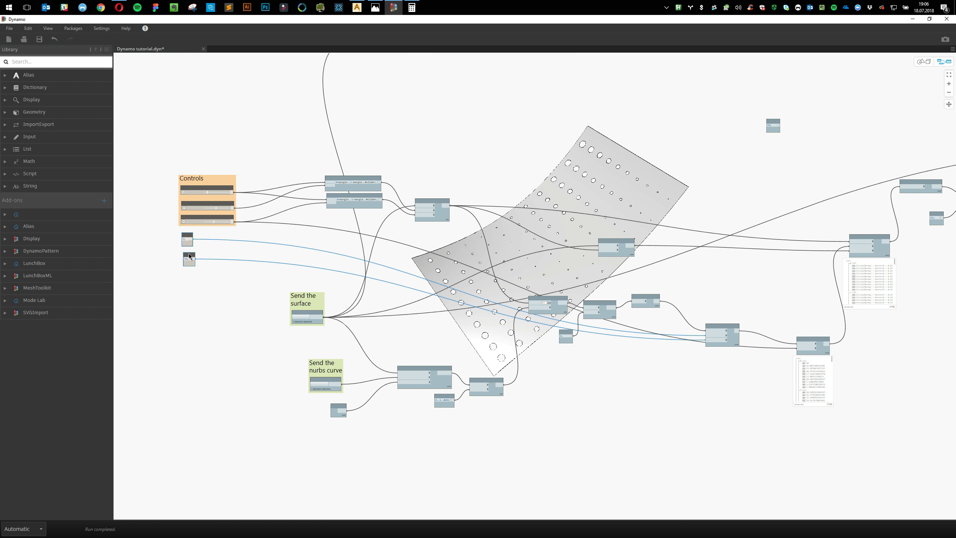
click(174, 270)
Line up the new min and new max code blocks one above the other along the left edge of the Controls group
scroll(170, 264, up, 3)
scroll(167, 261, up, 3)
middle_drag(167, 215, 218, 285)
drag(289, 251, 280, 240)
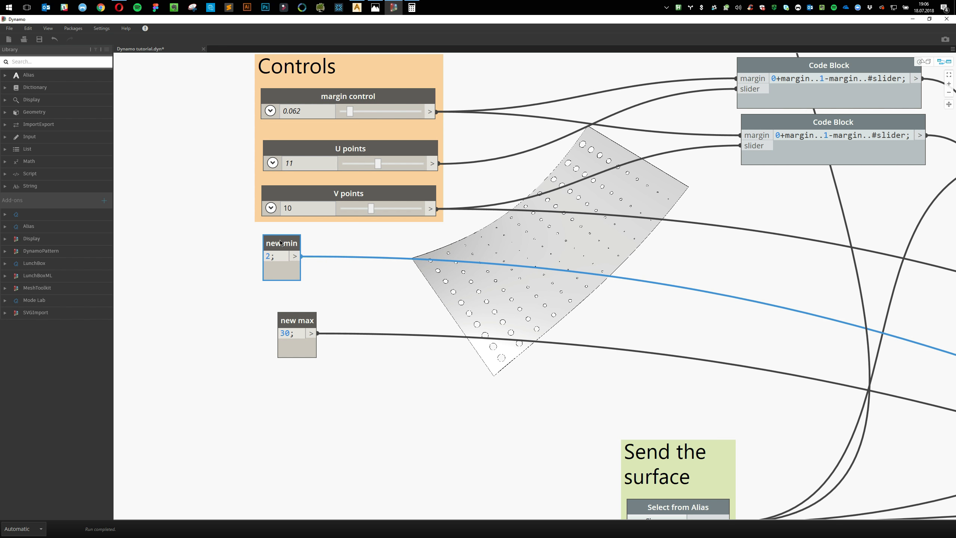
click(296, 321)
drag(296, 320, 284, 300)
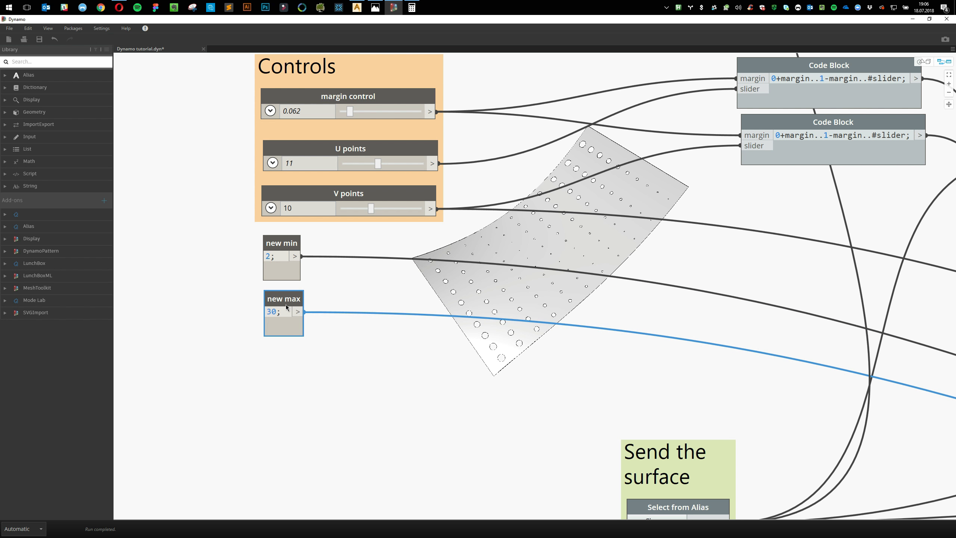
Add the new min and new max code blocks to the Controls group
click(373, 347)
middle_drag(416, 97, 418, 177)
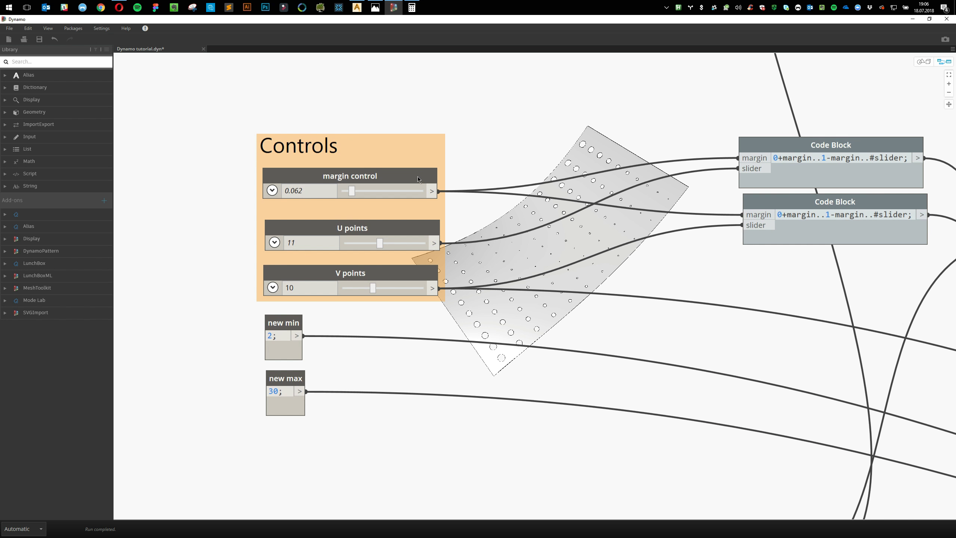
click(413, 159)
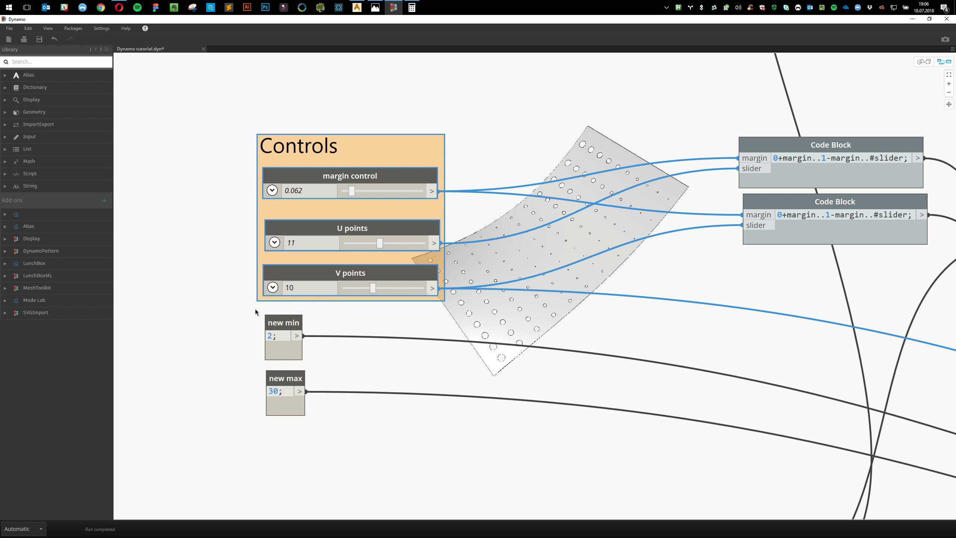
drag(251, 309, 222, 312)
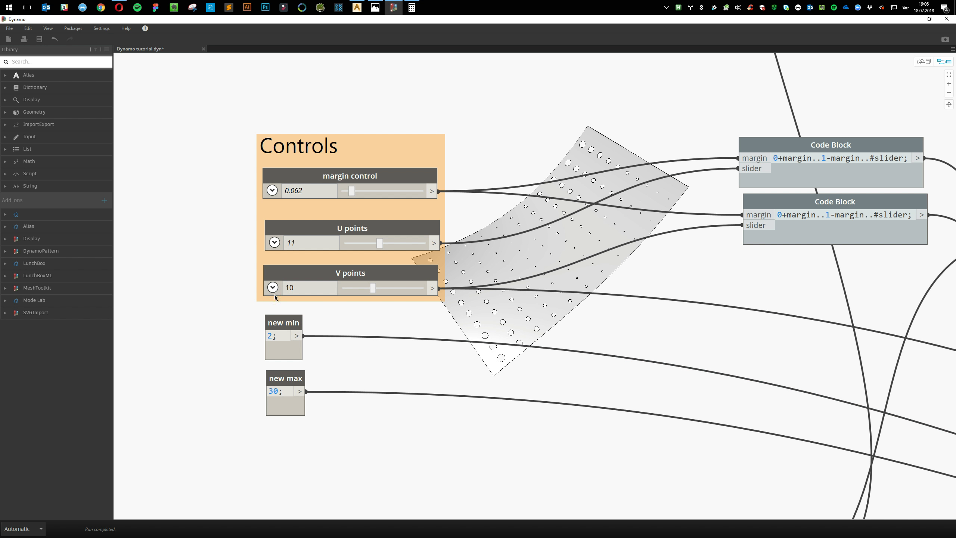
click(403, 167)
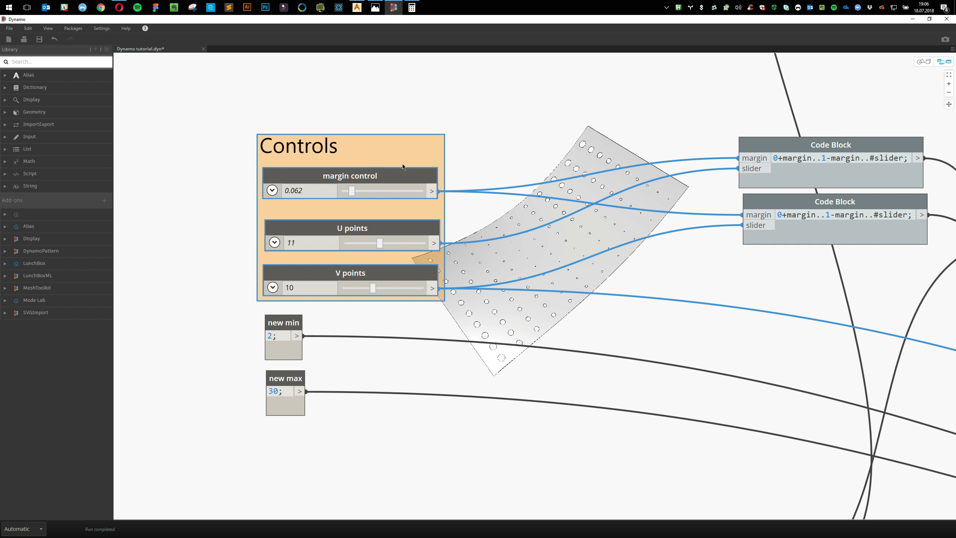
shift+click(293, 326)
shift+click(301, 382)
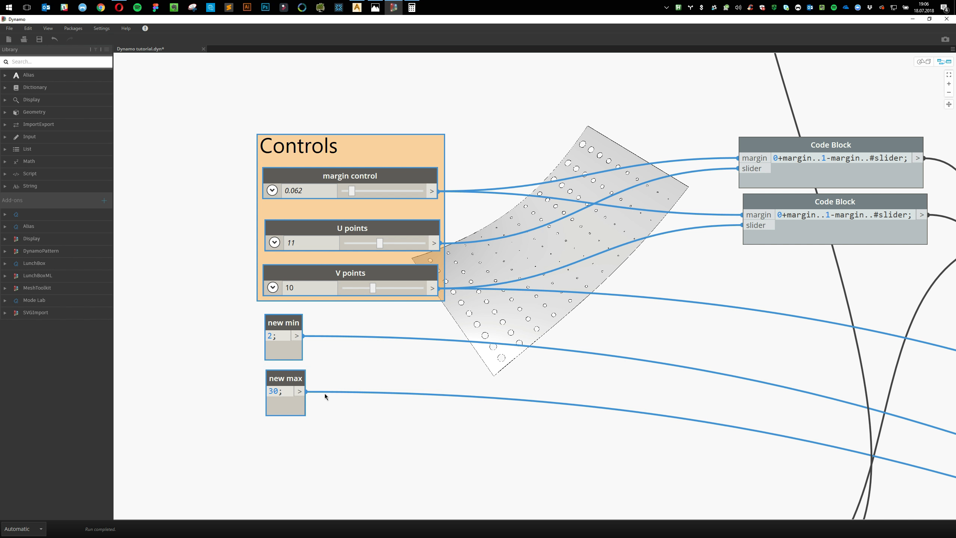
right_click(295, 327)
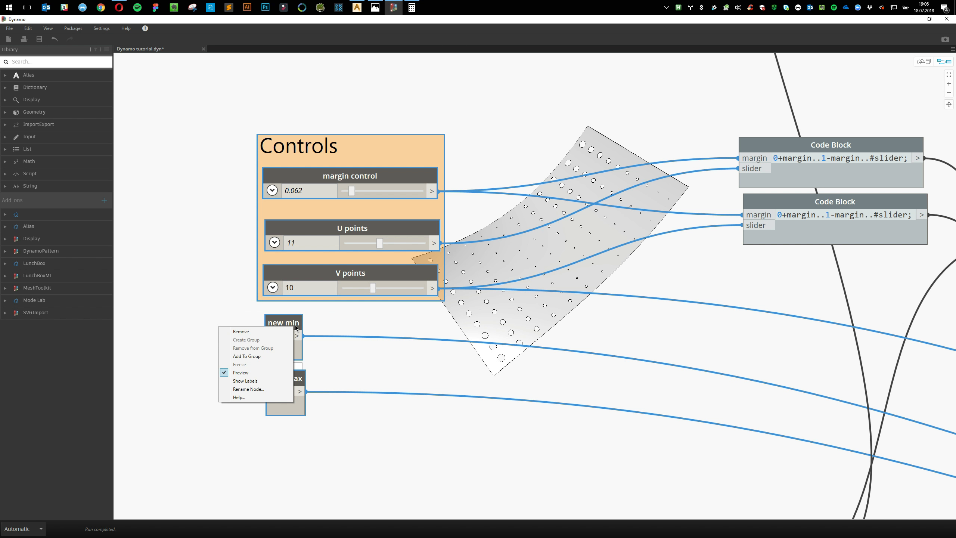
click(255, 357)
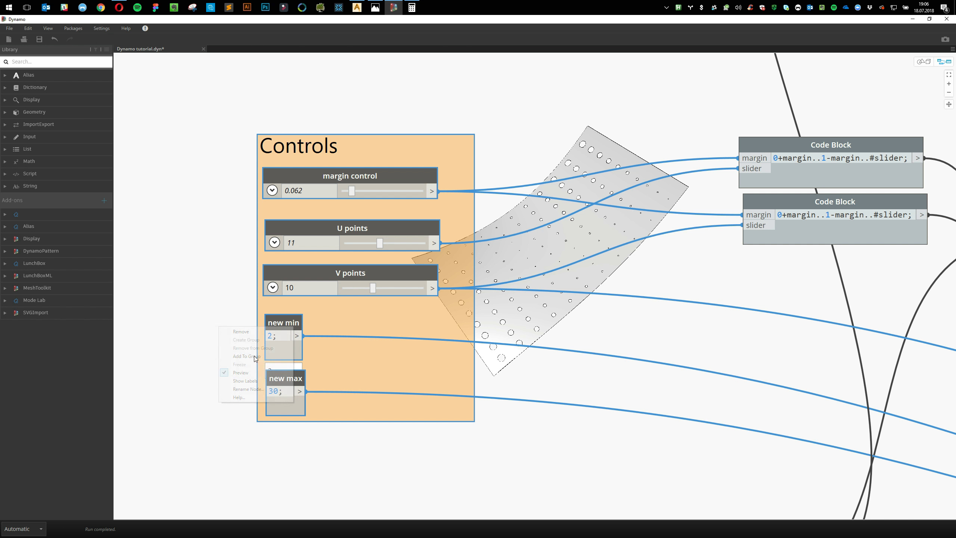
Nudge the new max code block into line beneath new min inside the Controls group
click(196, 356)
drag(294, 381, 293, 380)
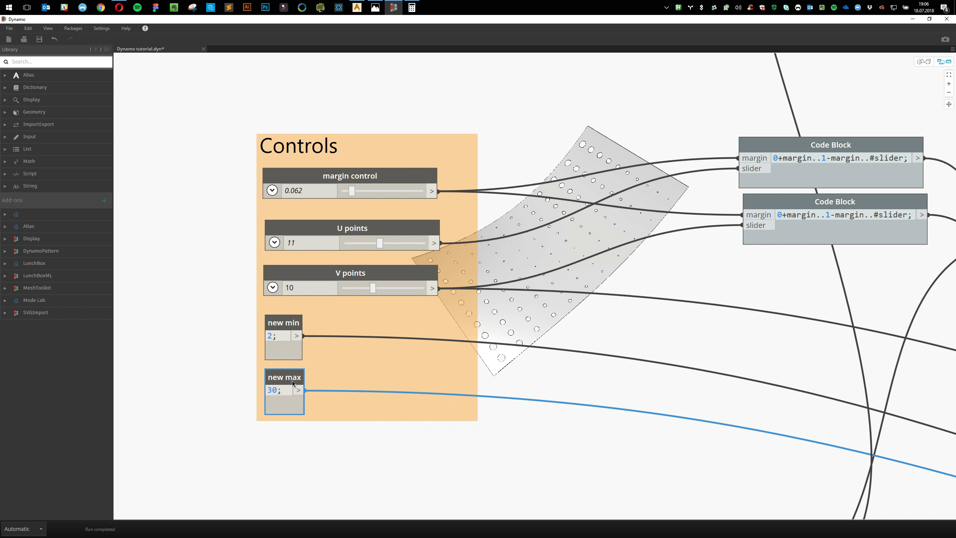
click(224, 362)
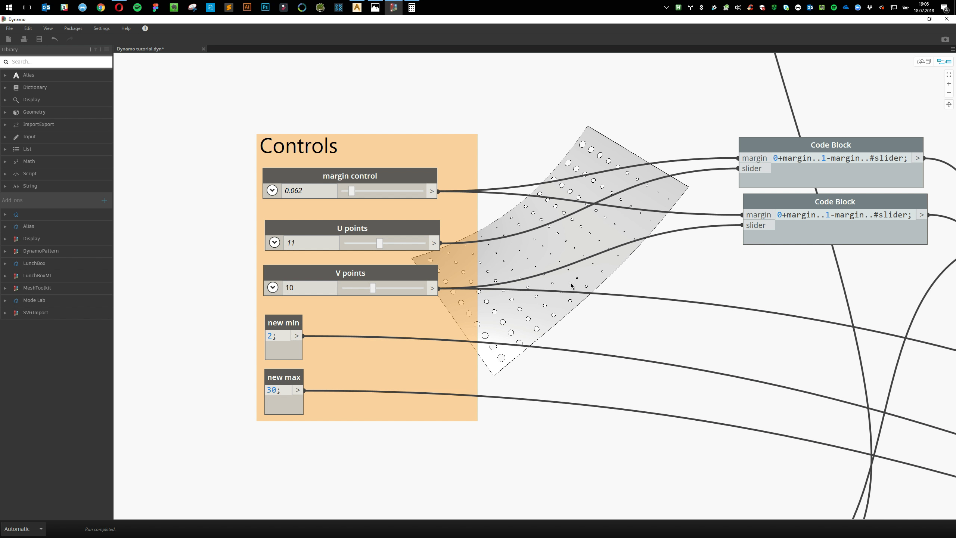
Compare the perforated surface with the reference dot-pattern picture in Photos and return to the Dynamo graph
middle_drag(674, 124, 617, 309)
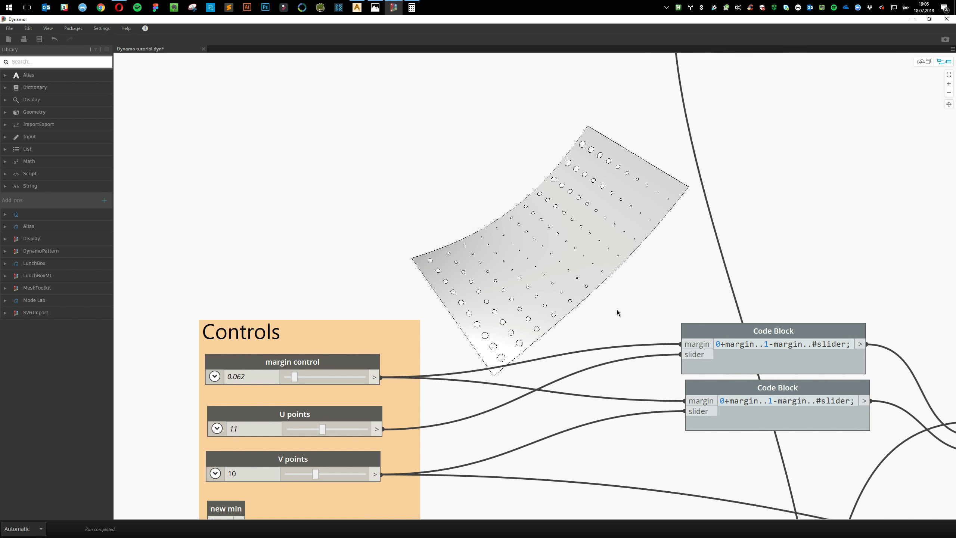
scroll(565, 311, down, 3)
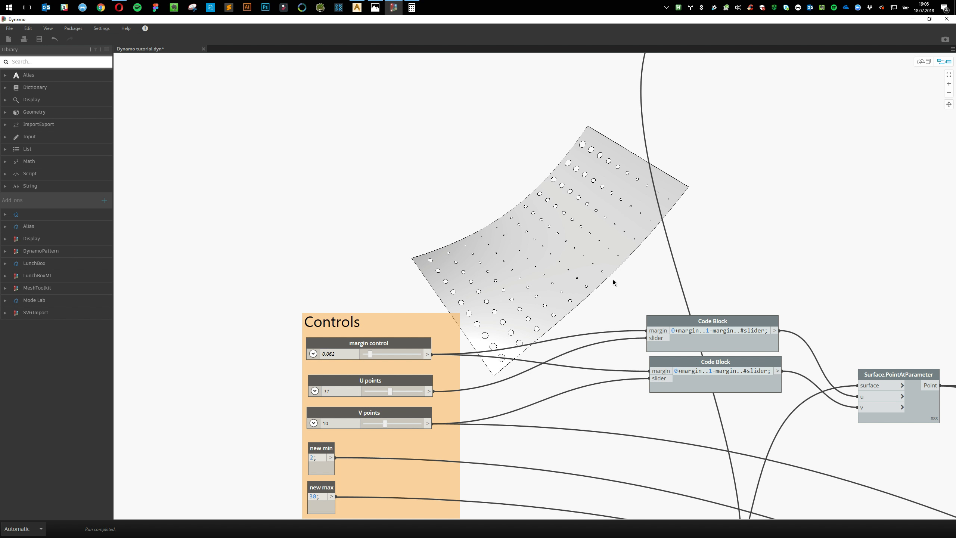
middle_drag(594, 295, 553, 169)
scroll(553, 170, up, 2)
key(alt+Tab)
key(alt+Tab)
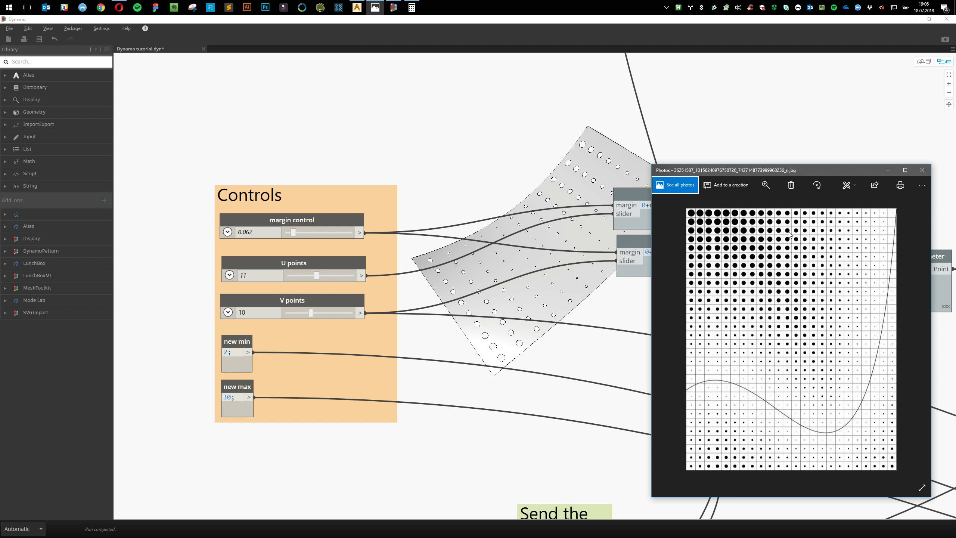
click(452, 445)
Set the new max code block to 10 and save the graph
double_click(225, 399)
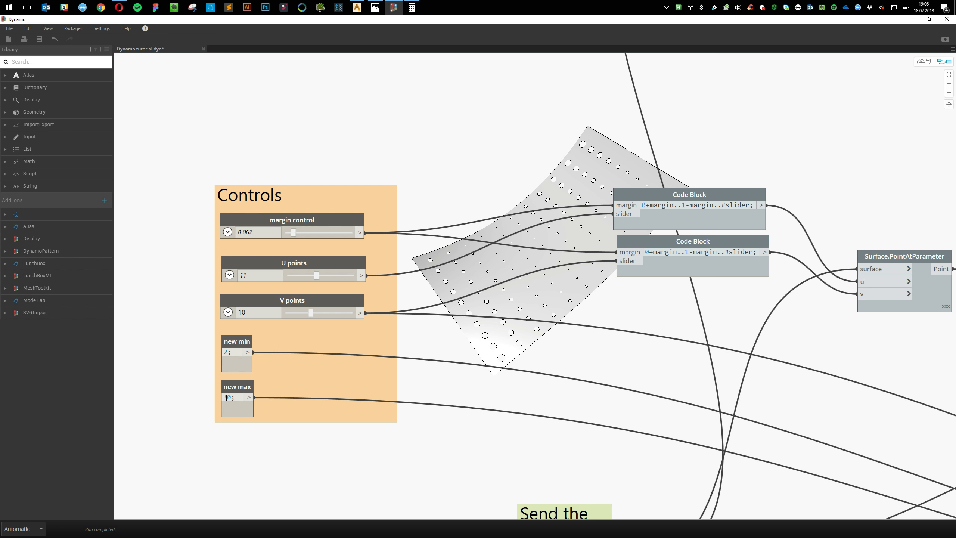
click(433, 466)
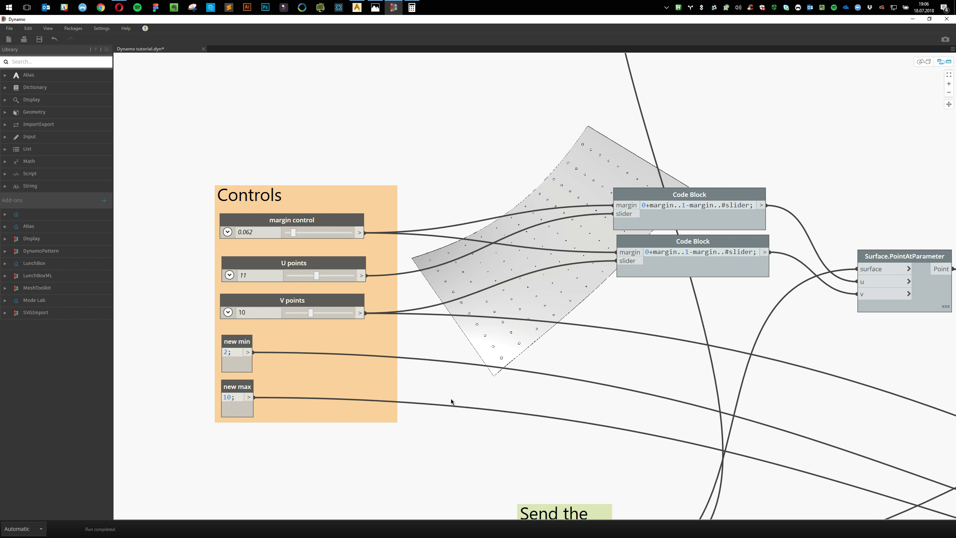
key(ctrl+s)
Set the U points slider to 25 after checking the dot density in the reference picture
double_click(260, 273)
key(alt+Tab)
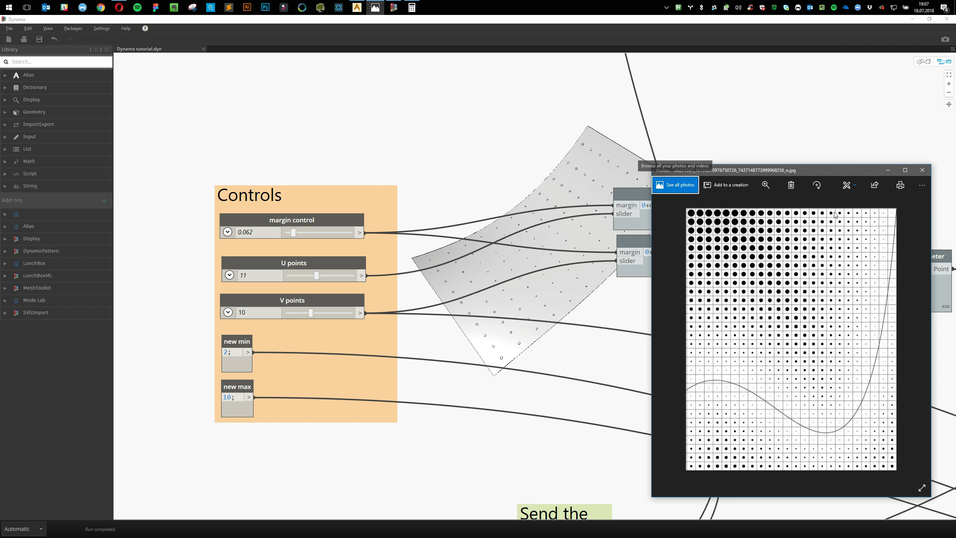
click(514, 298)
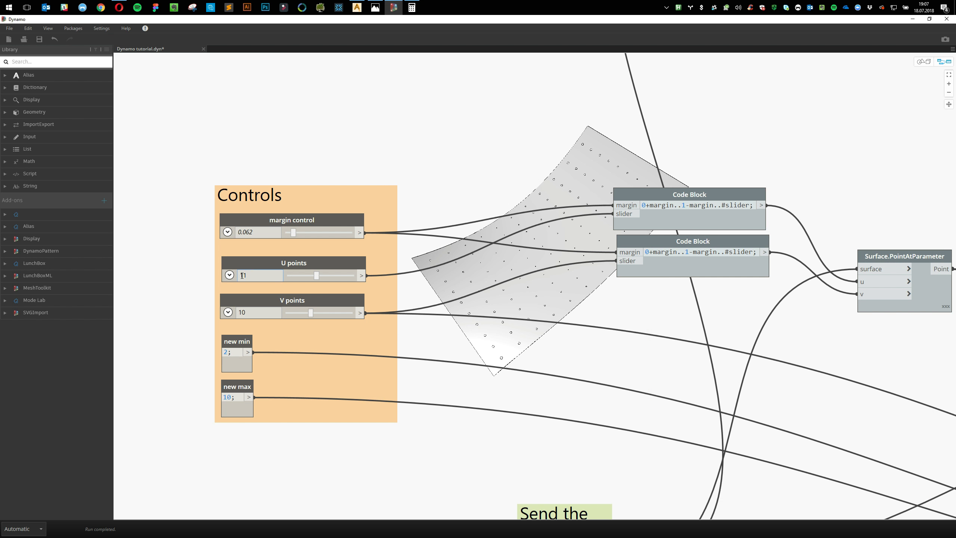
double_click(254, 274)
text(25)
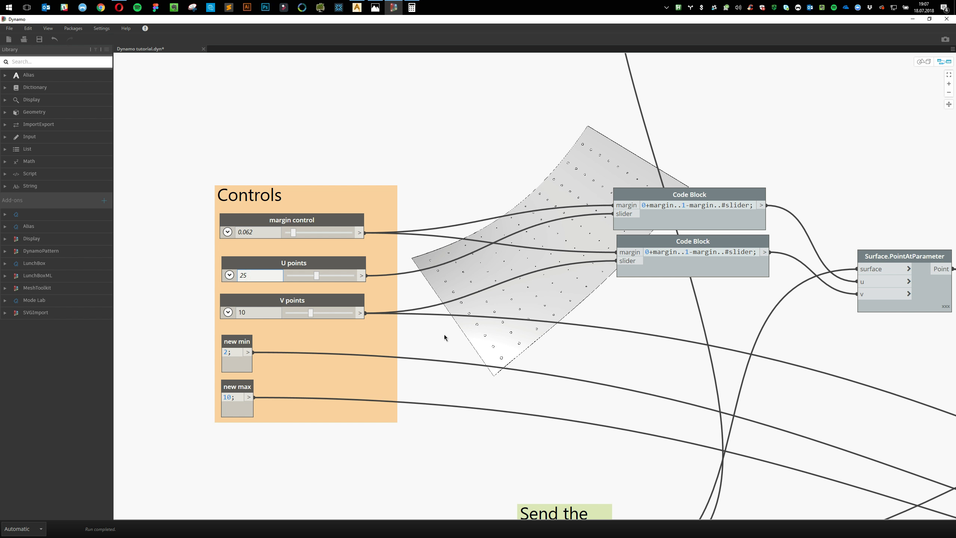
key(Return)
Move the two margin range code blocks together off the surface preview, nearer the height of Surface.PointAtParameter
drag(571, 142, 798, 308)
drag(765, 244, 723, 301)
click(660, 221)
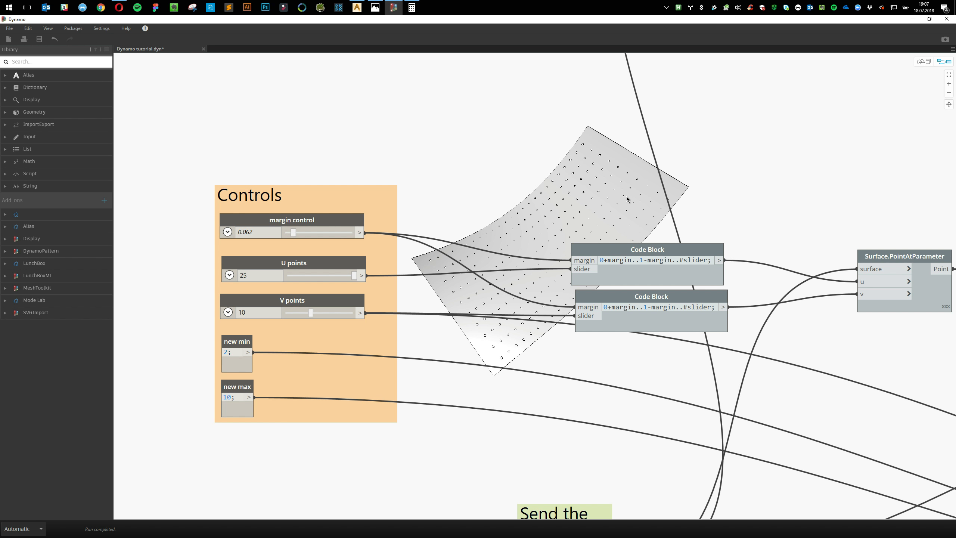
Set the V points slider to 25 and the U points slider to 30, and save the graph
key(alt+Tab)
key(alt+Tab)
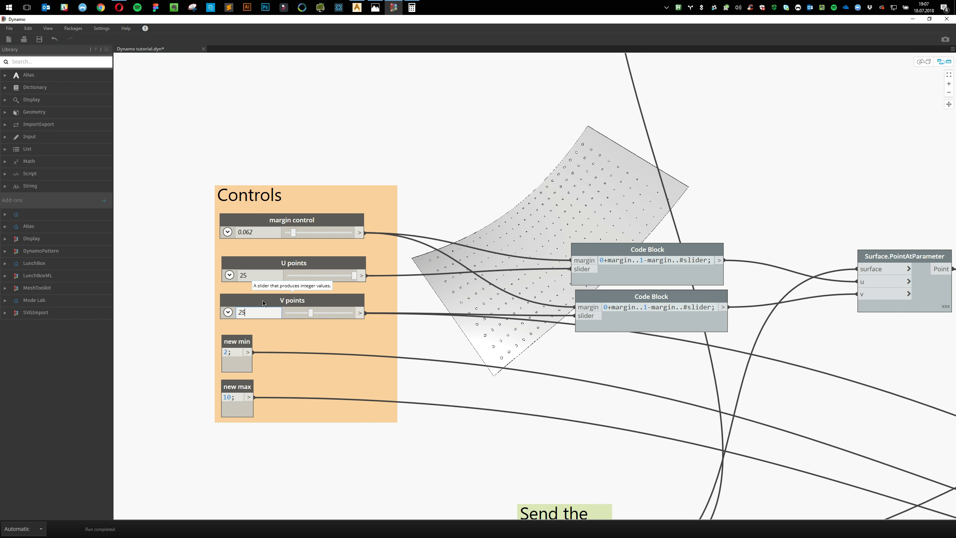
text(25)
key(Return)
text(30)
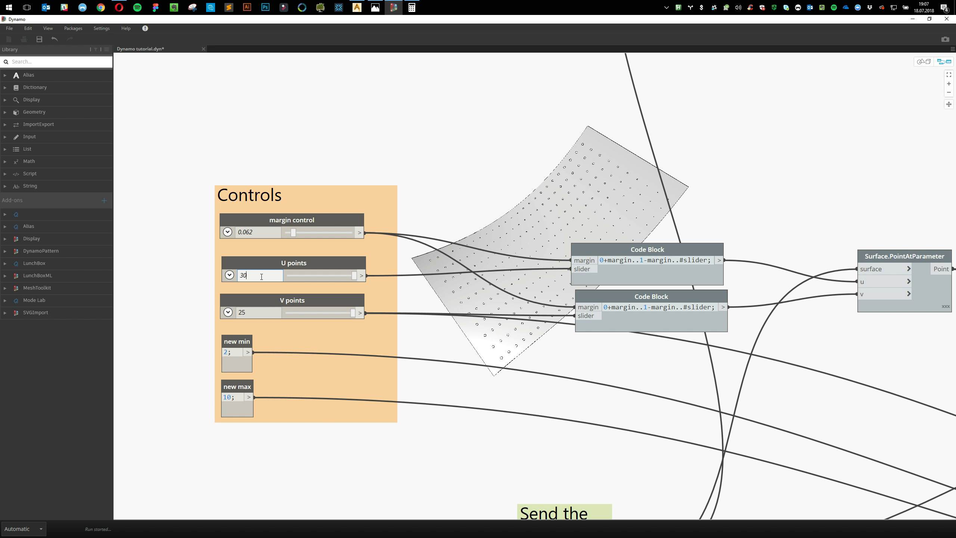
key(Return)
key(ctrl+minus)
key(ctrl+minus)
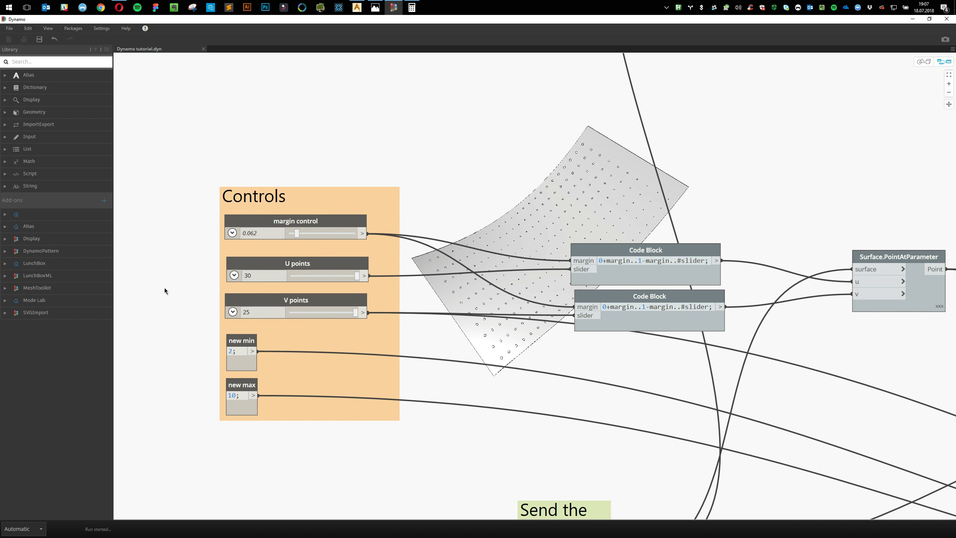
Delete the stray node above the graph that is wired only to the surface selection node
scroll(501, 213, down, 8)
scroll(603, 145, up, 4)
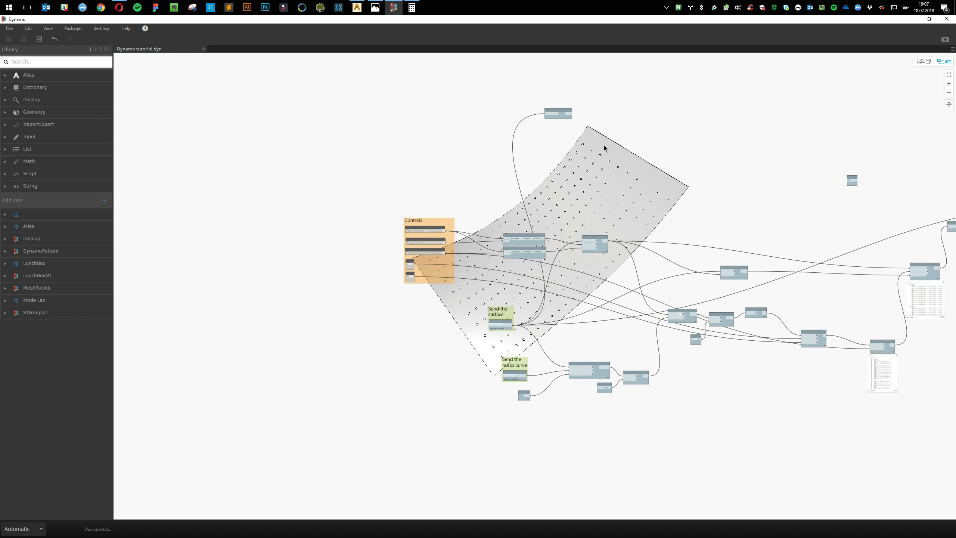
middle_drag(595, 132, 555, 209)
drag(471, 161, 607, 220)
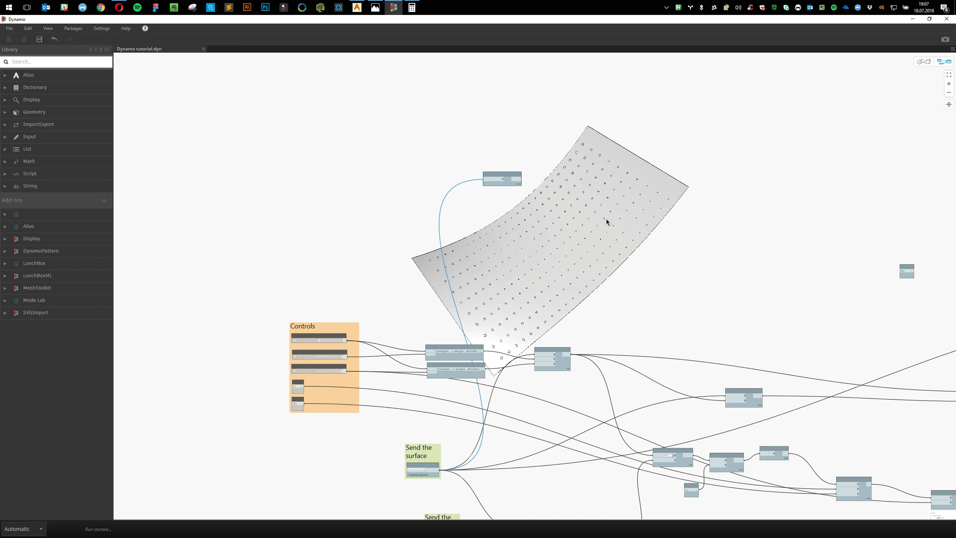
key(Delete)
Close the gaps between Surface.Thicken, List.Flatten and Solid.ByUnion, and shift the thickness code block up beneath Surface.ByPatch
scroll(599, 243, up, 3)
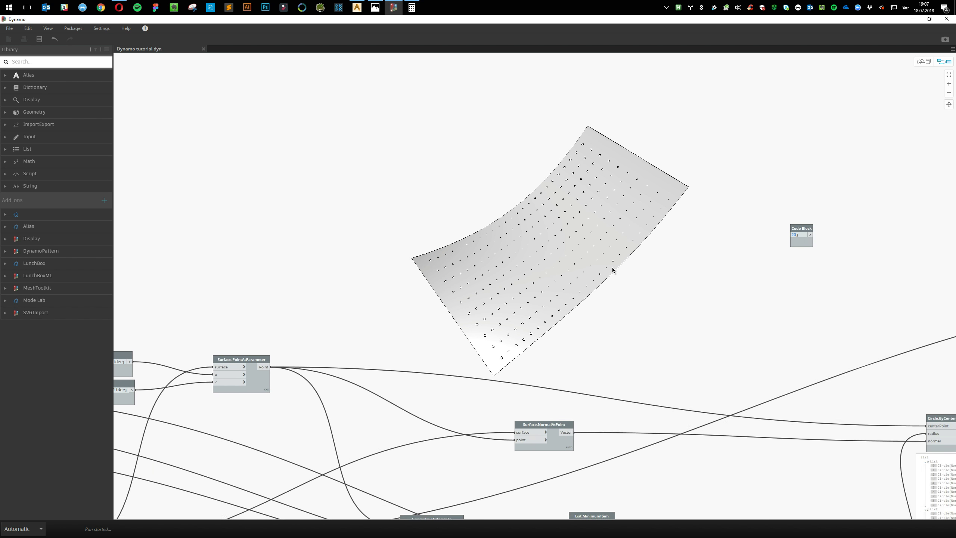
scroll(613, 271, down, 2)
middle_drag(768, 308, 375, 240)
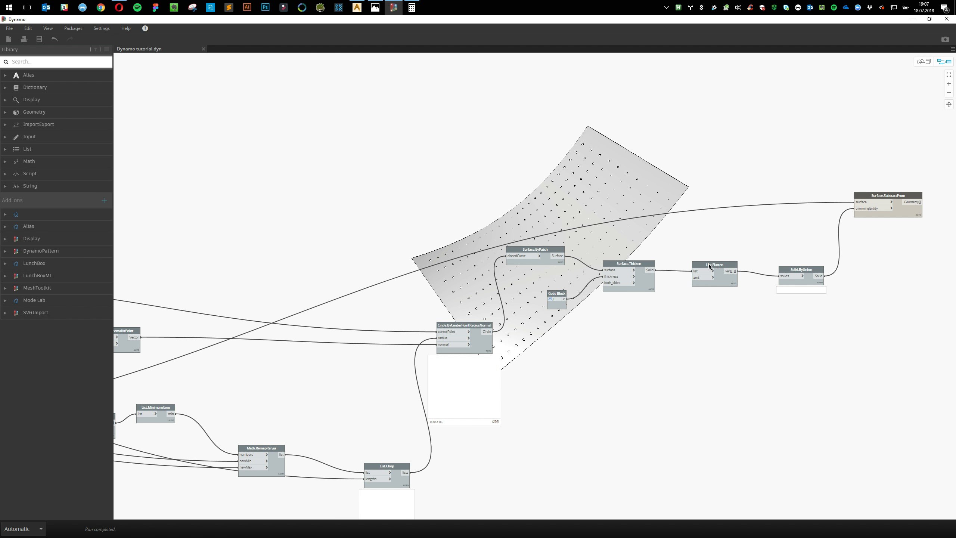
drag(708, 263, 686, 264)
drag(788, 274, 736, 262)
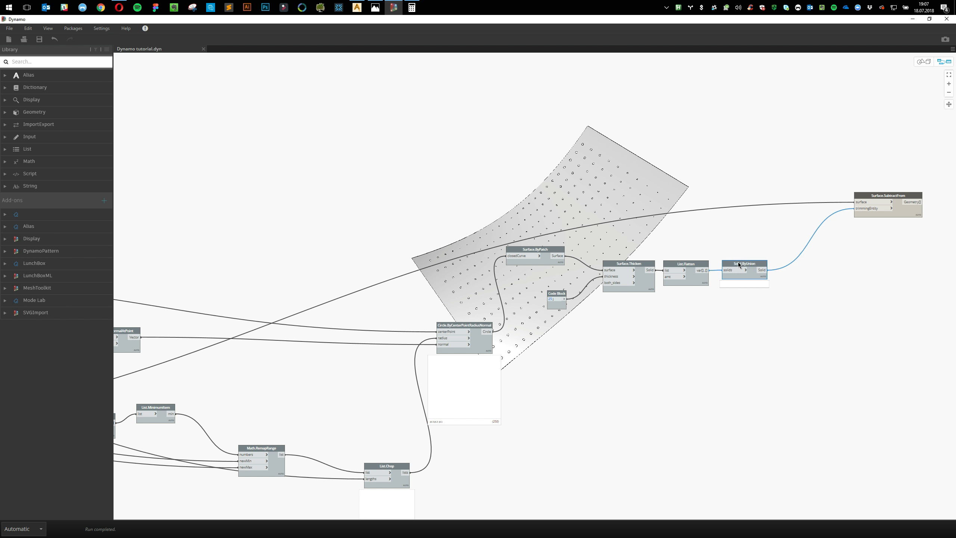
click(773, 302)
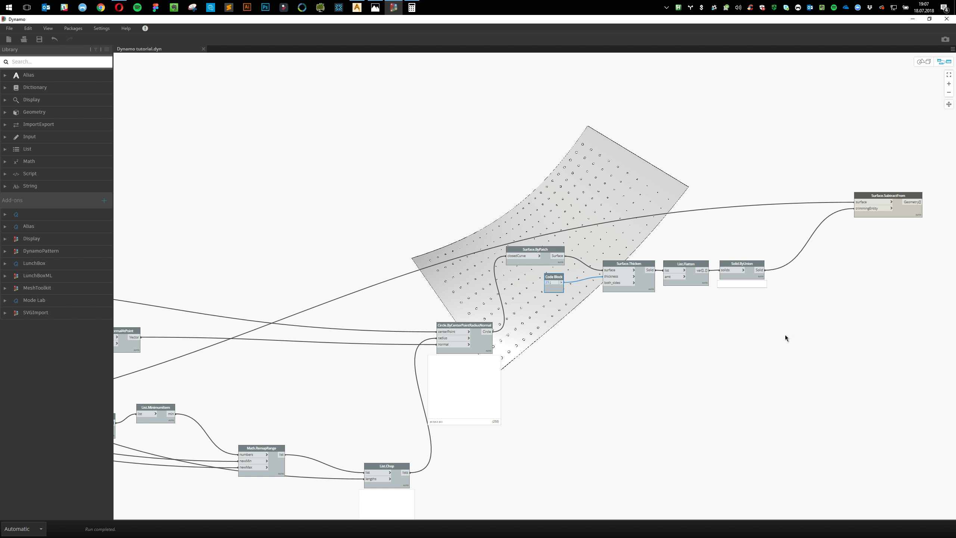
Move the chain from Surface.ByPatch to Solid.ByUnion down together, level with the Circle.ByCenterPointRadiusNormal node
drag(551, 265, 578, 340)
drag(850, 333, 565, 341)
click(615, 285)
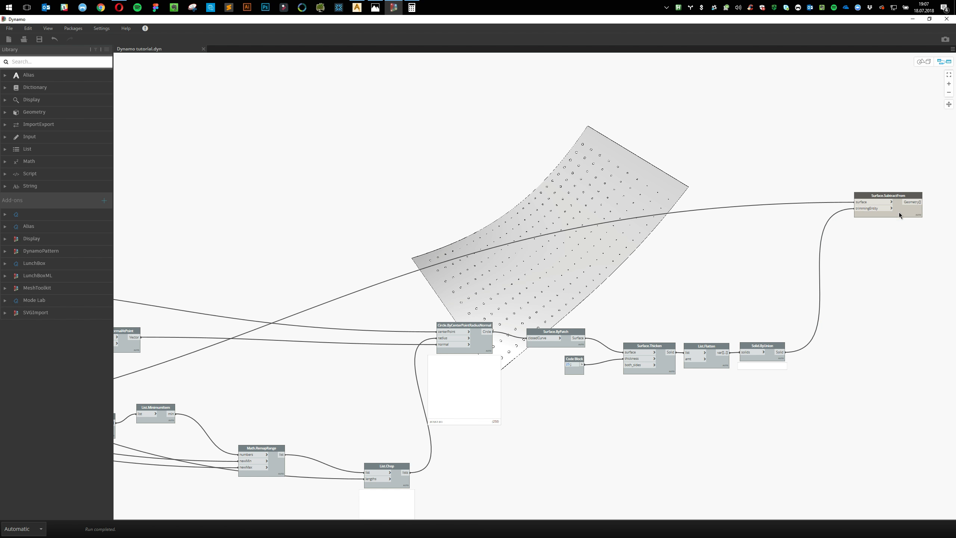
Move Surface.SubtractFrom closer to the chain and unpin the output preview of Circle.ByCenterPointRadiusNormal
drag(899, 215, 845, 226)
click(436, 399)
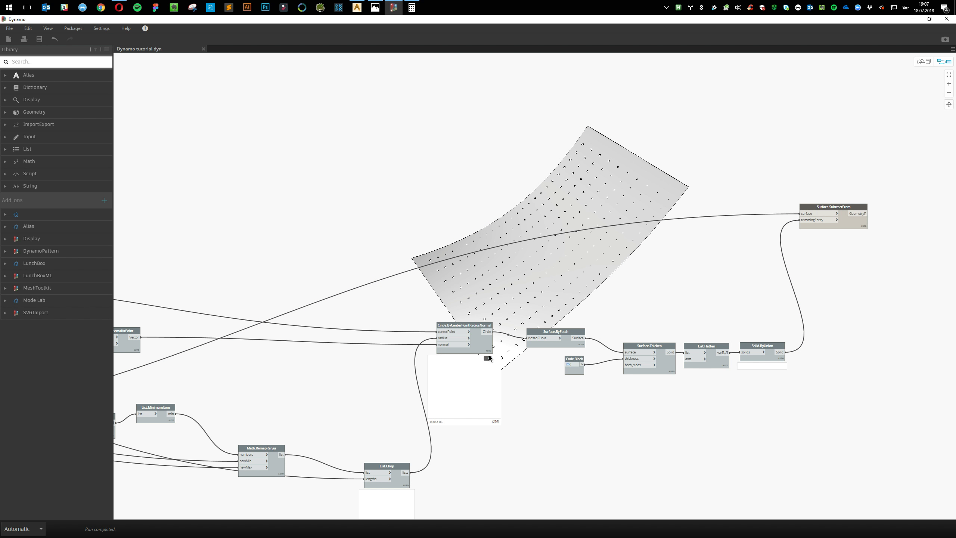
click(488, 358)
click(548, 419)
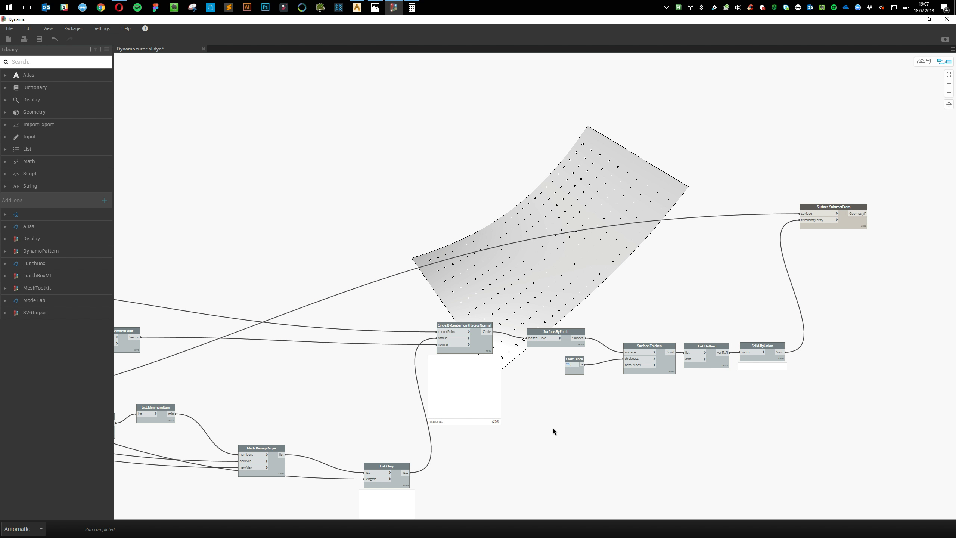
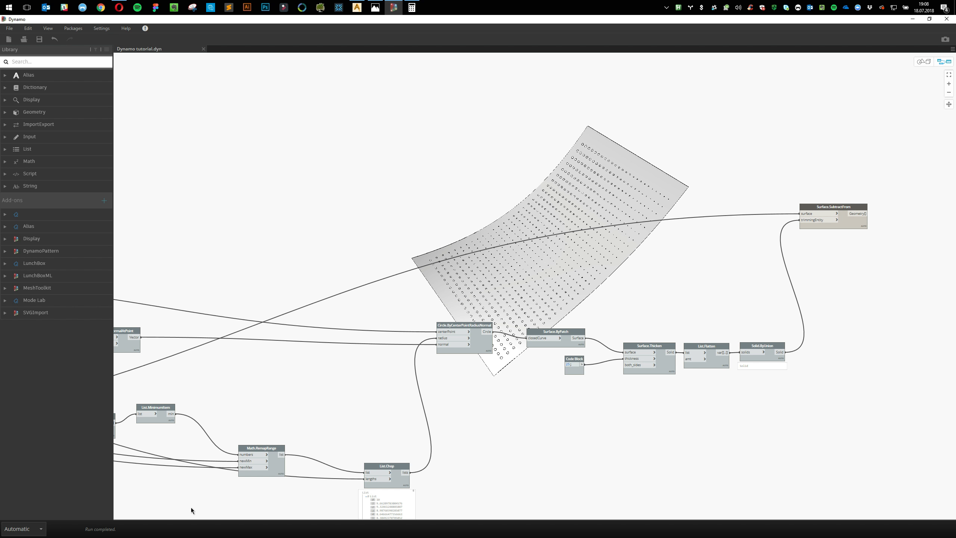
Inspect the hole pattern on the perforated surface in the 3D preview and return to the graph view
click(919, 61)
right_drag(648, 195, 688, 201)
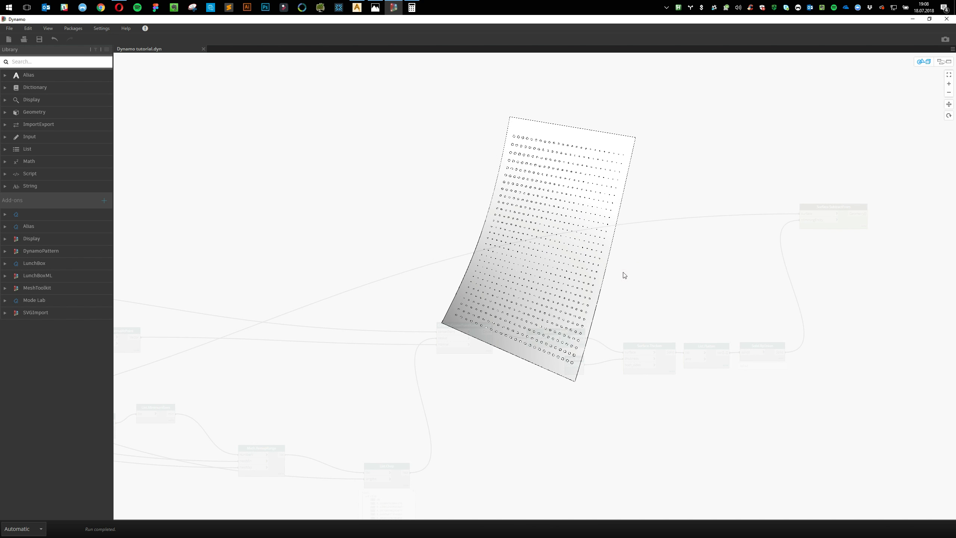
scroll(624, 273, up, 6)
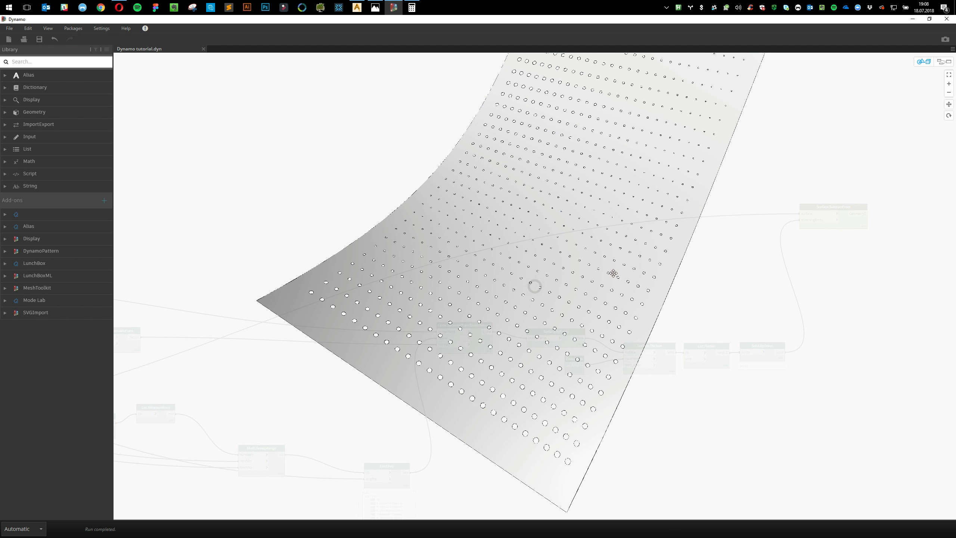
scroll(613, 273, down, 3)
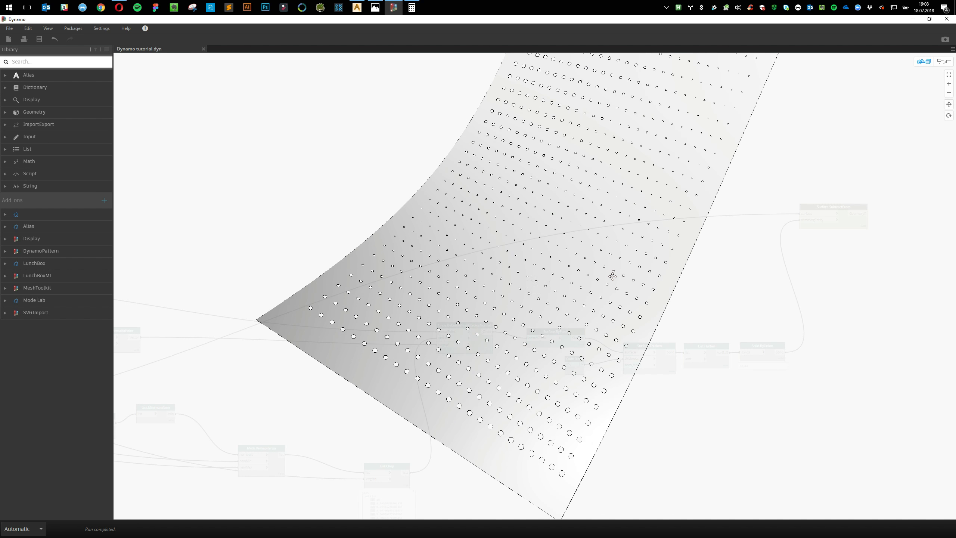
click(945, 62)
scroll(333, 252, down, 3)
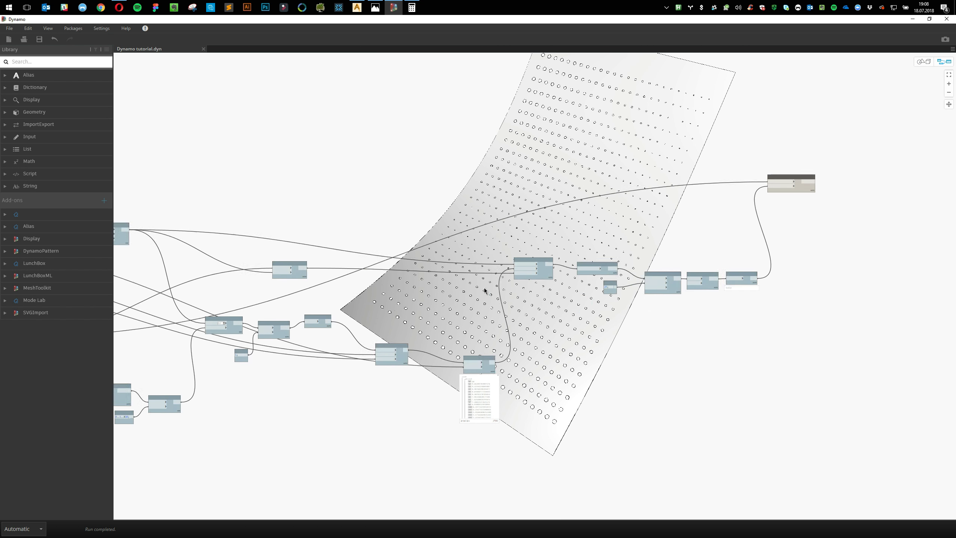
Move Math.RemapRange up beside List.MinimumItem and place List.Chop closer to it, just below
scroll(515, 320, up, 3)
click(549, 328)
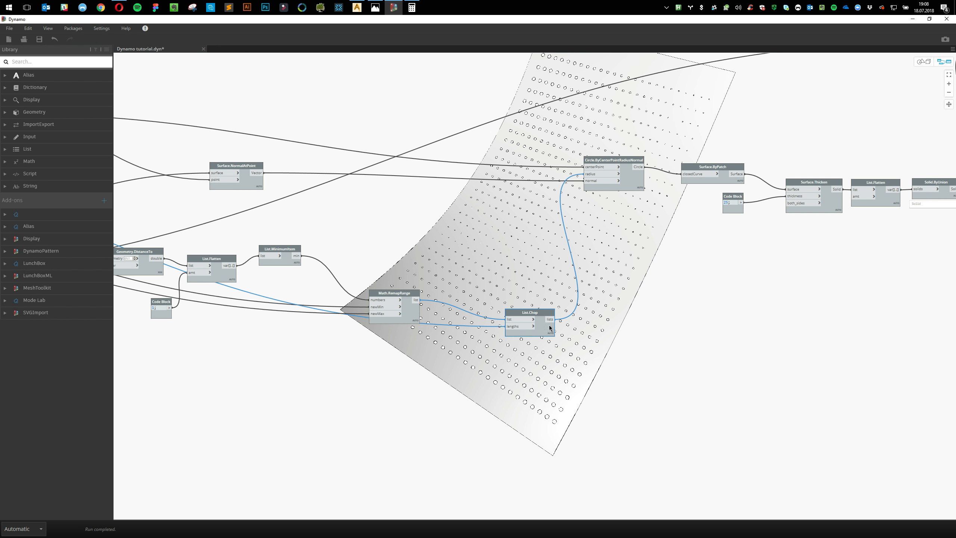
drag(410, 295, 378, 219)
drag(539, 314, 449, 301)
click(264, 406)
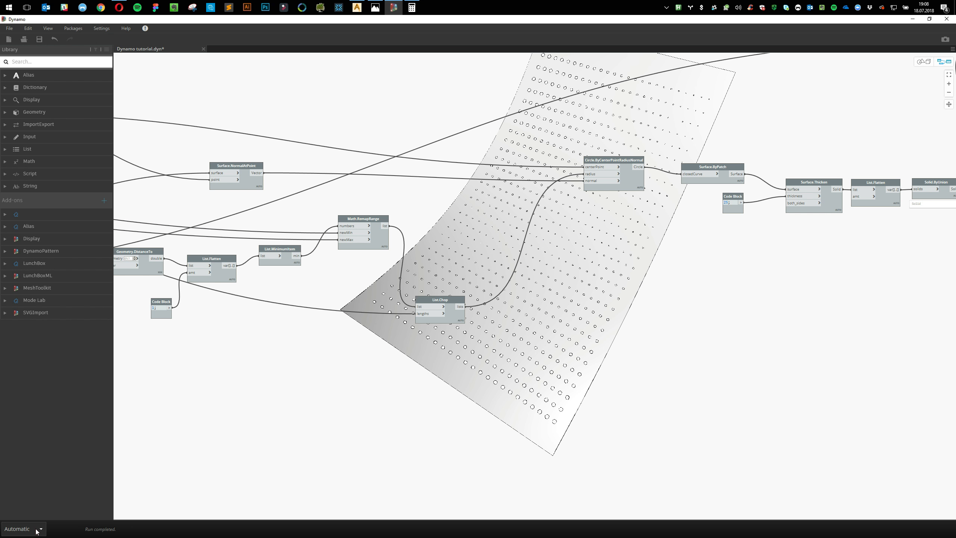
Switch the run mode to Manual and move the nurbs curve group and the Vector.ZAxis node up beneath the surface group
click(40, 531)
click(29, 487)
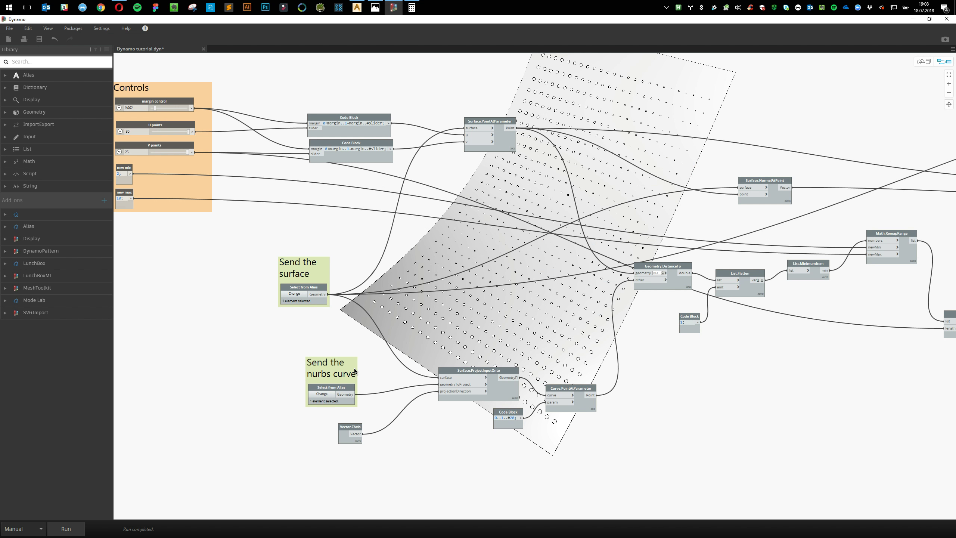
click(326, 332)
drag(326, 332, 325, 327)
drag(351, 425, 315, 391)
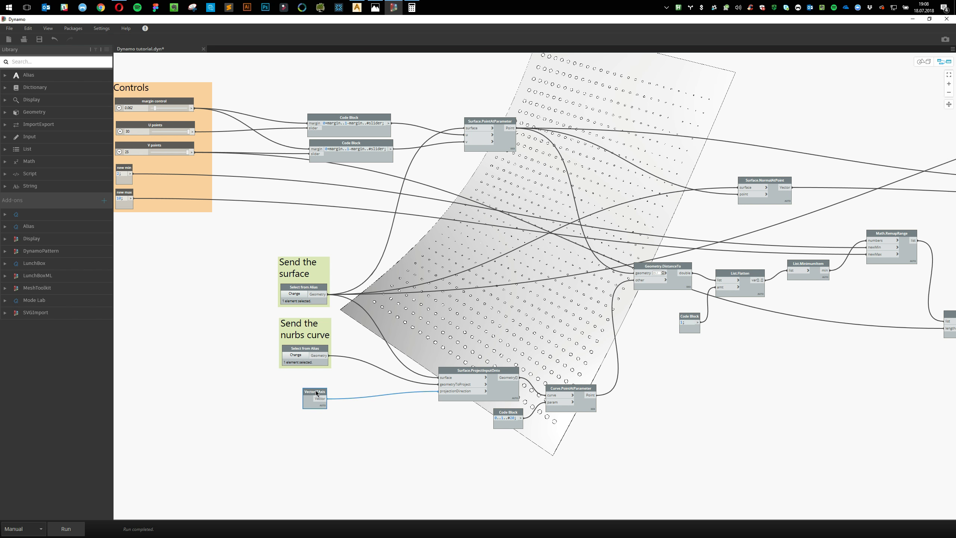
Set the margin control slider in the Controls group to 0.03
middle_drag(625, 332, 880, 442)
scroll(484, 365, up, 4)
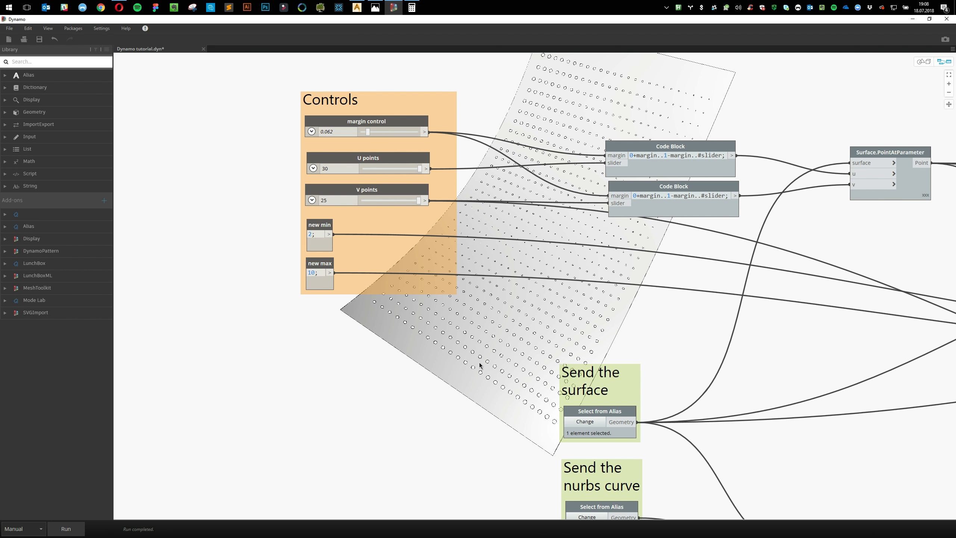
middle_drag(480, 365, 435, 411)
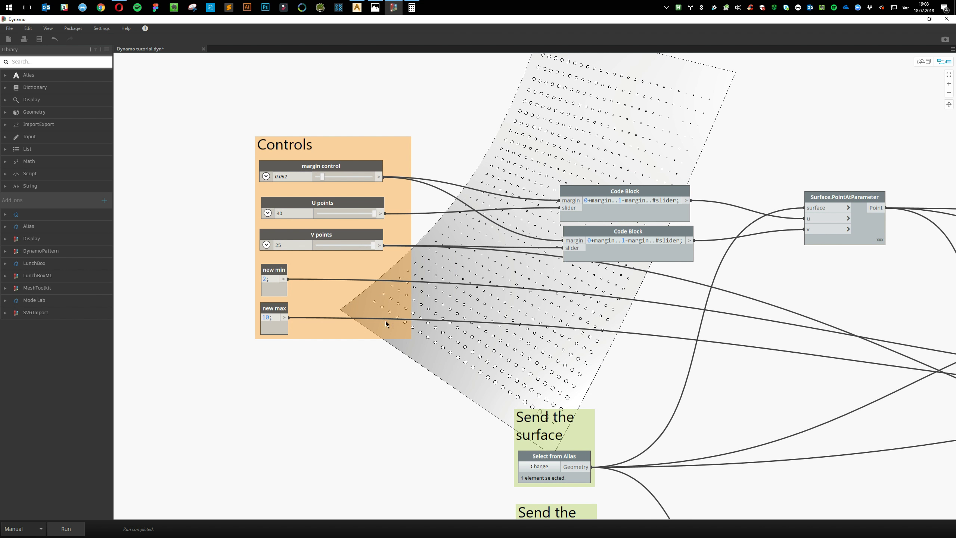
double_click(296, 175)
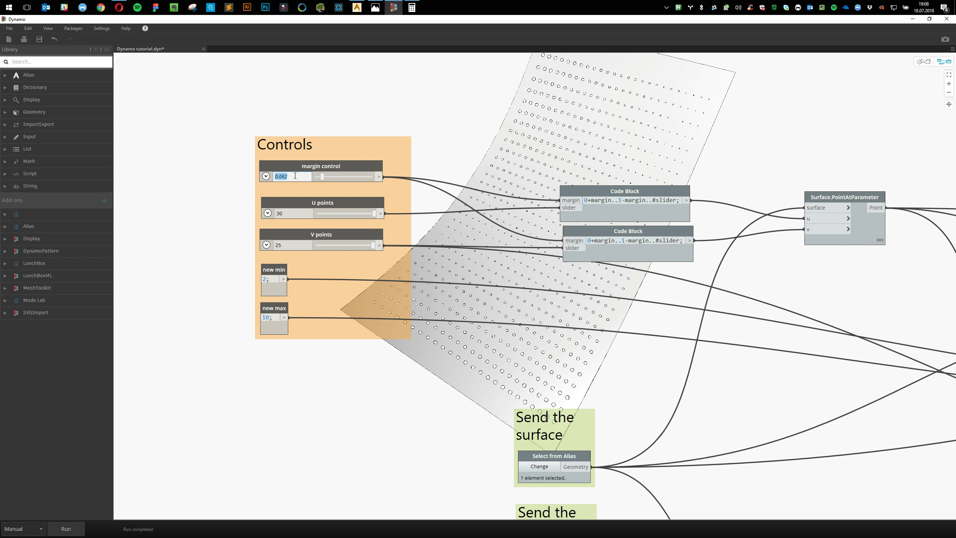
click(296, 175)
text(3)
key(Return)
Set the new max code block to 15 and run the graph
click(264, 317)
drag(261, 317, 266, 317)
text(15)
click(284, 427)
click(66, 529)
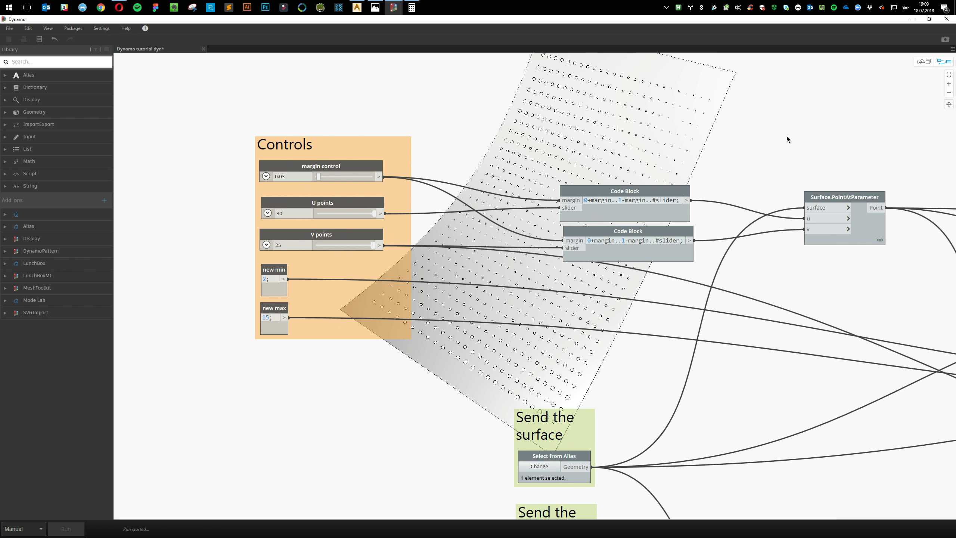
Move the chain from Circle.ByCenterPointRadiusNormal to Solid.ByUnion down into its own group, and bring Surface.SubtractFrom down closer to it
scroll(787, 136, down, 2)
middle_drag(787, 136, 487, 143)
scroll(636, 188, down, 1)
middle_drag(640, 188, 397, 171)
middle_drag(666, 150, 422, 142)
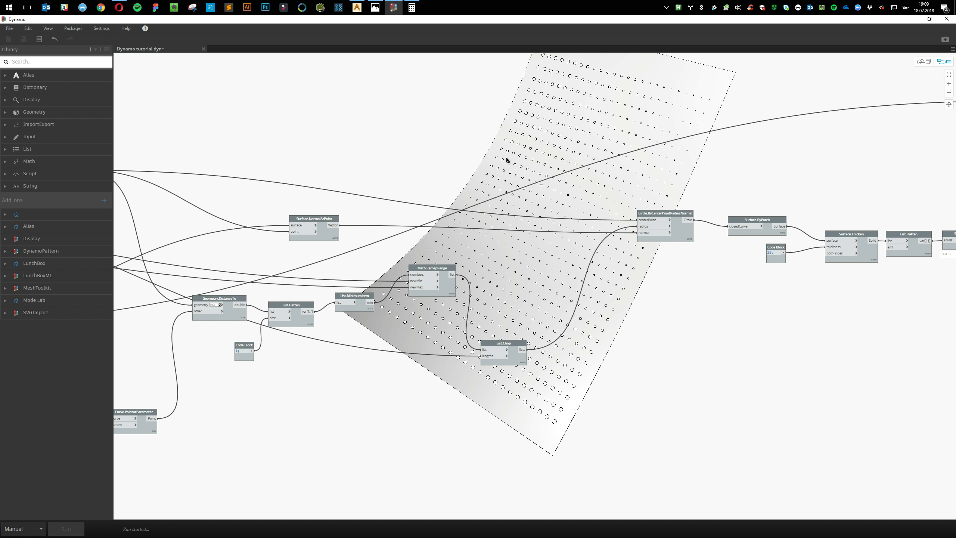
middle_drag(538, 166, 345, 287)
middle_drag(590, 256, 505, 247)
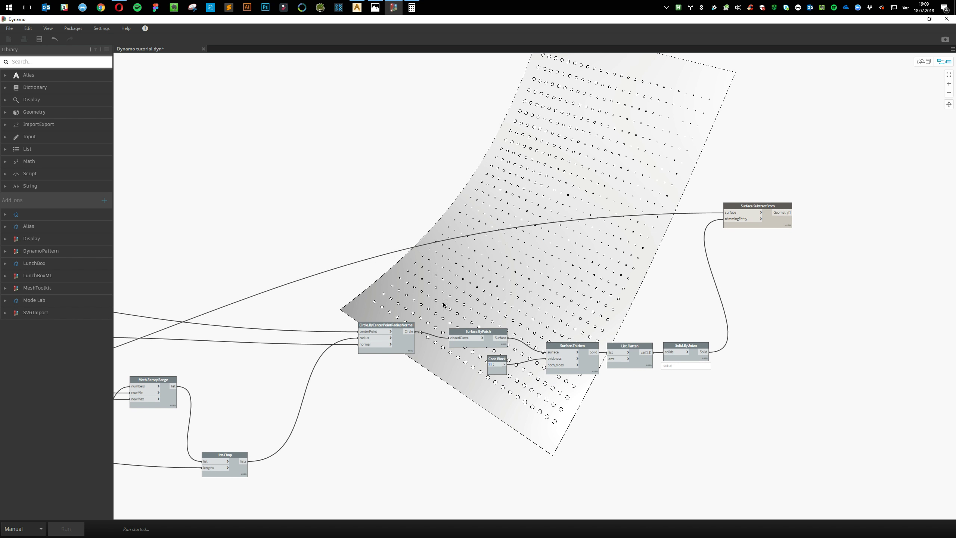
drag(330, 286, 764, 425)
drag(599, 357, 607, 413)
key(ctrl+g)
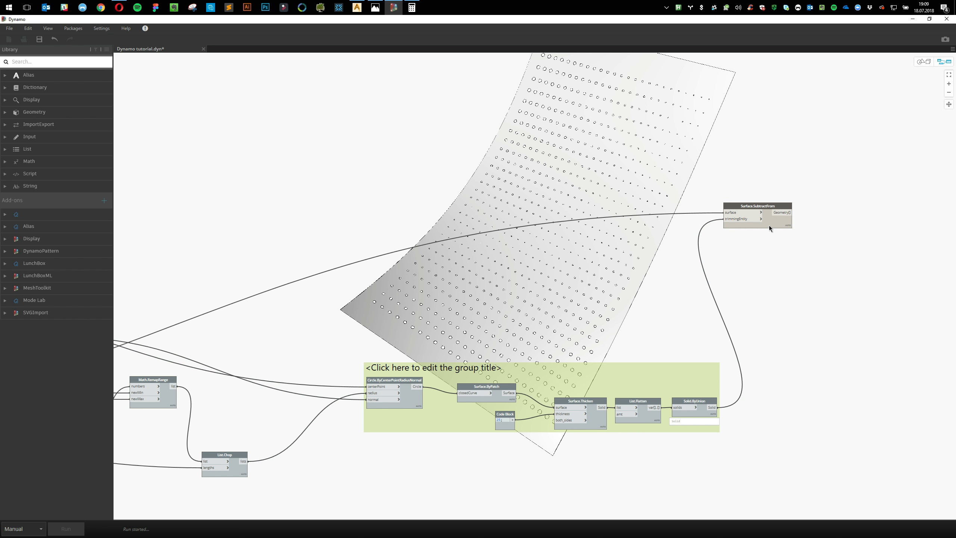
drag(770, 226, 794, 264)
click(684, 311)
Group the nodes from Geometry.DistanceTo through List.Chop and move the group down, clear of the Surface.NormalAtPoint node
middle_drag(779, 320, 883, 227)
middle_drag(547, 378, 647, 338)
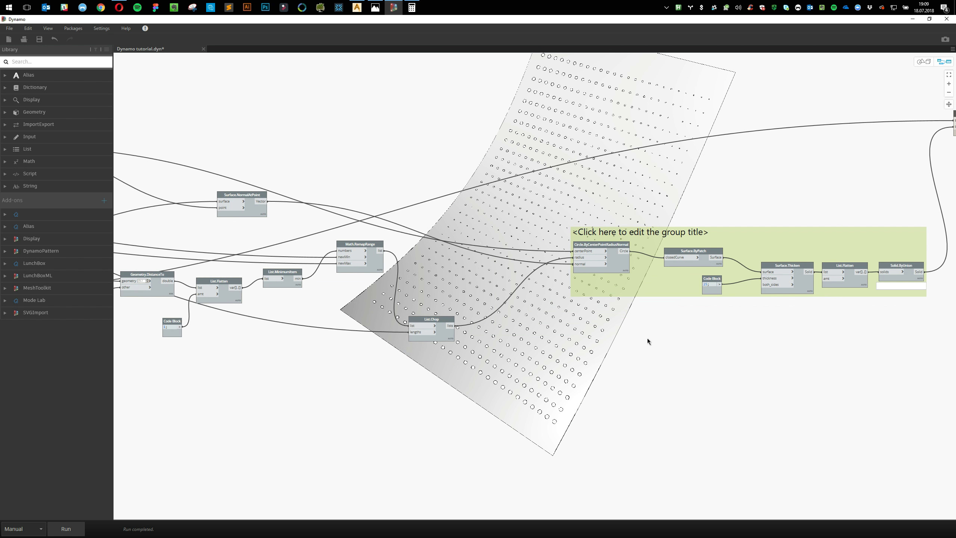
middle_drag(402, 360, 445, 364)
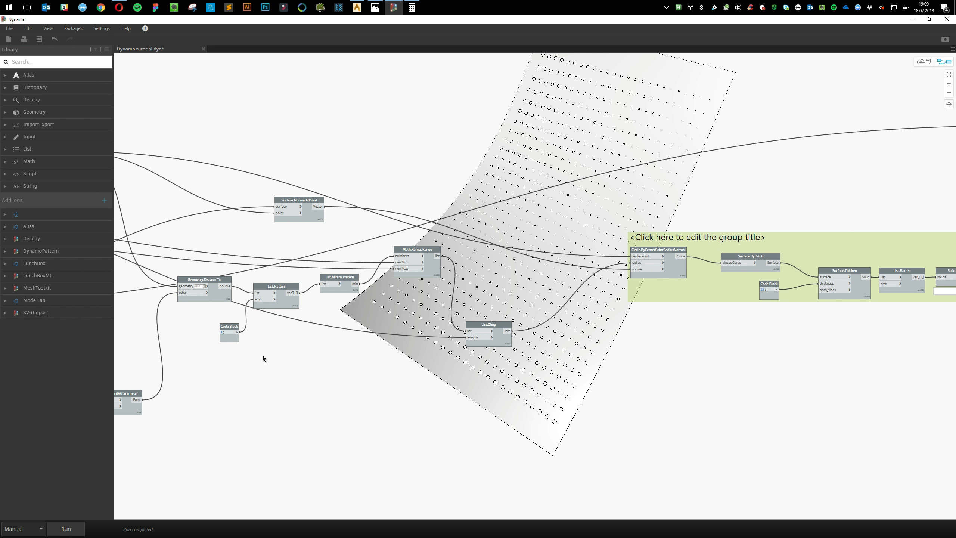
middle_drag(384, 377, 622, 333)
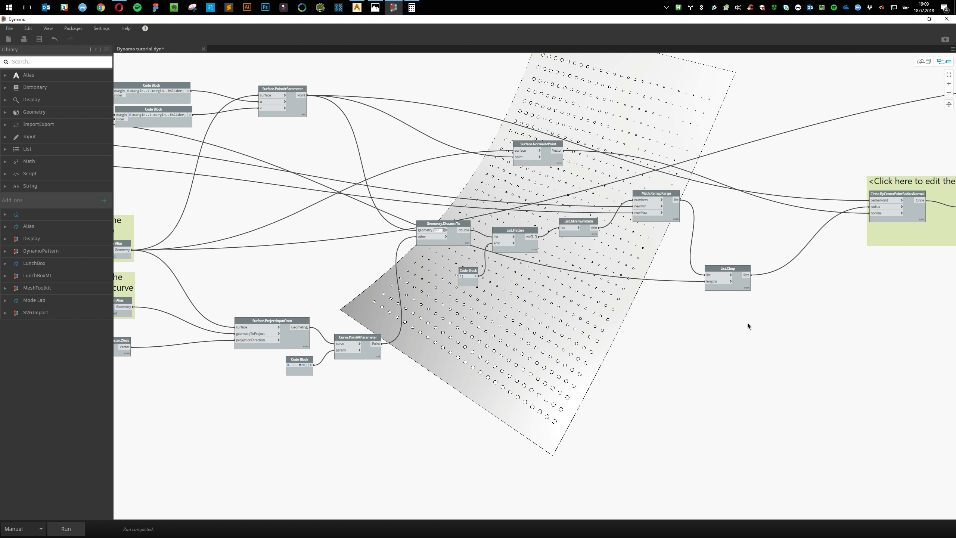
drag(752, 323, 412, 183)
key(ctrl+g)
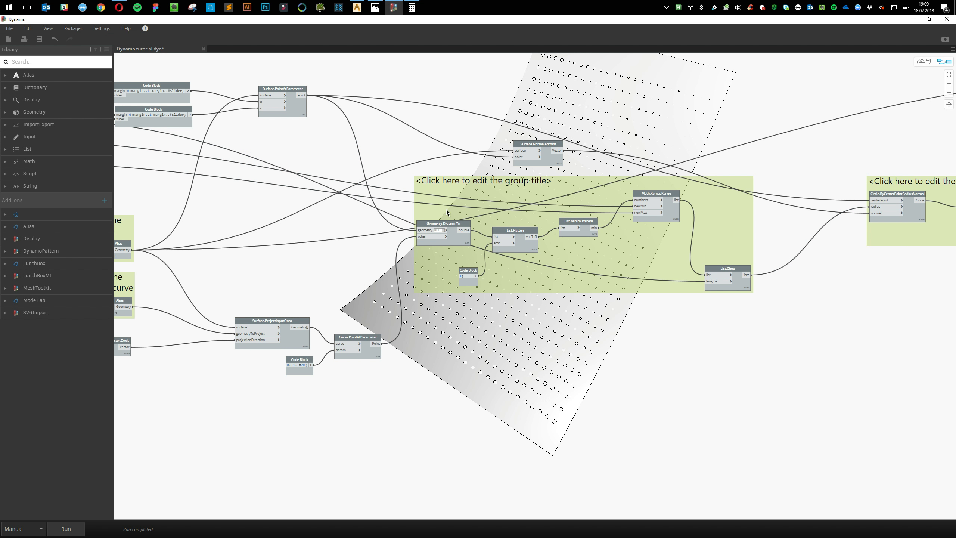
drag(647, 259, 690, 343)
Move Surface.NormalAtPoint down and across to sit just above the Geometry.DistanceTo group
click(558, 147)
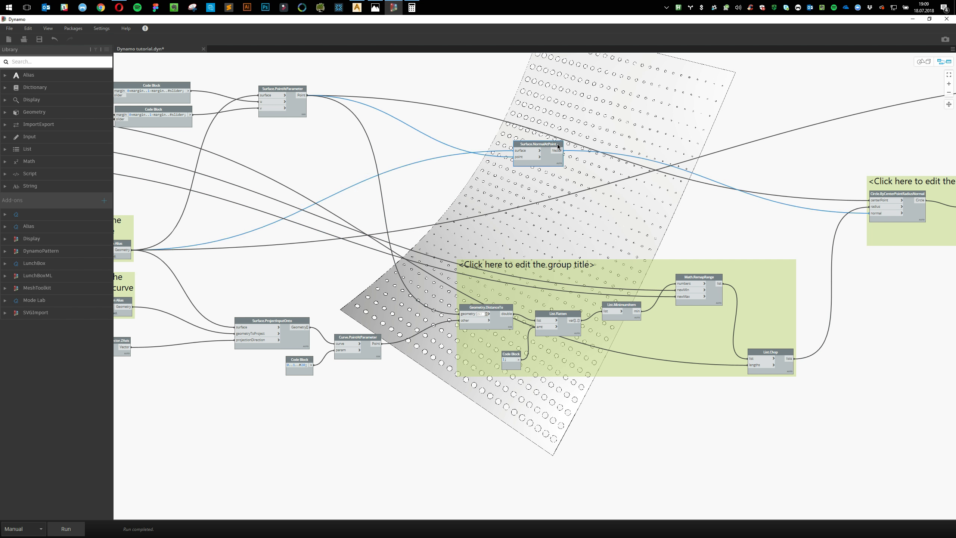
drag(558, 146, 698, 214)
click(621, 205)
Add a Bake to Alias node beside Surface.SubtractFrom and connect the subtraction's Geometry output to its input
middle_drag(356, 145, 506, 121)
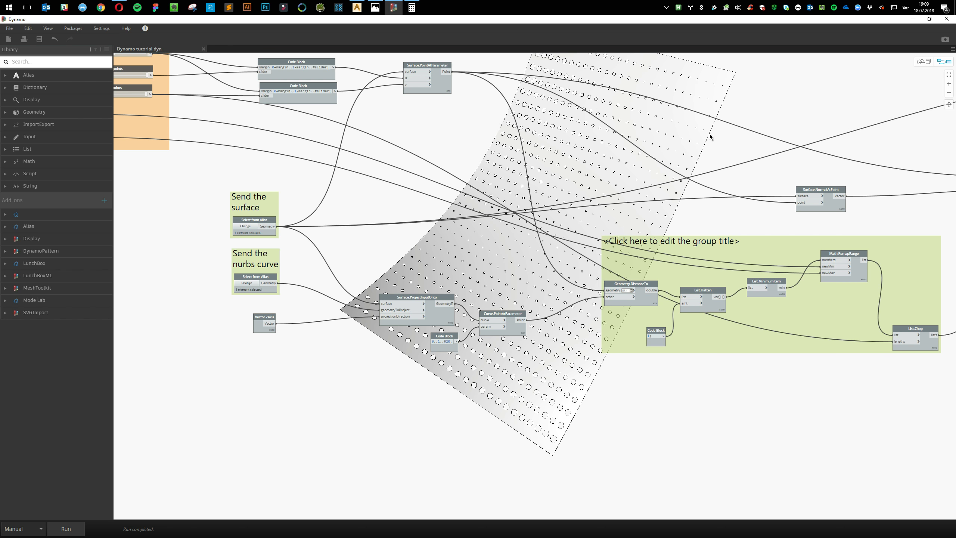
middle_drag(704, 147, 614, 305)
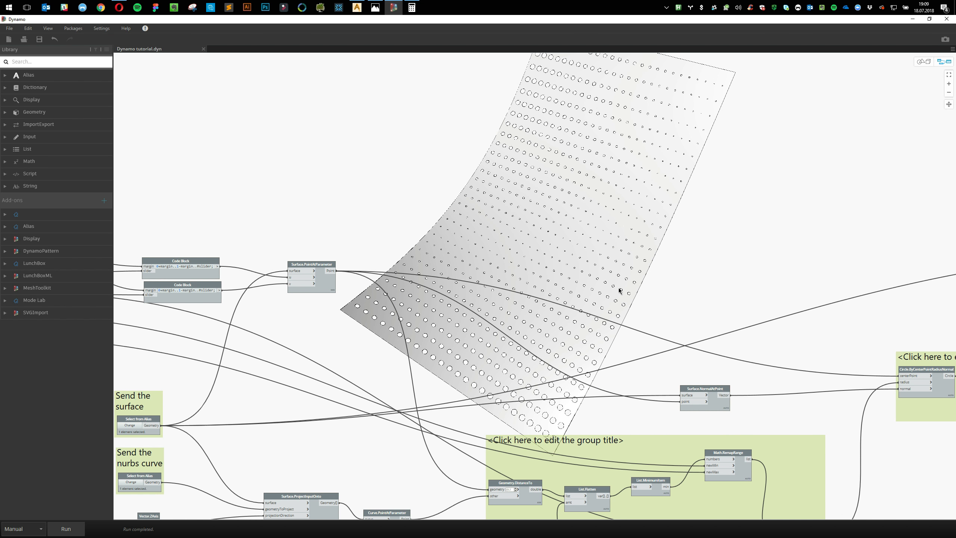
middle_drag(879, 224, 442, 231)
middle_drag(762, 307, 257, 264)
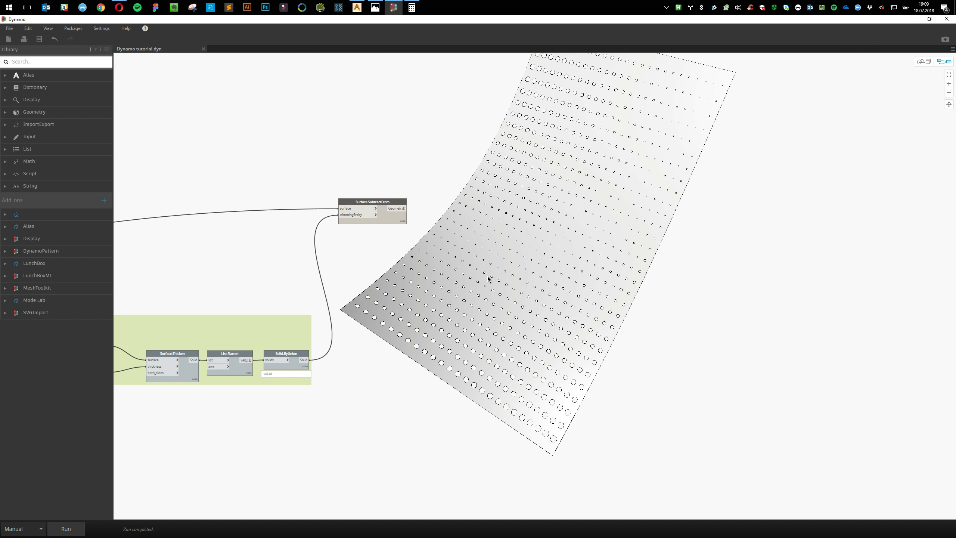
right_click(548, 222)
text(bake)
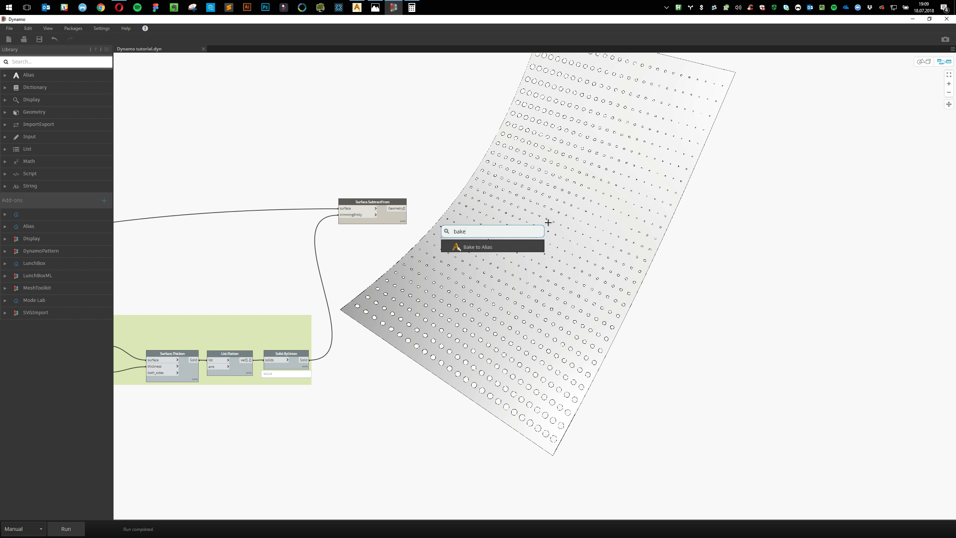
key(Return)
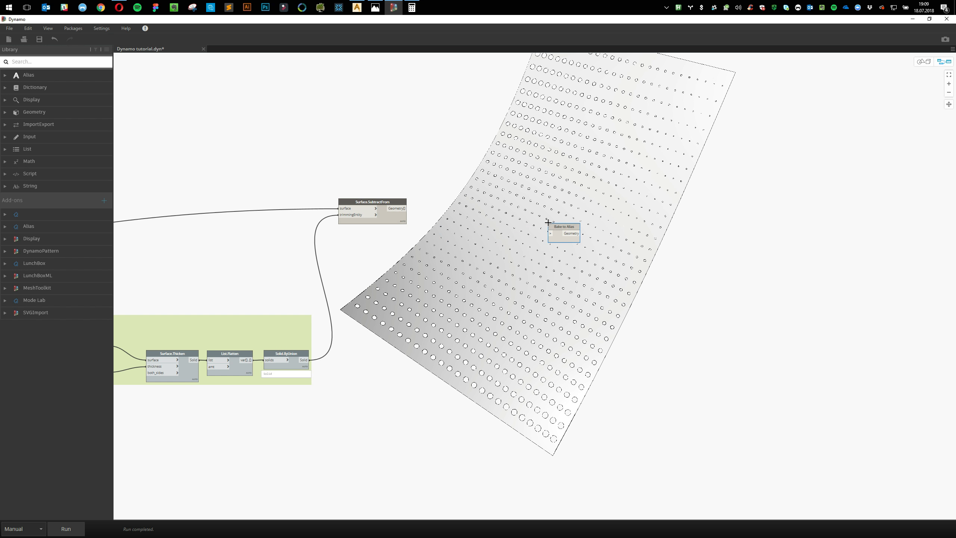
scroll(548, 224, up, 5)
drag(564, 229, 402, 196)
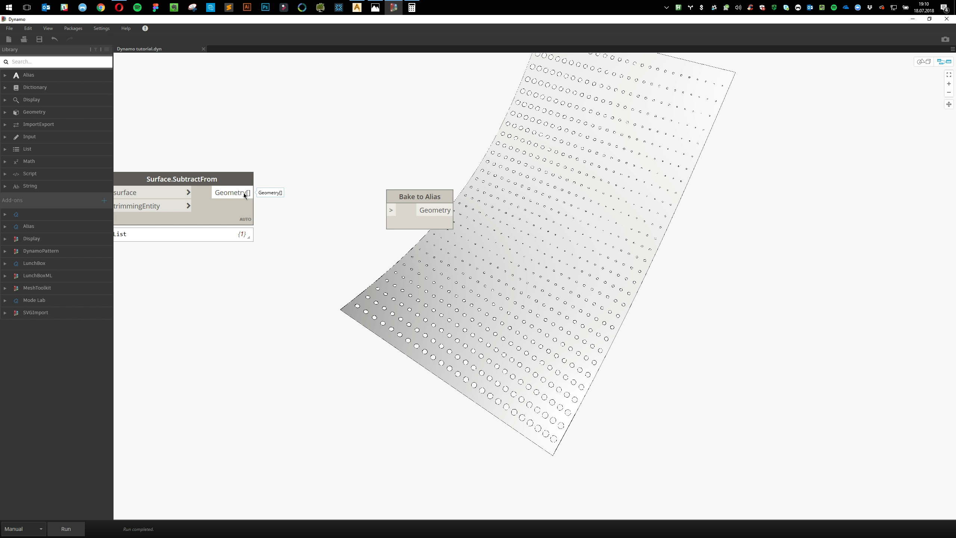
drag(244, 193, 385, 194)
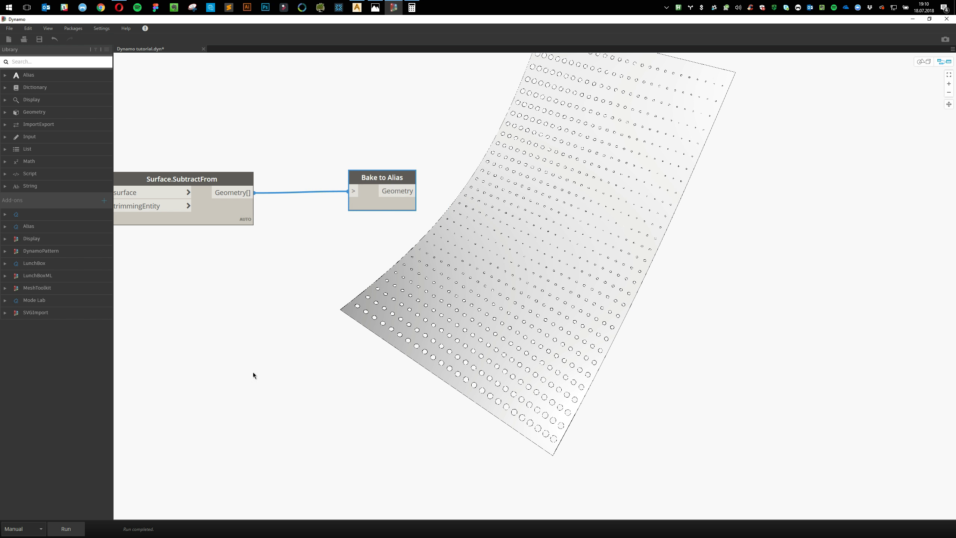
Run the graph to bake the perforated surface, and switch to Alias to view the result
click(75, 529)
scroll(430, 317, down, 2)
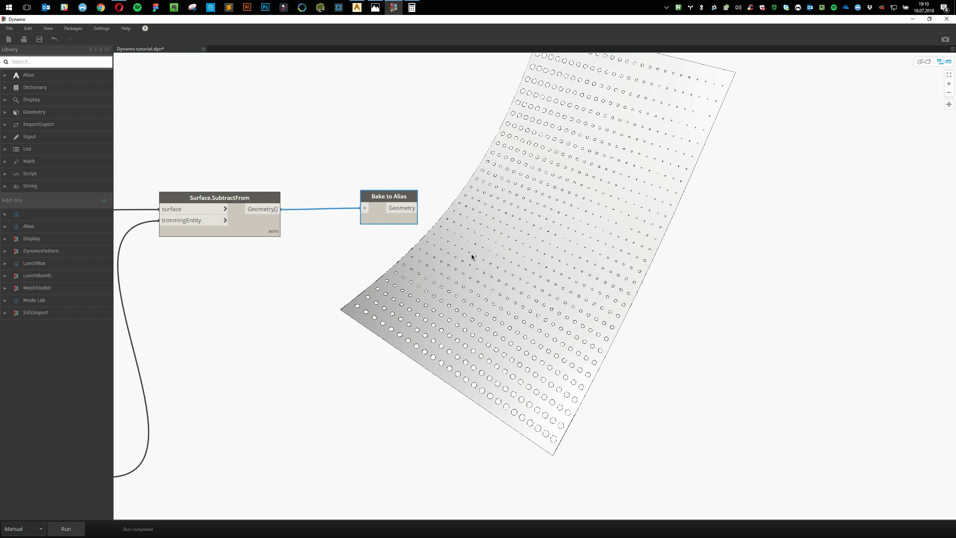
click(357, 7)
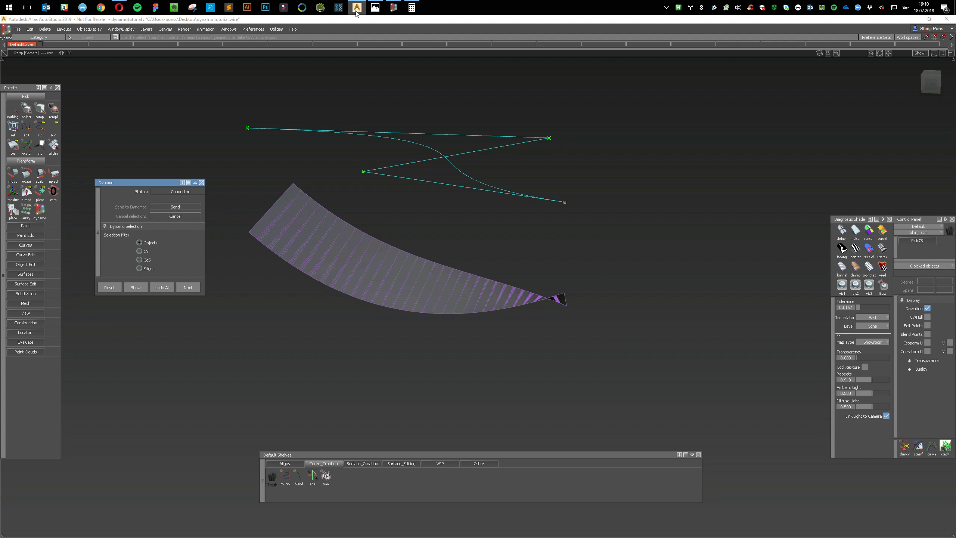
alt+shift+drag(406, 280, 512, 352)
Close Dynamo along with its crash dialog, and close the Dynamo selection window in Alias
key(alt+Tab)
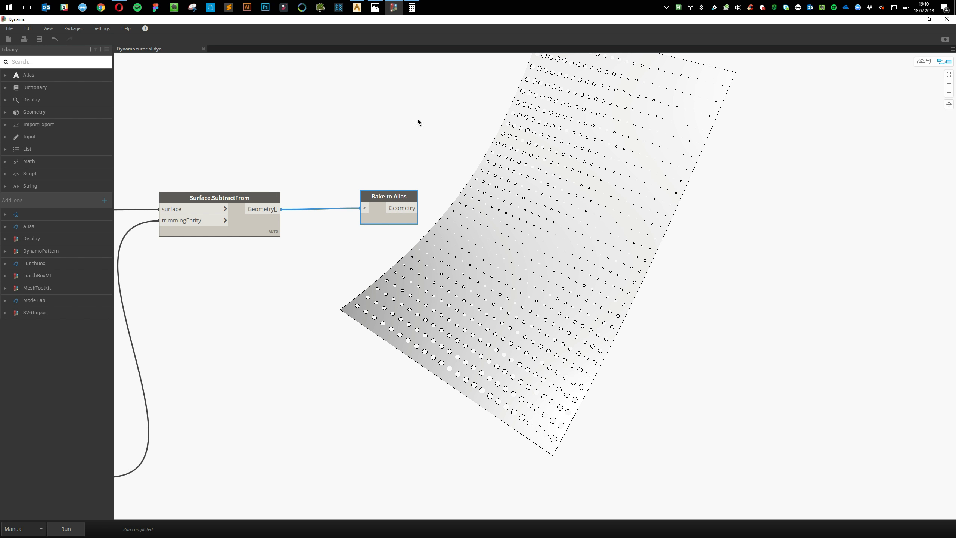
click(949, 19)
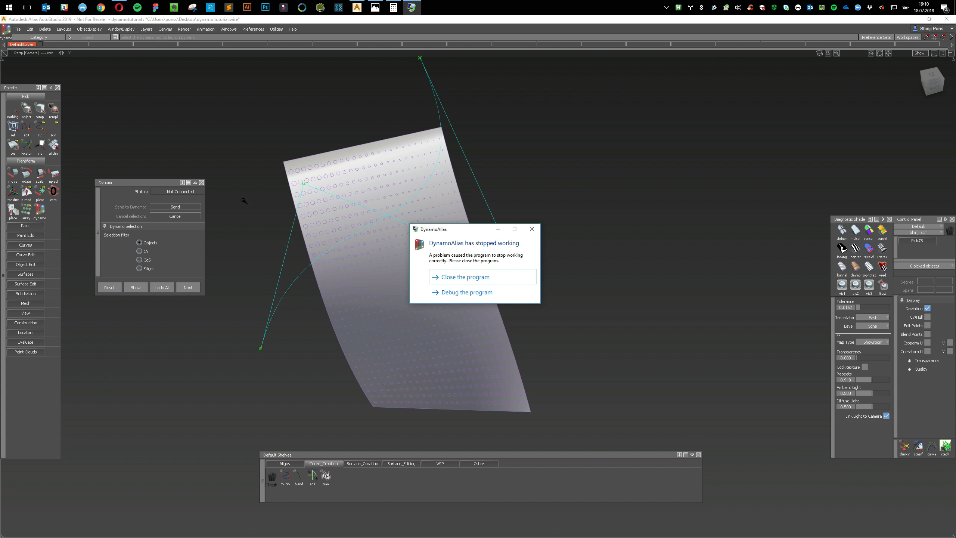
click(510, 274)
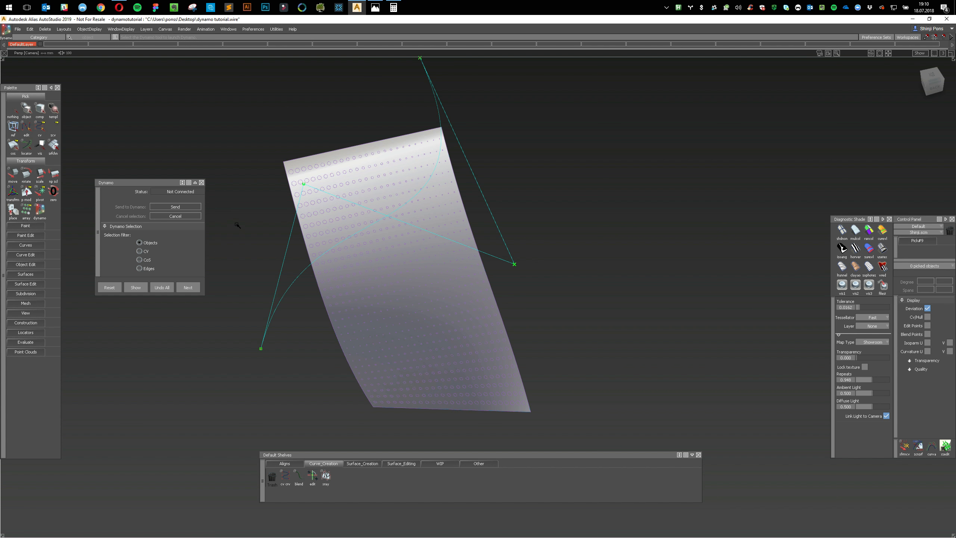
click(201, 182)
Deselect everything with Pick Nothing and activate Pick Object
ctrl+shift+drag(197, 191, 193, 167)
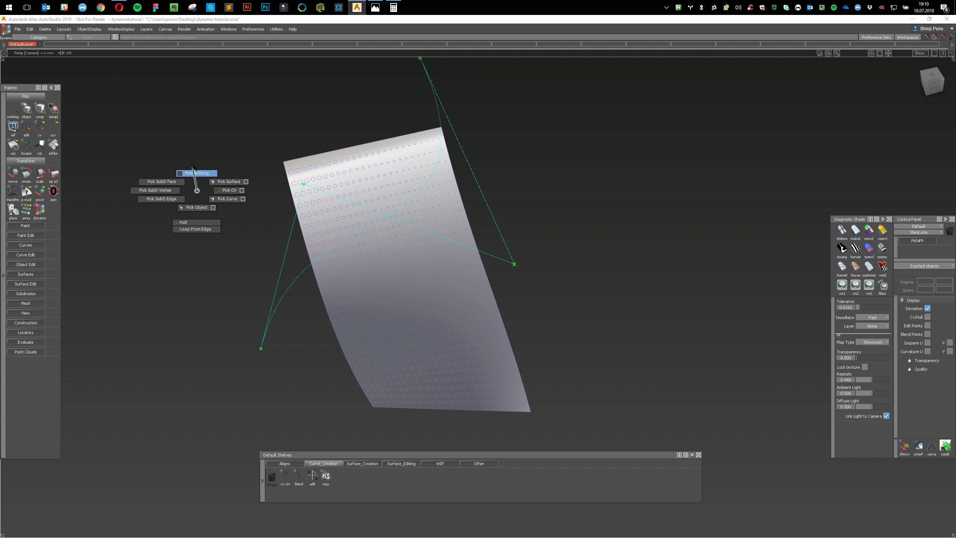
ctrl+shift+drag(193, 167, 193, 167)
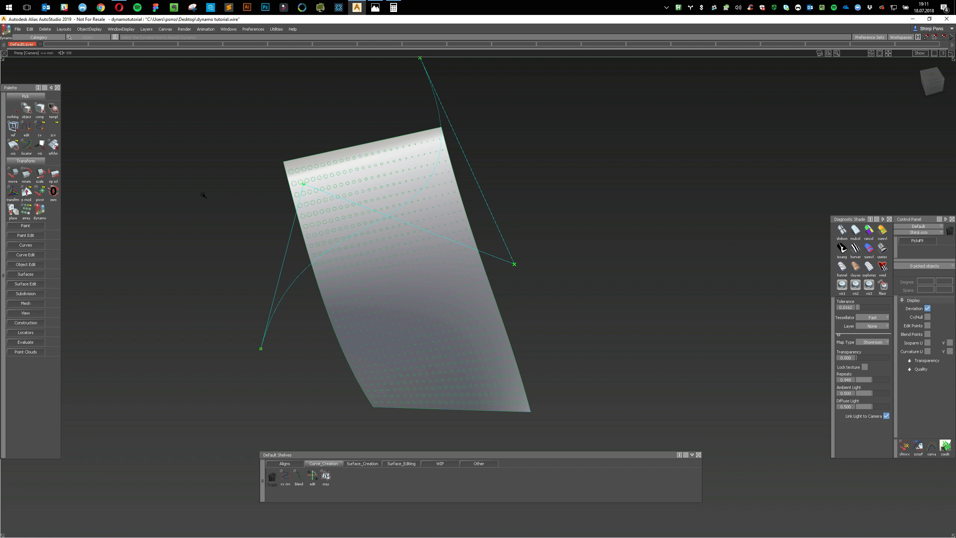
ctrl+shift+drag(201, 194, 190, 244)
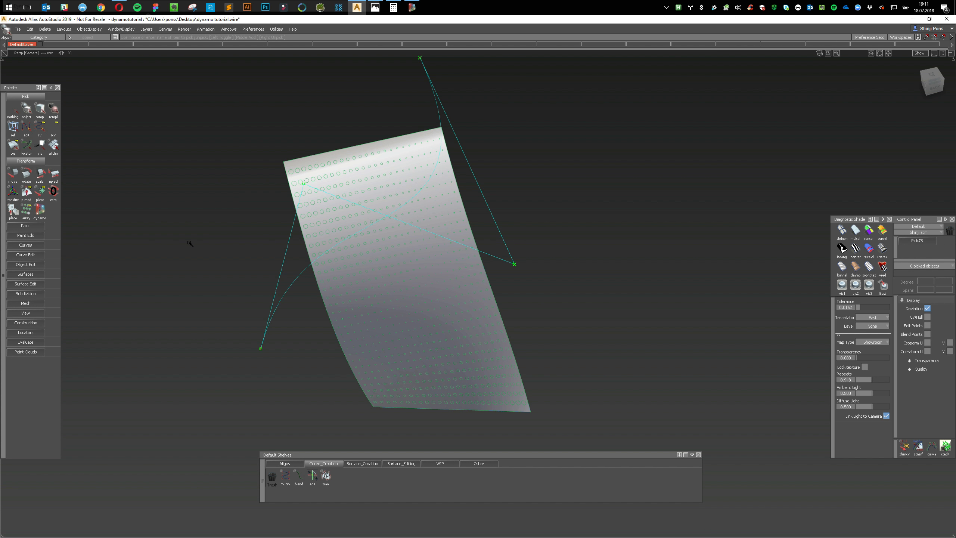
Close the leftover Dynamo window and examine the baked circle pattern on the surface up close from several angles
right_click(412, 7)
click(407, 47)
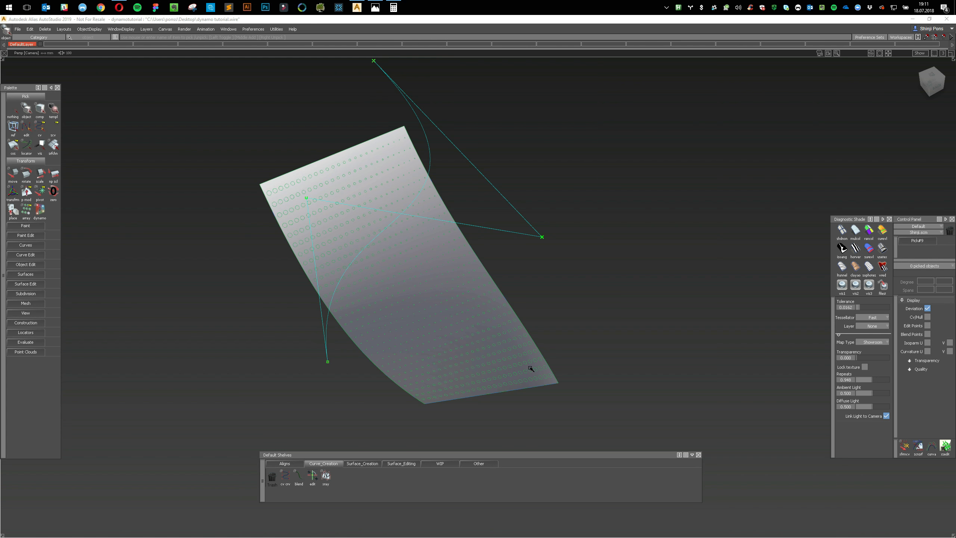
alt+shift+drag(482, 353, 388, 303)
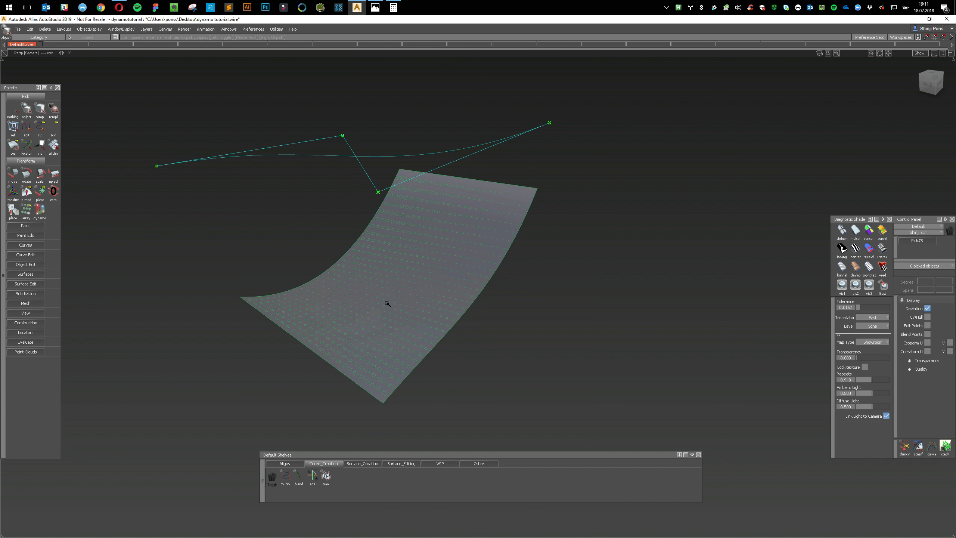
alt+shift+click(387, 303)
alt+shift+right_drag(412, 305, 421, 290)
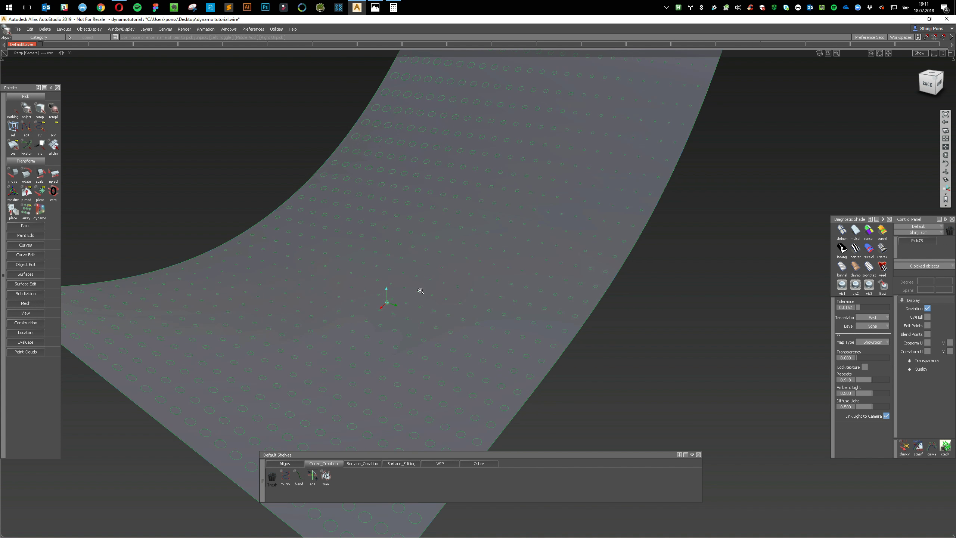
alt+shift+drag(441, 316, 599, 381)
ctrl+shift+drag(546, 350, 557, 377)
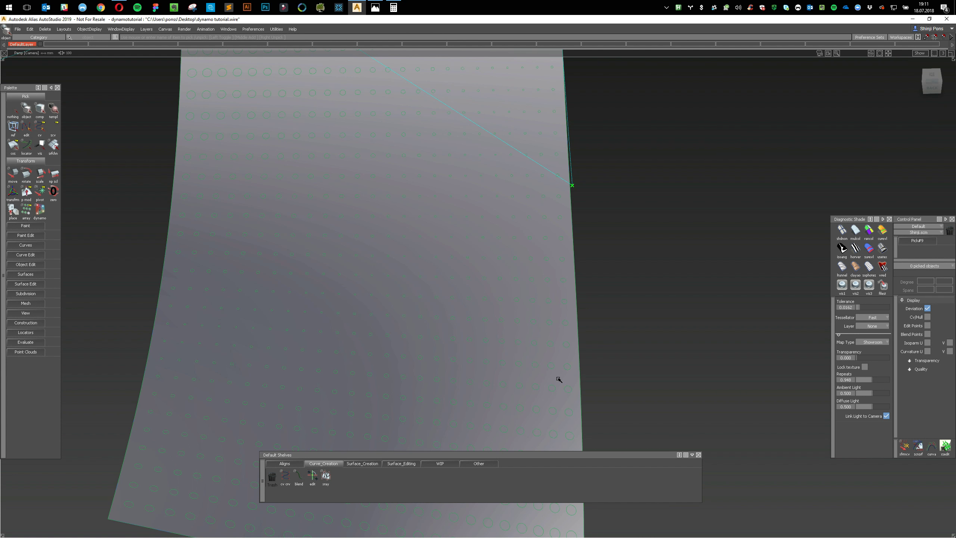
Pick dynamo_surface and hide all unselected objects so that only the perforated surface is displayed
click(559, 379)
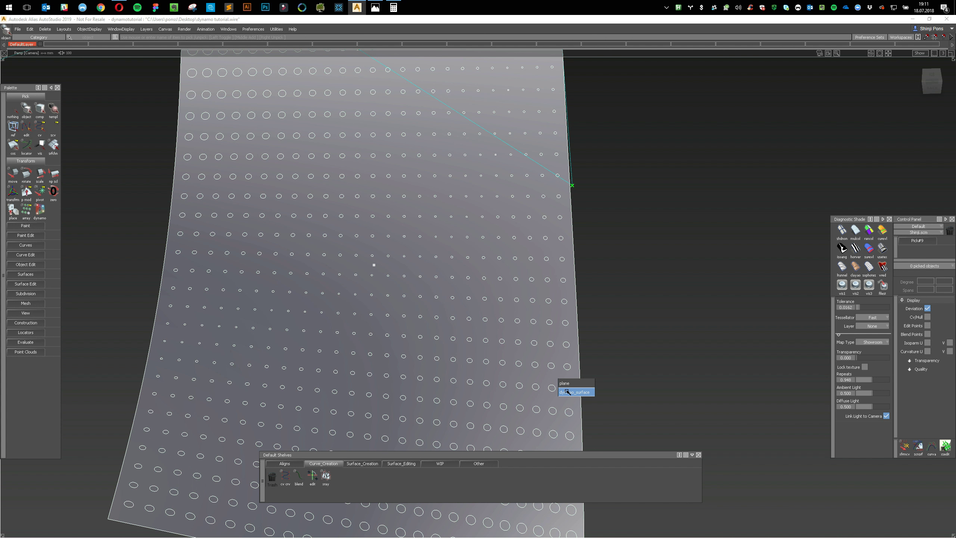
click(568, 392)
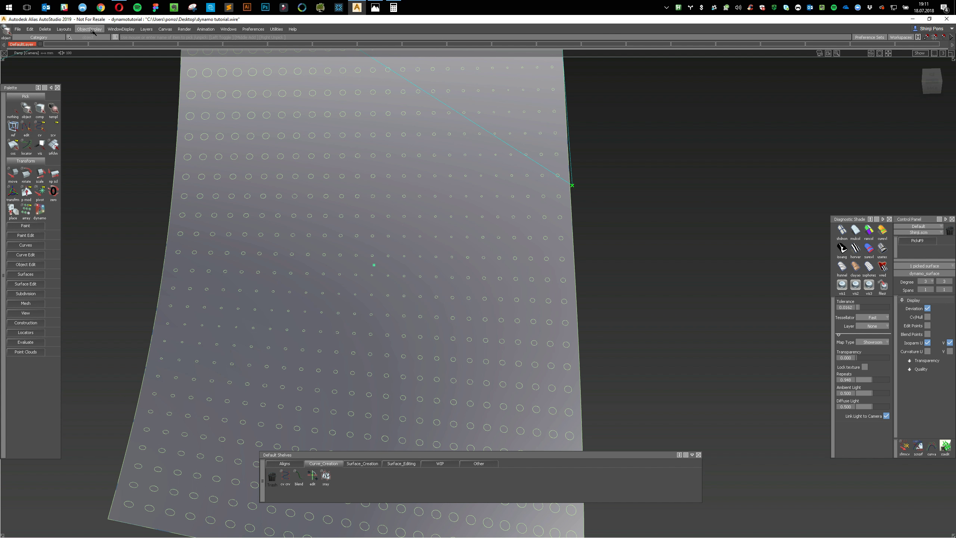
click(47, 30)
mouse_move(121, 29)
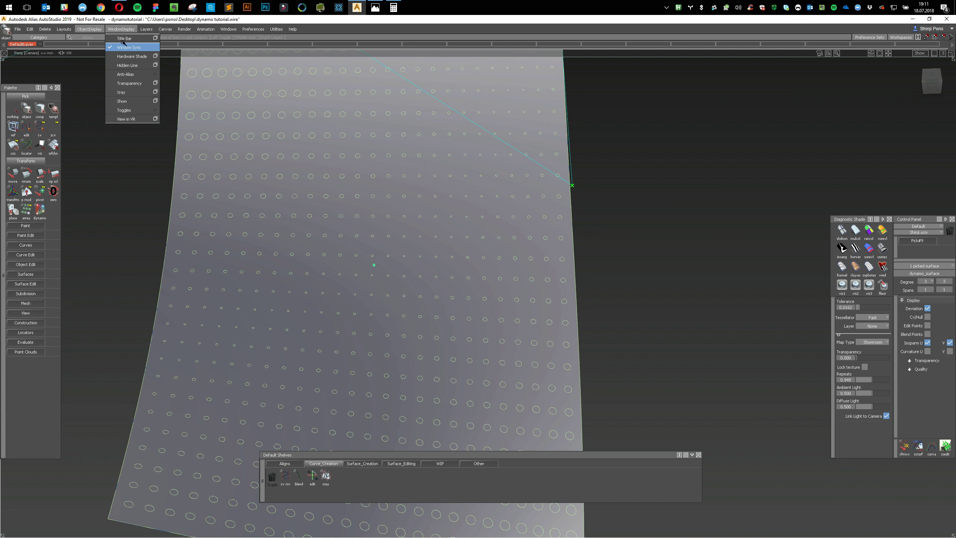
mouse_move(89, 29)
click(102, 73)
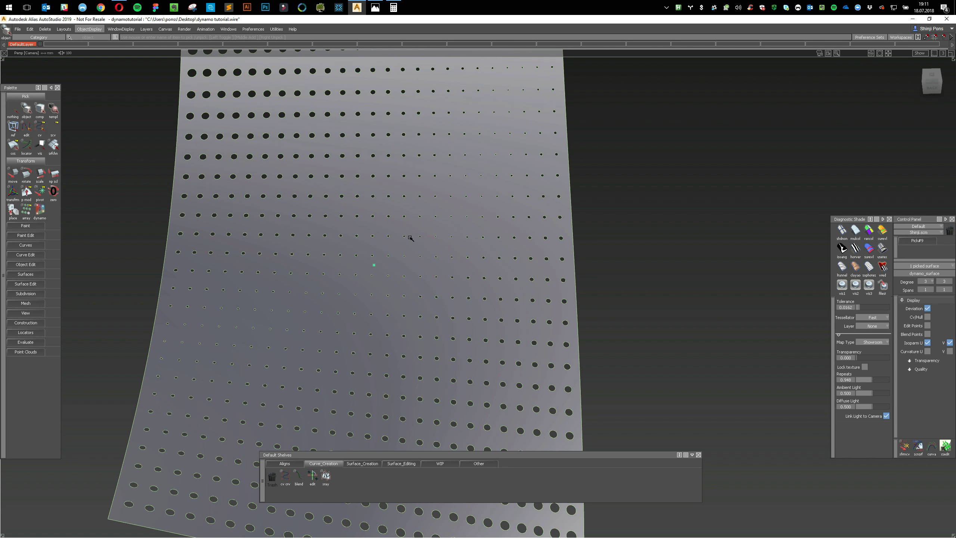
Examine the isolated surface's hole pattern from several angles
alt+shift+drag(409, 237, 471, 286)
mouse_move(471, 287)
alt+shift+right_down()
mouse_move(483, 295)
mouse_move(471, 298)
alt+shift+right_up()
alt+shift+middle_drag(441, 236, 450, 274)
ctrl+shift+right_drag(514, 273, 471, 274)
alt+shift+drag(442, 253, 369, 284)
alt+shift+right_drag(368, 284, 527, 414)
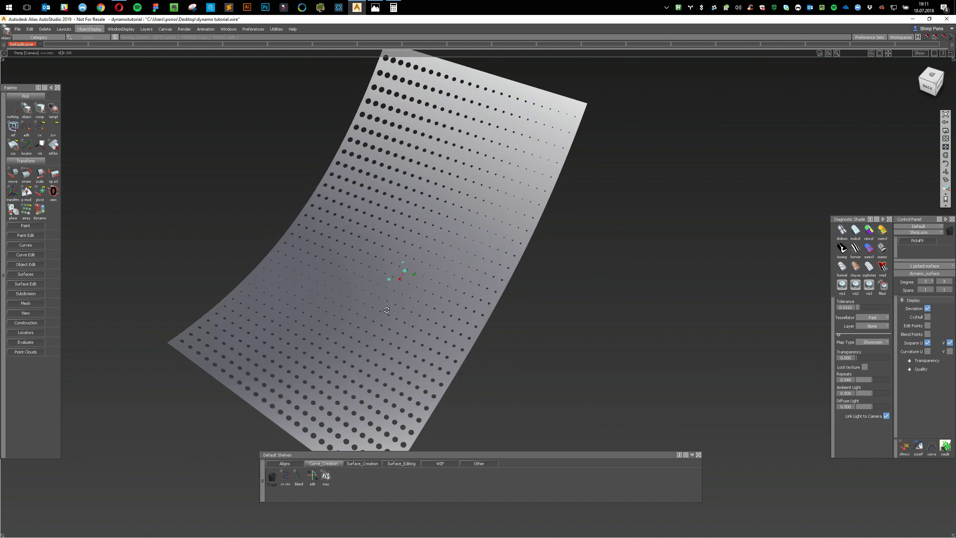
alt+shift+drag(527, 414, 506, 467)
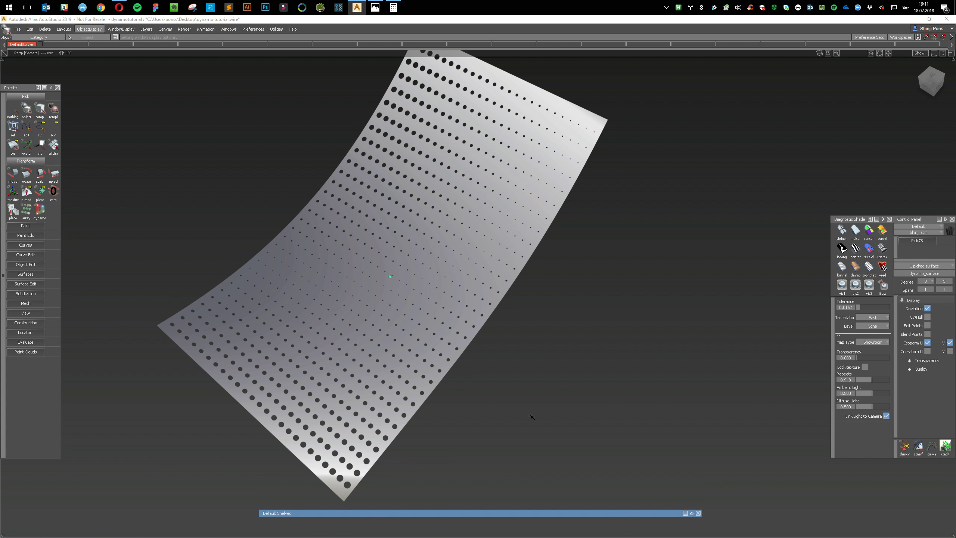
alt+shift+drag(554, 358, 701, 366)
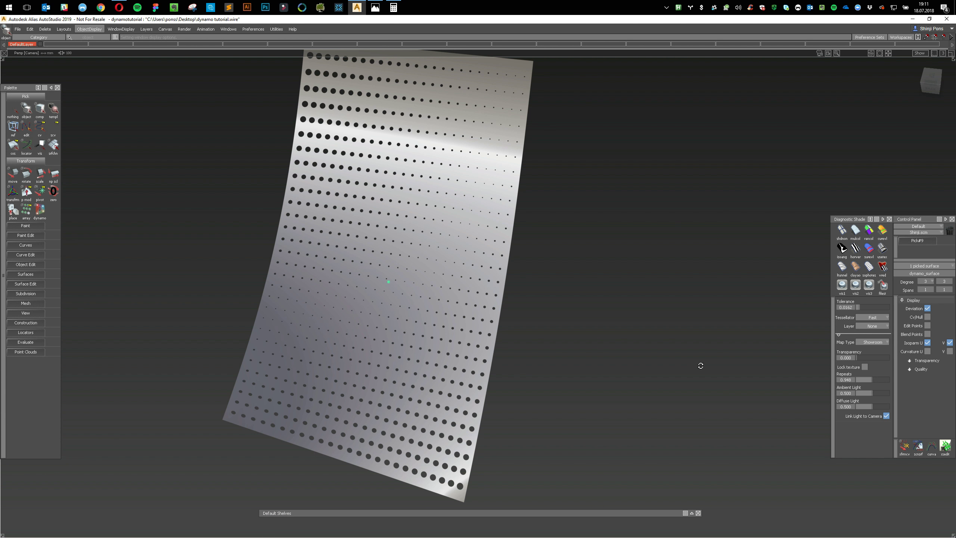
Show all hidden objects again, then pick the original surface named plane and hide it
ctrl+shift+drag(673, 306, 607, 307)
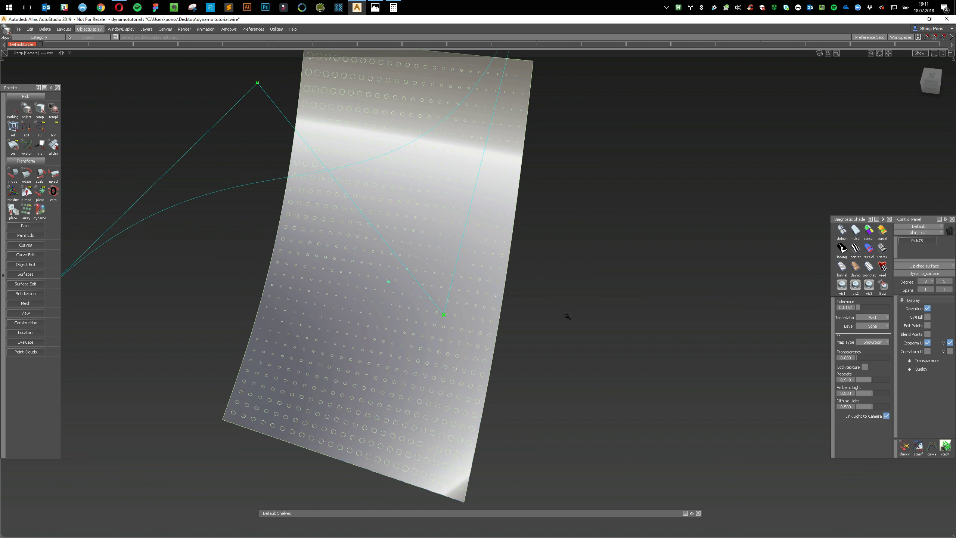
ctrl+shift+drag(557, 342, 564, 302)
click(448, 423)
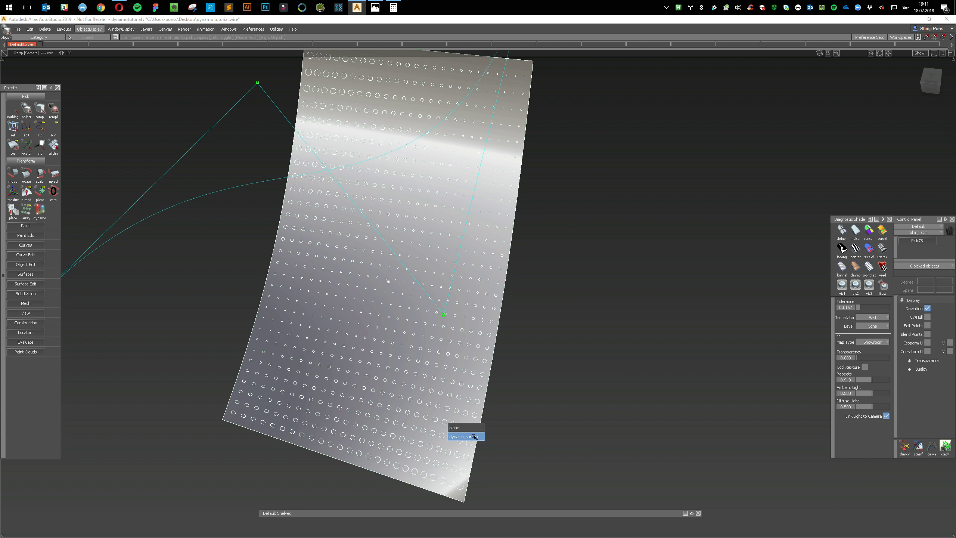
click(467, 427)
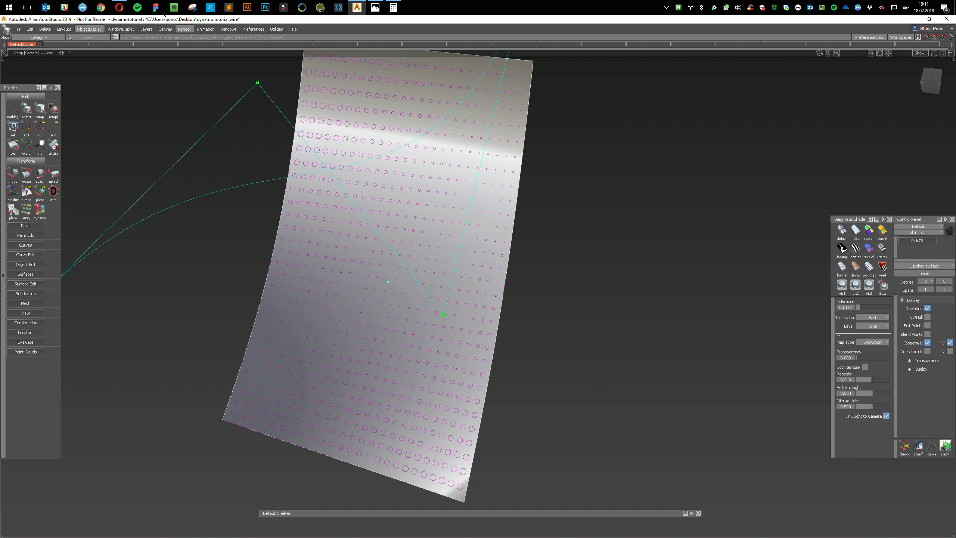
click(117, 29)
mouse_move(98, 30)
click(100, 56)
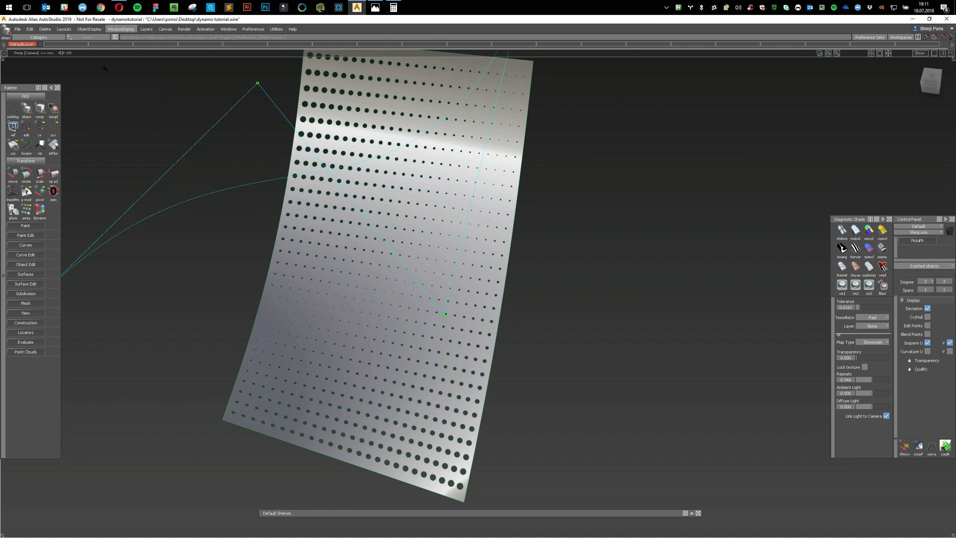
Apply the Visual State 3 shading to the scene and view the perforated surface from a lower side angle
alt+shift+drag(435, 254, 316, 263)
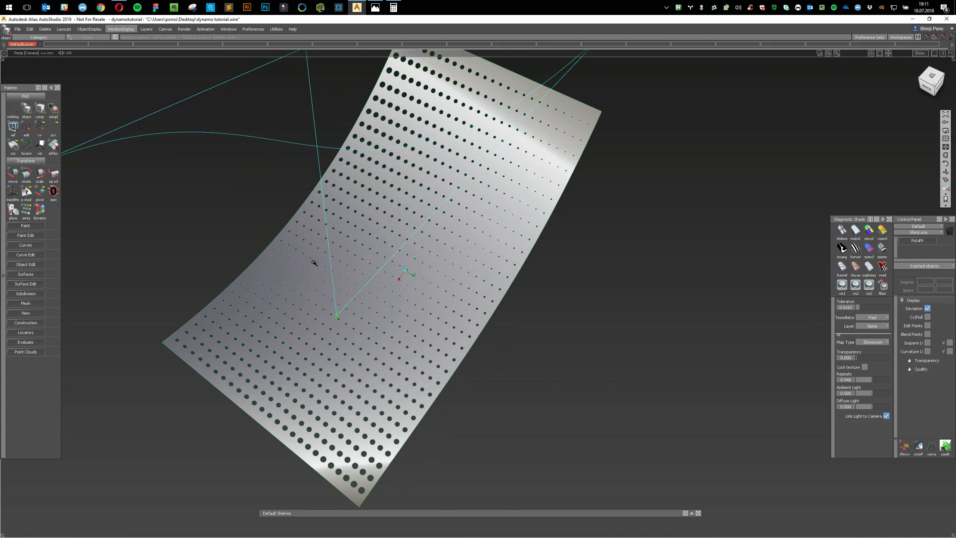
click(872, 284)
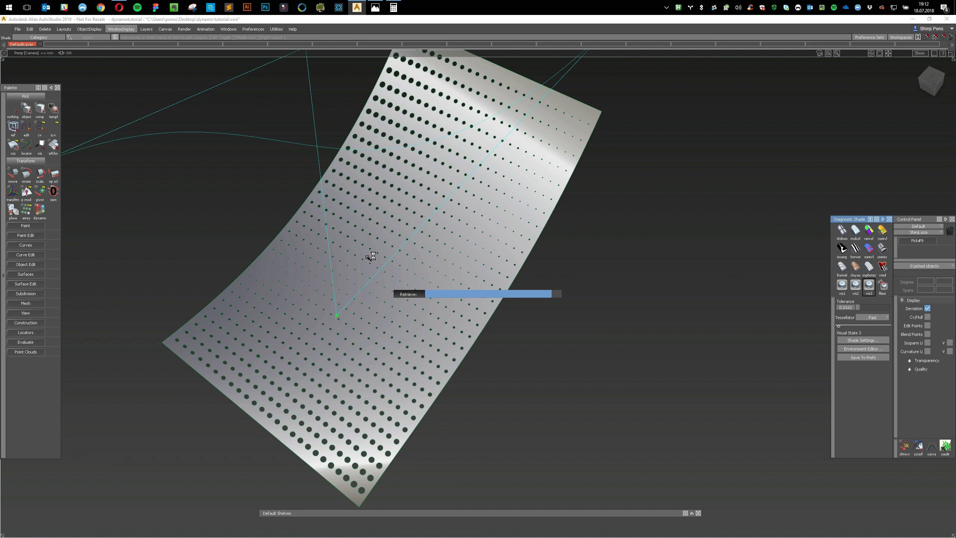
mouse_move(452, 293)
alt+shift+mouse_down()
mouse_move(371, 203)
mouse_move(392, 231)
mouse_move(337, 352)
mouse_move(622, 380)
mouse_move(560, 277)
mouse_move(565, 239)
mouse_move(625, 174)
mouse_move(585, 113)
mouse_move(367, 385)
mouse_move(380, 338)
mouse_move(283, 270)
mouse_move(318, 313)
alt+shift+mouse_up()
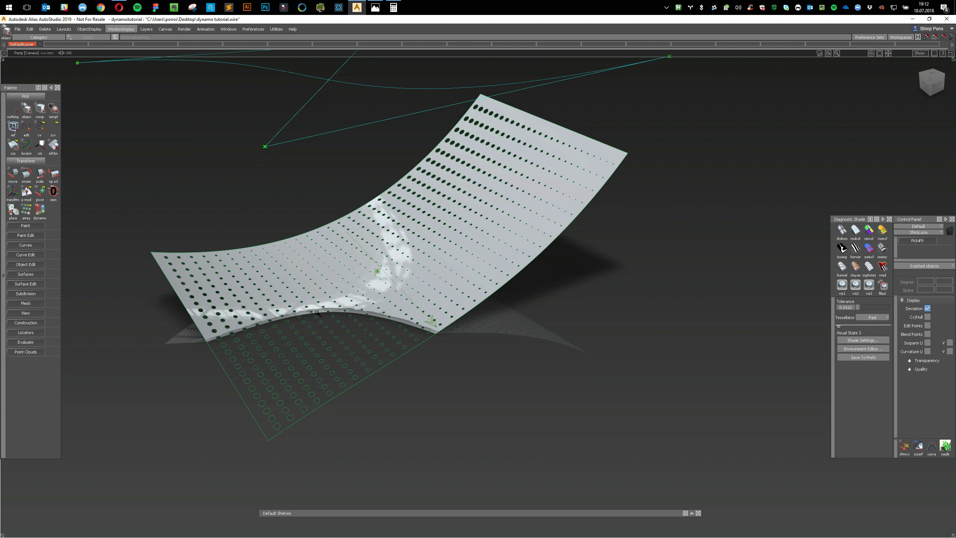
Switch to Opera and open the dynamo-for-alias-examples GitHub repository in a new tab
key(alt+Tab)
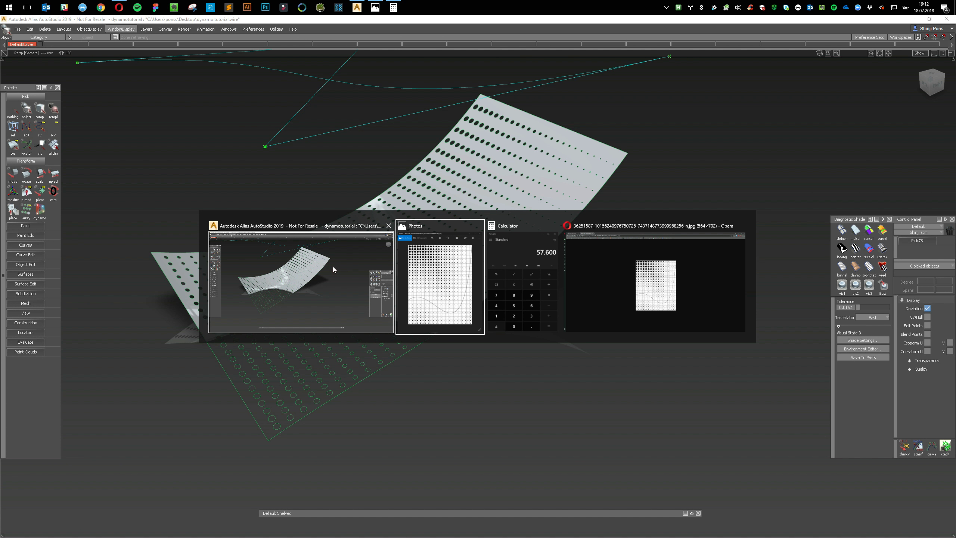
click(623, 327)
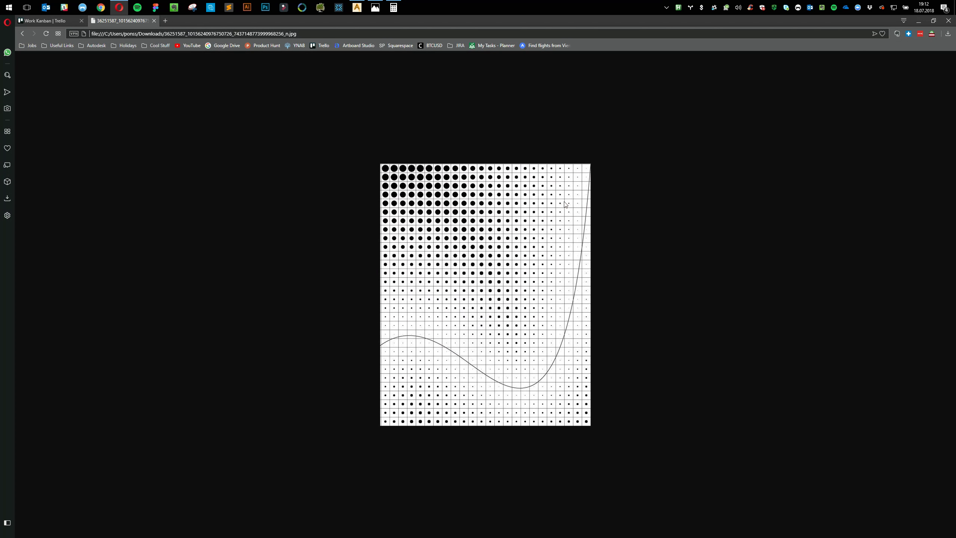
key(ctrl+t)
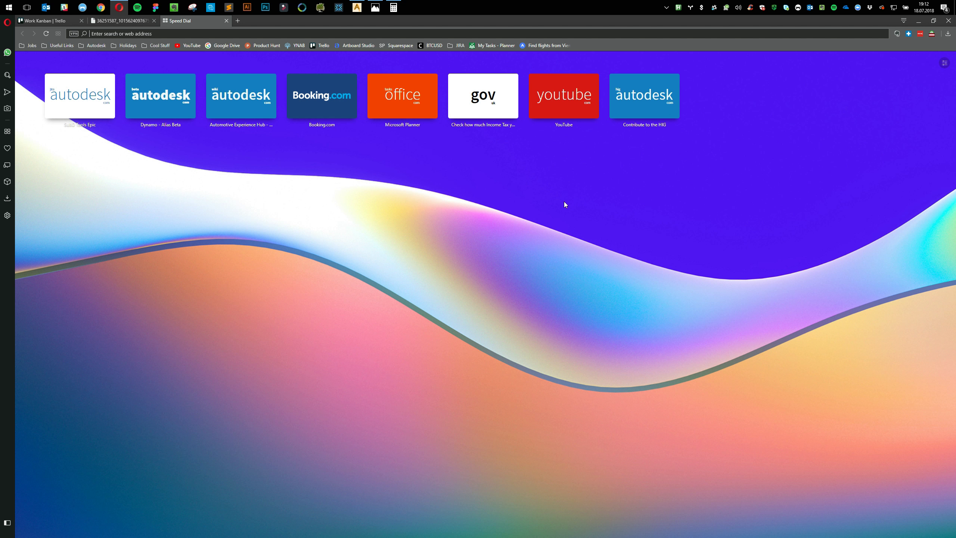
text(github.)
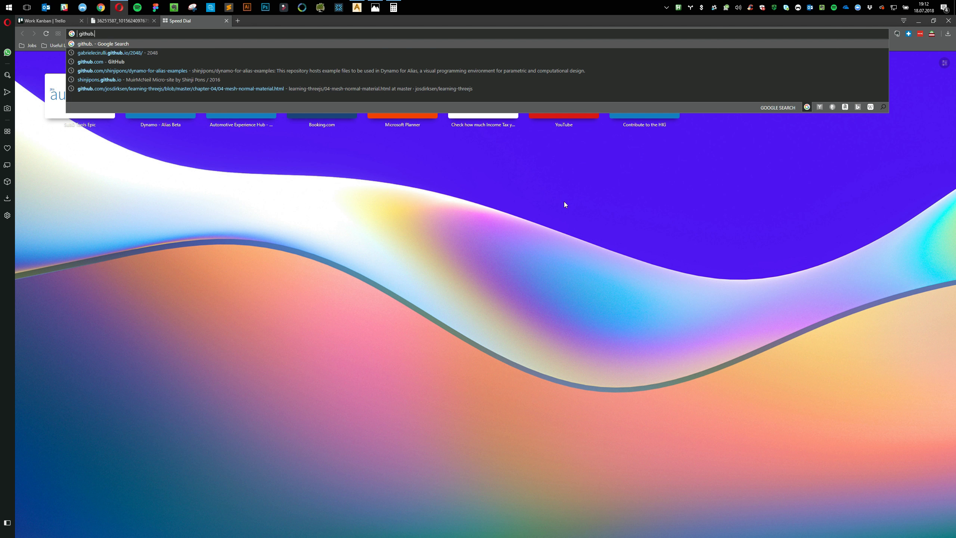
text(com)
key(Down)
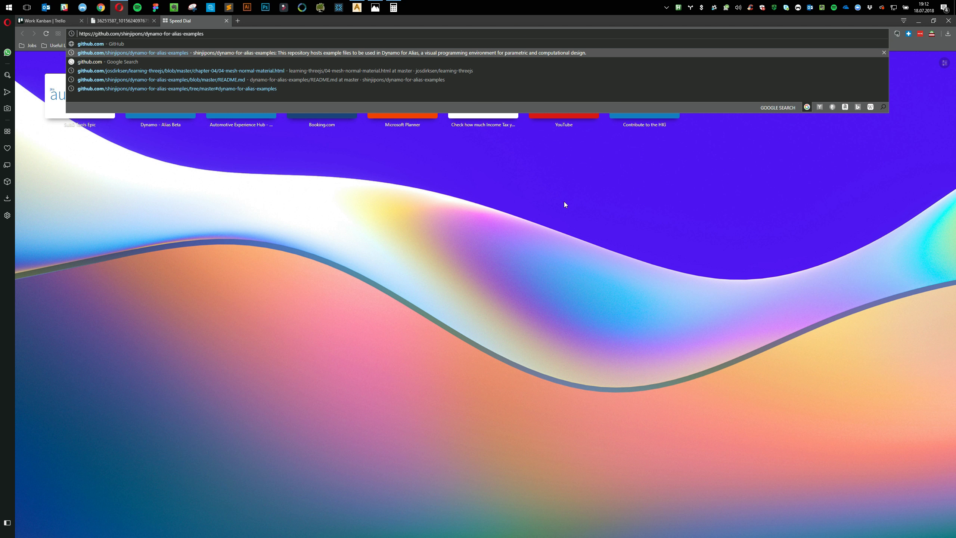
key(Return)
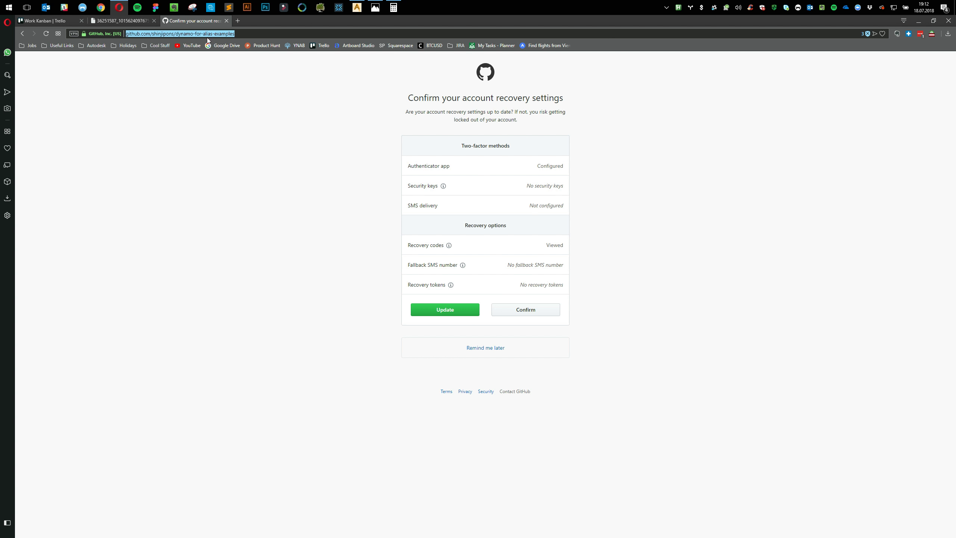
Switch to Chrome, load the dynamo-for-alias-examples GitHub repository, and confirm the account recovery settings
click(101, 6)
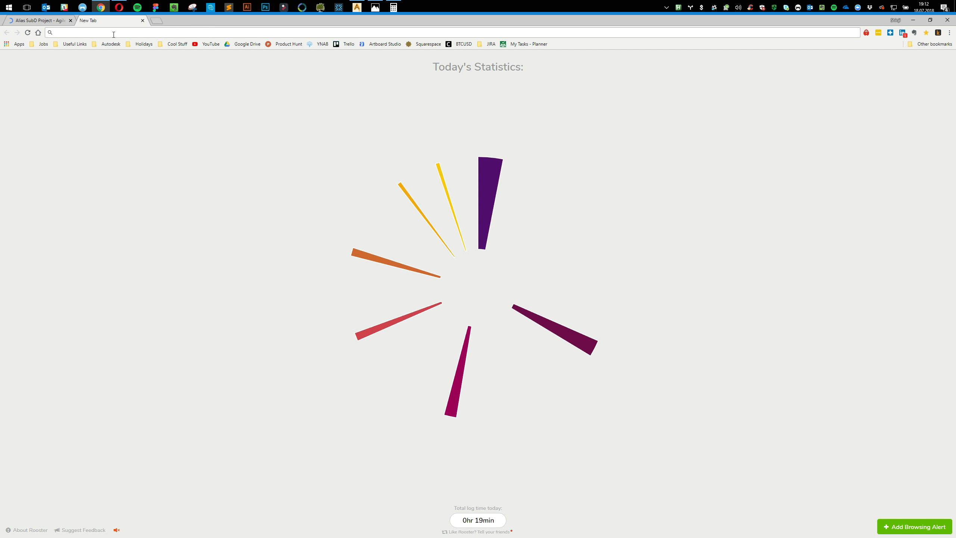
text(https://github.com/shinjitons/dynamo-for-alias-examples)
key(Return)
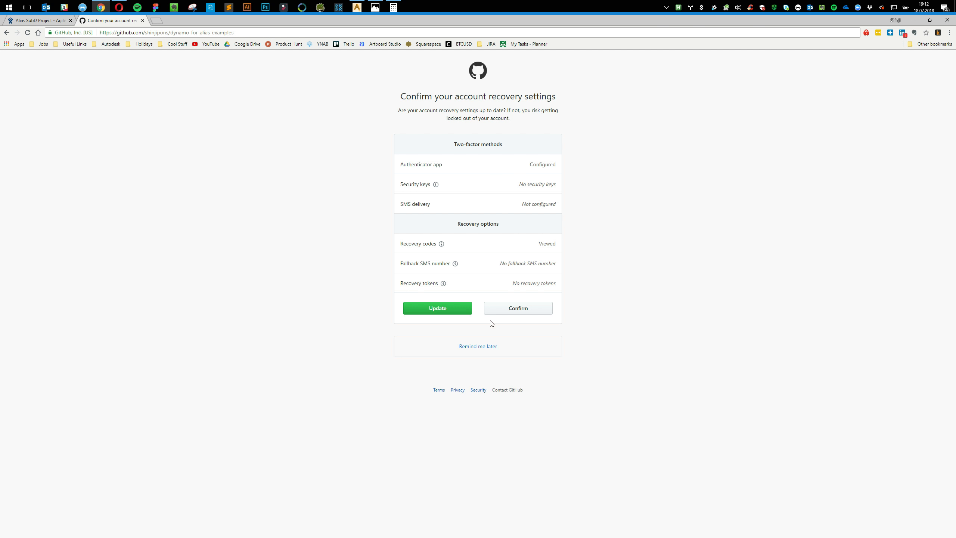
click(527, 313)
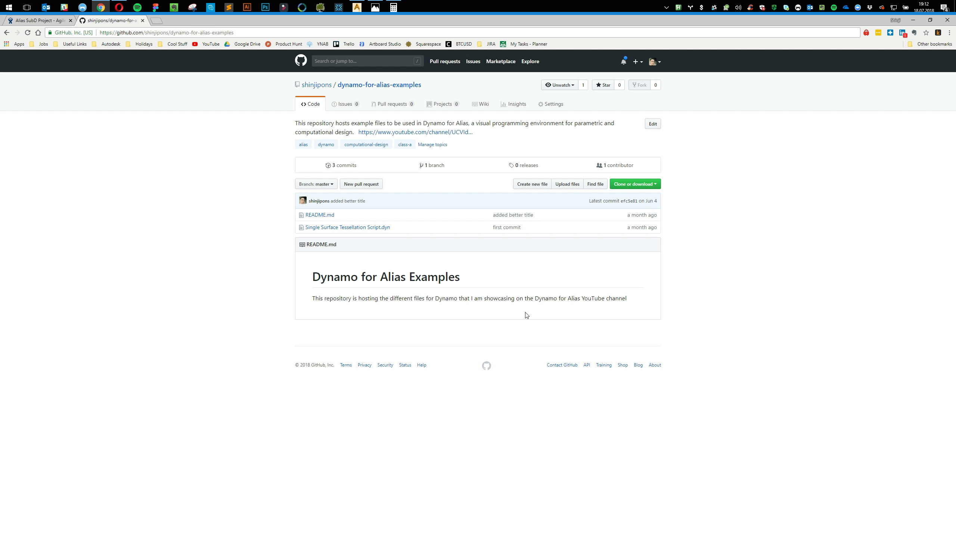